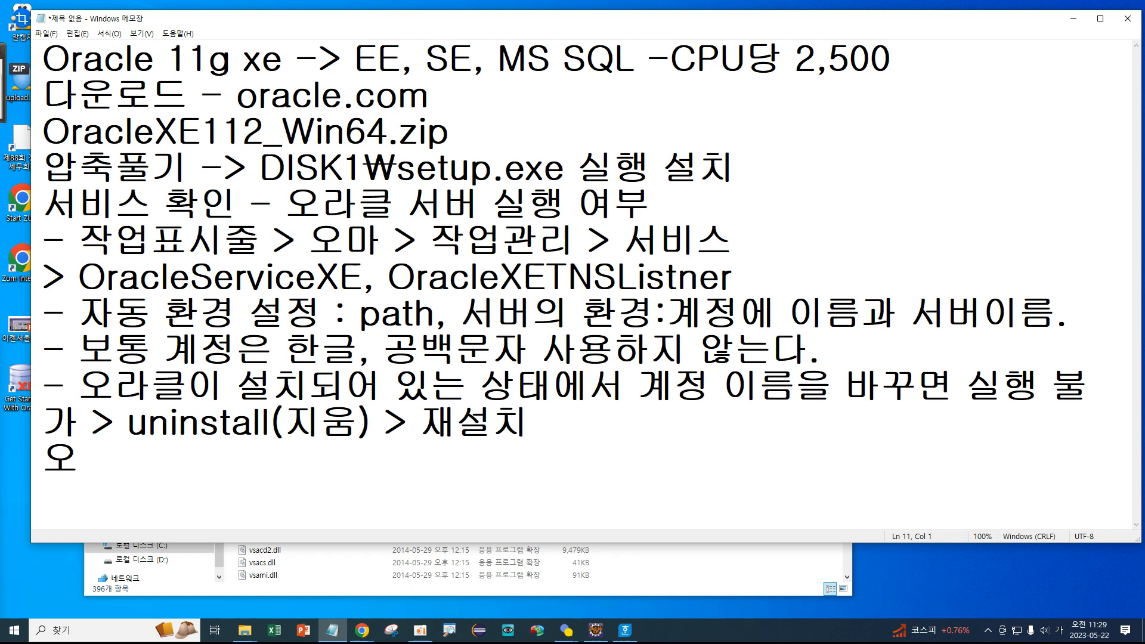
# Type '오라클 동작 확인 : 명령프롬프트 -' followed by the sqlplus system login and its password.
pyautogui.write('동작 확인')
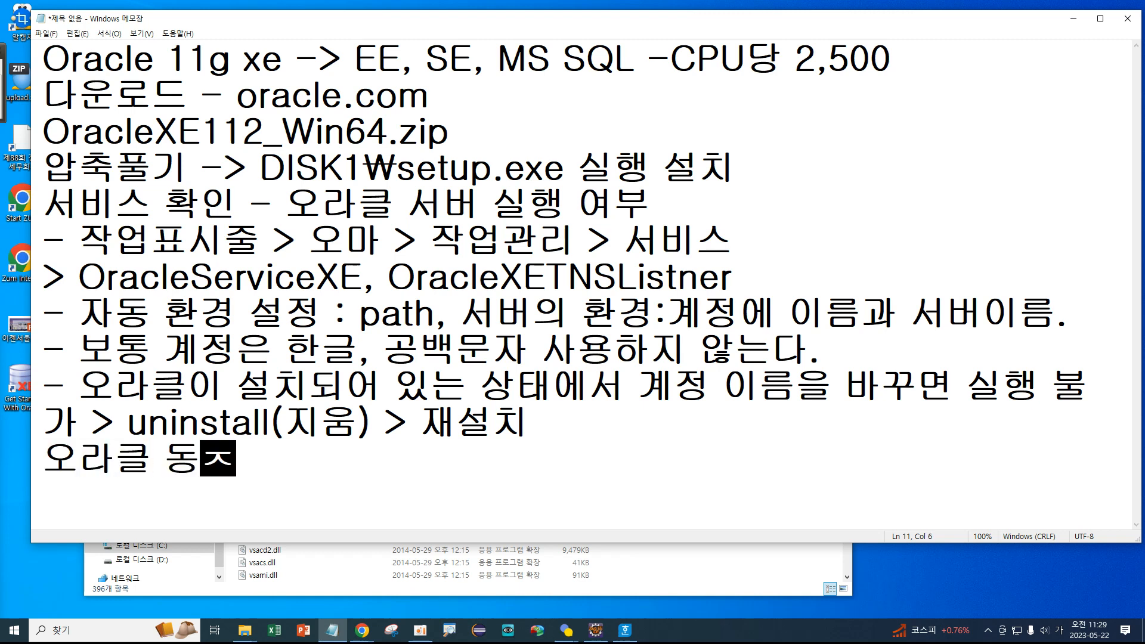
pyautogui.write(' :')
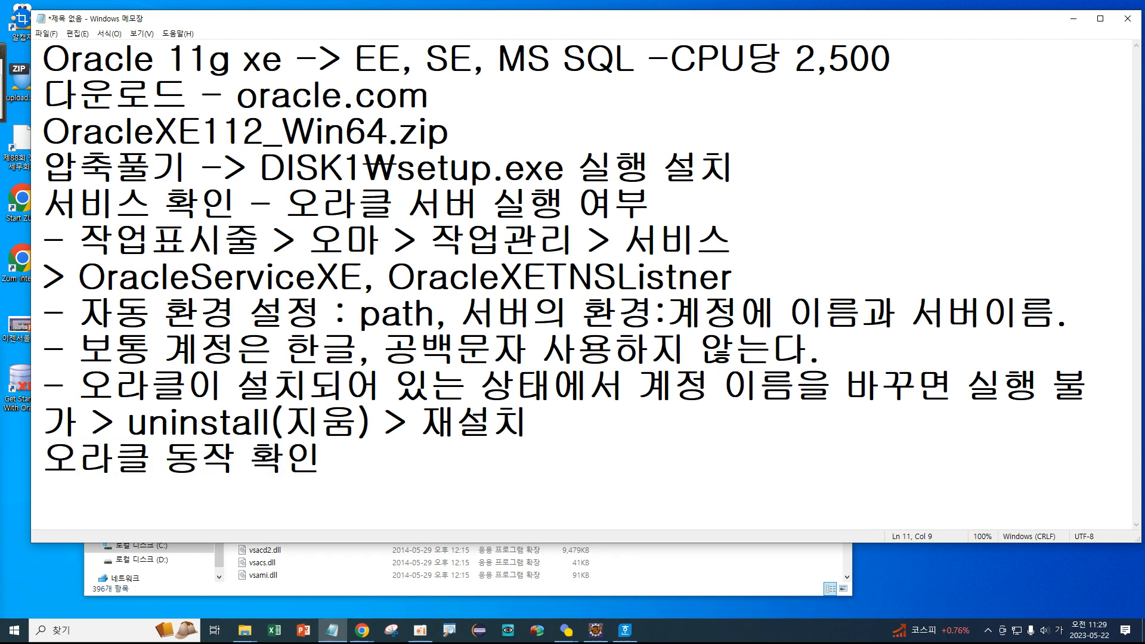
pyautogui.press('Hangul')
pyautogui.write('명령')
pyautogui.write('프롬프')
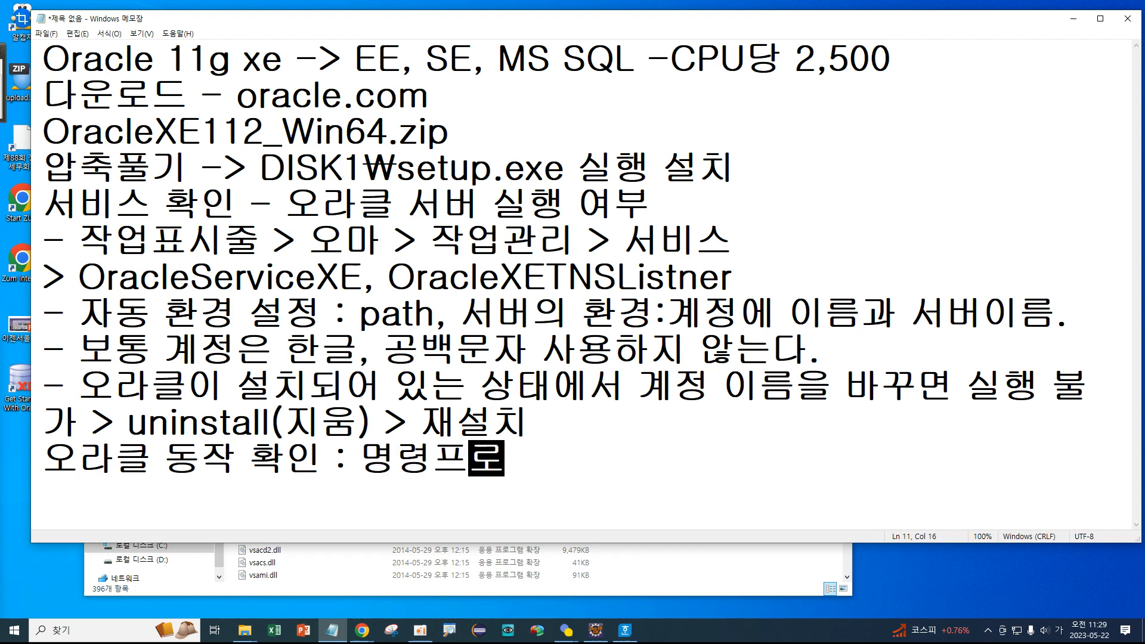
pyautogui.write('트 ')
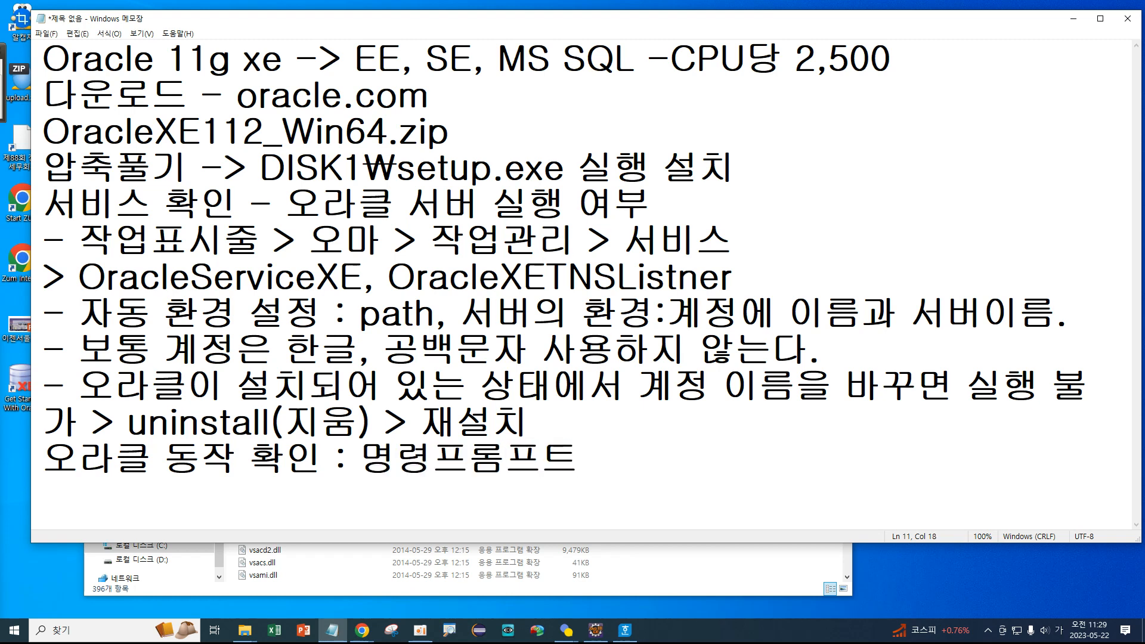
pyautogui.write('-')
pyautogui.press('Hangul')
pyautogui.write('swl')
pyautogui.press('BackSpace')
pyautogui.press('BackSpace')
pyautogui.write('ql')
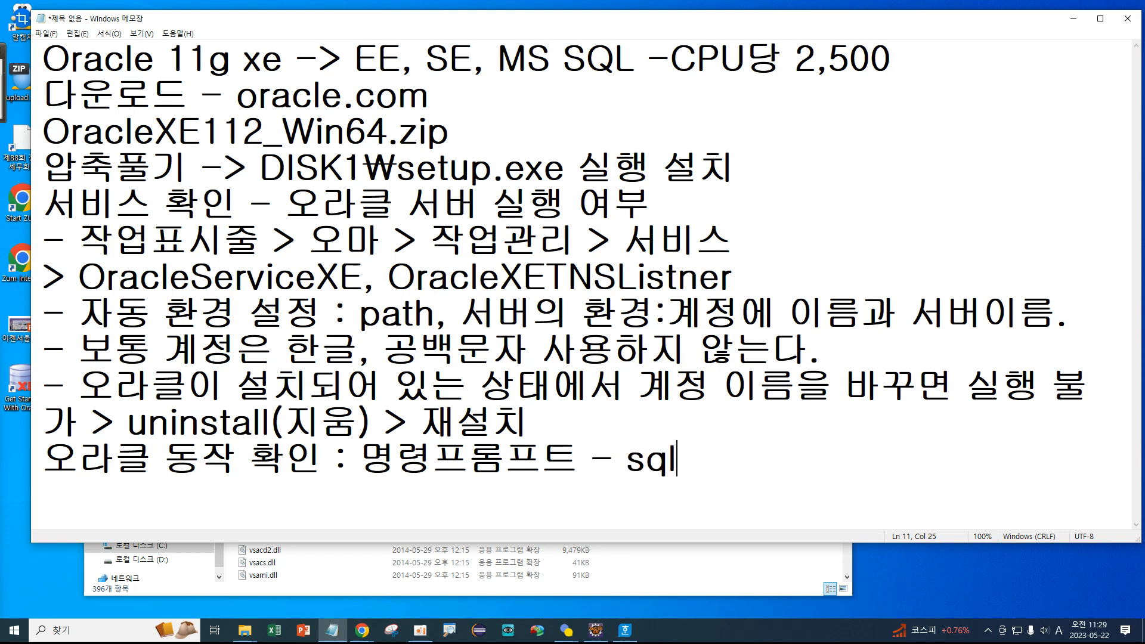
pyautogui.write('plus')
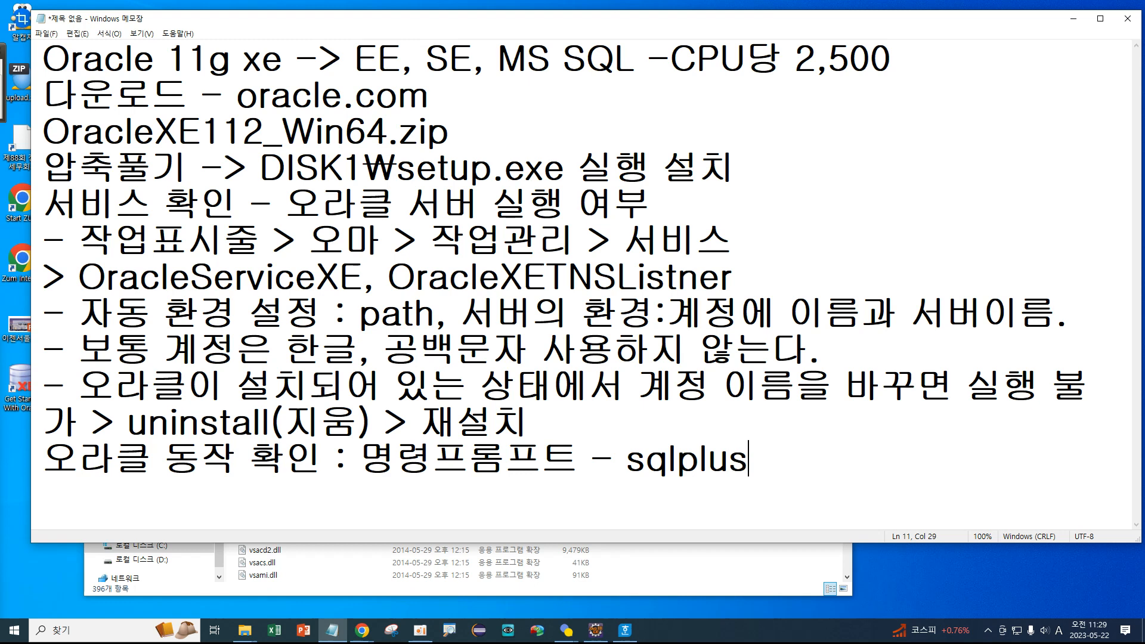
pyautogui.write(' system')
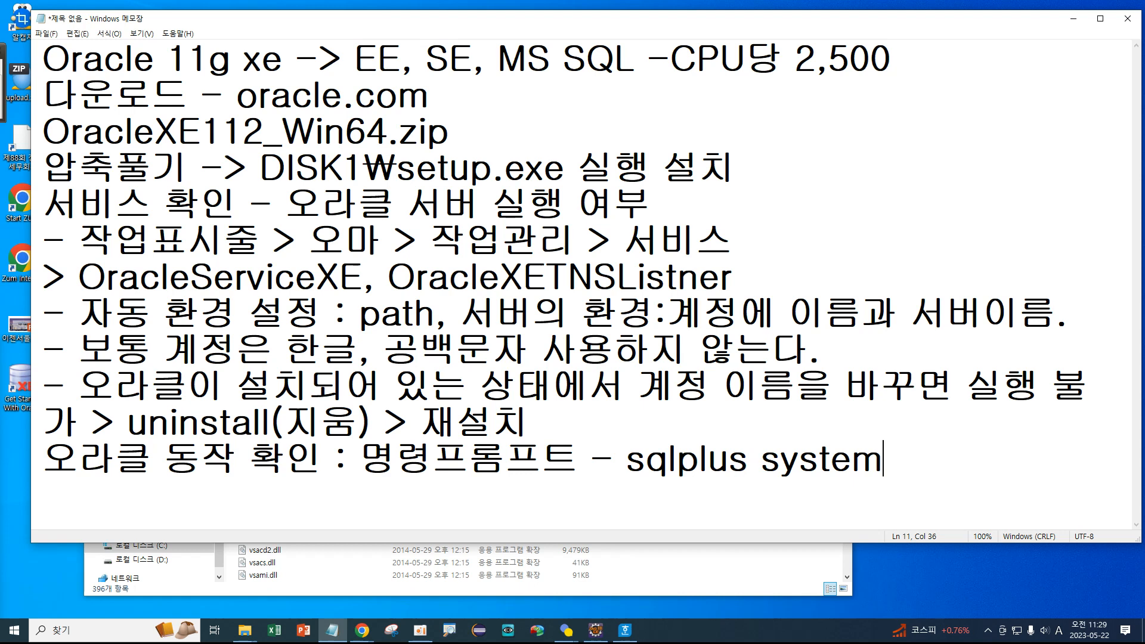
pyautogui.write('/1234')
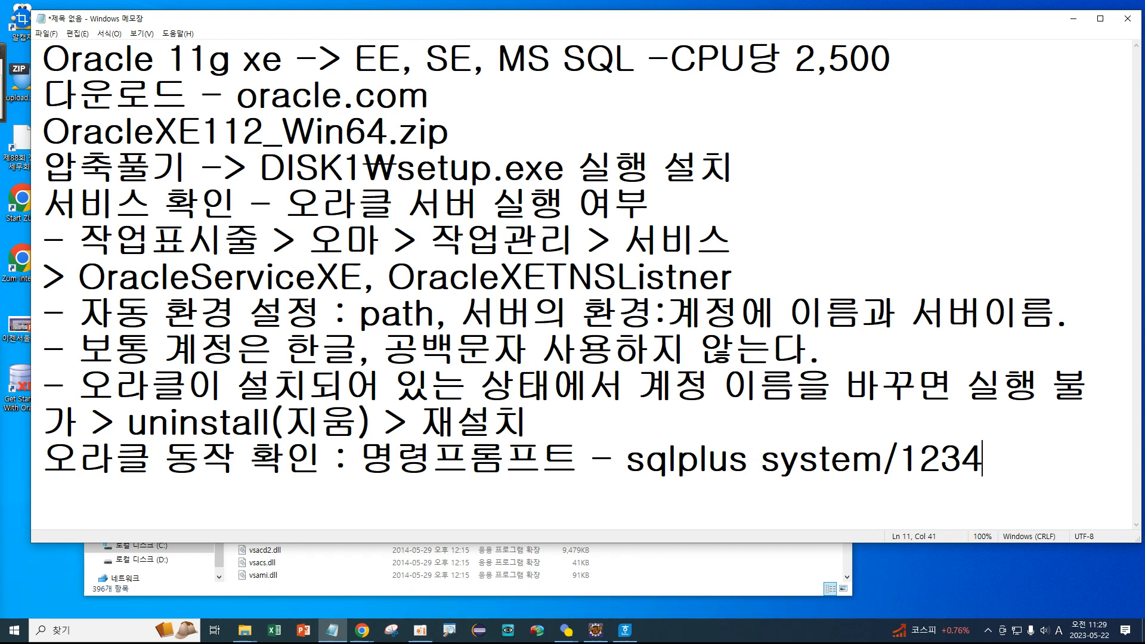
# Move the sqlplus login onto its own line and mark it '--> 접속'.
pyautogui.click(582, 458)
pyautogui.press('Return')
pyautogui.click(576, 483)
pyautogui.write('--.')
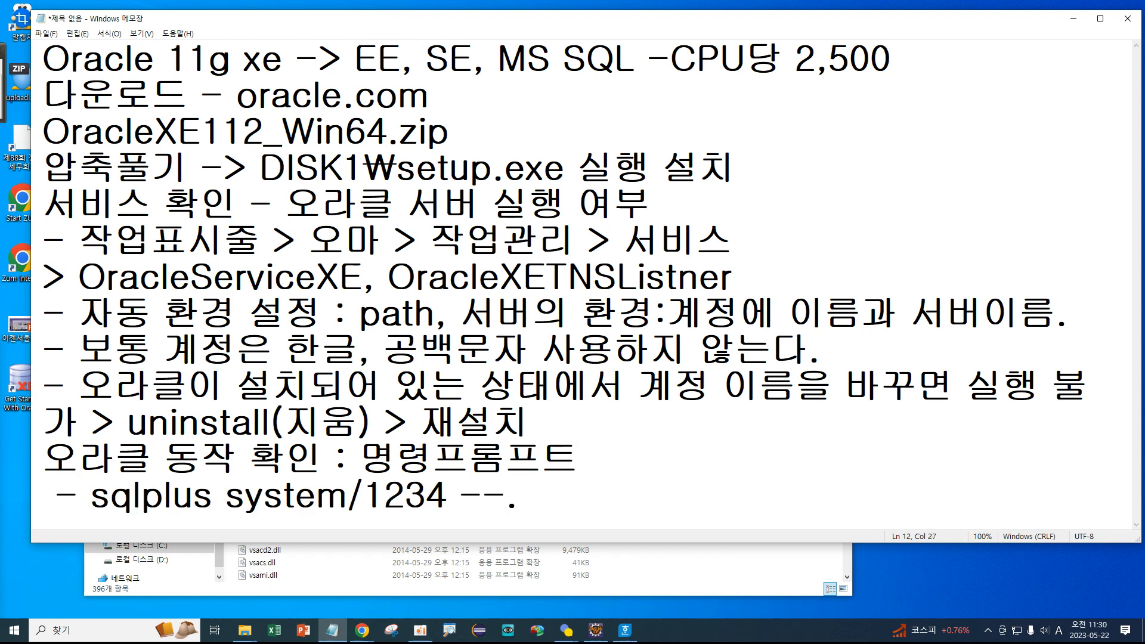
pyautogui.press('BackSpace')
pyautogui.write('?')
pyautogui.press('BackSpace')
pyautogui.write('> 접속')
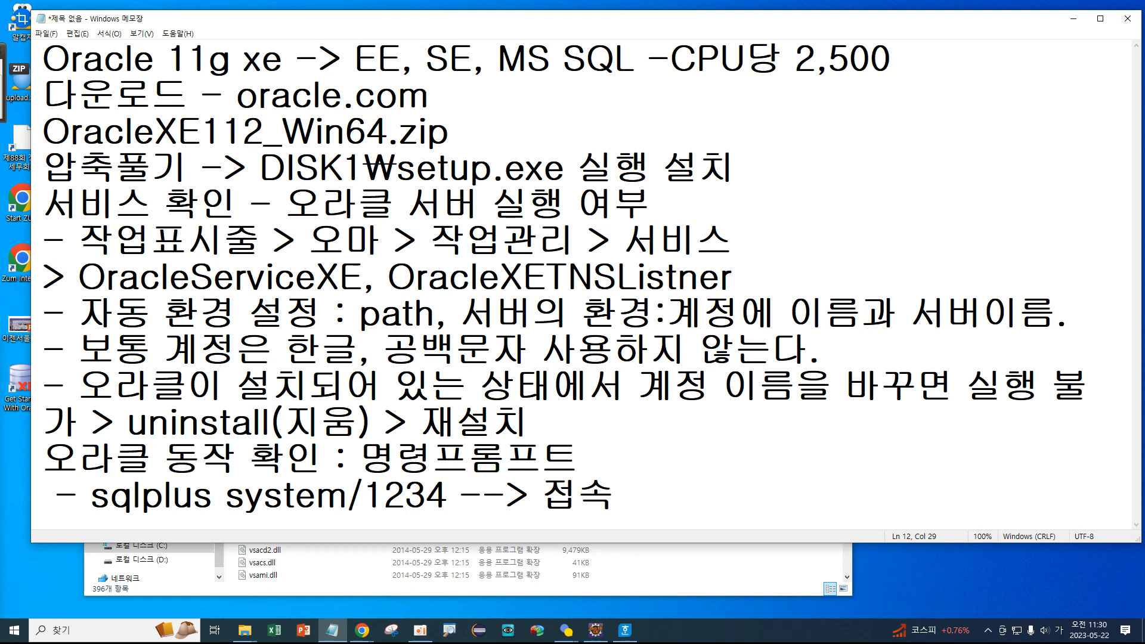
# Add the line 'sql>select sysdate from dual; --> 날짜 데이터 표시' and start a new line.
pyautogui.press('Return')
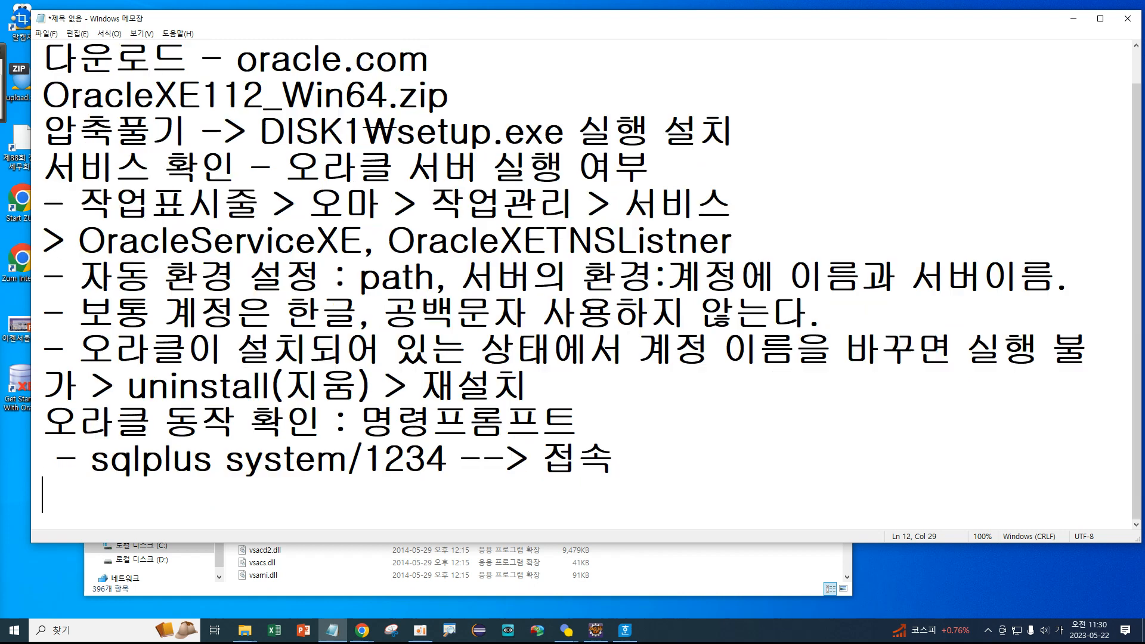
pyautogui.press('Hangul')
pyautogui.write('sql')
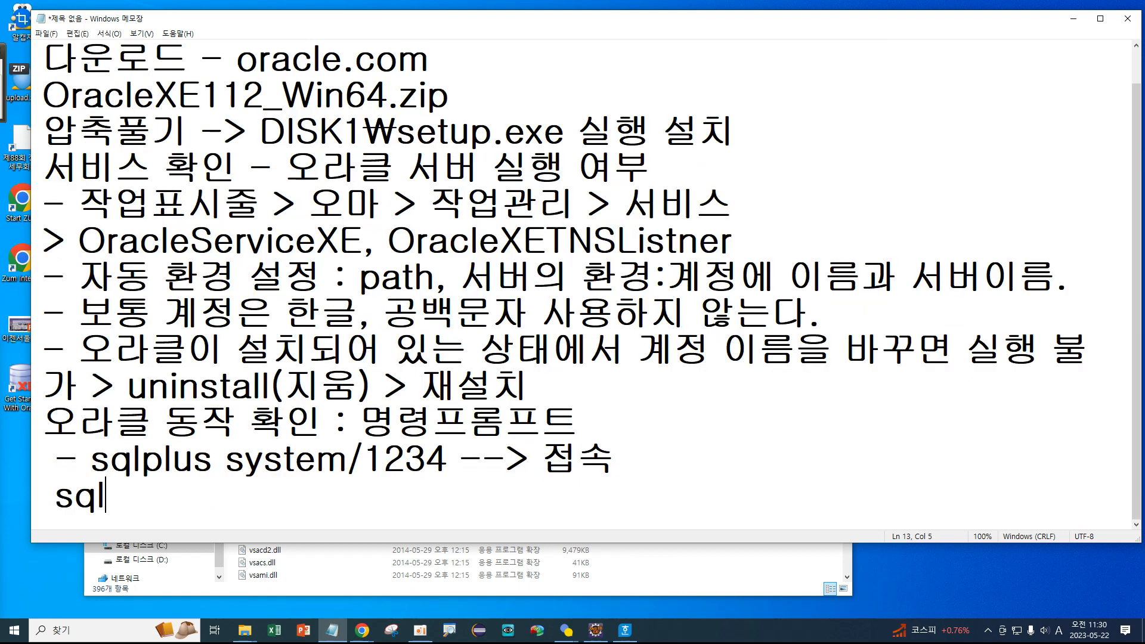
pyautogui.write('>select')
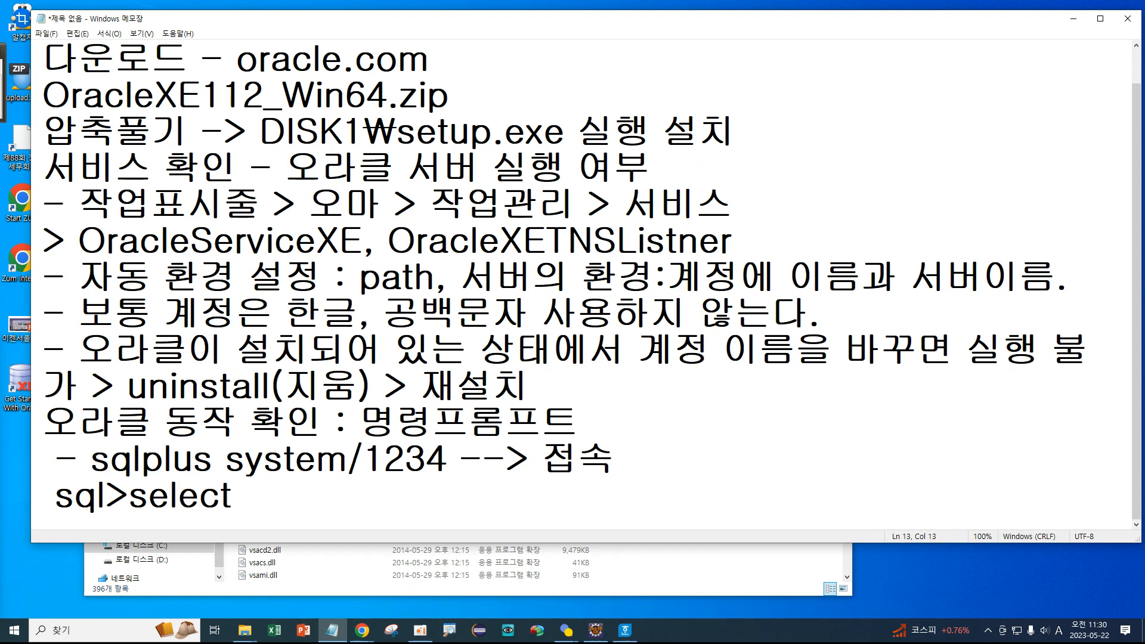
pyautogui.write(' sysdate')
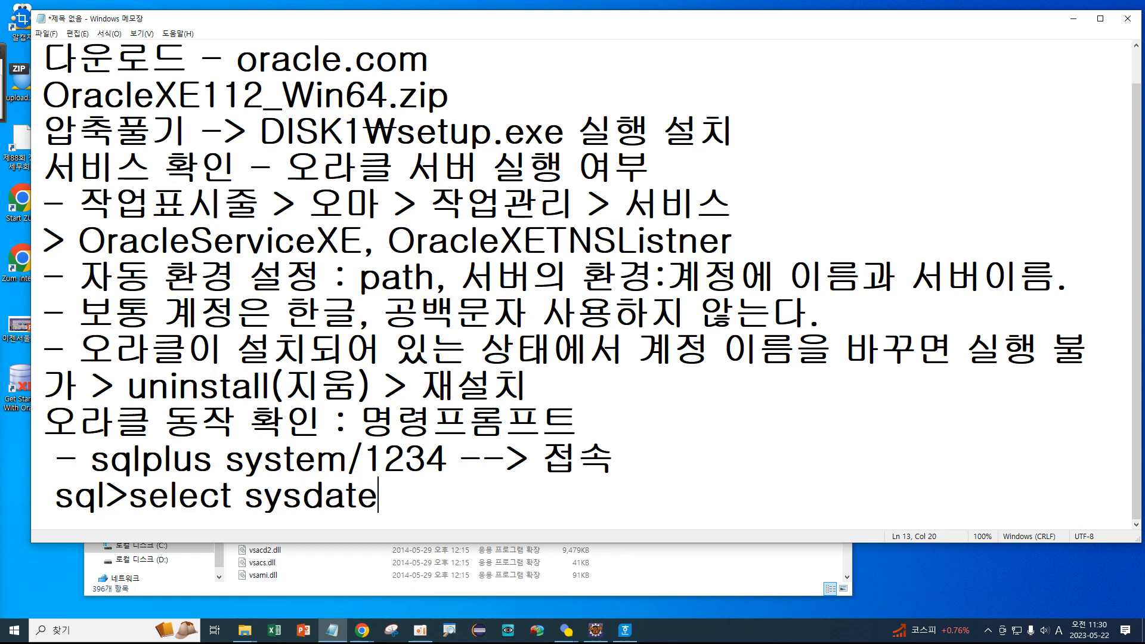
pyautogui.write(' from ')
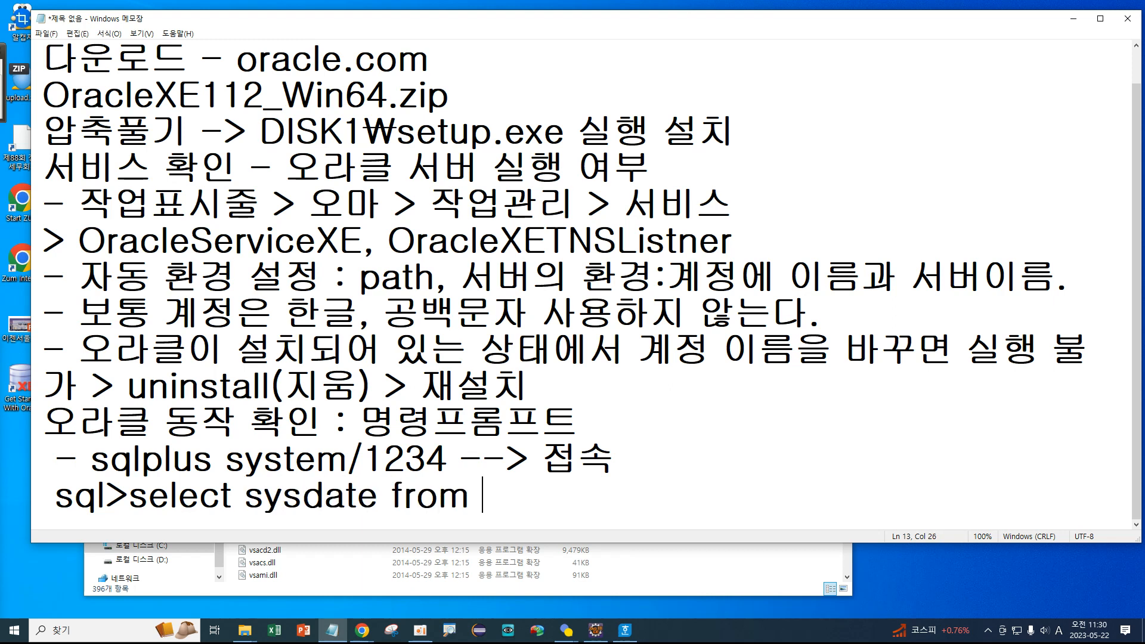
pyautogui.write('dual')
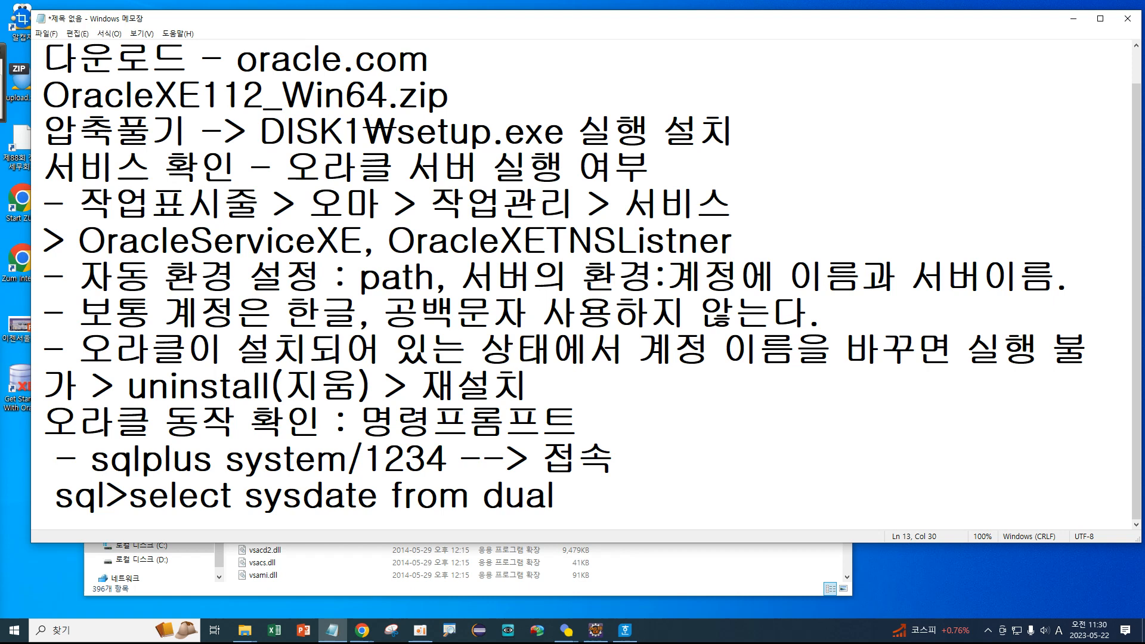
pyautogui.write(';')
pyautogui.moveTo(483, 495); pyautogui.dragTo(556, 490)
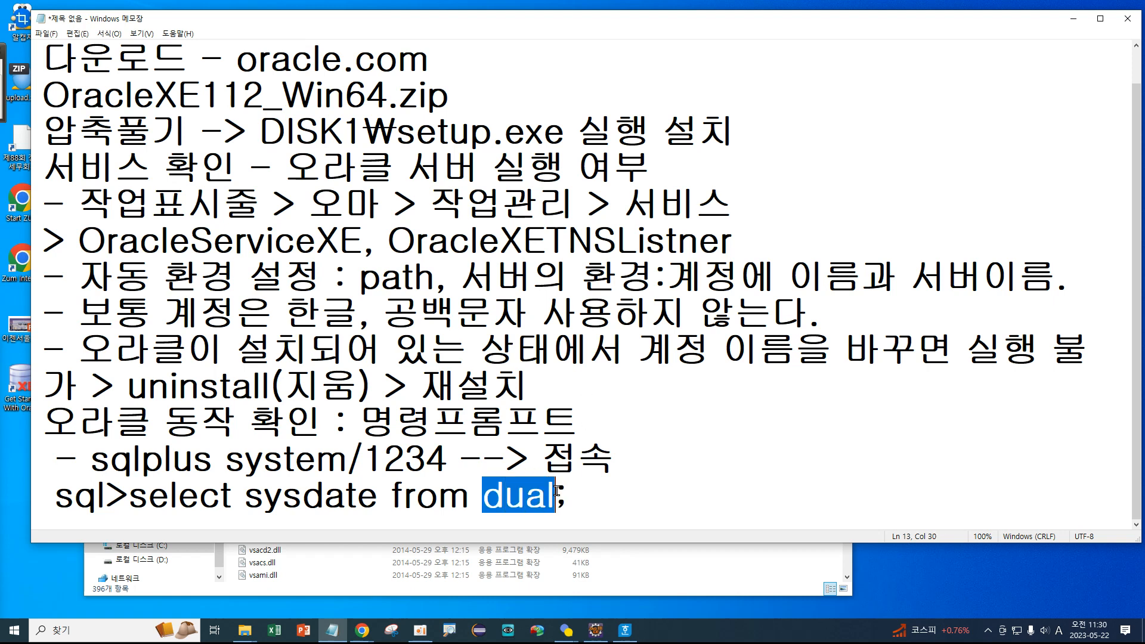
pyautogui.click(557, 490)
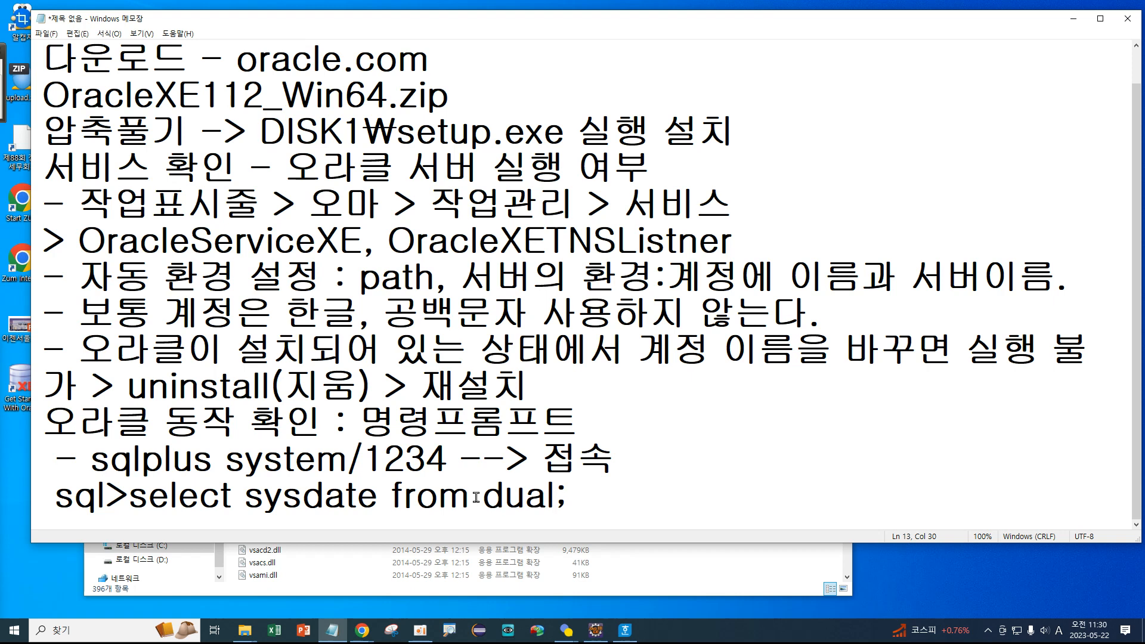
pyautogui.moveTo(483, 495); pyautogui.dragTo(552, 487)
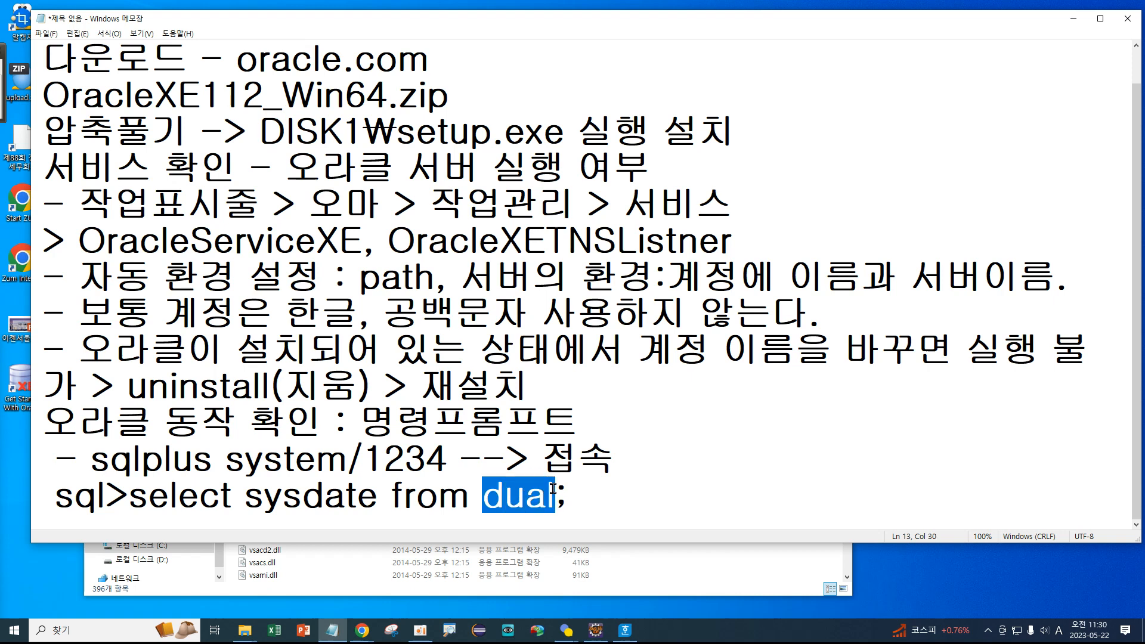
pyautogui.click(592, 498)
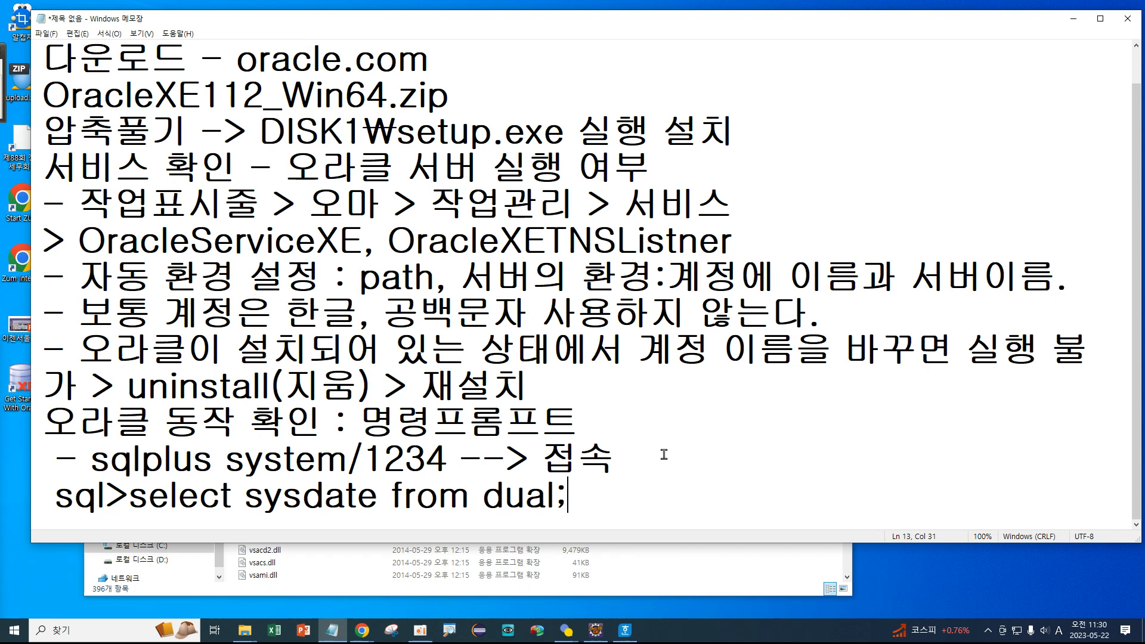
pyautogui.write('-->')
pyautogui.press('Hangul')
pyautogui.write('날짜 데이')
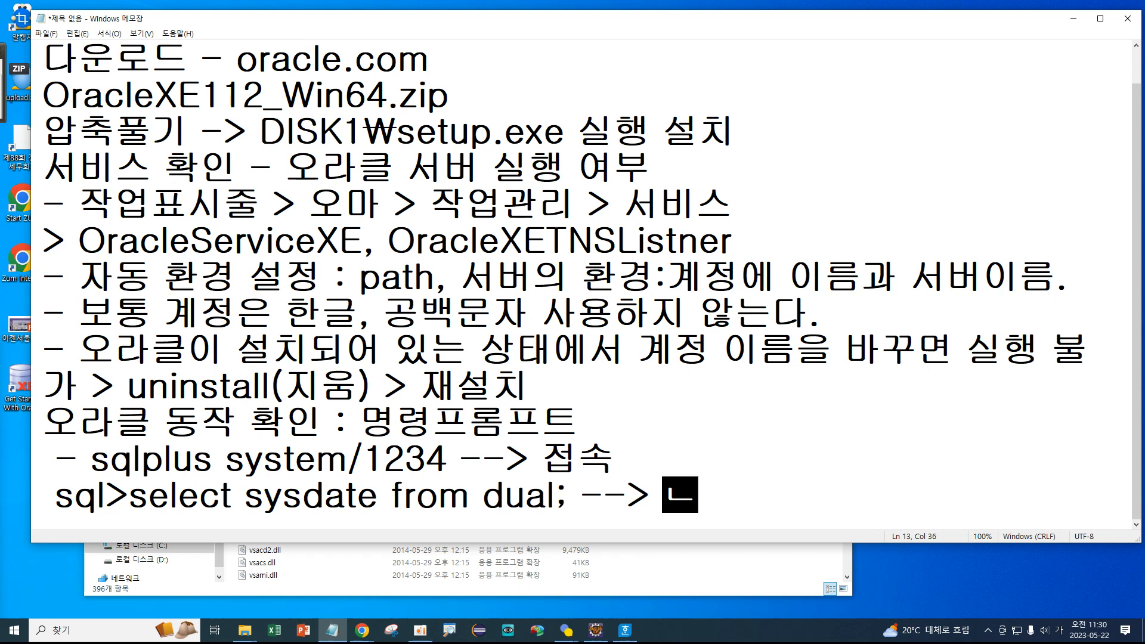
pyautogui.write('터 표시')
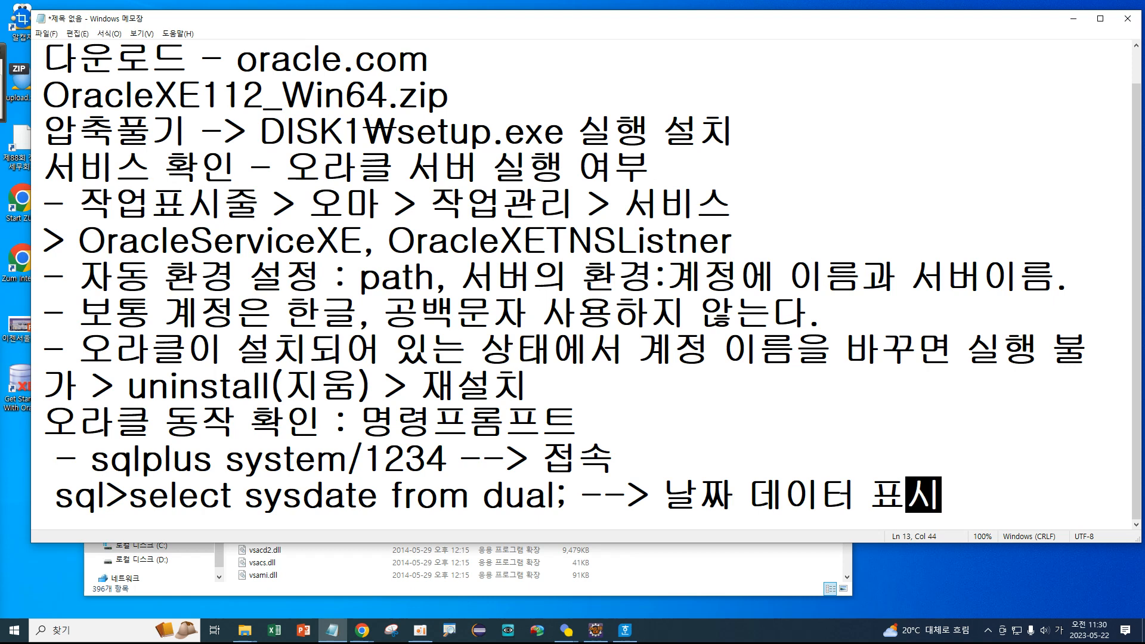
pyautogui.press('Return')
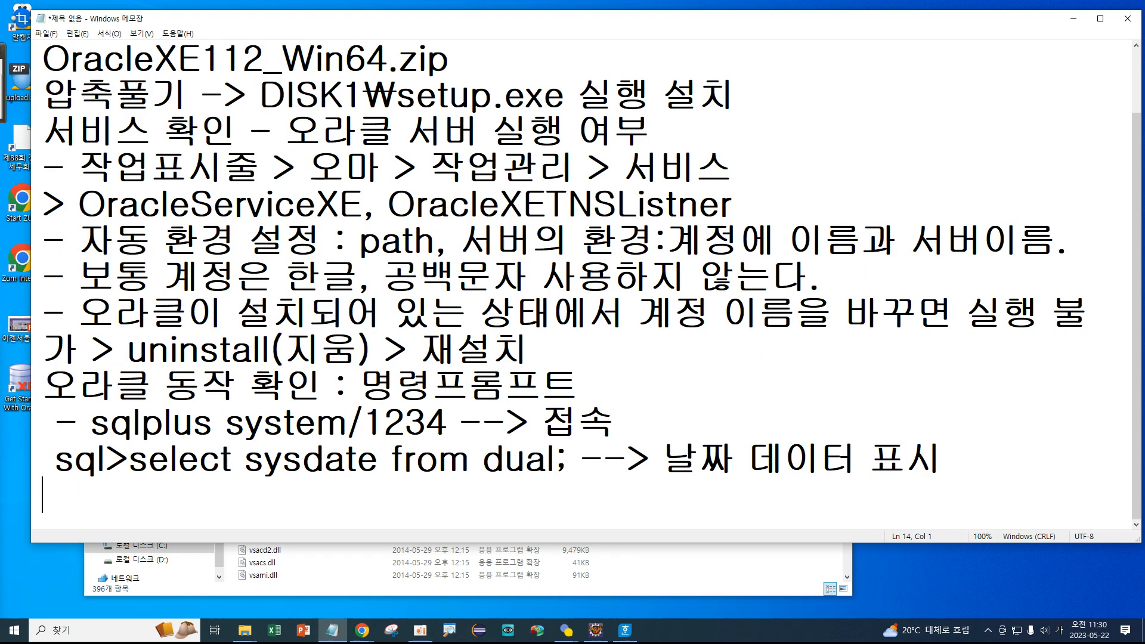
# Type the line '- sqlplus sys/<password> as sysdba --> 관리자 접속' with the sys password.
pyautogui.write('-')
pyautogui.press('Up')
pyautogui.press('Up')
pyautogui.press('Down')
pyautogui.press('Down')
pyautogui.write('sq')
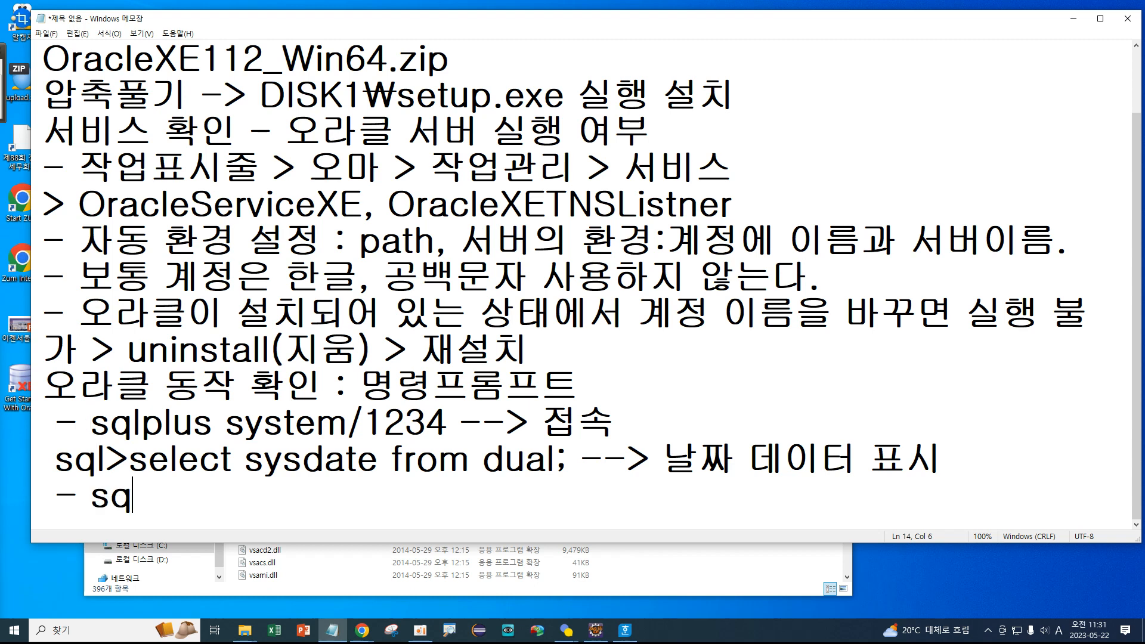
pyautogui.write('lplus')
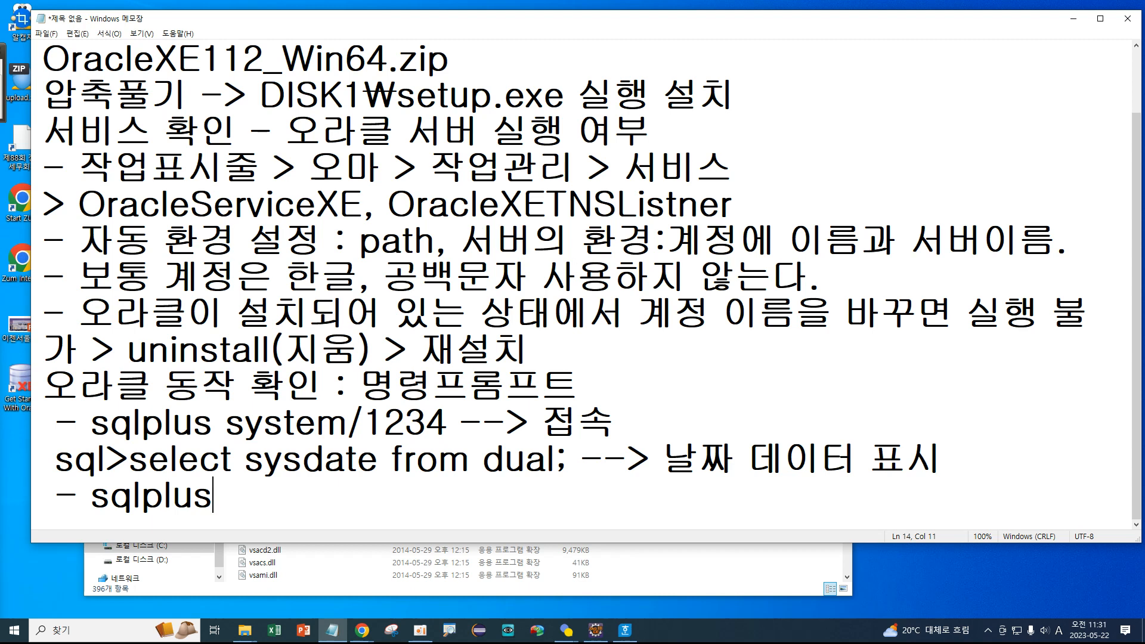
pyautogui.write('sys')
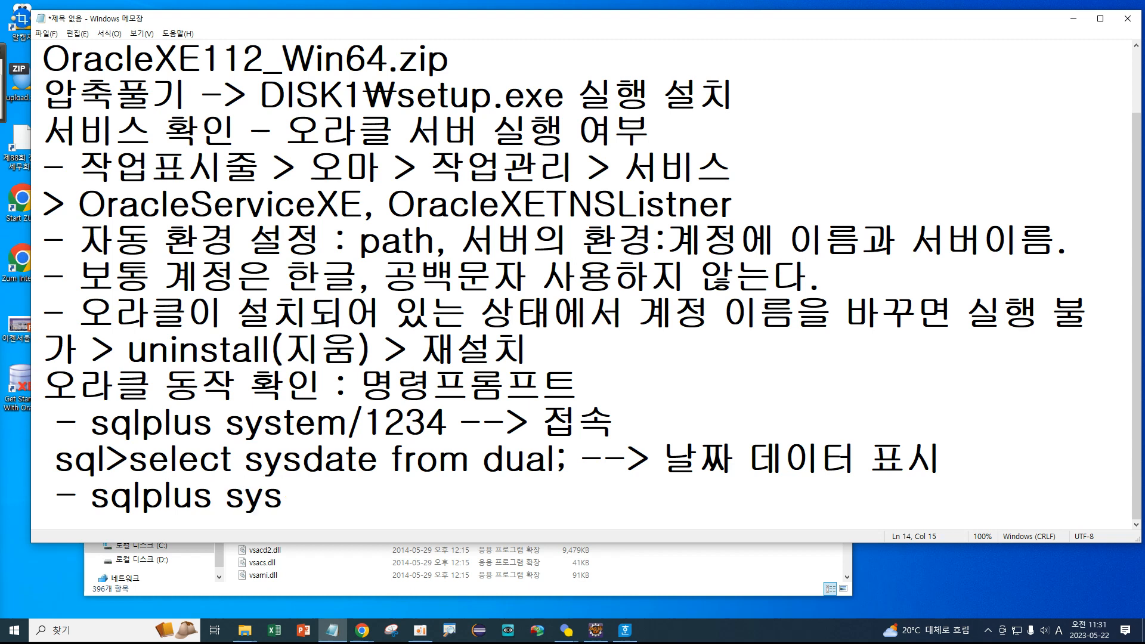
pyautogui.write('/1234 ')
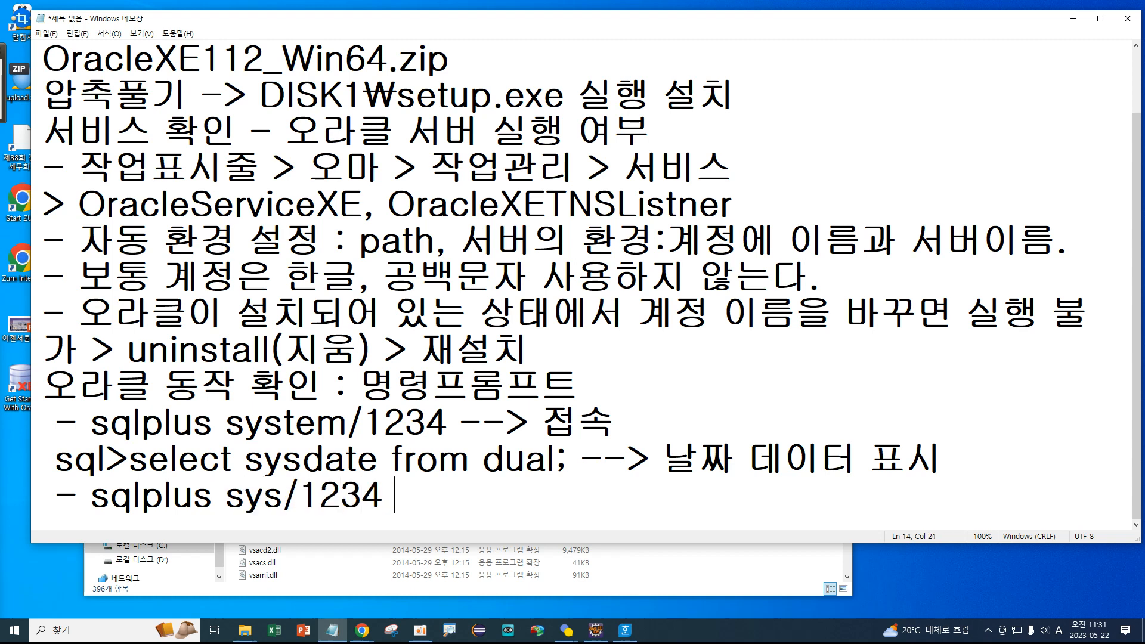
pyautogui.write('as sys')
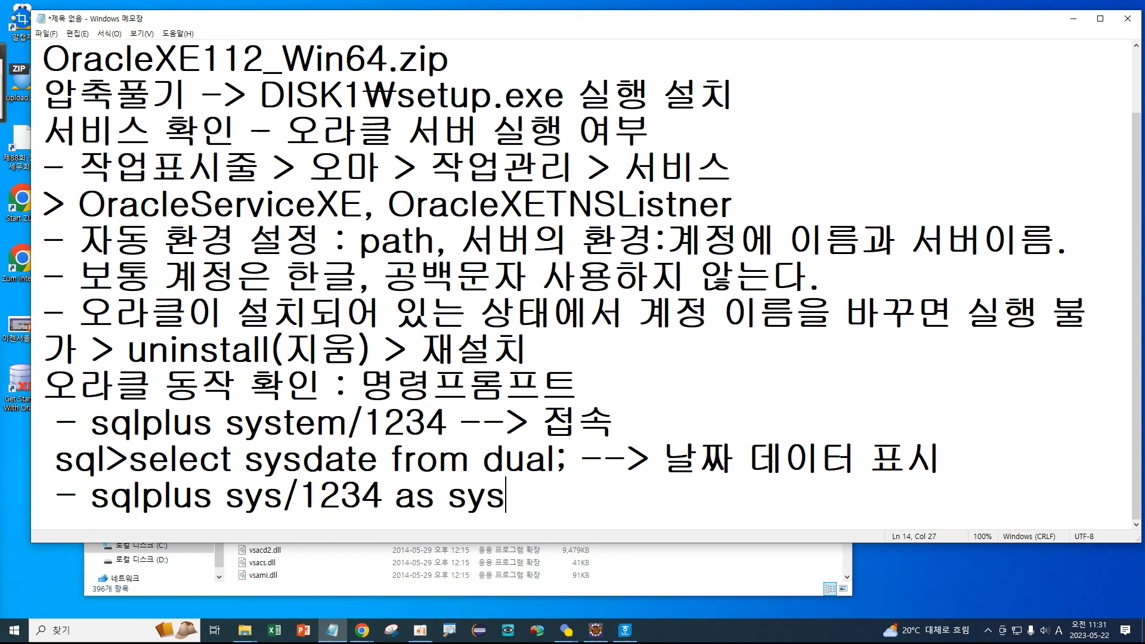
pyautogui.write('dba ')
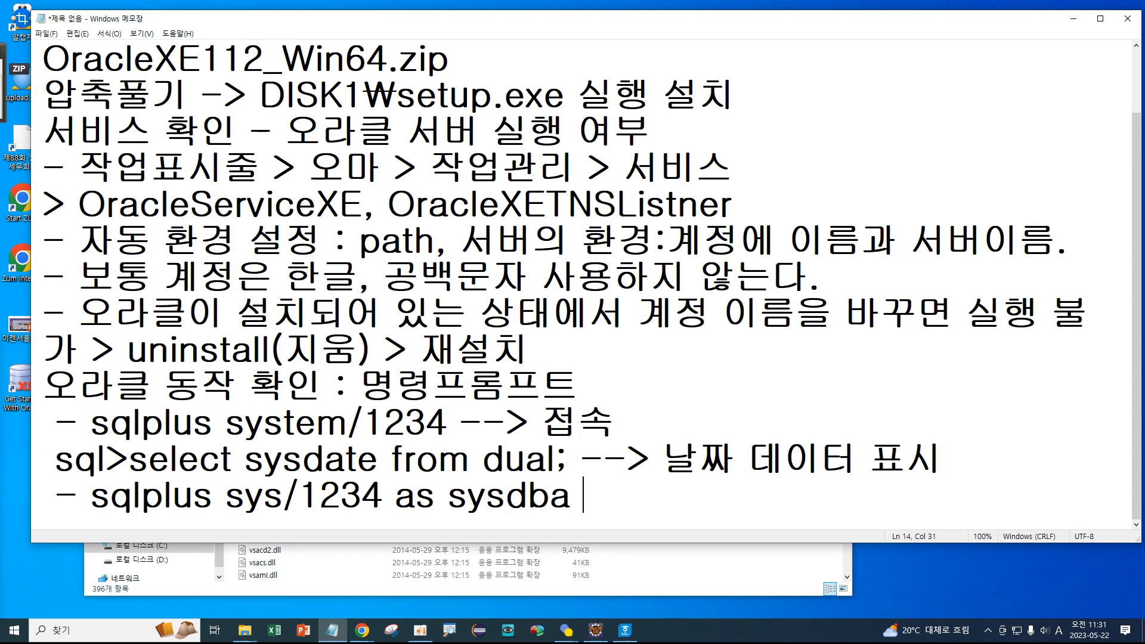
pyautogui.write('-->')
pyautogui.press('Hangul')
pyautogui.write('과')
pyautogui.write('ㄴ리자 접속')
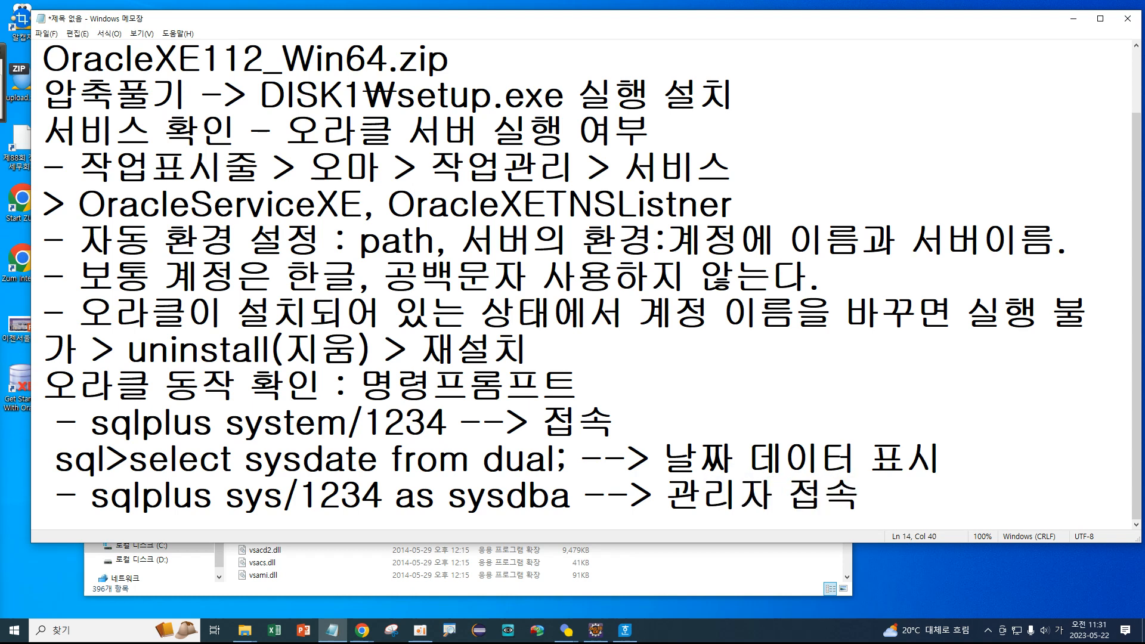
pyautogui.click(89, 637)
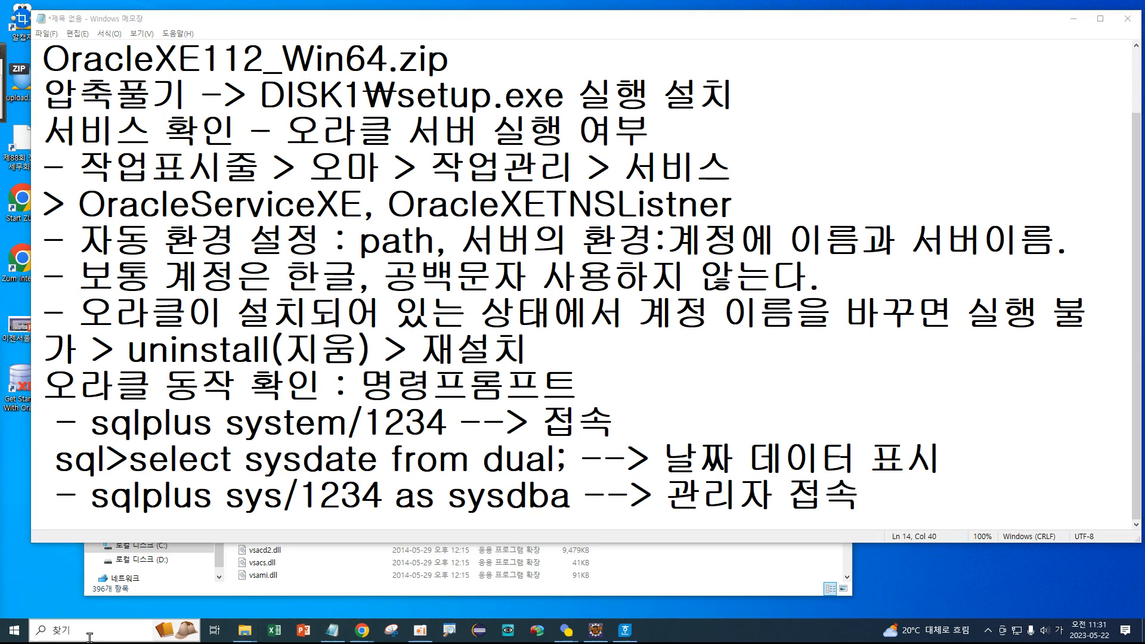
# Launch Command Prompt and connect to Oracle XE with 'sqlplus / as sysdba'.
pyautogui.click(131, 442)
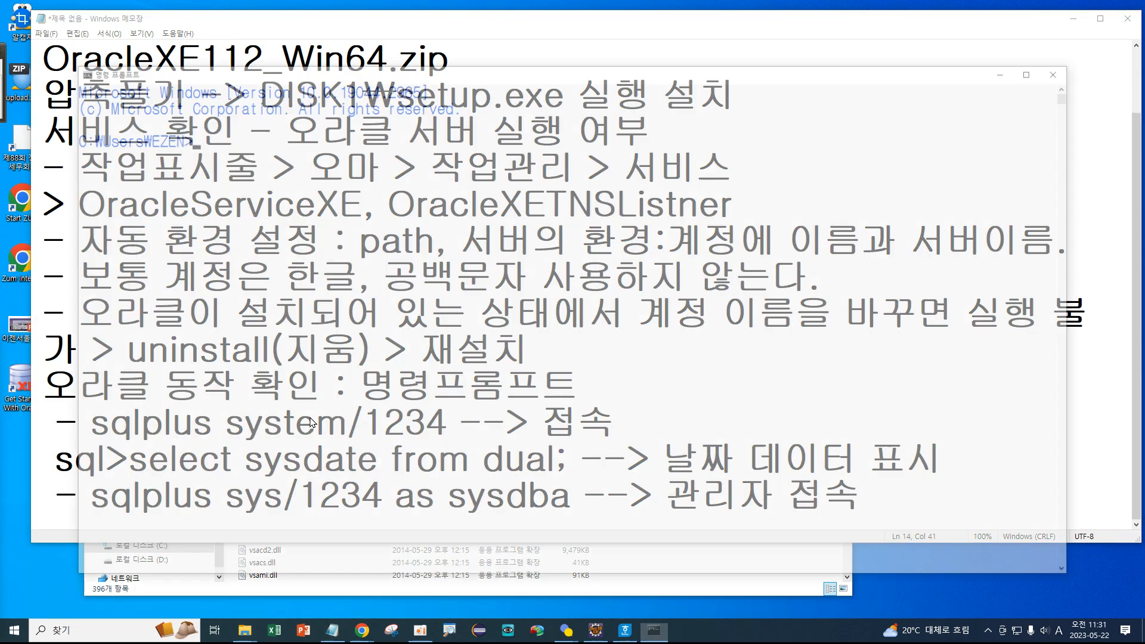
pyautogui.click(306, 154)
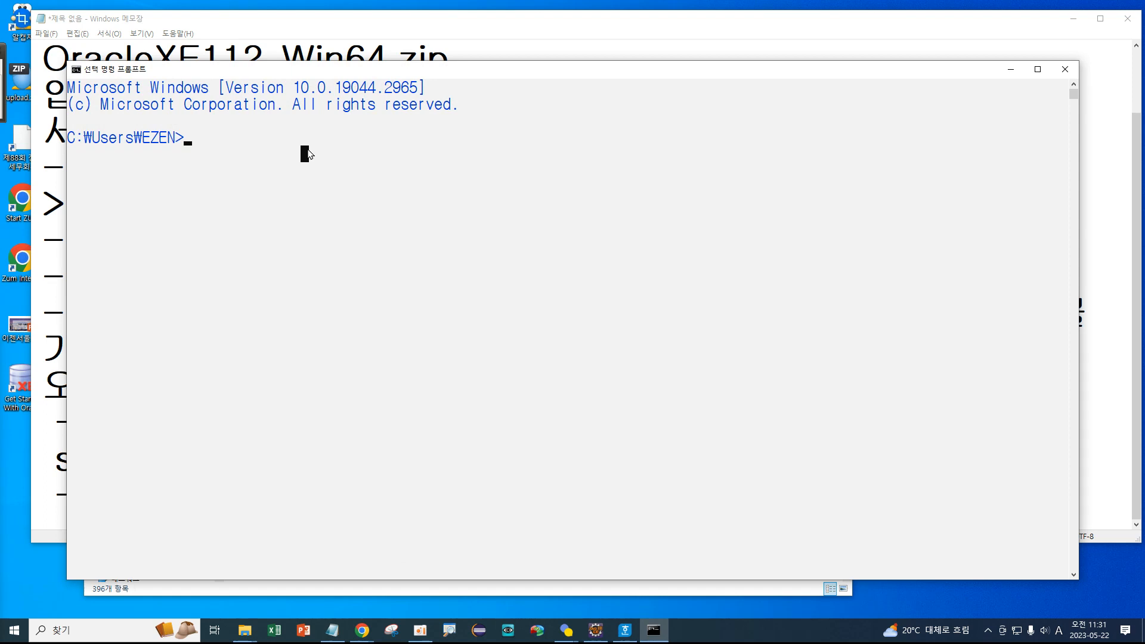
pyautogui.press('Hangul')
pyautogui.write('sp')
pyautogui.press('BackSpace')
pyautogui.write('qlplus / as sysba')
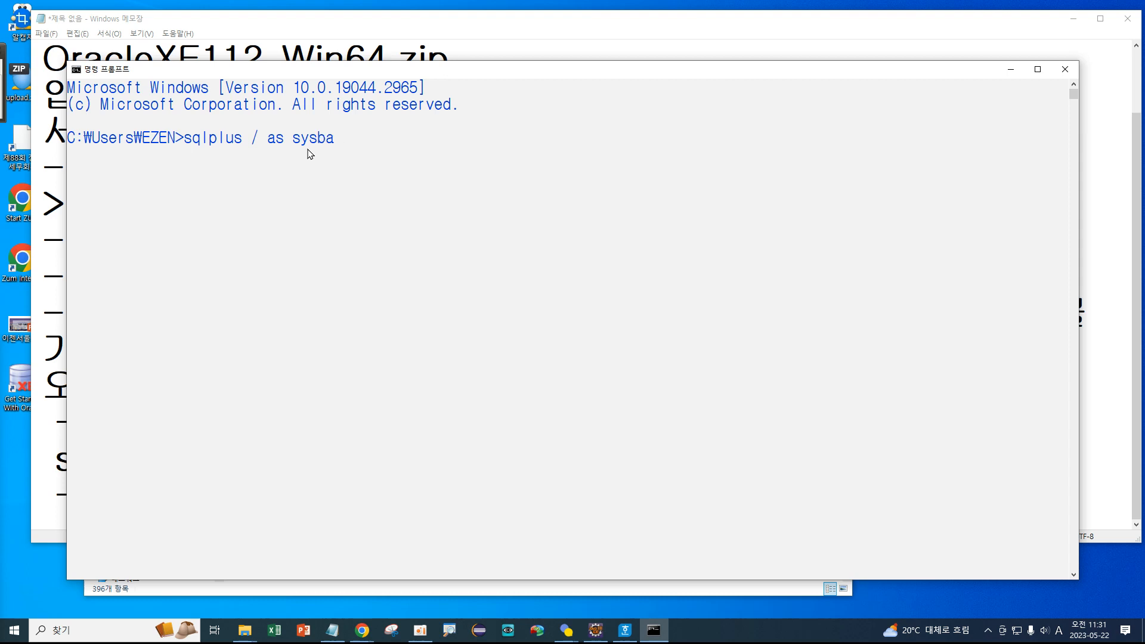
pyautogui.press('BackSpace')
pyautogui.press('BackSpace')
pyautogui.write('dba')
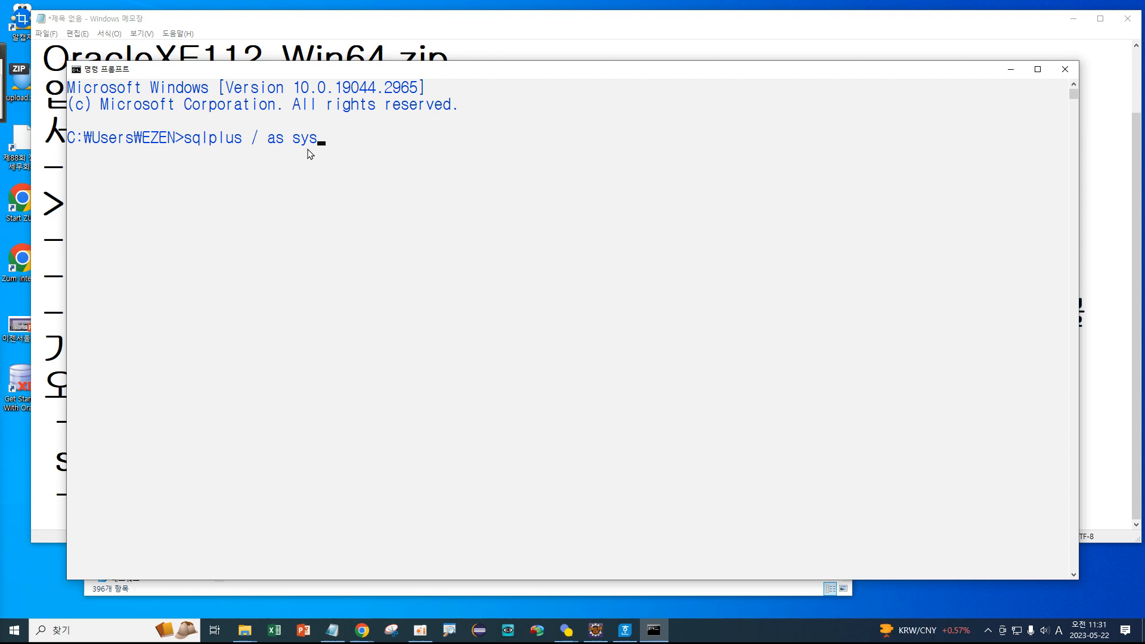
pyautogui.press('Return')
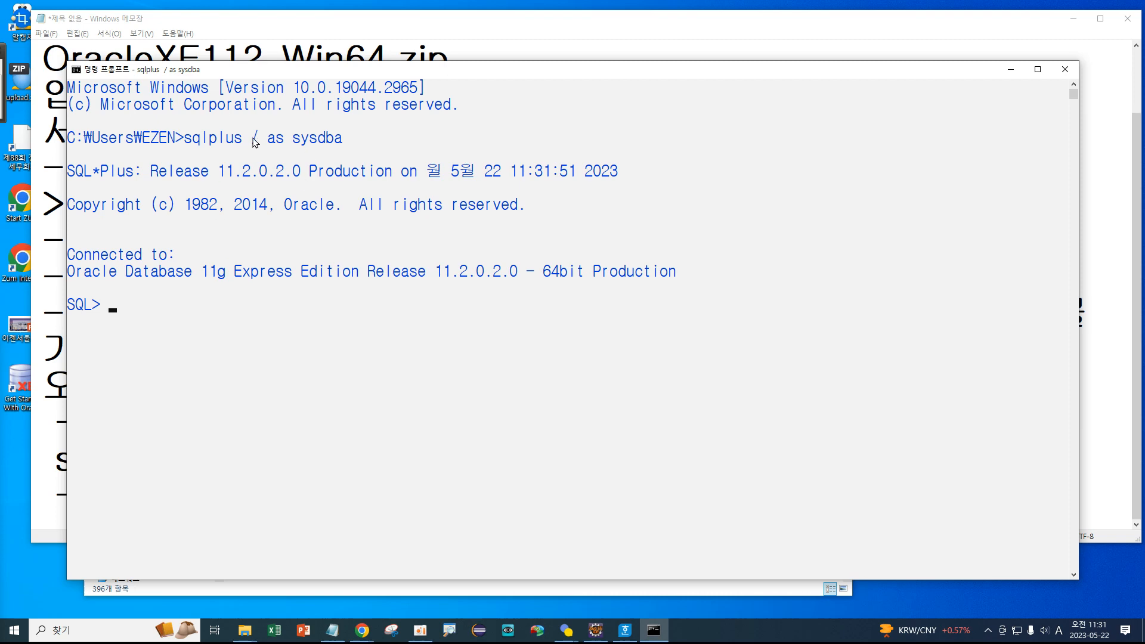
pyautogui.moveTo(230, 107)
pyautogui.mouseDown()
pyautogui.moveTo(247, 126)
pyautogui.moveTo(260, 108)
pyautogui.moveTo(267, 132)
pyautogui.moveTo(322, 97)
pyautogui.mouseUp()
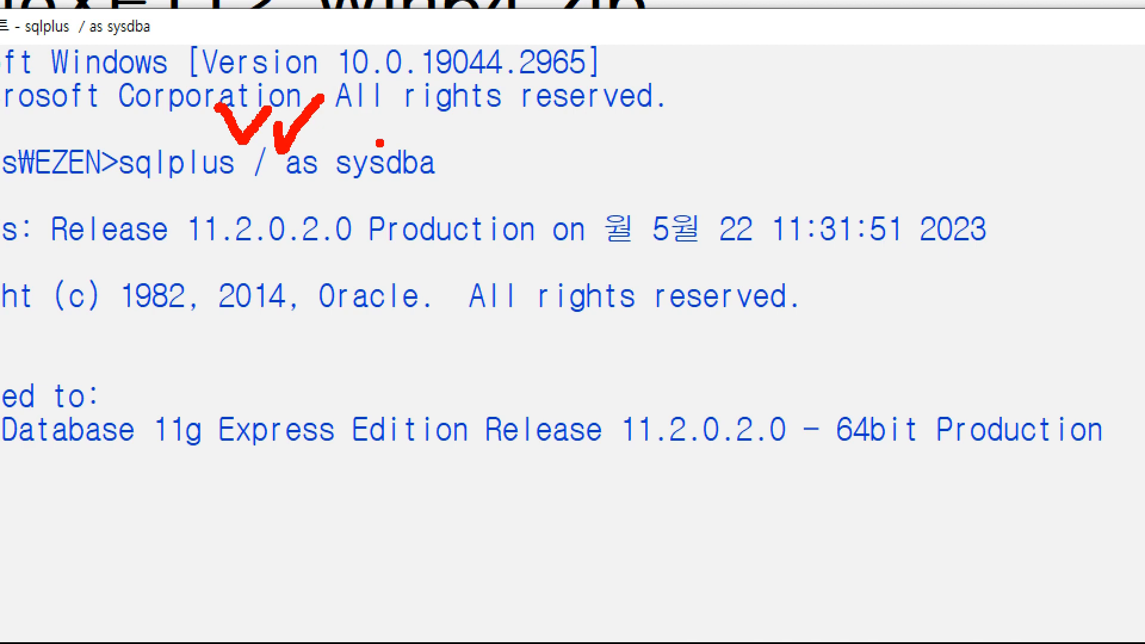
pyautogui.moveTo(284, 189)
pyautogui.mouseDown()
pyautogui.moveTo(484, 172)
pyautogui.moveTo(291, 132)
pyautogui.moveTo(297, 203)
pyautogui.moveTo(334, 205)
pyautogui.mouseUp()
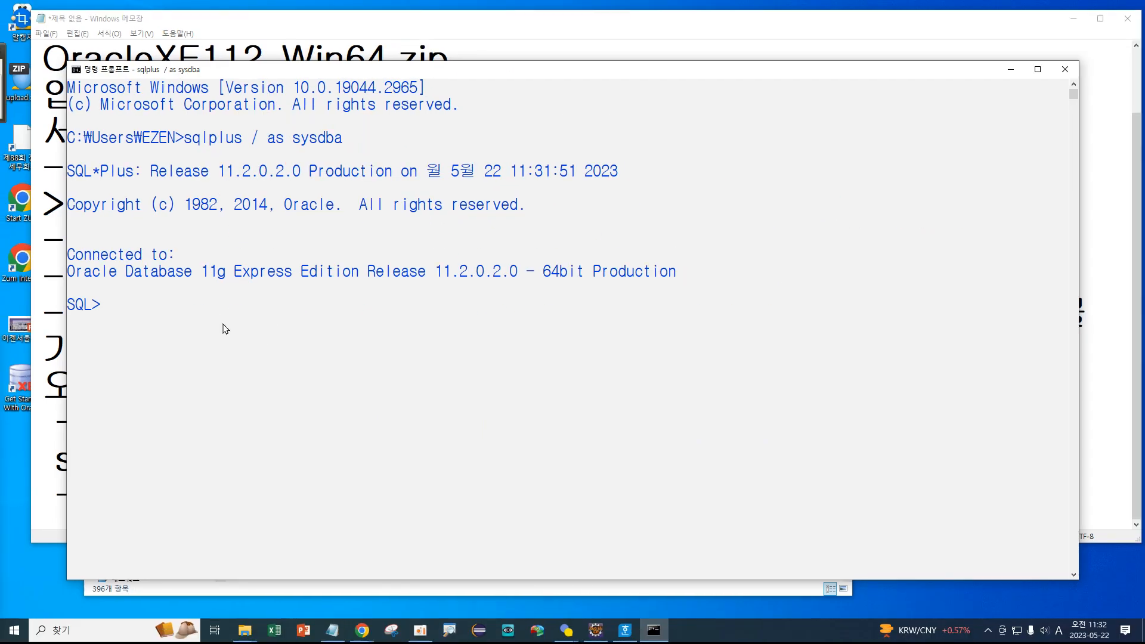
# Run 'show user;' in SQL*Plus to confirm the connected user is SYS.
pyautogui.write('show user;')
pyautogui.press('Return')
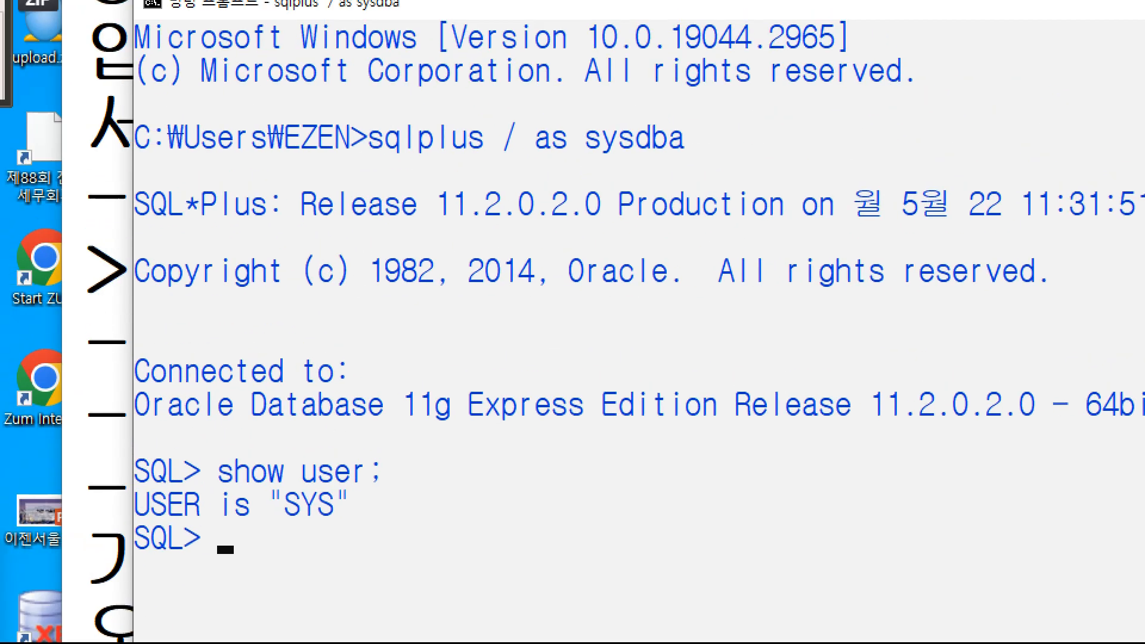
pyautogui.moveTo(351, 526)
pyautogui.mouseDown()
pyautogui.moveTo(268, 519)
pyautogui.moveTo(389, 474)
pyautogui.moveTo(369, 546)
pyautogui.mouseUp()
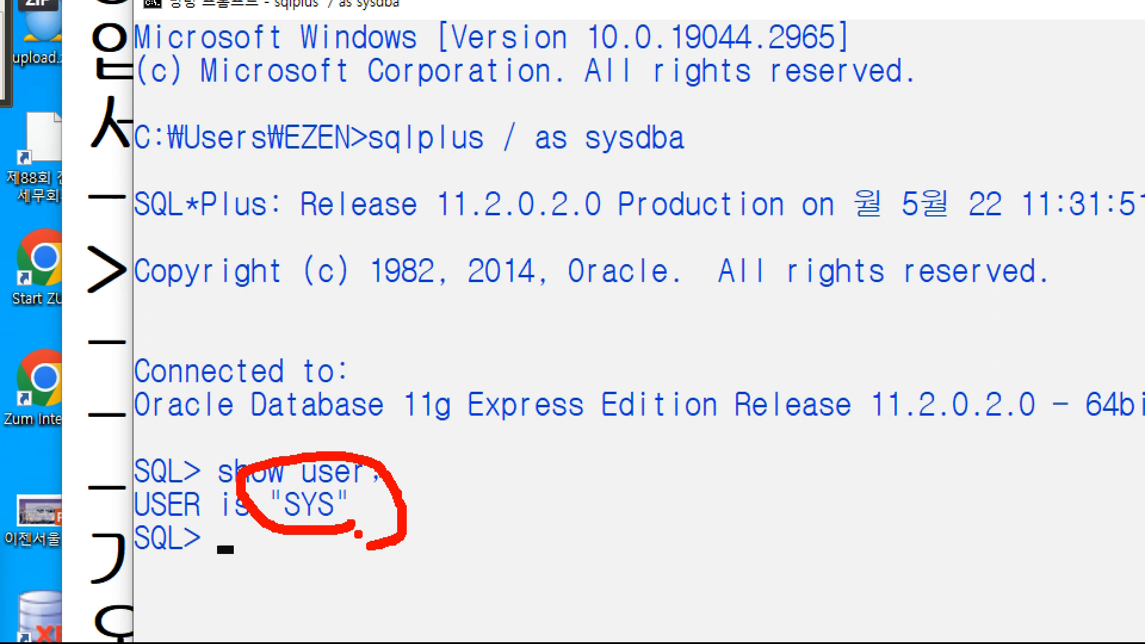
pyautogui.moveTo(528, 158)
pyautogui.mouseDown()
pyautogui.moveTo(520, 176)
pyautogui.moveTo(505, 118)
pyautogui.moveTo(528, 162)
pyautogui.moveTo(678, 161)
pyautogui.mouseUp()
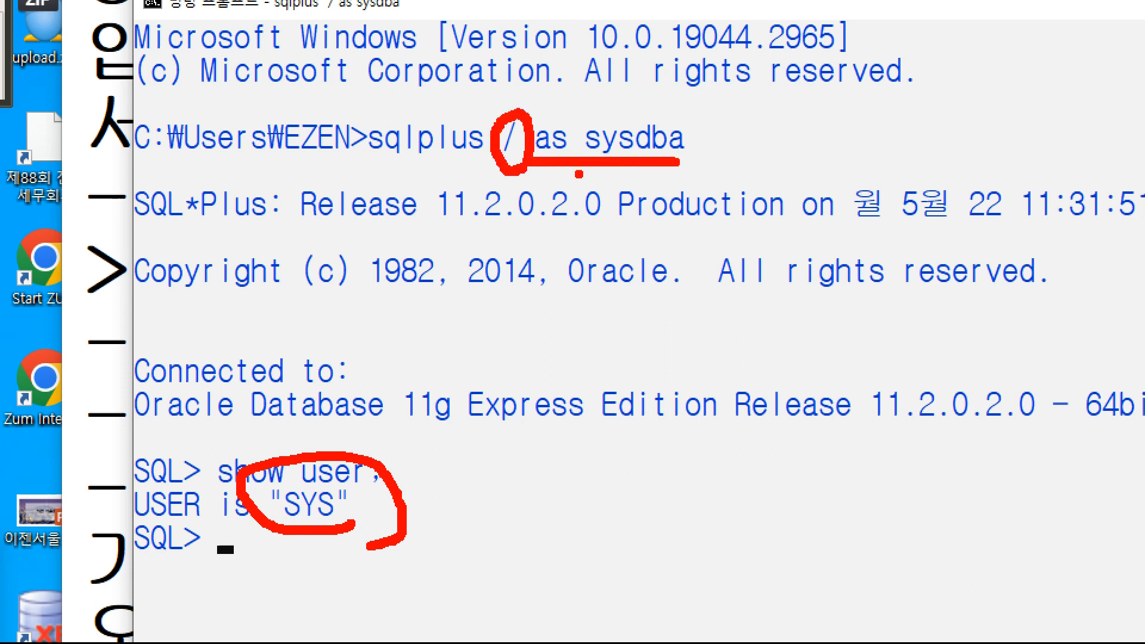
pyautogui.moveTo(535, 172); pyautogui.dragTo(677, 169)
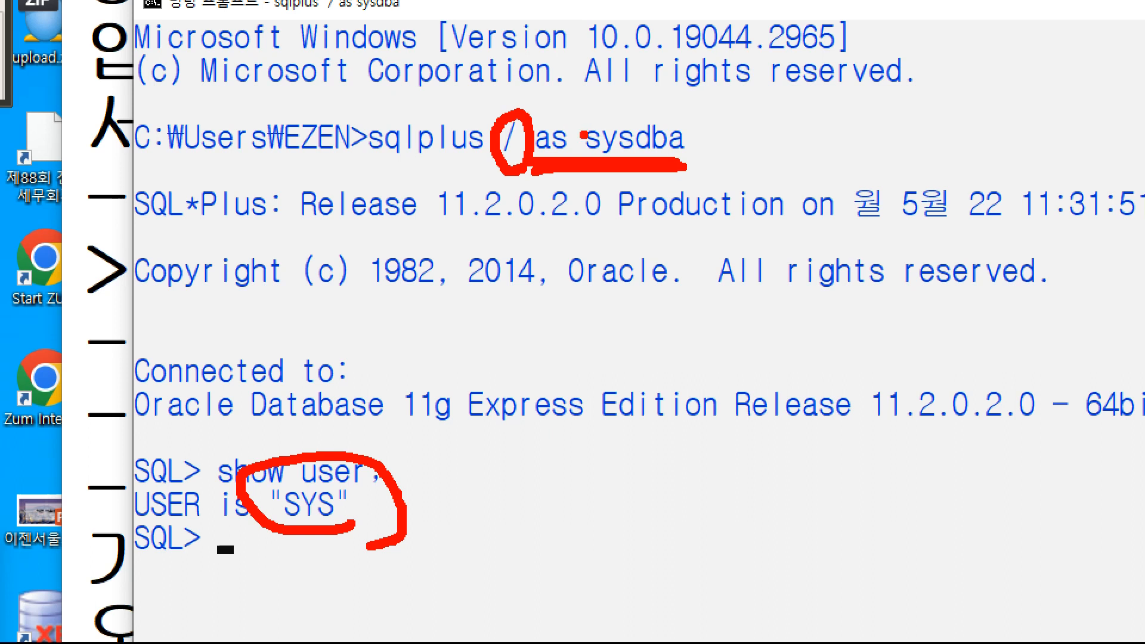
pyautogui.moveTo(354, 167); pyautogui.dragTo(723, 176)
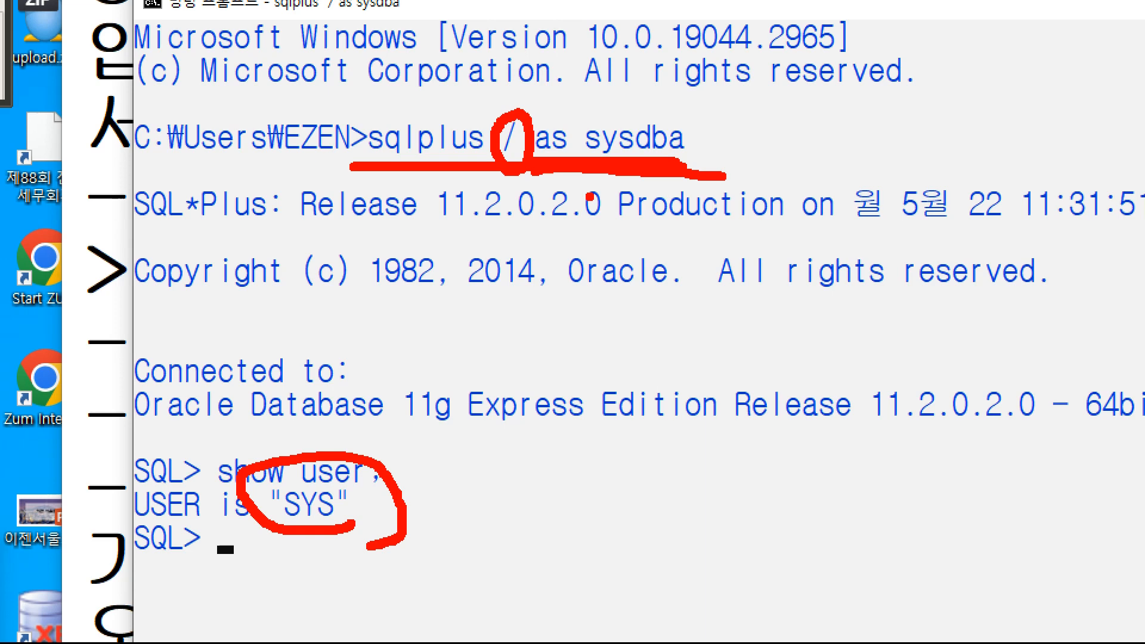
pyautogui.press('Escape')
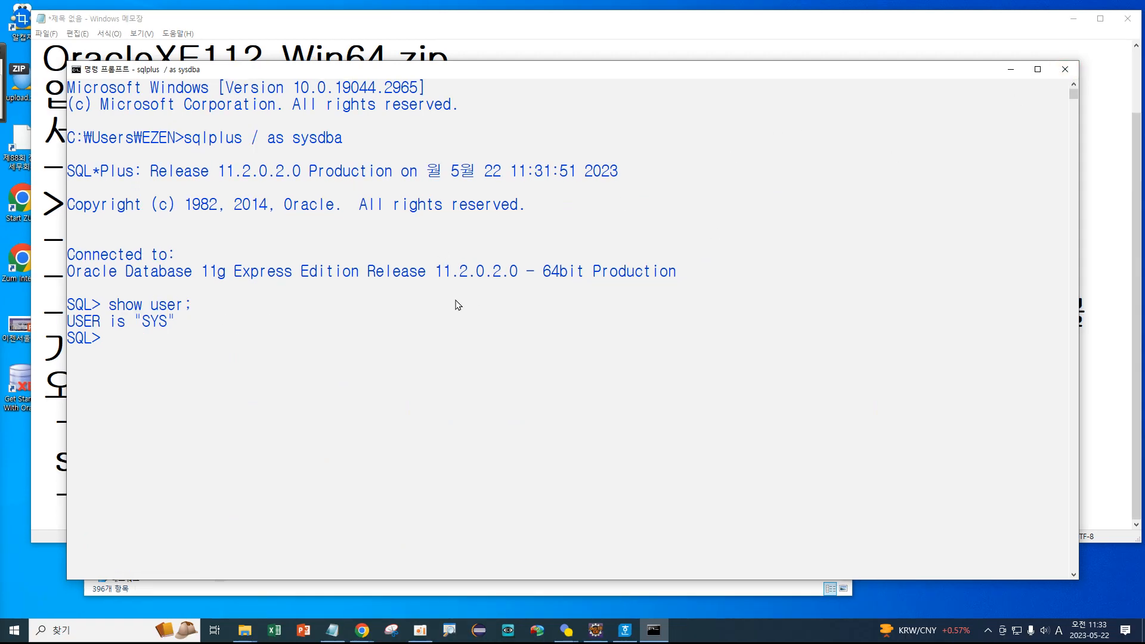
# Exit SQL*Plus with Ctrl+C and close the Command Prompt window.
pyautogui.hotkey('ctrl', 'c')
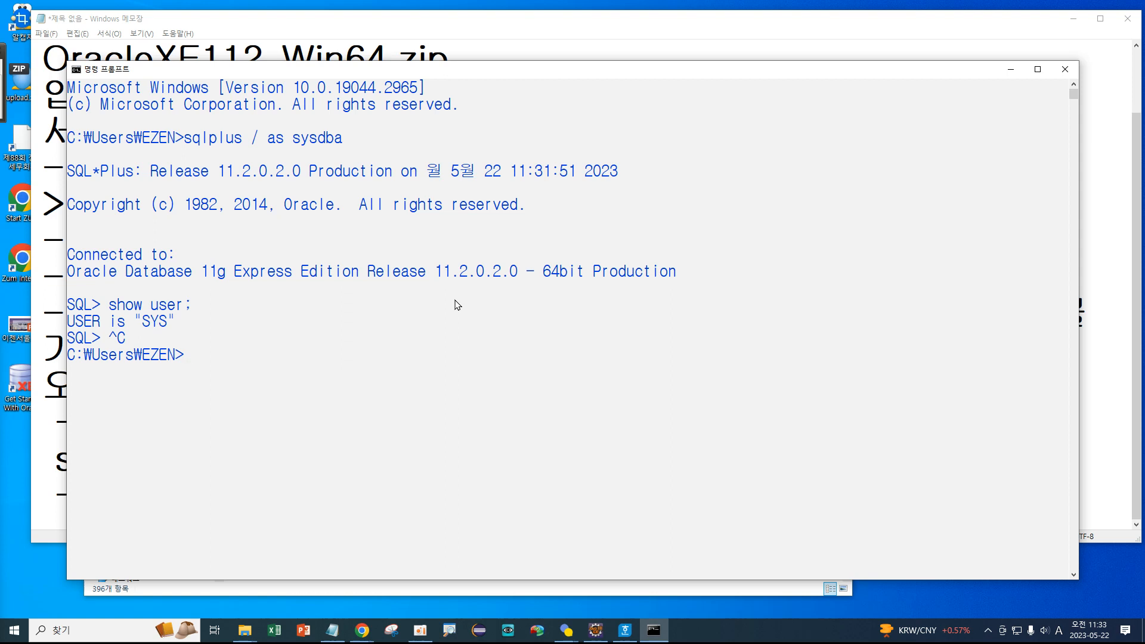
pyautogui.click(1064, 70)
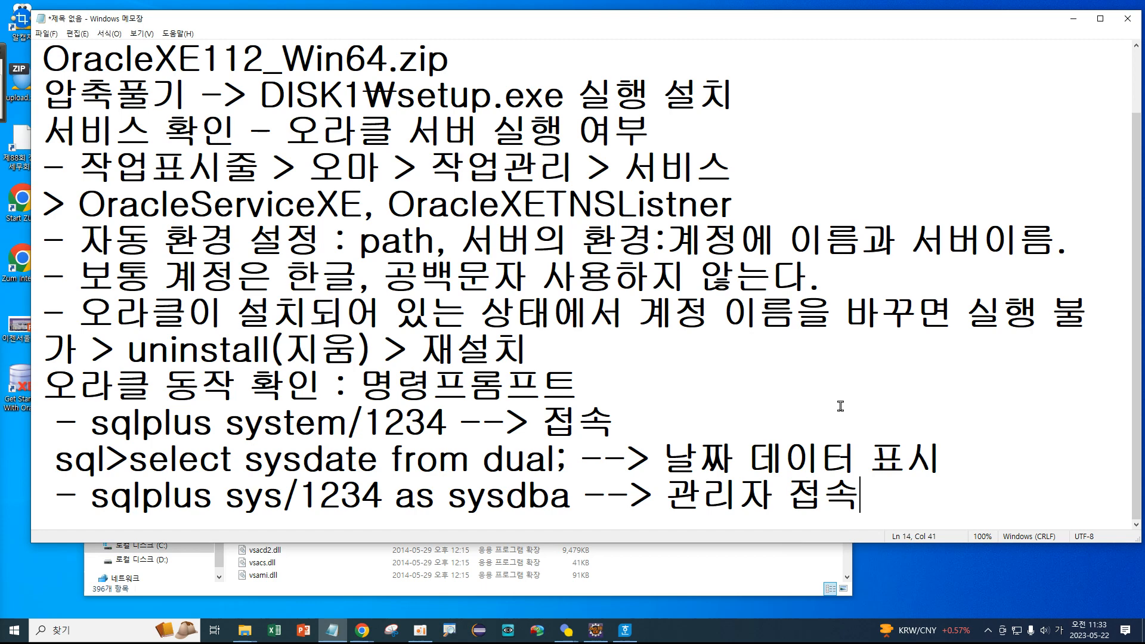
# Start a new line '- sqlplus / as sysdba --> sys 관리자 접속. 단, 오라클서버실행.'.
pyautogui.press('Return')
pyautogui.write('- ')
pyautogui.write('ㄴ비')
pyautogui.press('BackSpace')
pyautogui.press('BackSpace')
pyautogui.press('BackSpace')
pyautogui.press('Hangul')
pyautogui.write('sqlpluse')
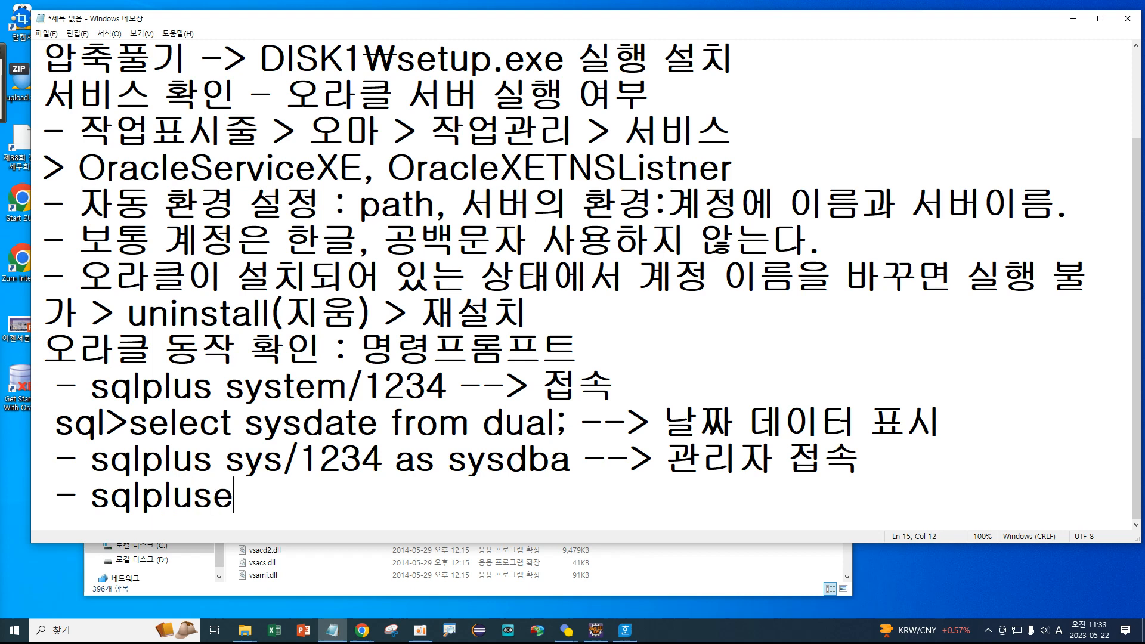
pyautogui.press('BackSpace')
pyautogui.write('/ as sysdba')
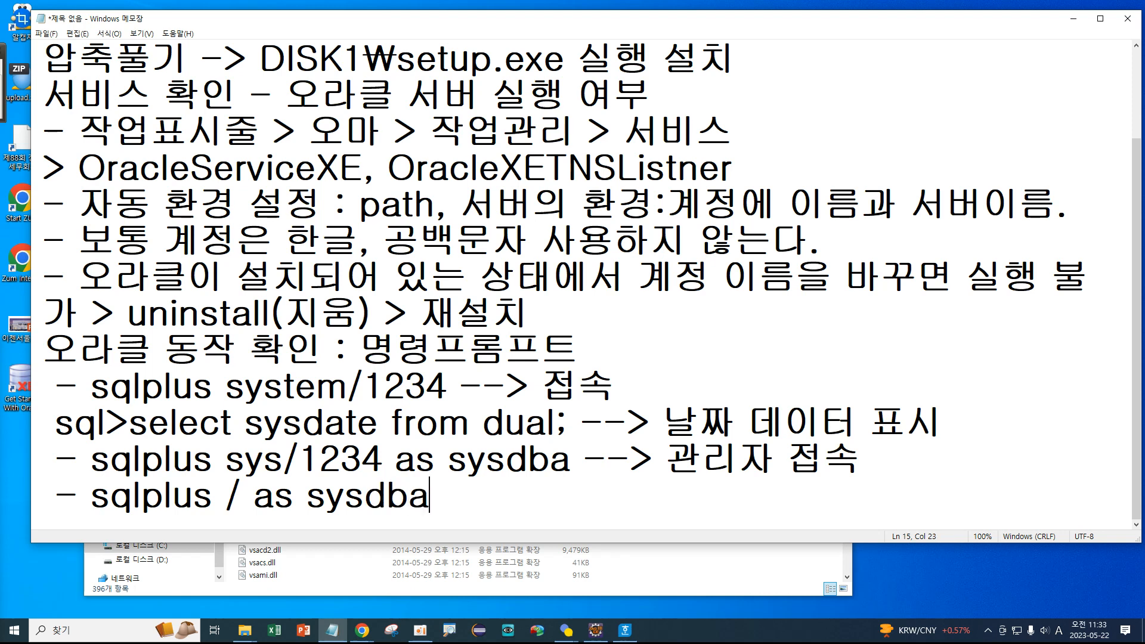
pyautogui.write(' --> sys')
pyautogui.press('Hangul')
pyautogui.write('관리')
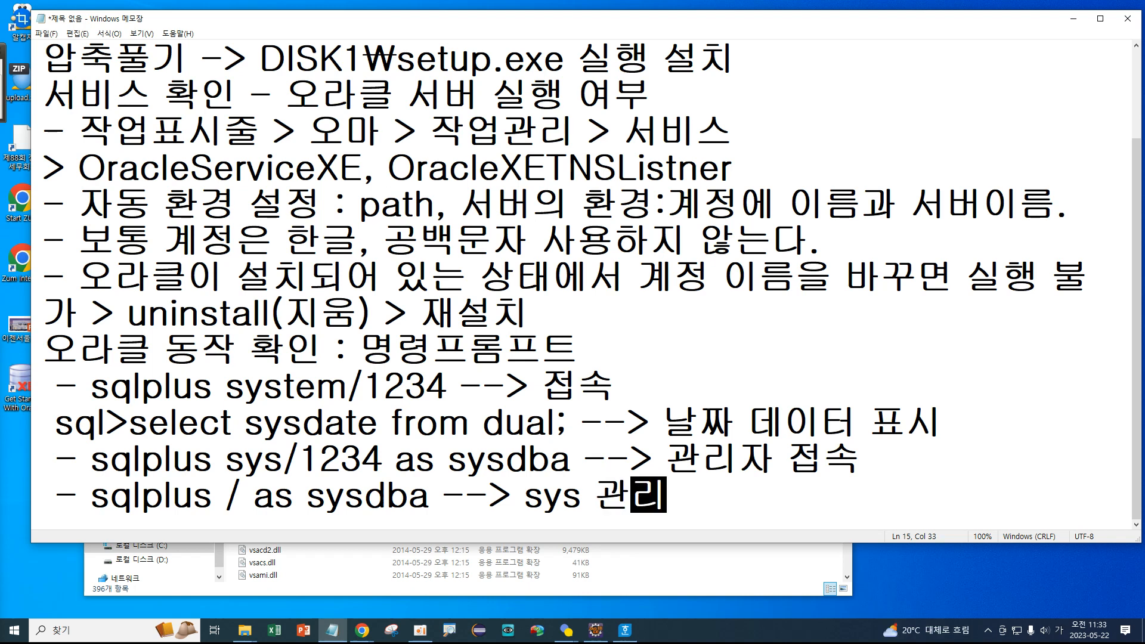
pyautogui.write('자 접속')
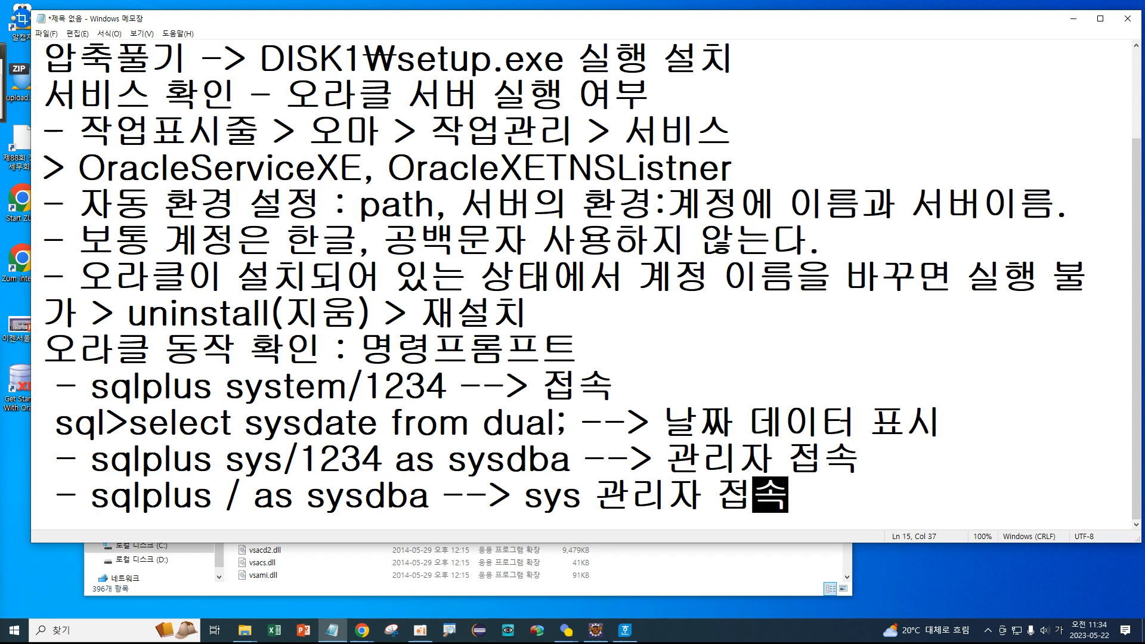
pyautogui.write('. 단,')
pyautogui.write(' 오락')
pyautogui.write('클서버')
pyautogui.write('실행')
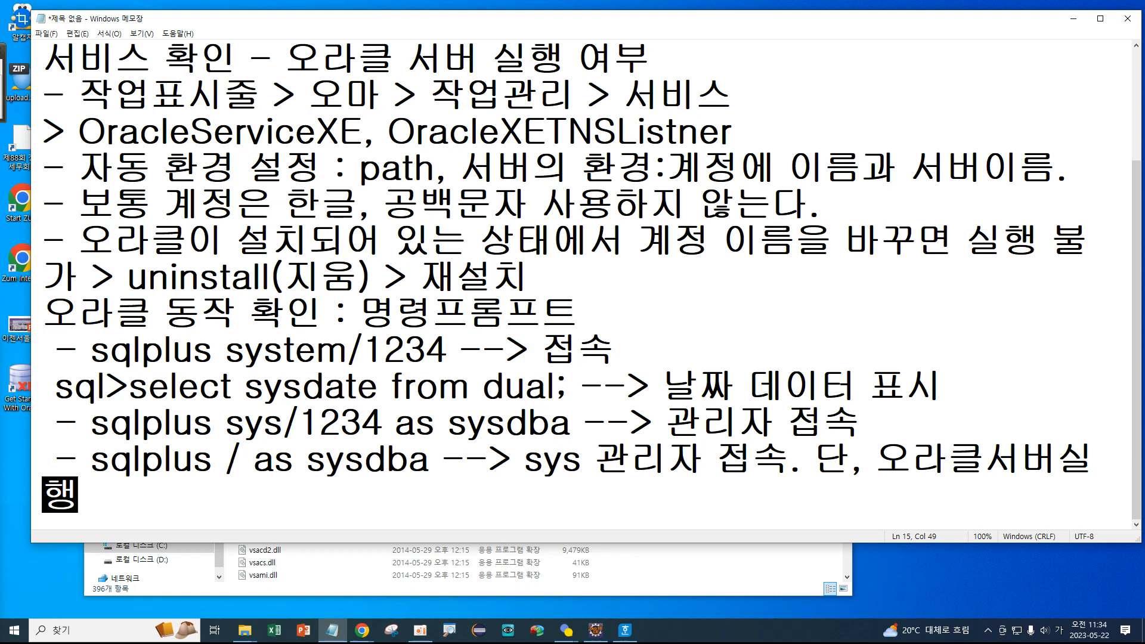
pyautogui.write('.')
# Space out '오라클 서버 실행' and append '기본 설정' to the line.
pyautogui.press('Up')
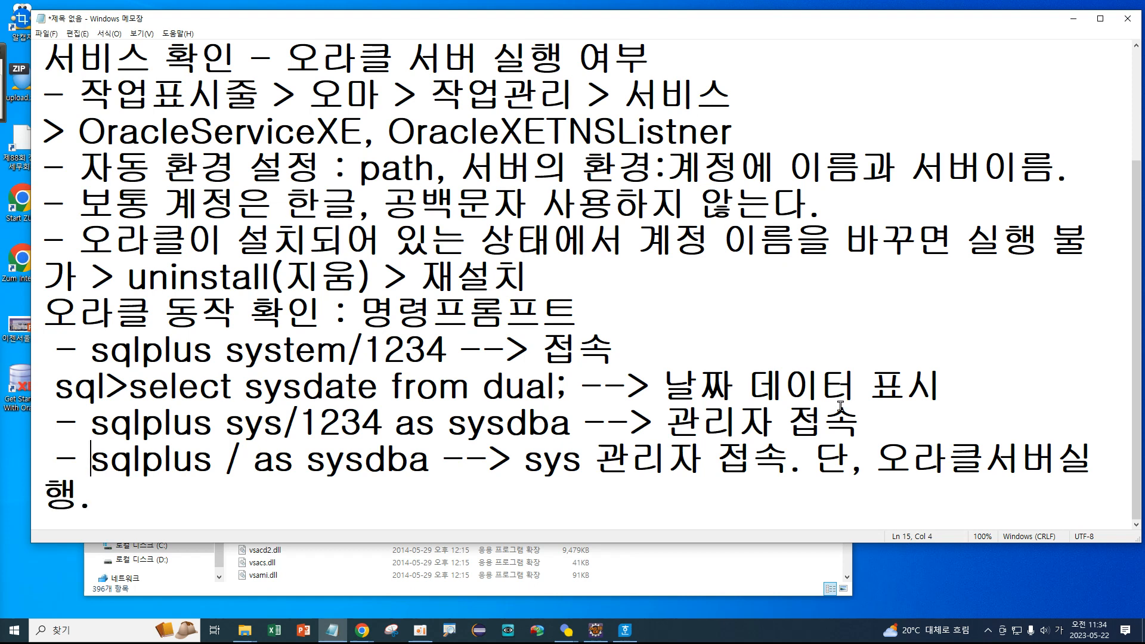
pyautogui.click(985, 460)
pyautogui.click(1056, 464)
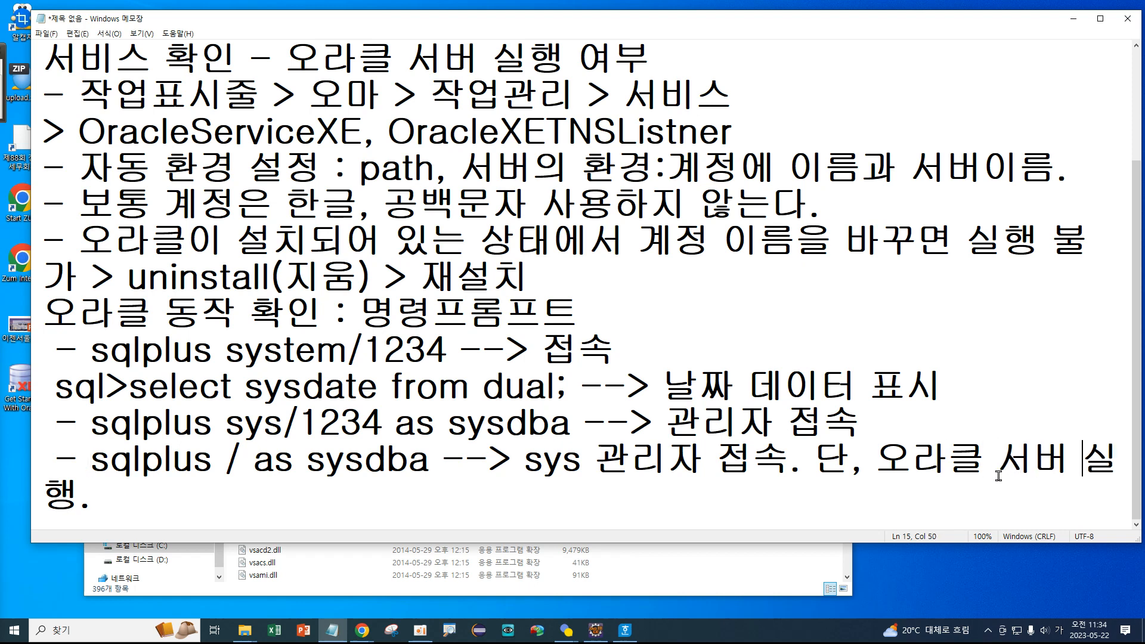
pyautogui.click(151, 504)
pyautogui.write('기')
pyautogui.write('본ㅅ')
pyautogui.write('설정')
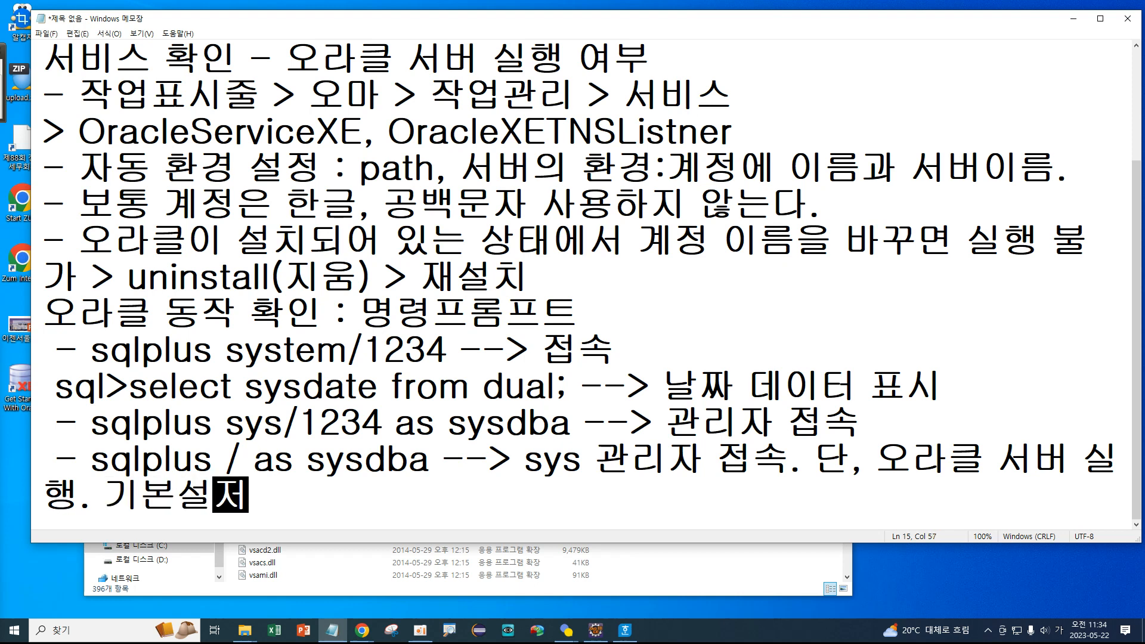
pyautogui.press('Left')
pyautogui.press('Left')
pyautogui.press('End')
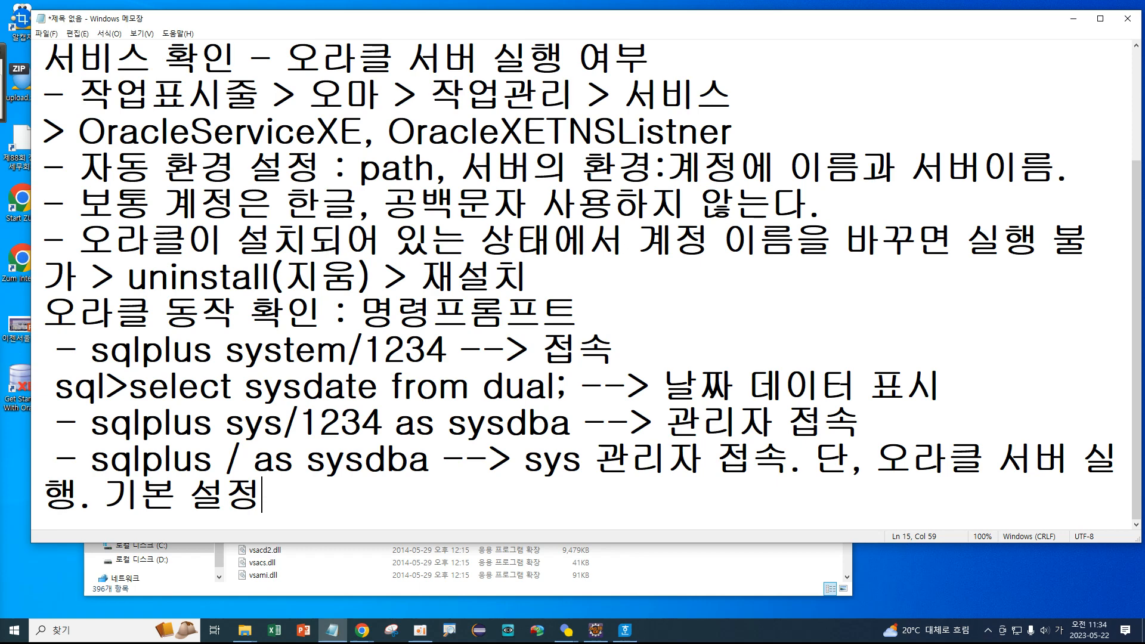
# Insert a '<설치>' heading line below the Oracle 11g xe line.
pyautogui.scroll(2, 139, 158)
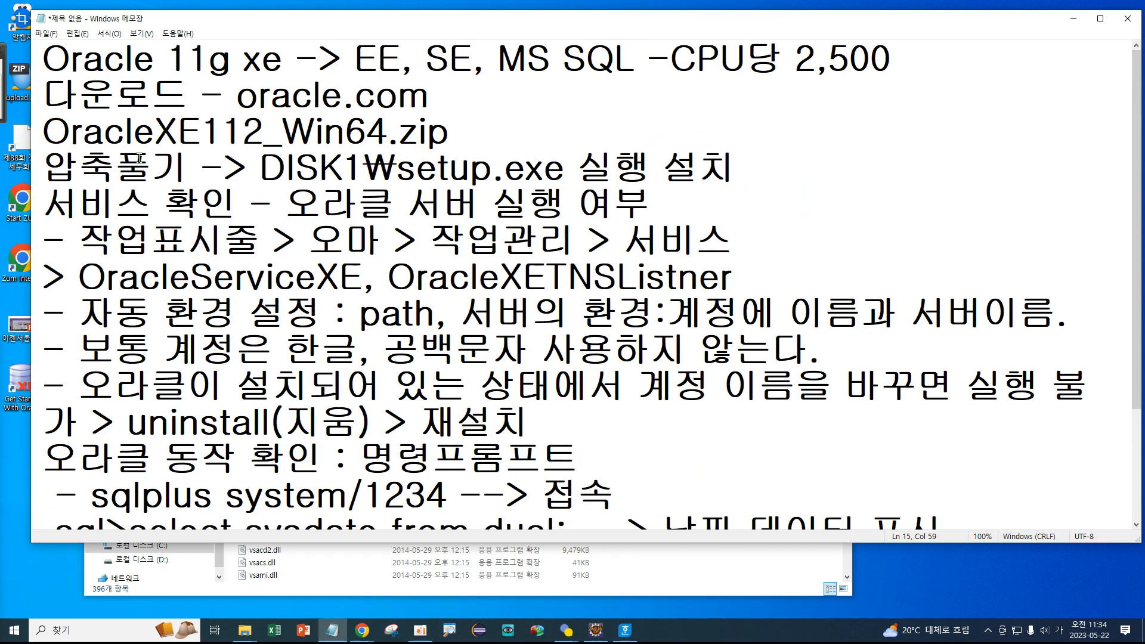
pyautogui.moveTo(282, 59); pyautogui.dragTo(36, 61)
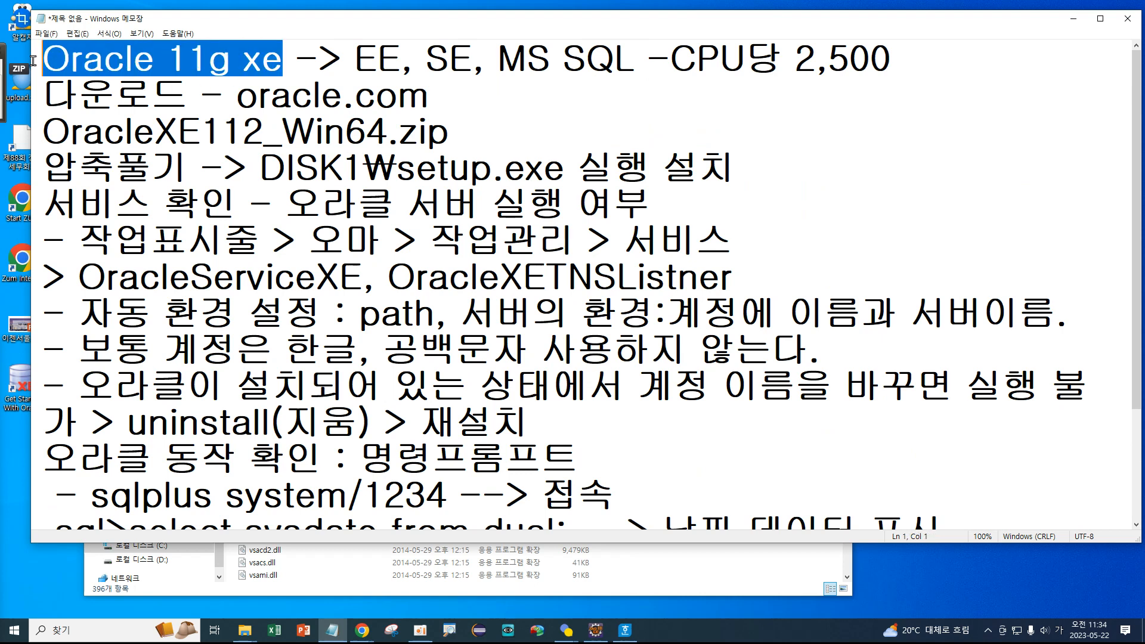
pyautogui.click(48, 94)
pyautogui.press('Return')
pyautogui.press('Up')
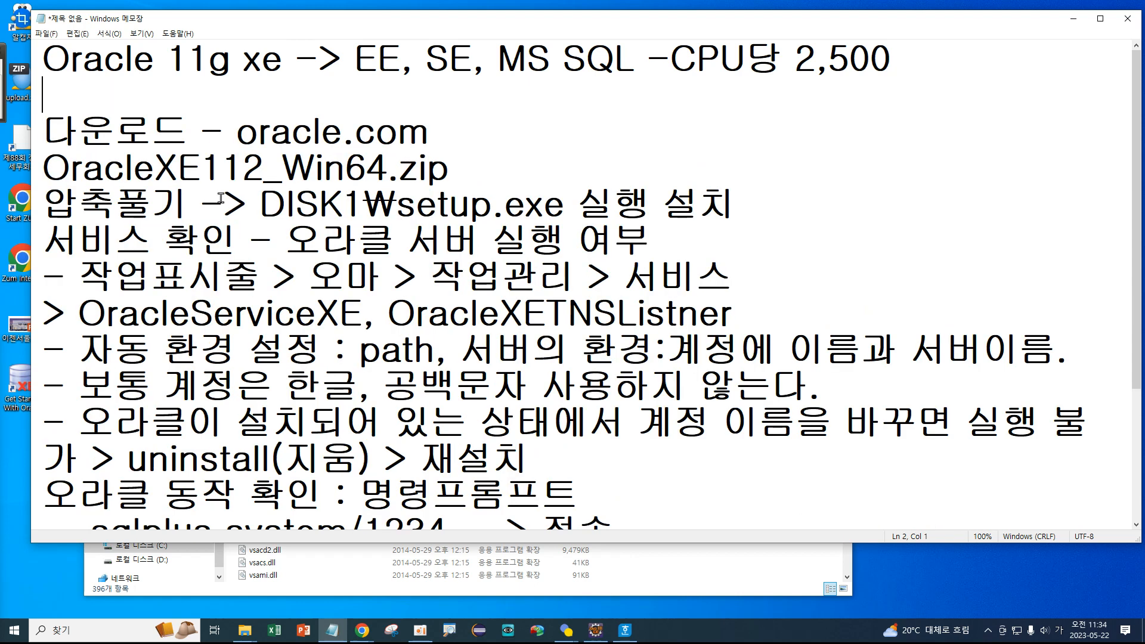
pyautogui.write('<설치>')
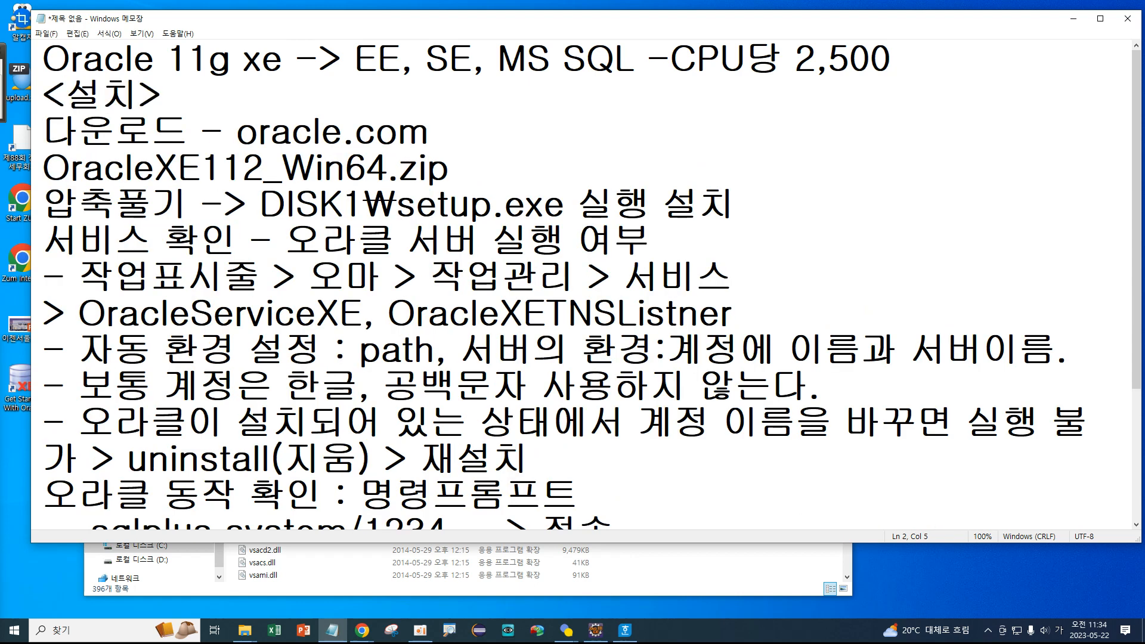
# Add the line 'DBMS - 데이터 저장, 관리 -> DB서버' directly under the first line.
pyautogui.click(914, 56)
pyautogui.press('Return')
pyautogui.press('Hangul')
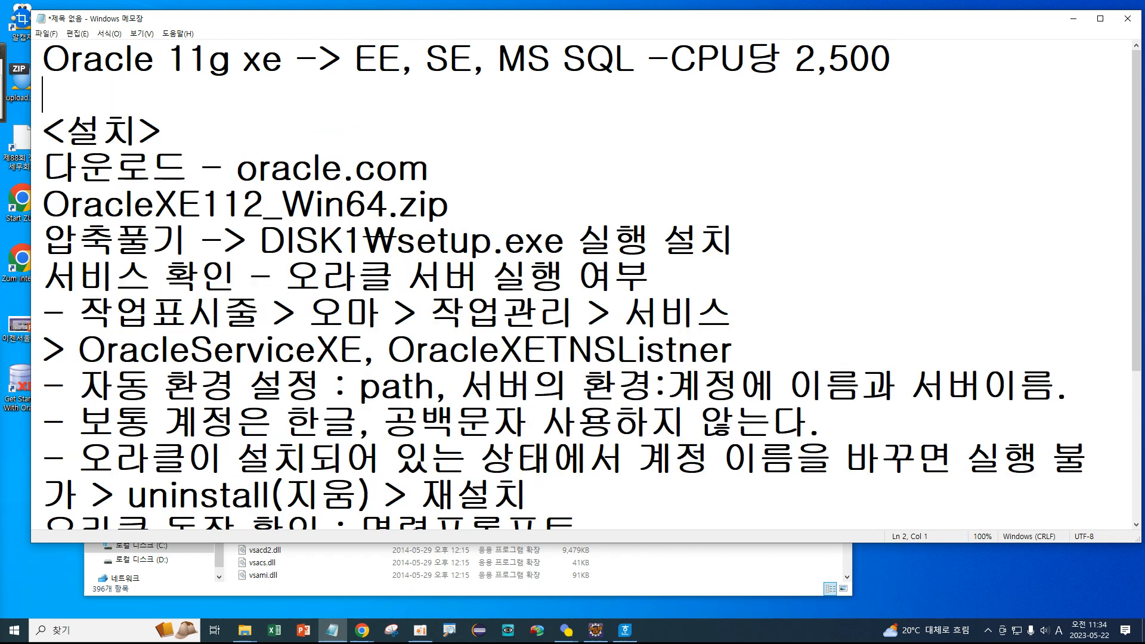
pyautogui.write('DBMS')
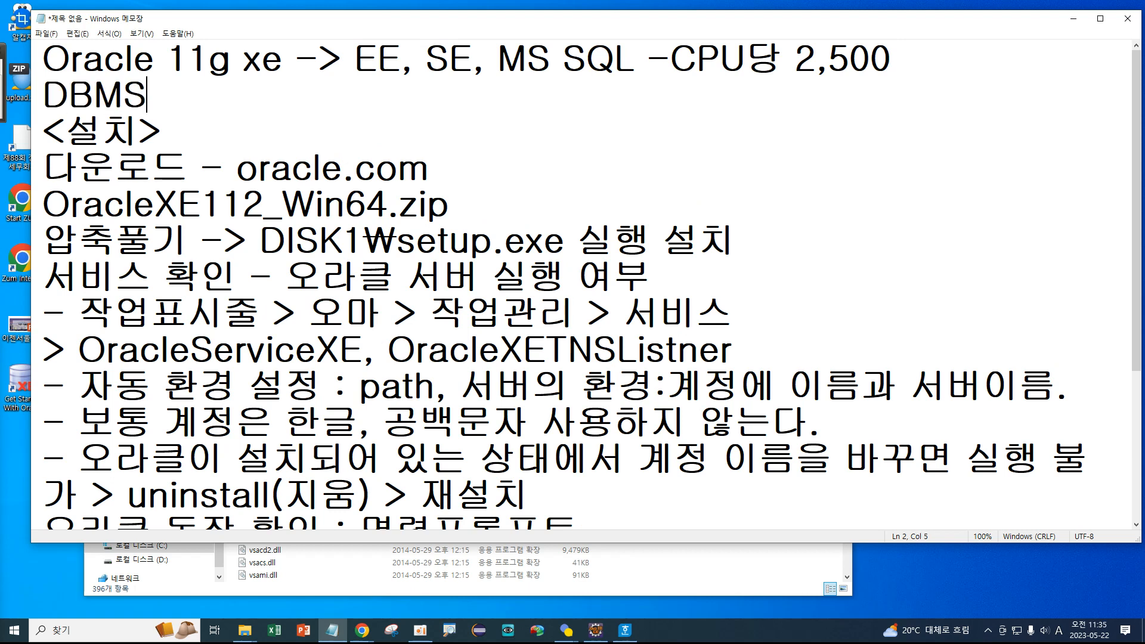
pyautogui.write(' -')
pyautogui.press('Hangul')
pyautogui.write('데')
pyautogui.write('이터 ㅈ')
pyautogui.write('저장, 관리')
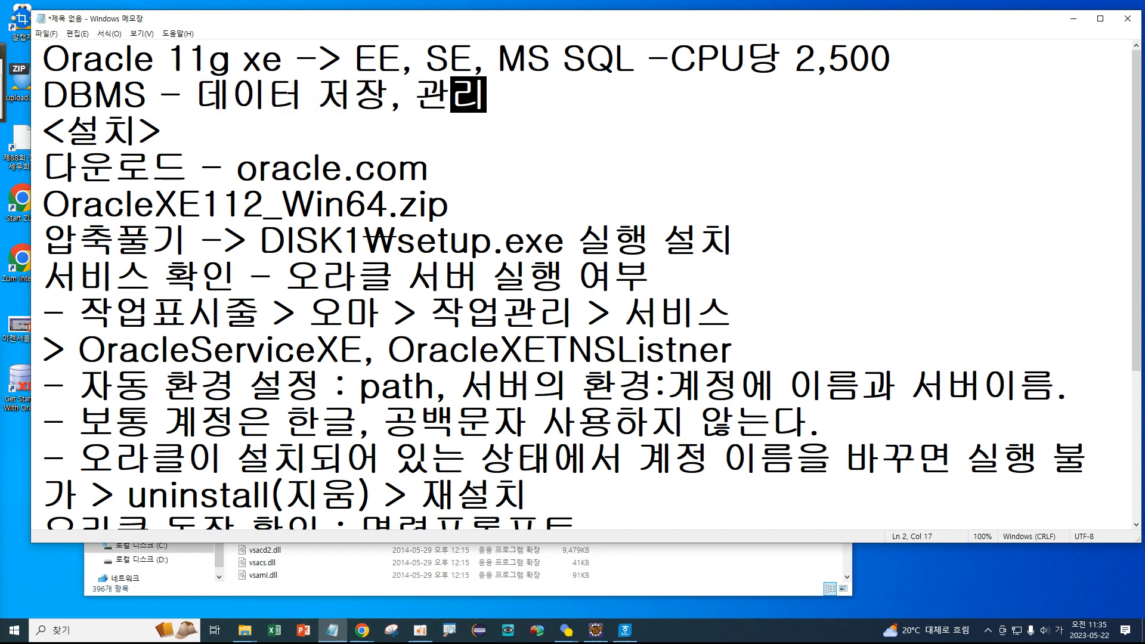
pyautogui.press('ctrl')
pyautogui.write('->')
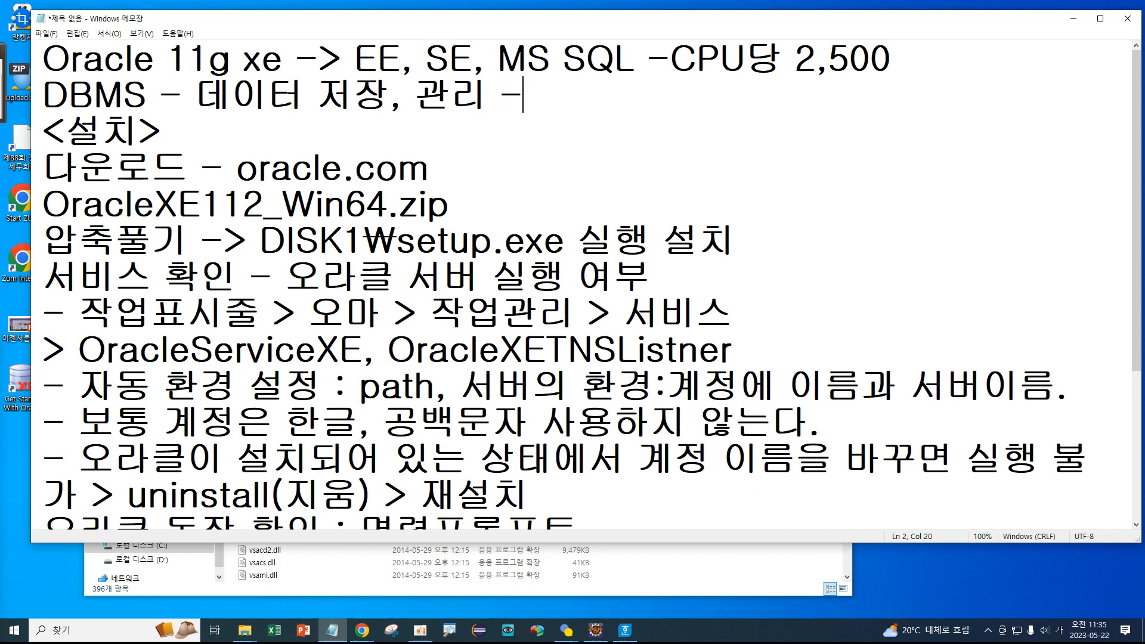
pyautogui.press('Hangul')
pyautogui.write('DB')
pyautogui.press('Hangul')
pyautogui.write('ㅅㅓㅂㅓ')
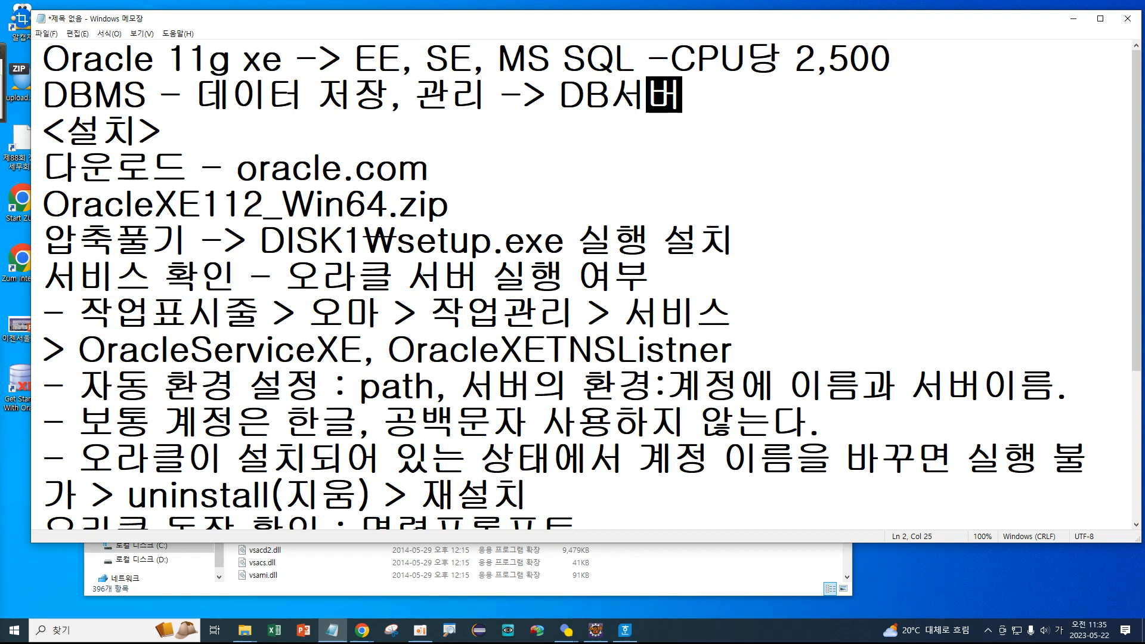
# Highlight 'Oracle 11' on the first line and 'DBMS' on the second.
pyautogui.moveTo(208, 59); pyautogui.dragTo(49, 66)
pyautogui.moveTo(94, 97); pyautogui.dragTo(142, 90)
pyautogui.click(139, 94)
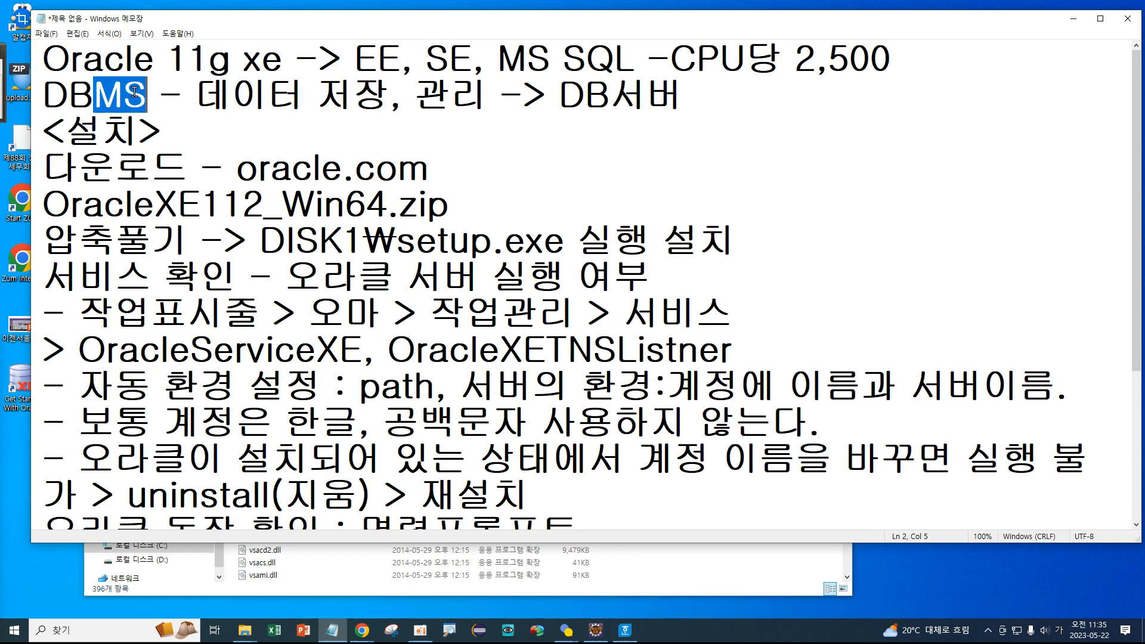
pyautogui.click(133, 91)
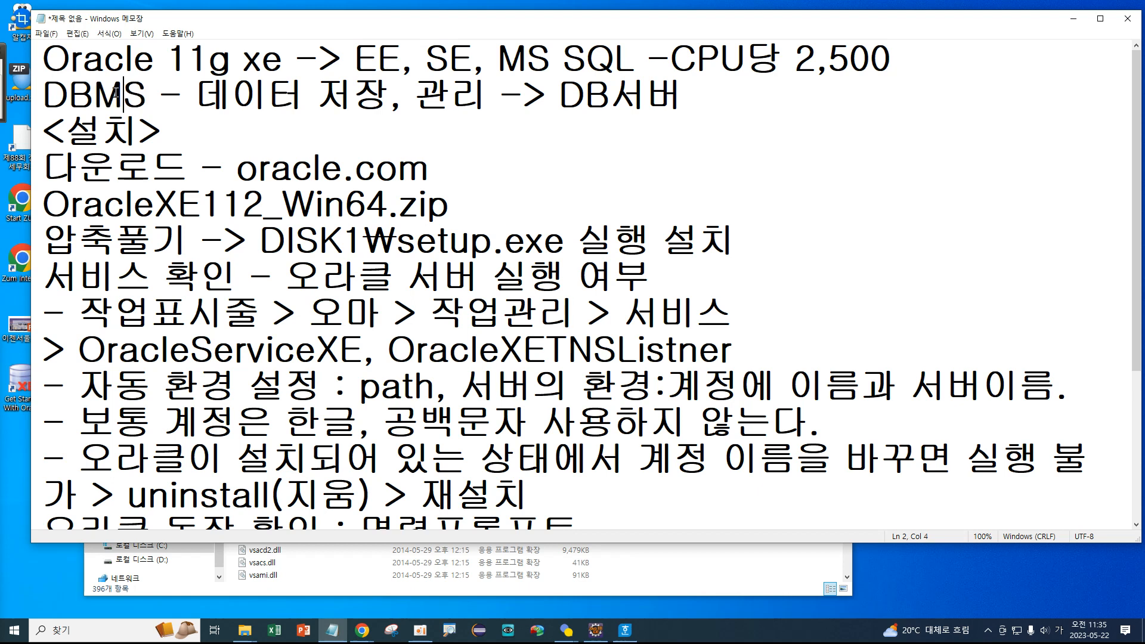
pyautogui.doubleClick(574, 105)
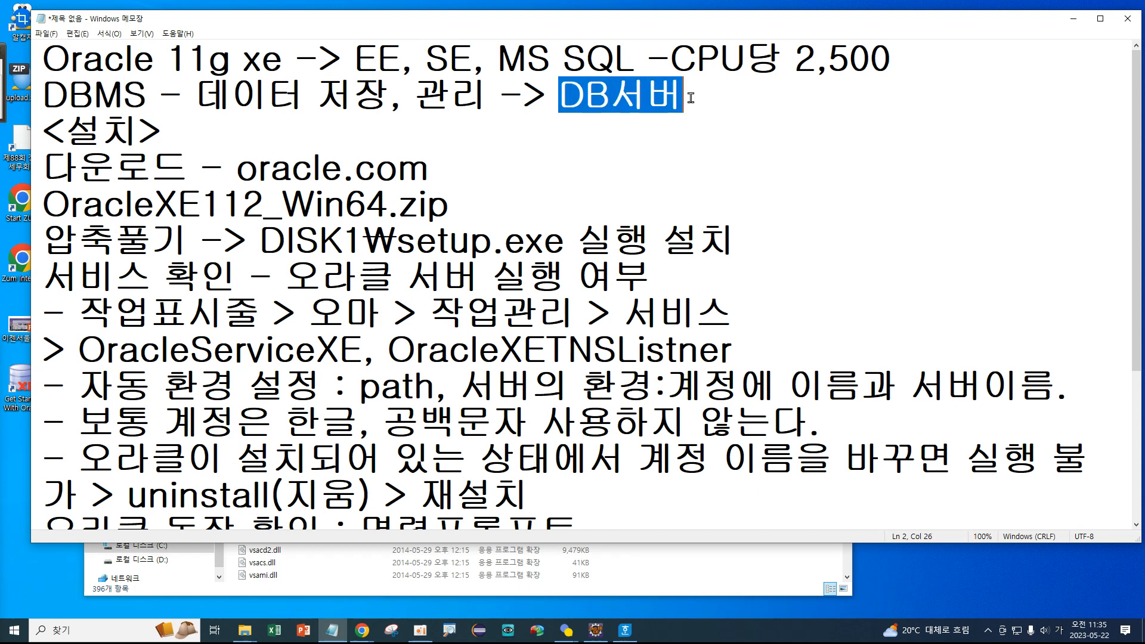
pyautogui.hotkey('ctrl', 'Home')
pyautogui.hotkey('shift', 'Right')
pyautogui.hotkey('shift', 'Right')
pyautogui.hotkey('shift', 'Right')
pyautogui.hotkey('shift', 'Right')
pyautogui.hotkey('shift', 'Right')
pyautogui.hotkey('shift', 'Right')
pyautogui.hotkey('shift', 'Right')
pyautogui.hotkey('shift', 'Right')
pyautogui.hotkey('shift', 'Right')
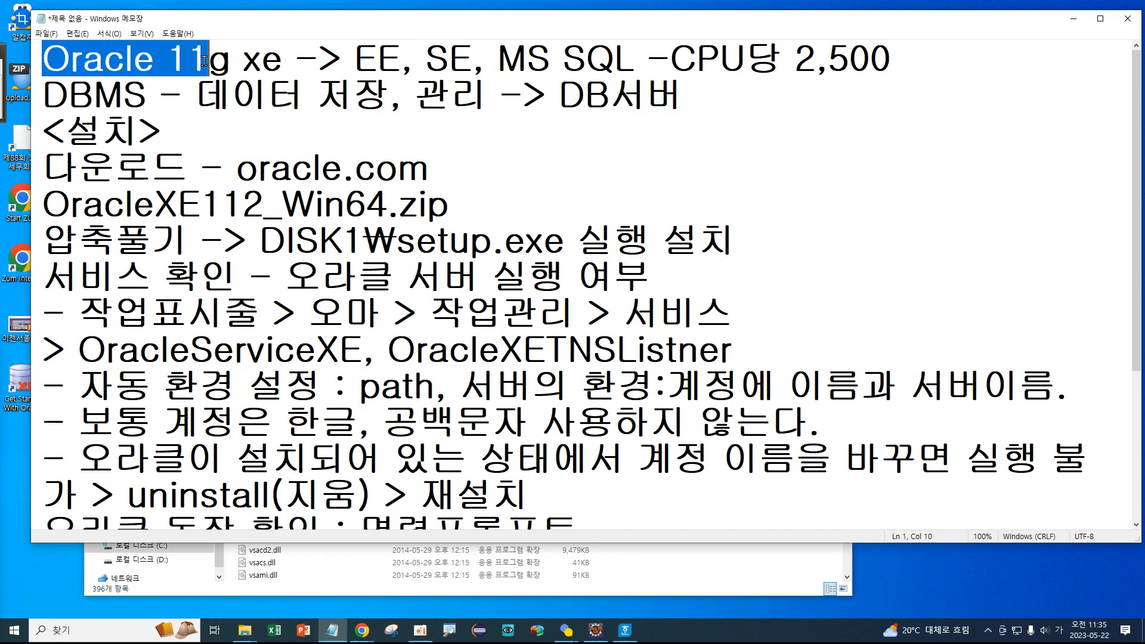
pyautogui.moveTo(584, 98); pyautogui.dragTo(696, 103)
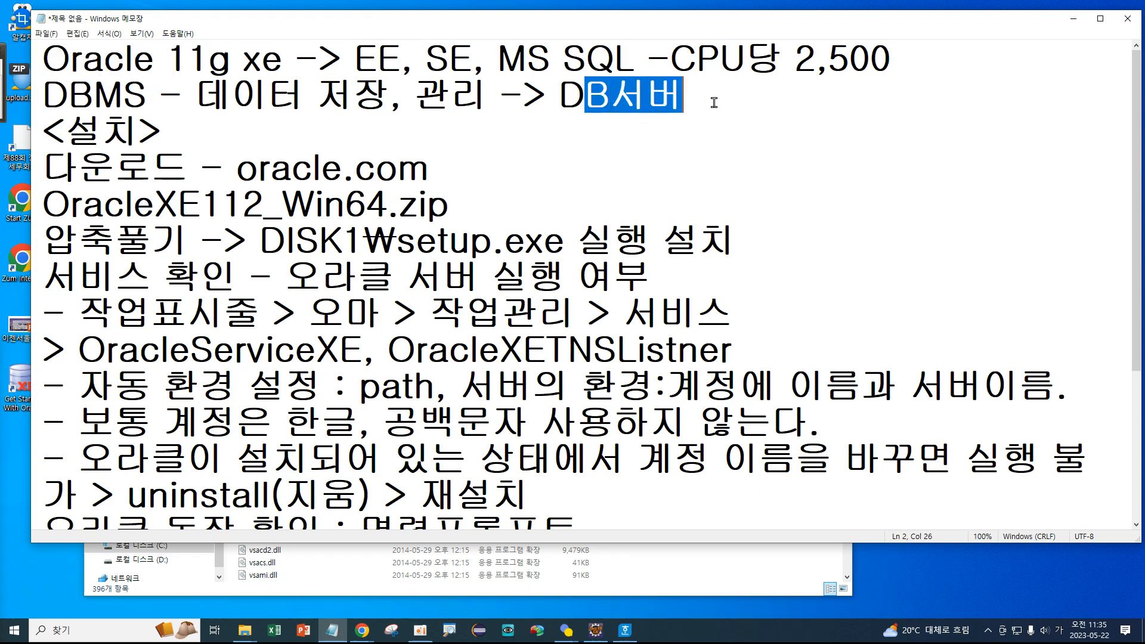
pyautogui.click(699, 97)
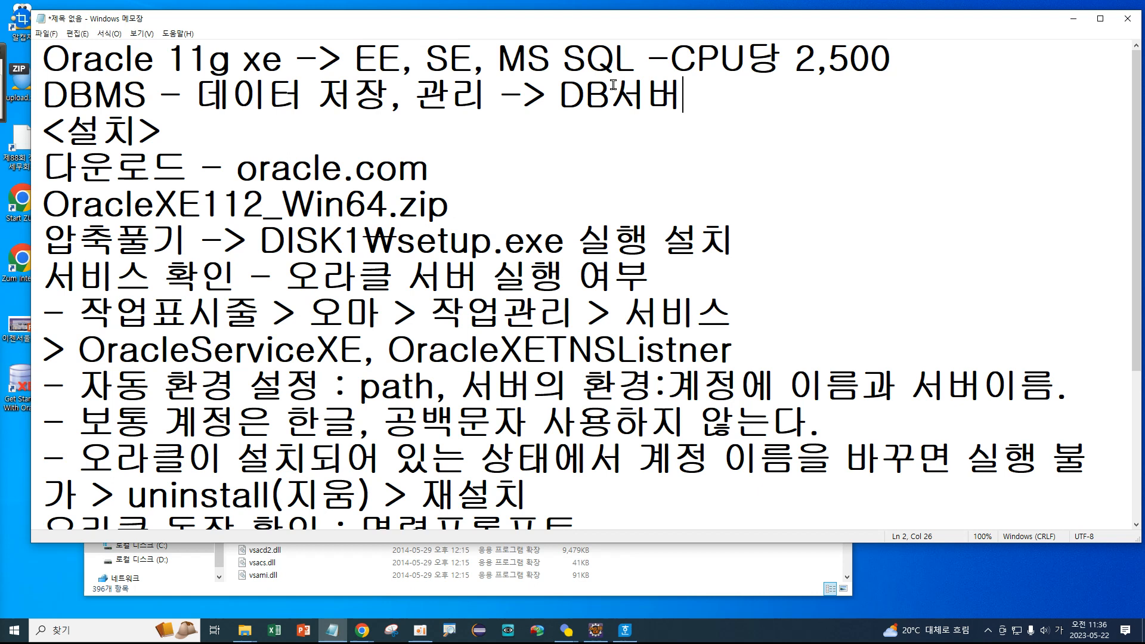
pyautogui.moveTo(553, 91); pyautogui.dragTo(679, 91)
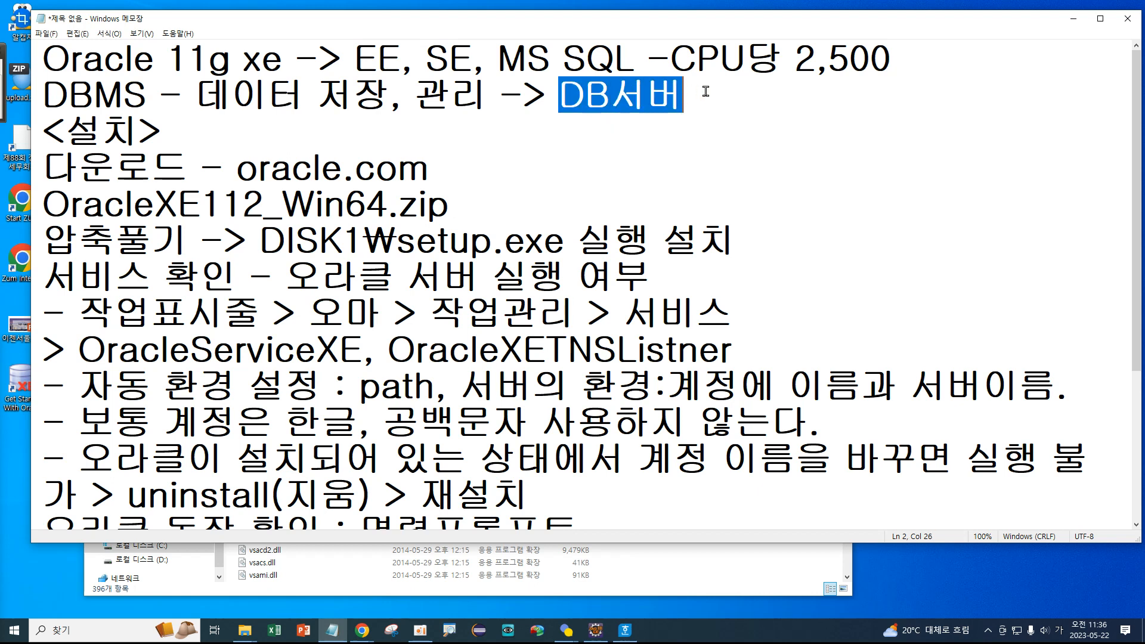
pyautogui.click(610, 92)
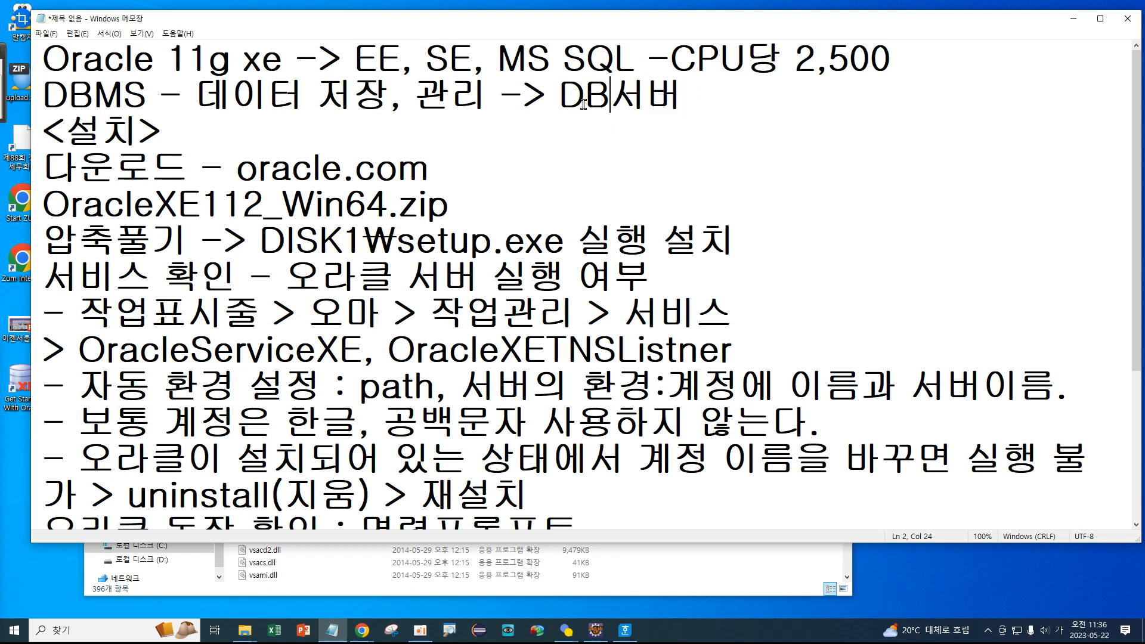
pyautogui.click(711, 97)
# Add the line '오라클 DB 관리 SW - SQL Developer' after the last note.
pyautogui.scroll(-2, 649, 97)
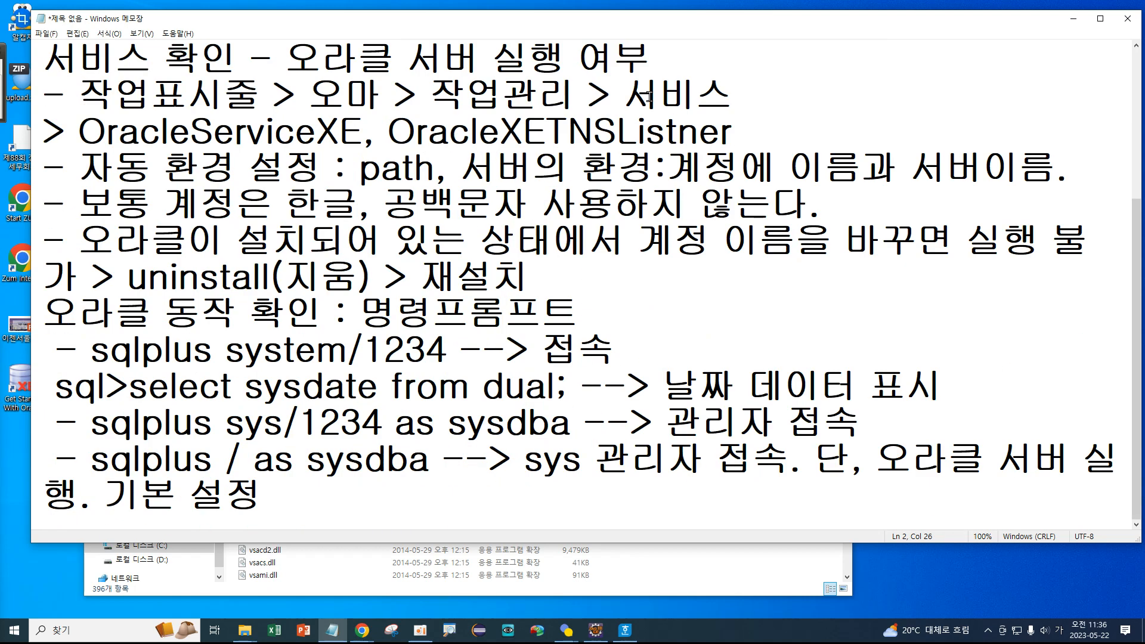
pyautogui.click(383, 491)
pyautogui.press('Return')
pyautogui.press('Return')
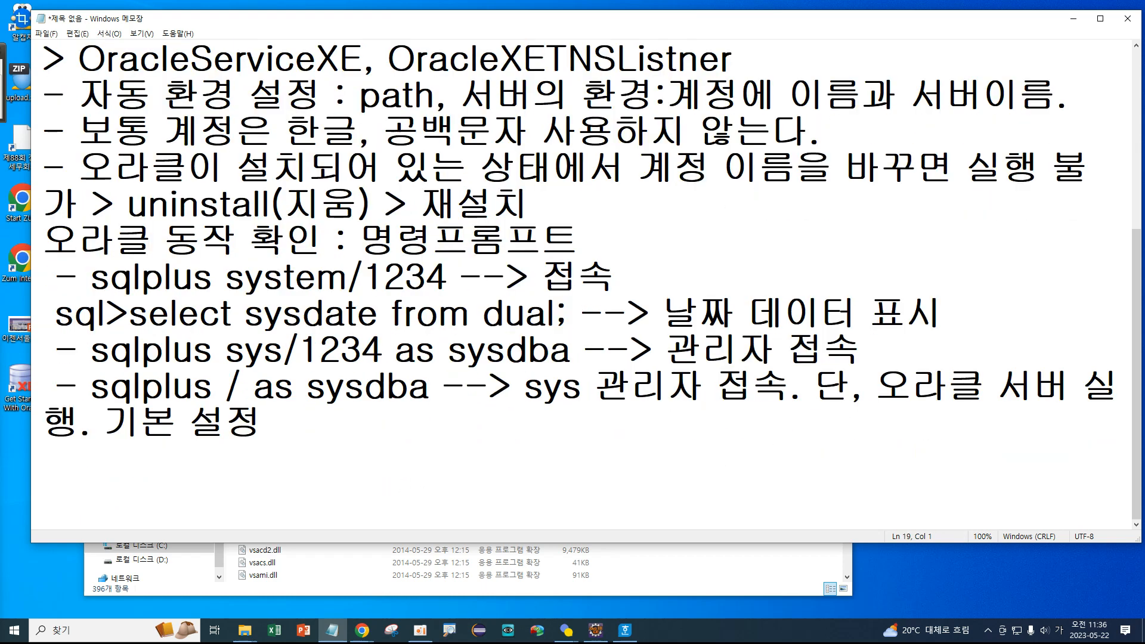
pyautogui.press('Hangul')
pyautogui.write('DB')
pyautogui.press('BackSpace')
pyautogui.press('BackSpace')
pyautogui.write('오라클')
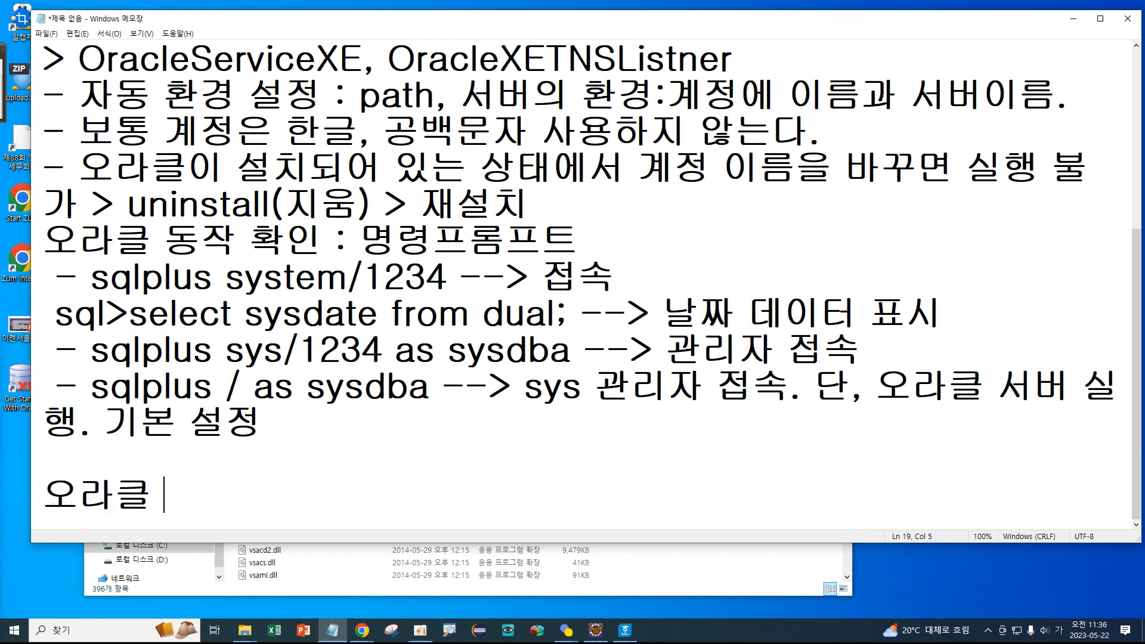
pyautogui.press('Hangul')
pyautogui.write('D')
pyautogui.write('B  r\\')
pyautogui.press('BackSpace')
pyautogui.press('BackSpace')
pyautogui.press('Hangul')
pyautogui.write('관리')
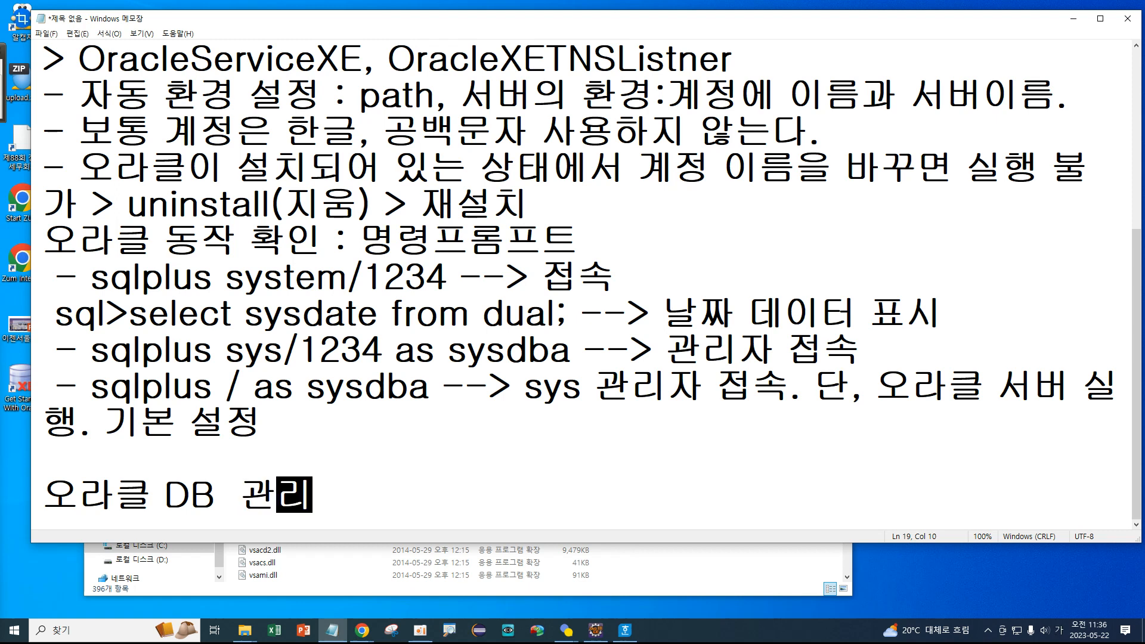
pyautogui.press('Hangul')
pyautogui.write('SW')
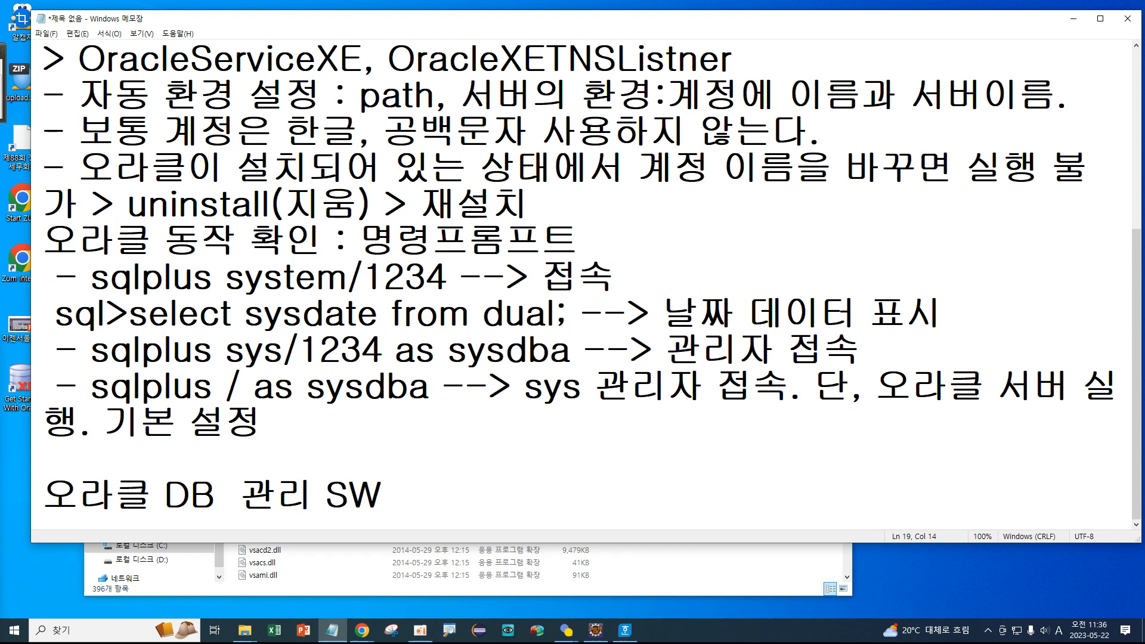
pyautogui.write(' - SQL ')
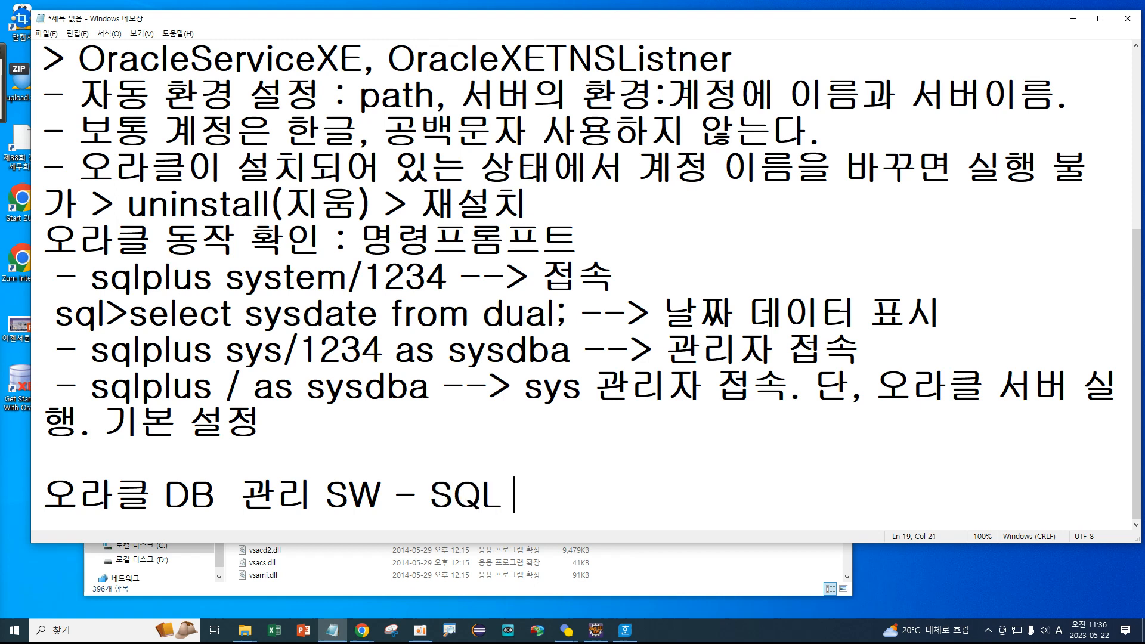
pyautogui.write('Developer')
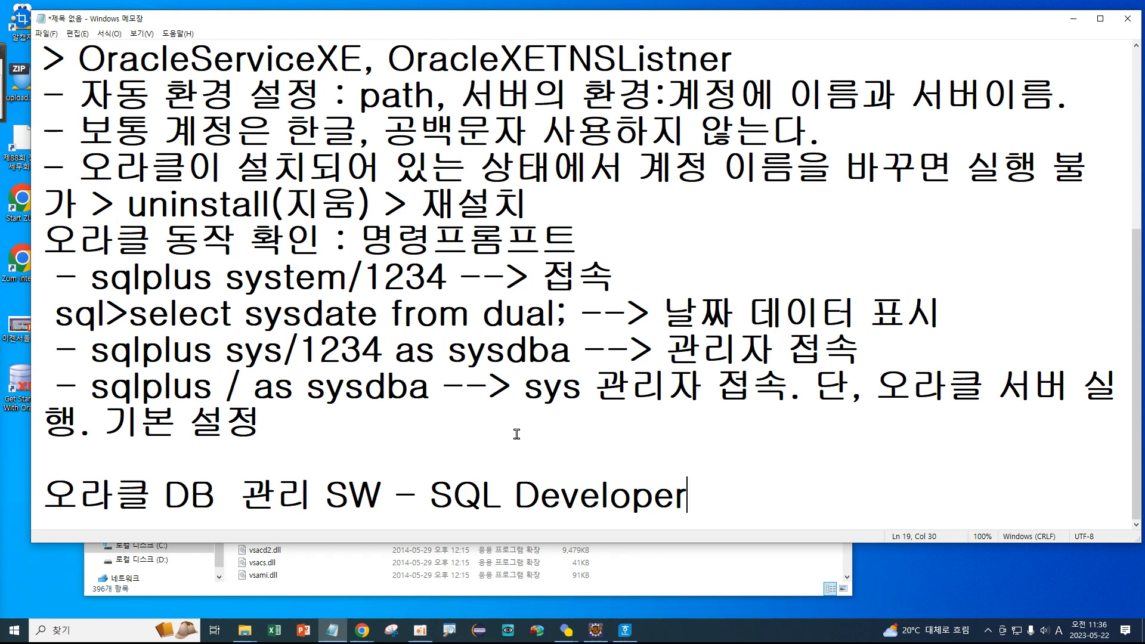
# Add a '<설치>' heading with an 'oracle.com' line beneath it.
pyautogui.press('Return')
pyautogui.write('<')
pyautogui.write('tj')
pyautogui.press('BackSpace')
pyautogui.press('BackSpace')
pyautogui.press('Hangul')
pyautogui.write('설치')
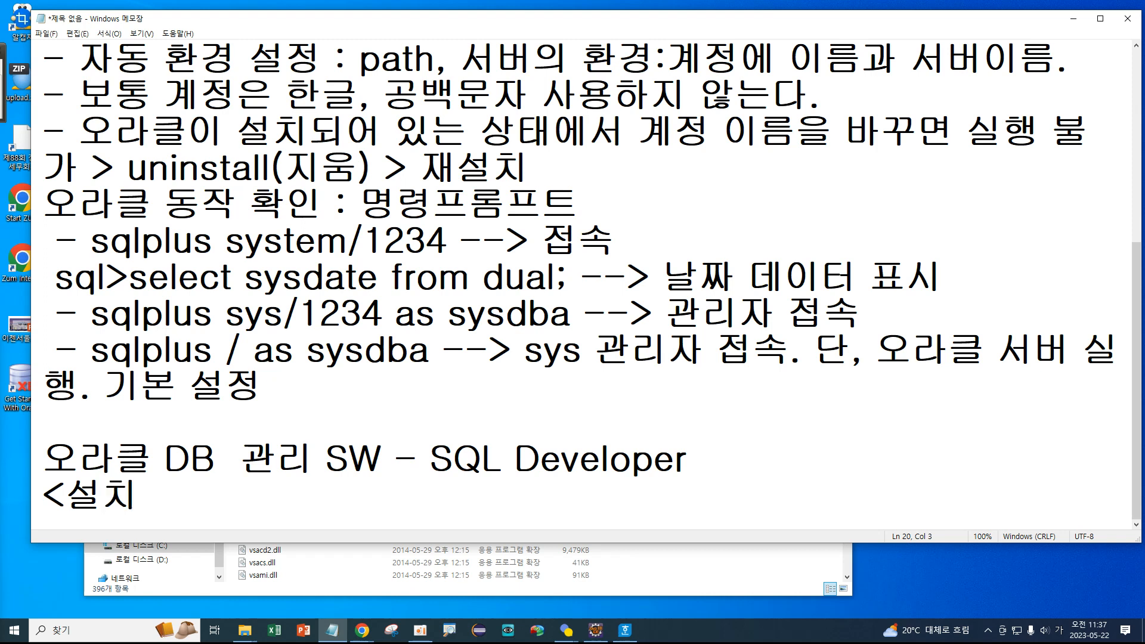
pyautogui.write('>')
pyautogui.press('Return')
pyautogui.write('oracle.do')
pyautogui.press('BackSpace')
pyautogui.press('BackSpace')
pyautogui.write('com')
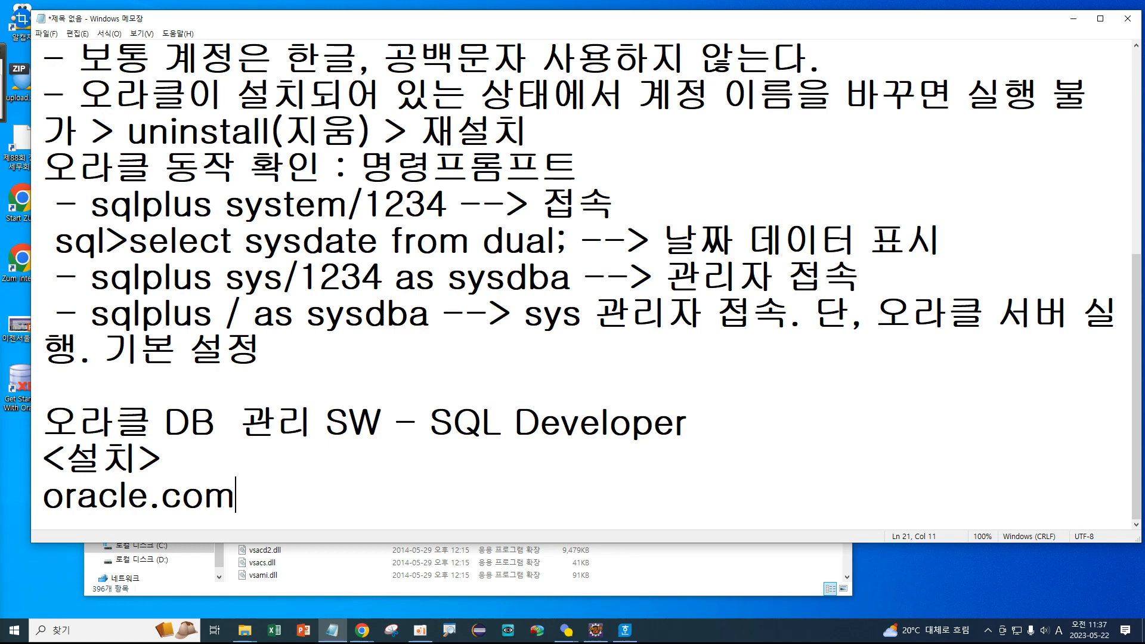
pyautogui.moveTo(381, 631)
pyautogui.moveTo(406, 535)
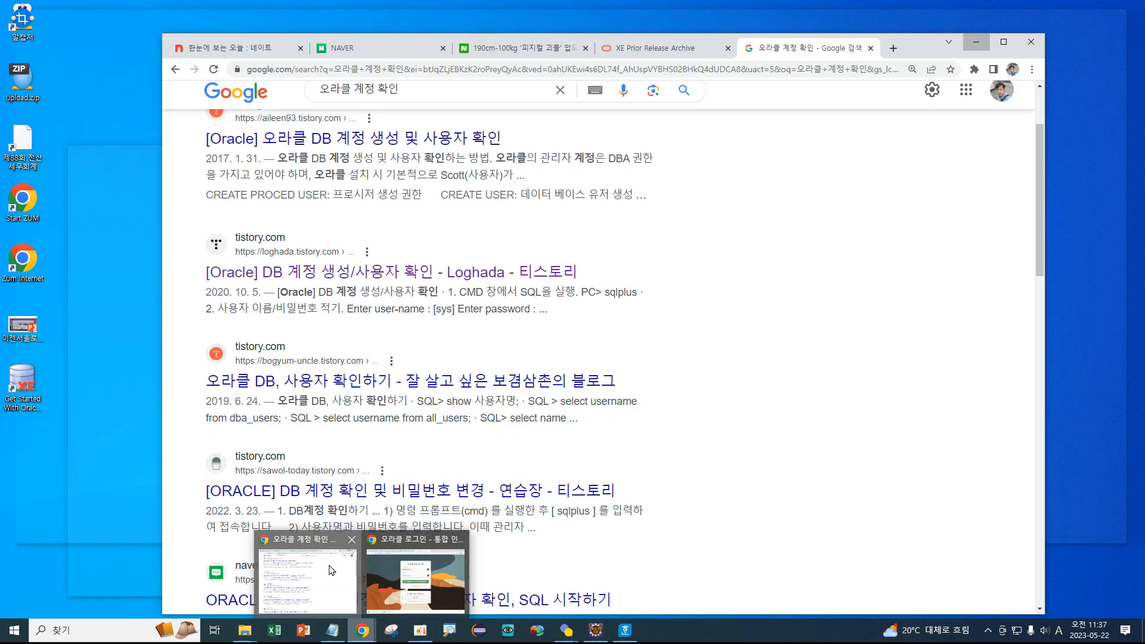
# Replace the Chrome Google query with 'sql developer 다운로드' and run the search.
pyautogui.click(329, 571)
pyautogui.click(431, 90)
pyautogui.doubleClick(431, 89)
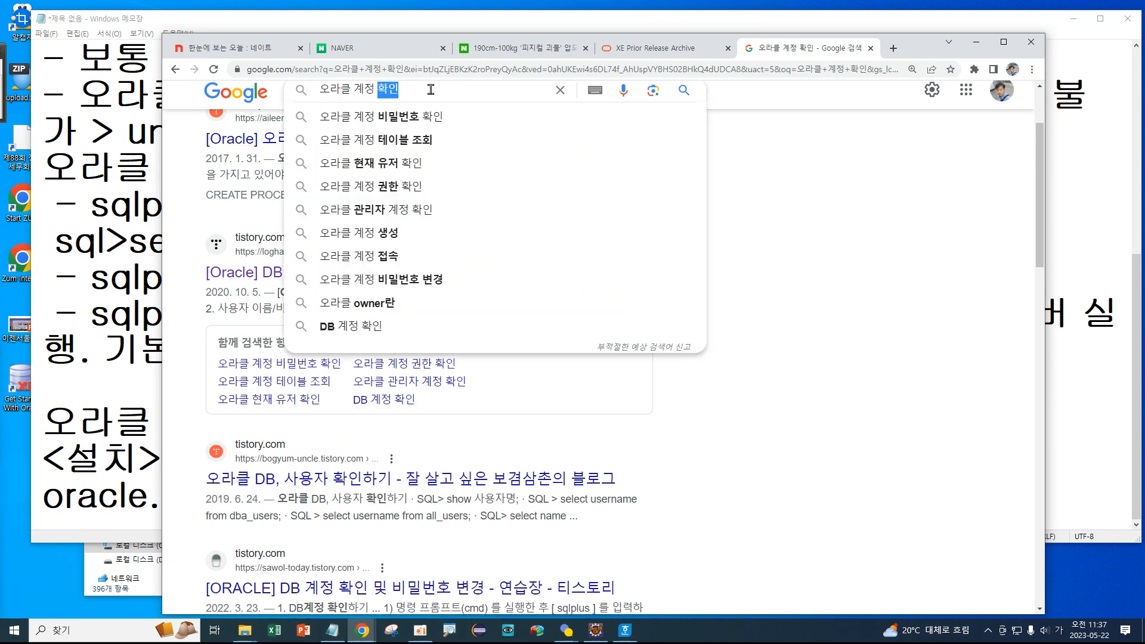
pyautogui.moveTo(430, 90); pyautogui.dragTo(173, 94)
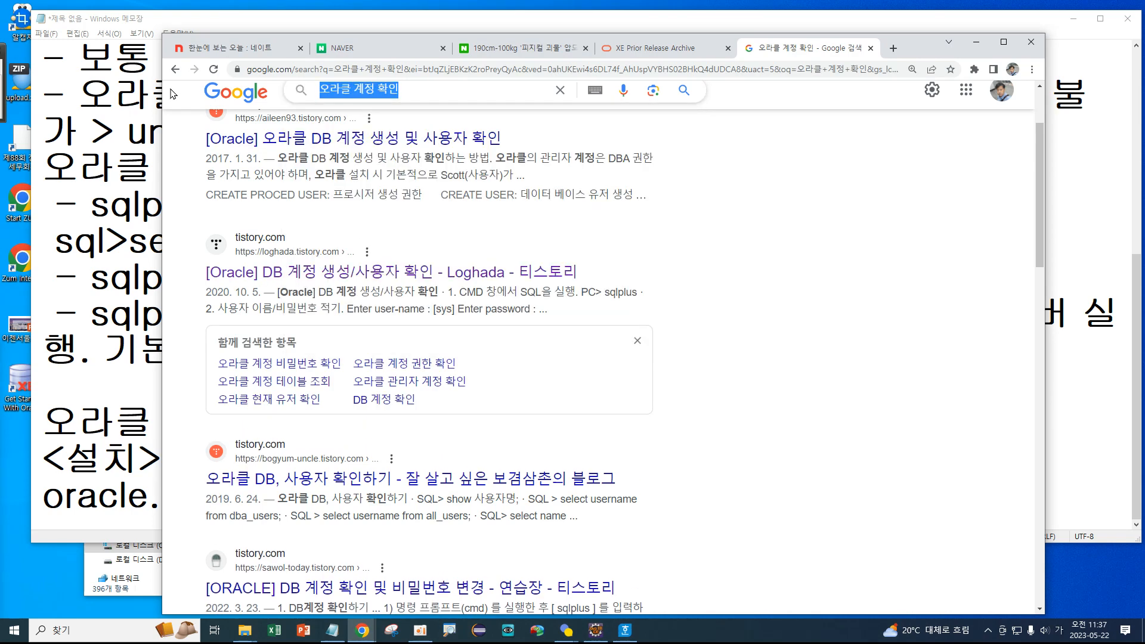
pyautogui.write('ㄴ')
pyautogui.press('BackSpace')
pyautogui.press('Hangul')
pyautogui.write('sql de')
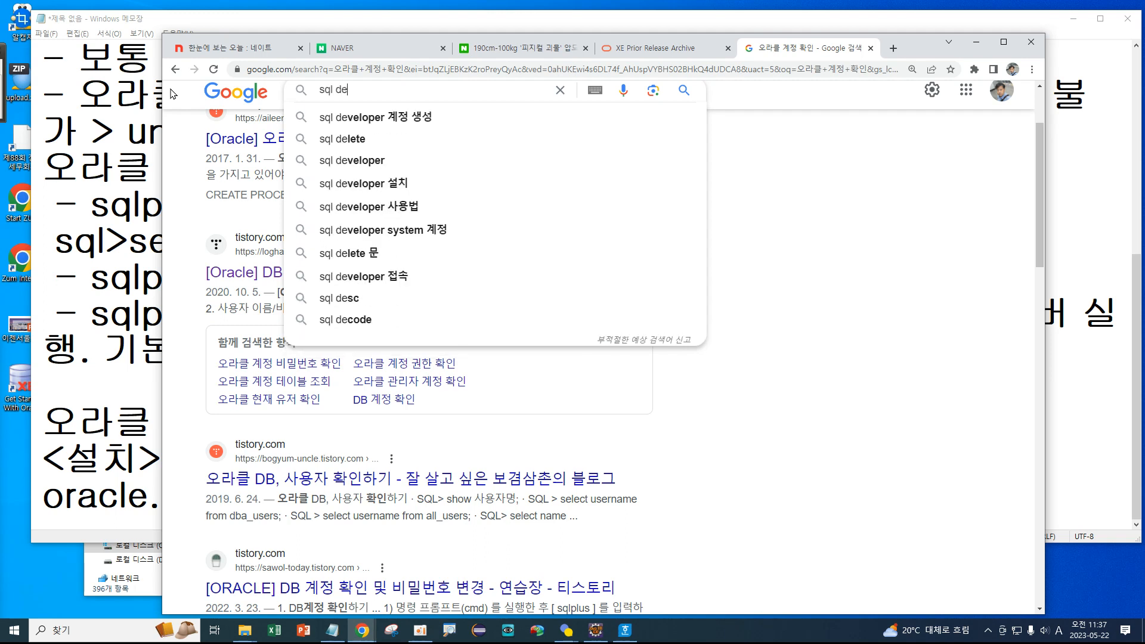
pyautogui.write('veloper')
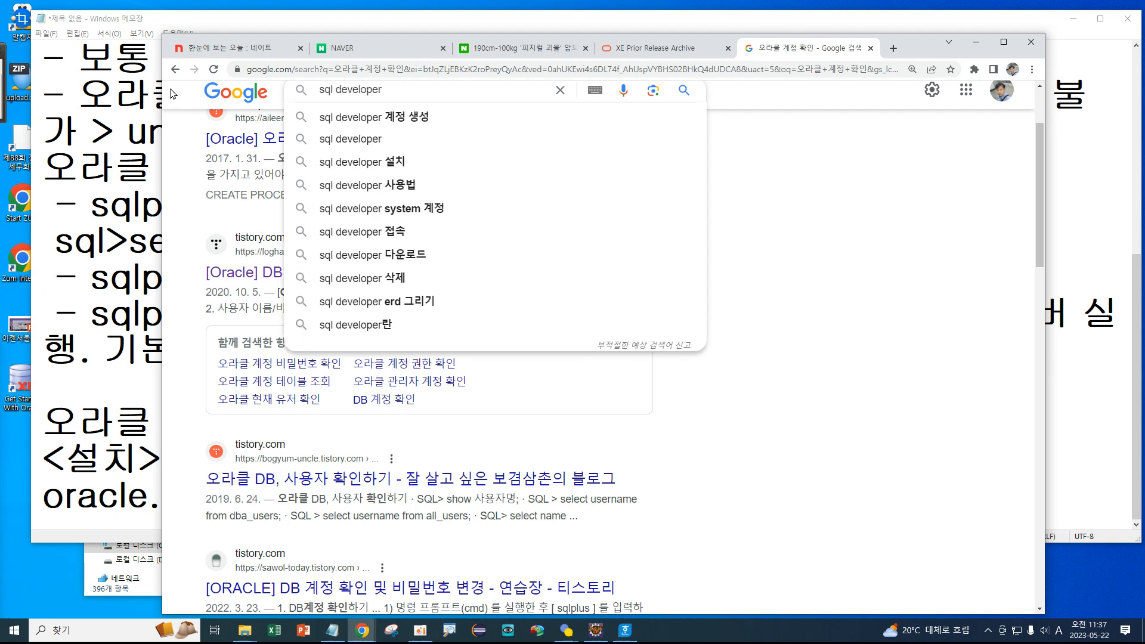
pyautogui.press('Hangul')
pyautogui.write('다운롣')
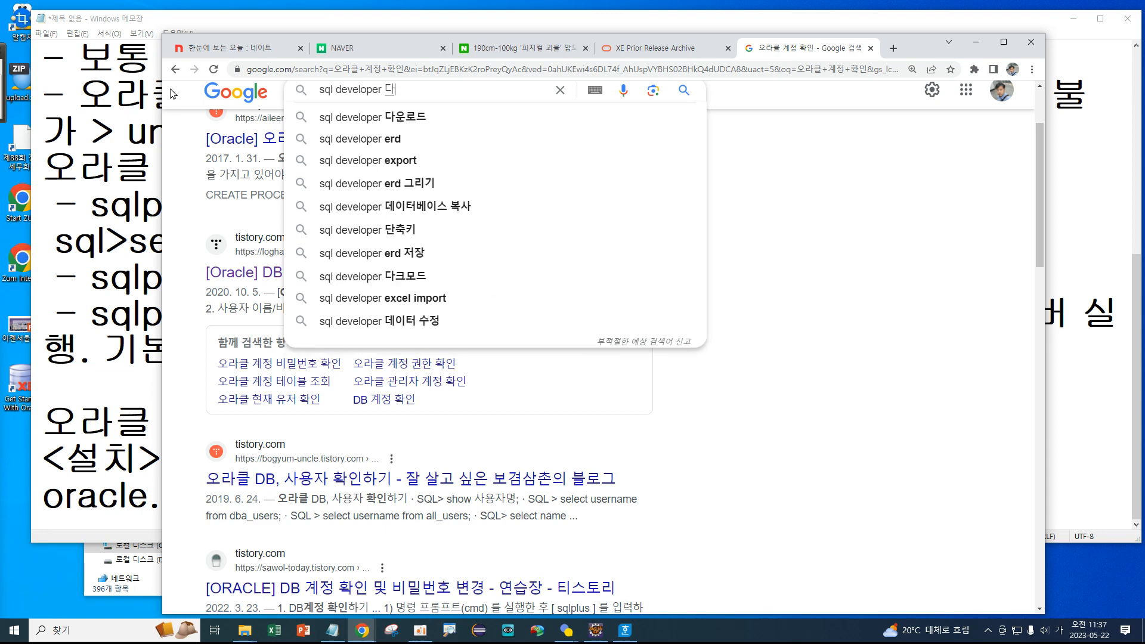
pyautogui.write('드')
pyautogui.press('Return')
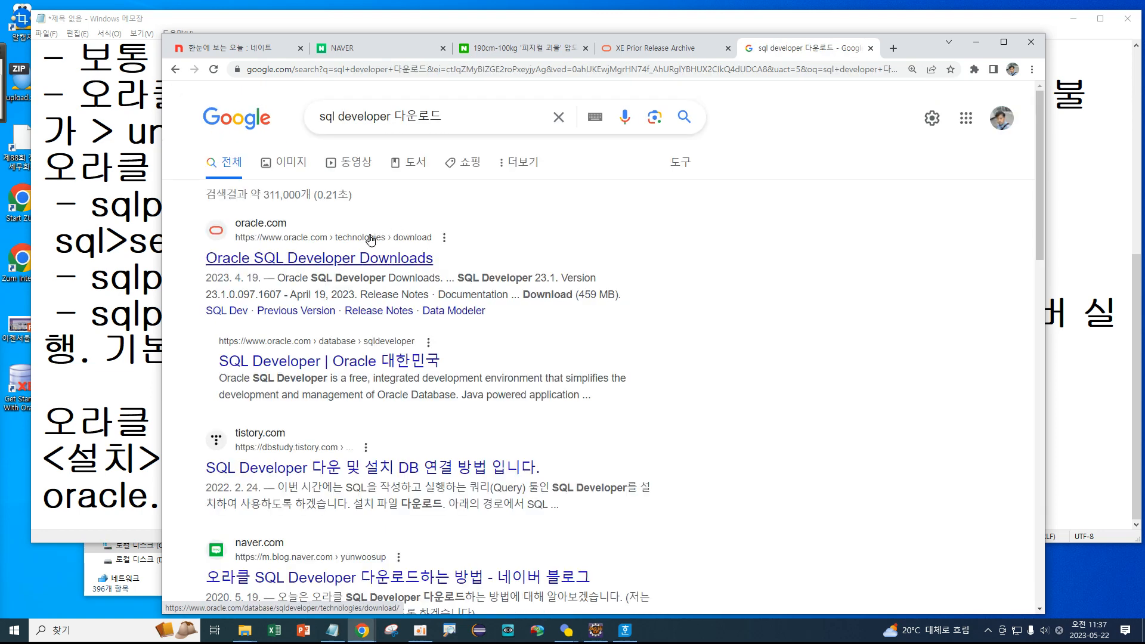
# Switch to the Oracle SQL Developer Downloads tab and highlight the SQL Developer 23.1 heading.
pyautogui.click(303, 260)
pyautogui.moveTo(376, 212); pyautogui.dragTo(194, 200)
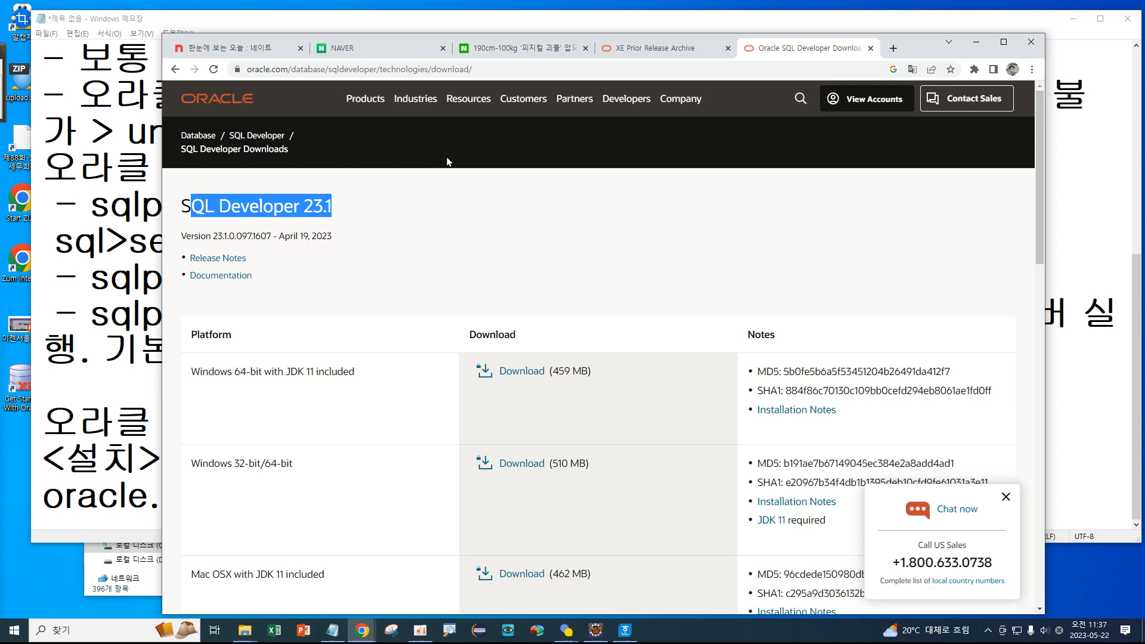
# From the XE archive tab, go through Database, Products and All Software to the Developer Tools page.
pyautogui.click(643, 49)
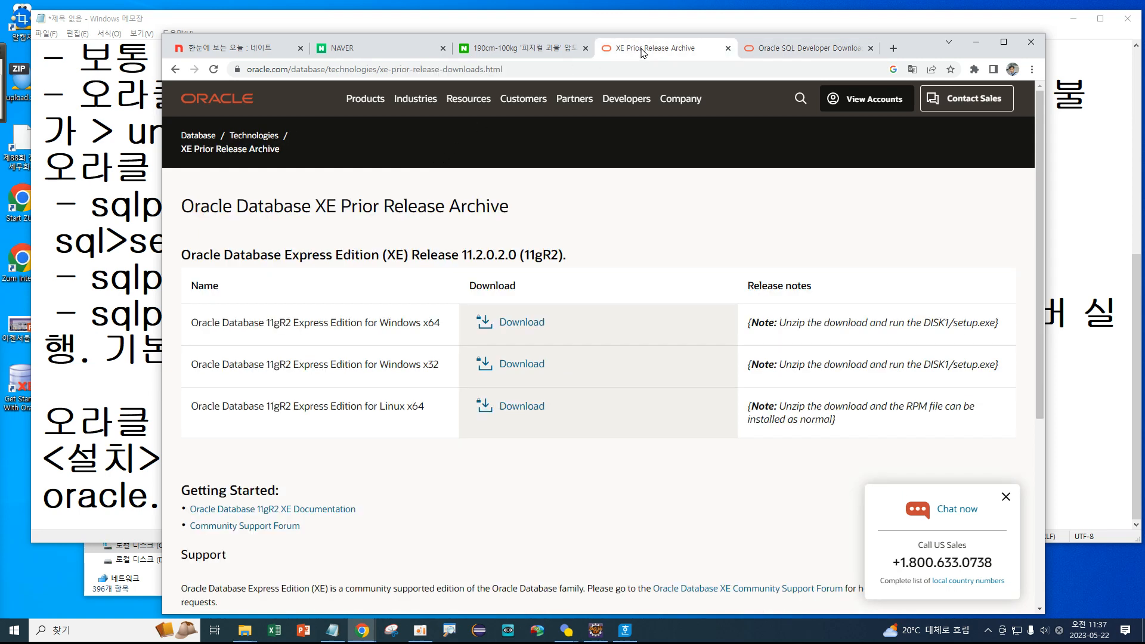
pyautogui.click(194, 136)
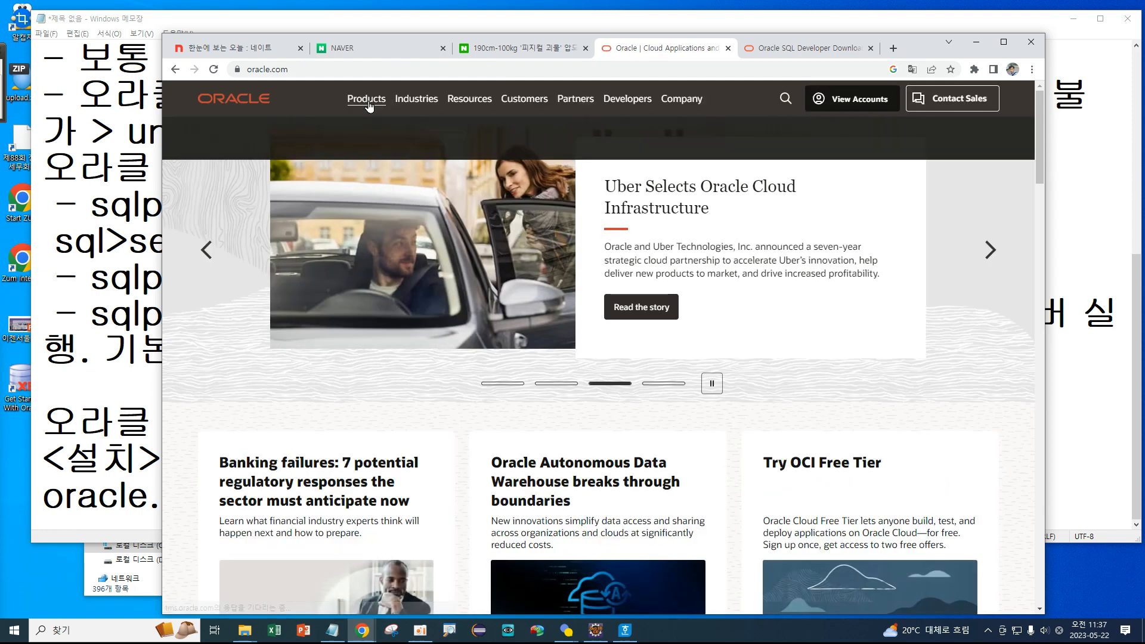
pyautogui.scroll(-4, 369, 106)
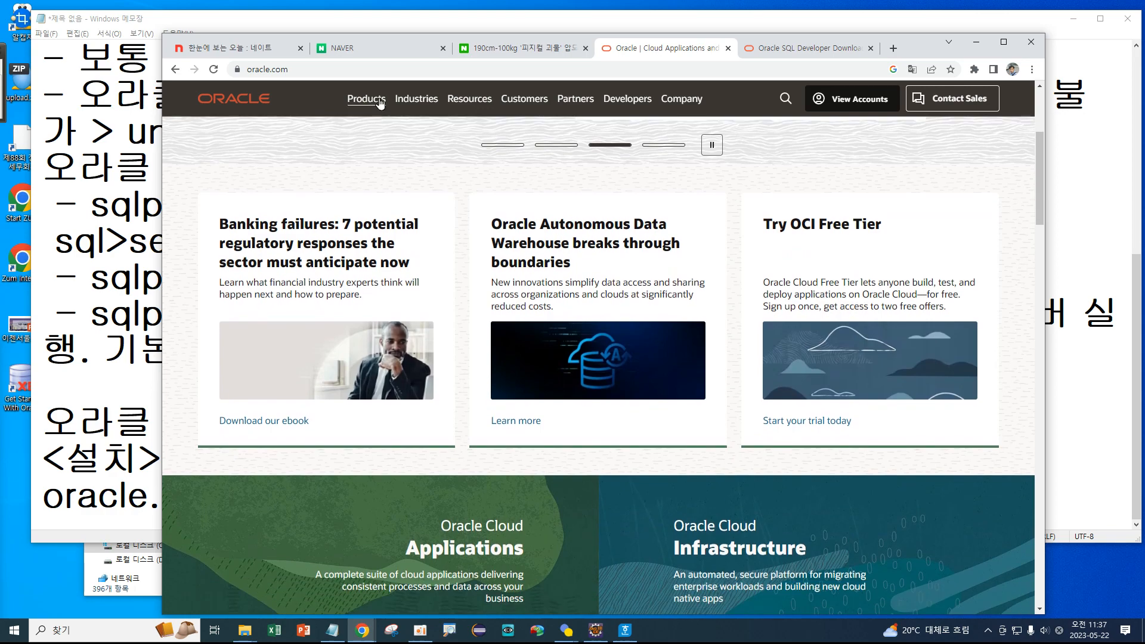
pyautogui.click(379, 104)
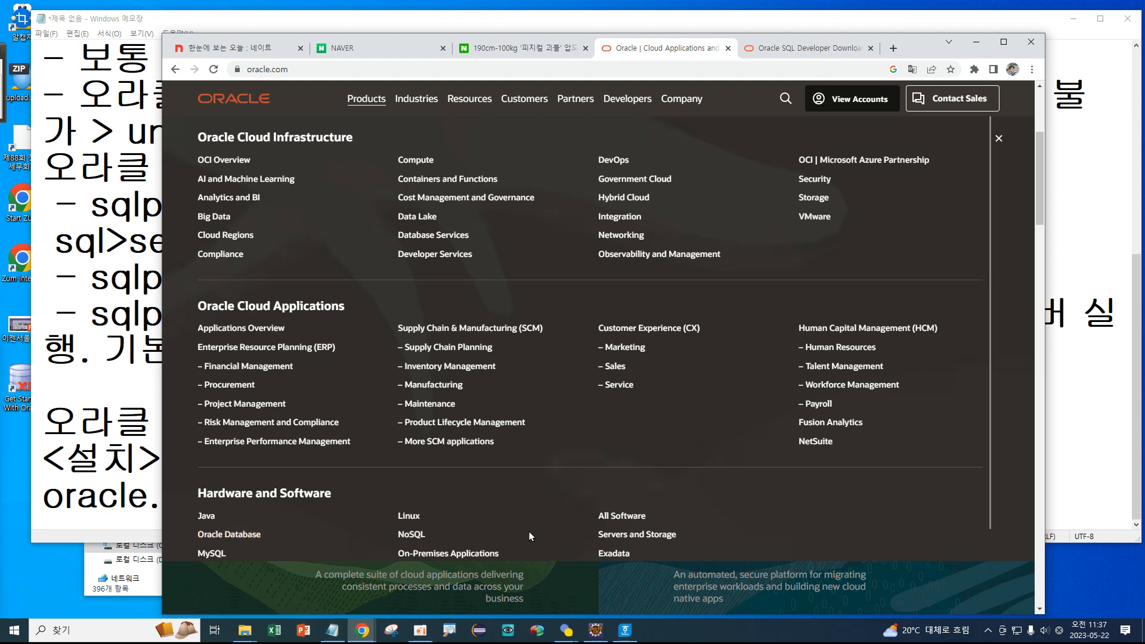
pyautogui.click(637, 517)
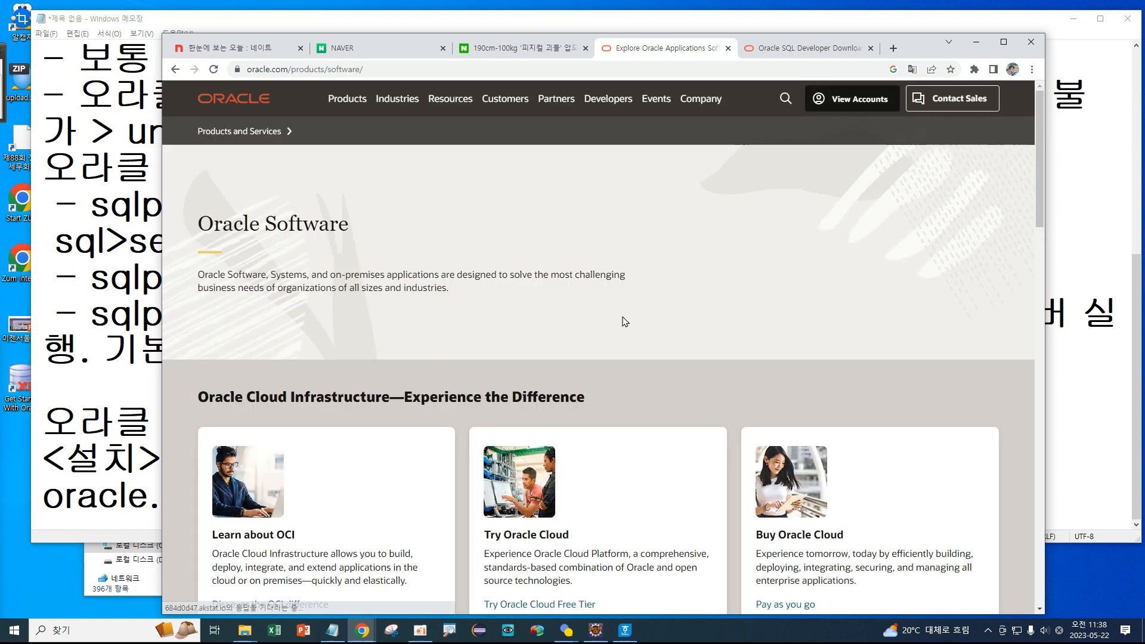
pyautogui.scroll(-4, 490, 265)
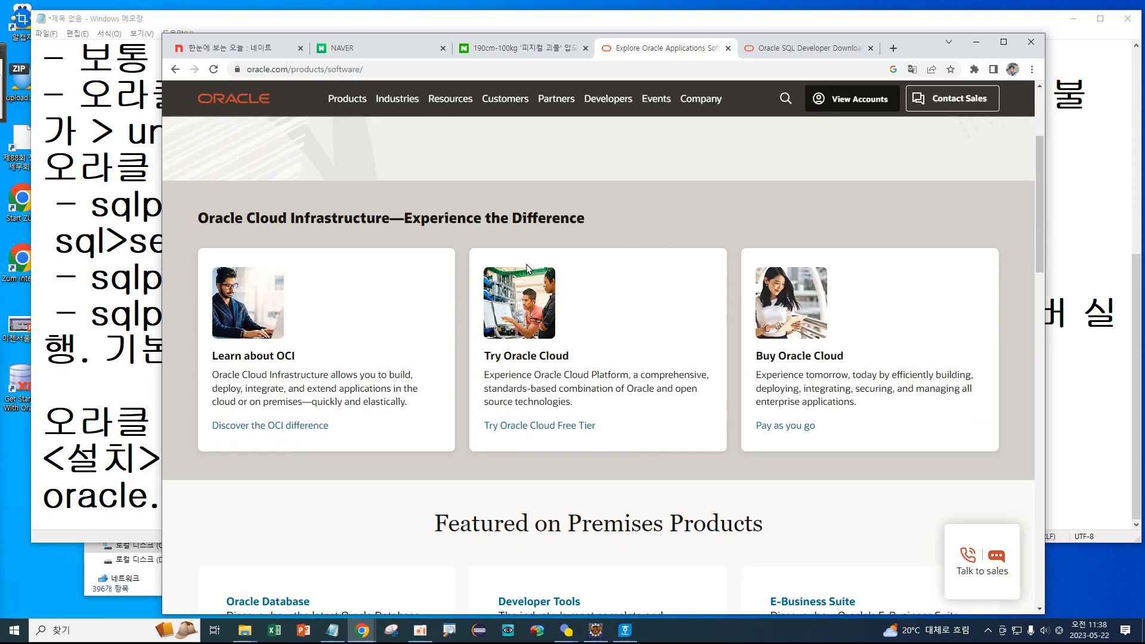
pyautogui.scroll(-8, 606, 263)
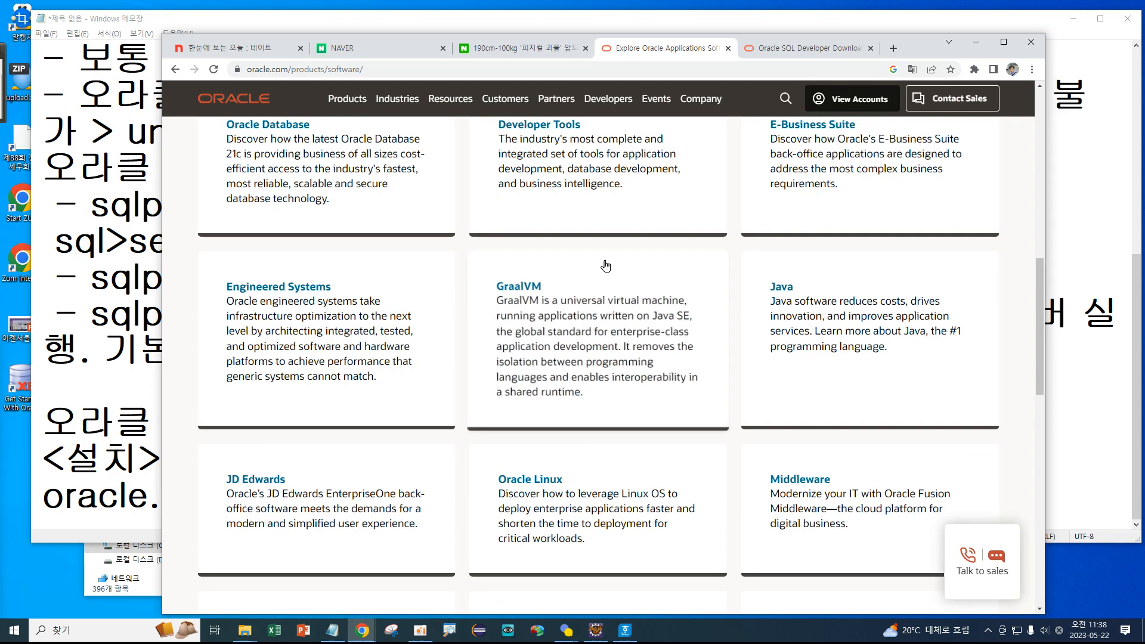
pyautogui.scroll(2, 605, 262)
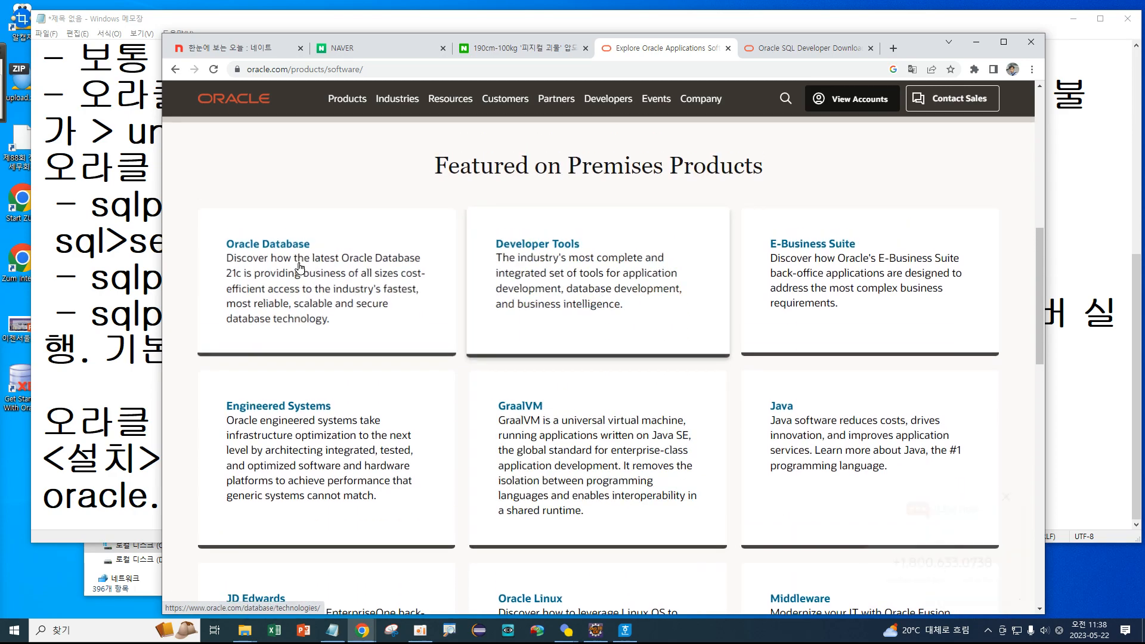
pyautogui.click(577, 248)
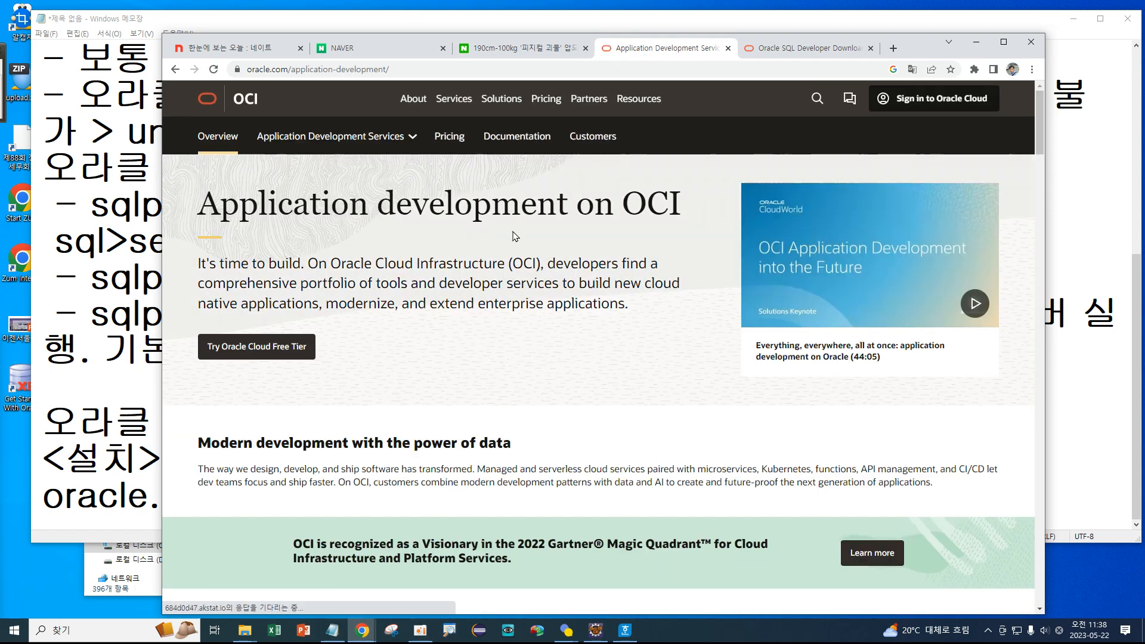
# Scroll down the OCI page and follow the footer Developers link to developer.oracle.com.
pyautogui.scroll(-3, 515, 237)
pyautogui.scroll(-4, 519, 242)
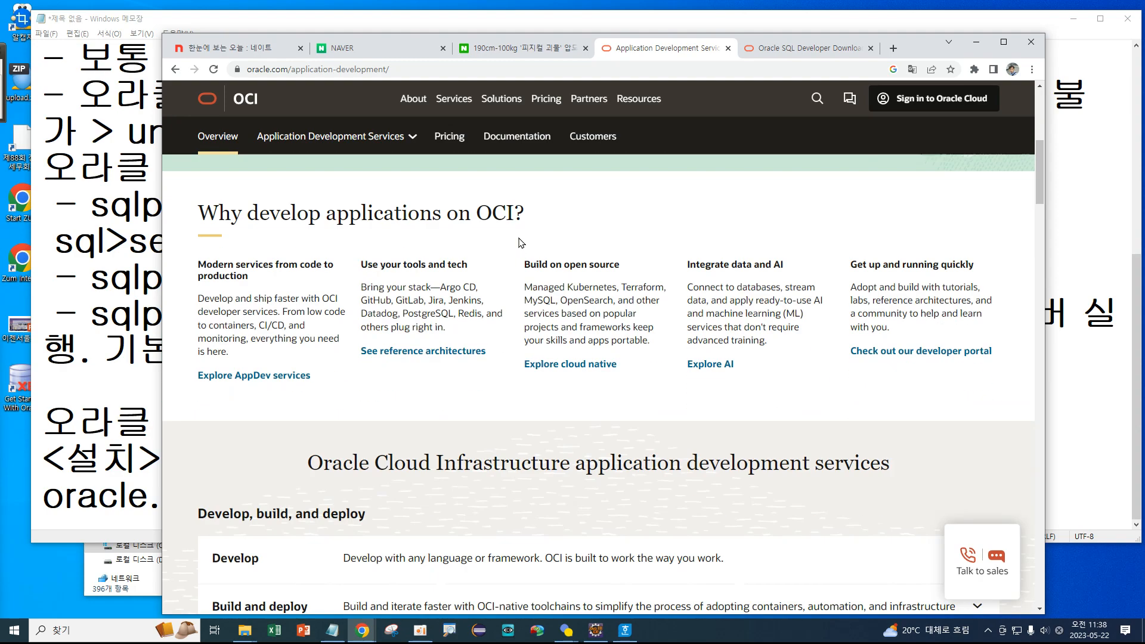
pyautogui.scroll(-6, 518, 242)
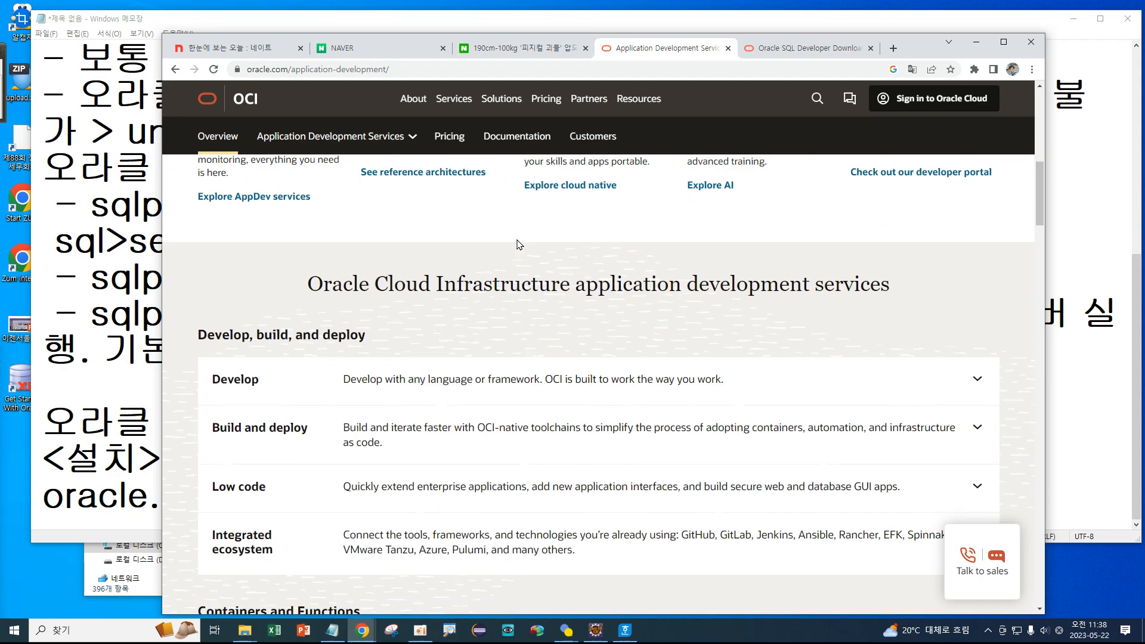
pyautogui.scroll(-13, 517, 243)
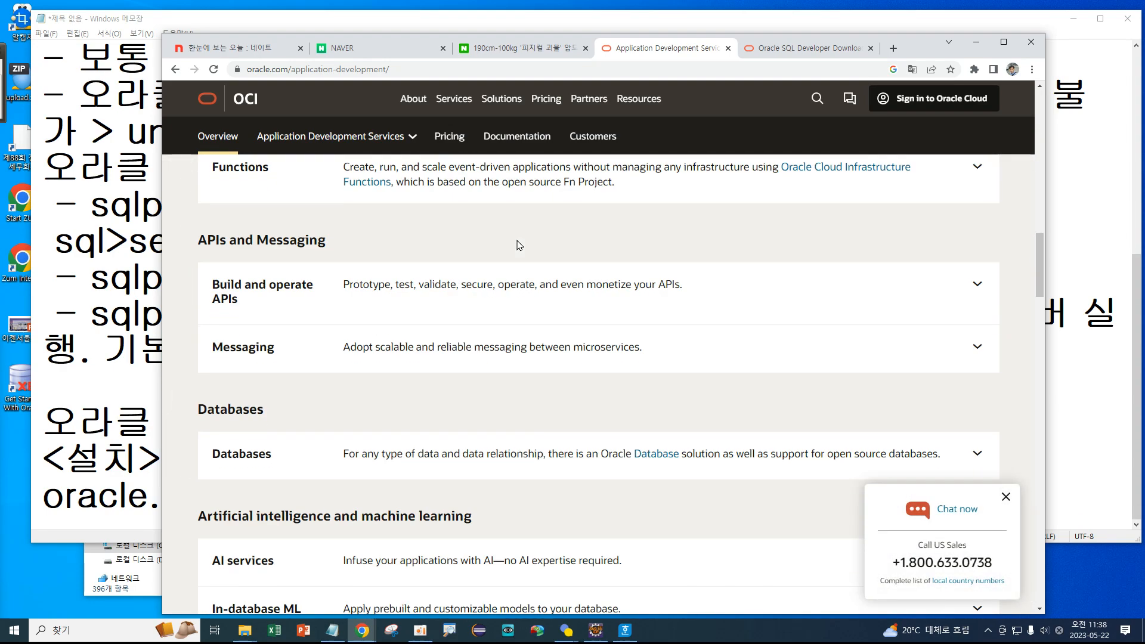
pyautogui.scroll(-7, 517, 246)
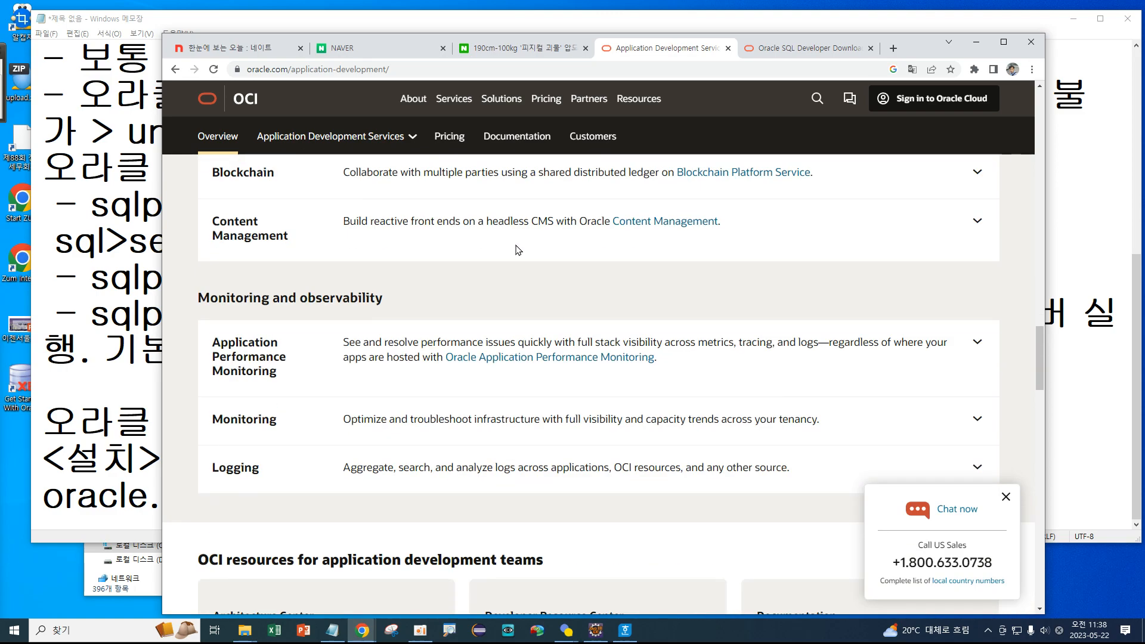
pyautogui.scroll(-11, 517, 248)
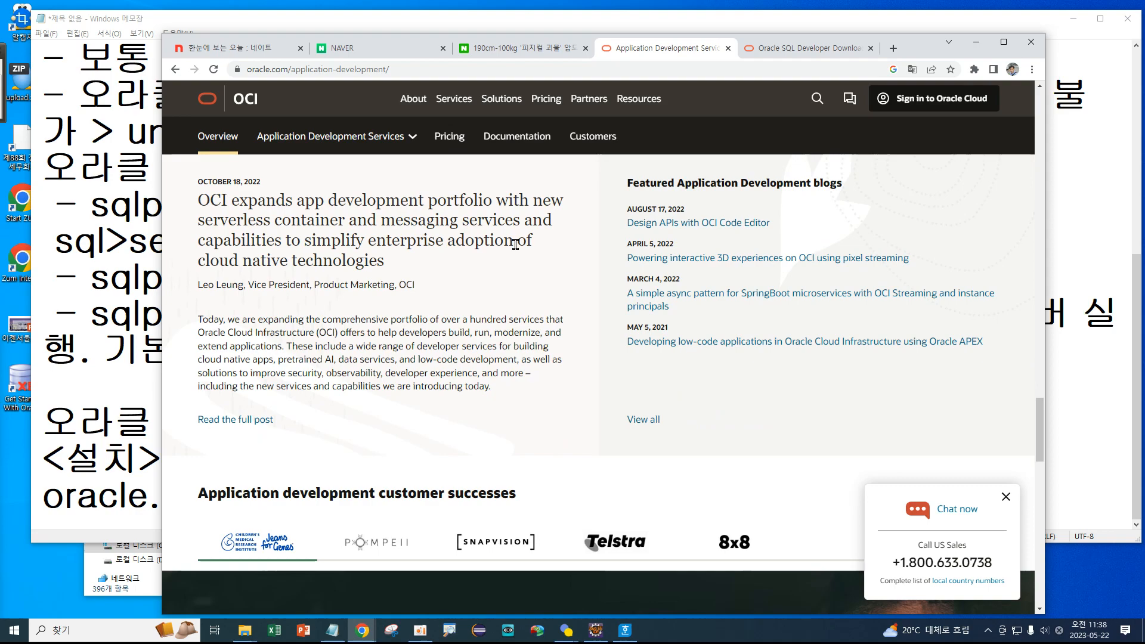
pyautogui.scroll(-3, 515, 246)
pyautogui.scroll(-5, 517, 249)
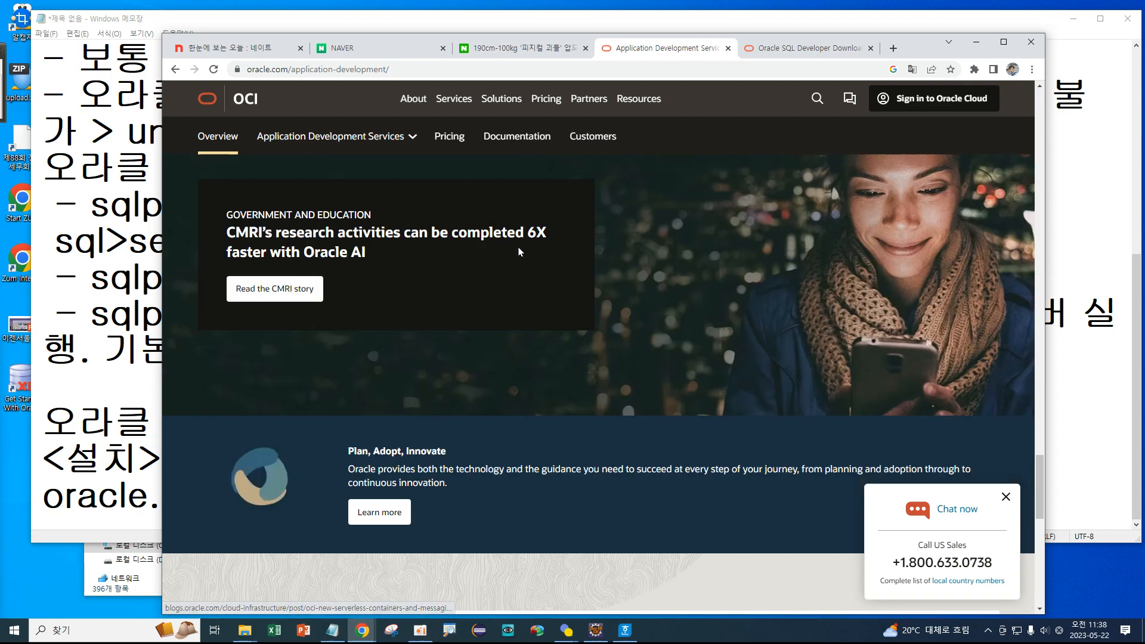
pyautogui.scroll(-9, 518, 252)
pyautogui.scroll(-4, 524, 256)
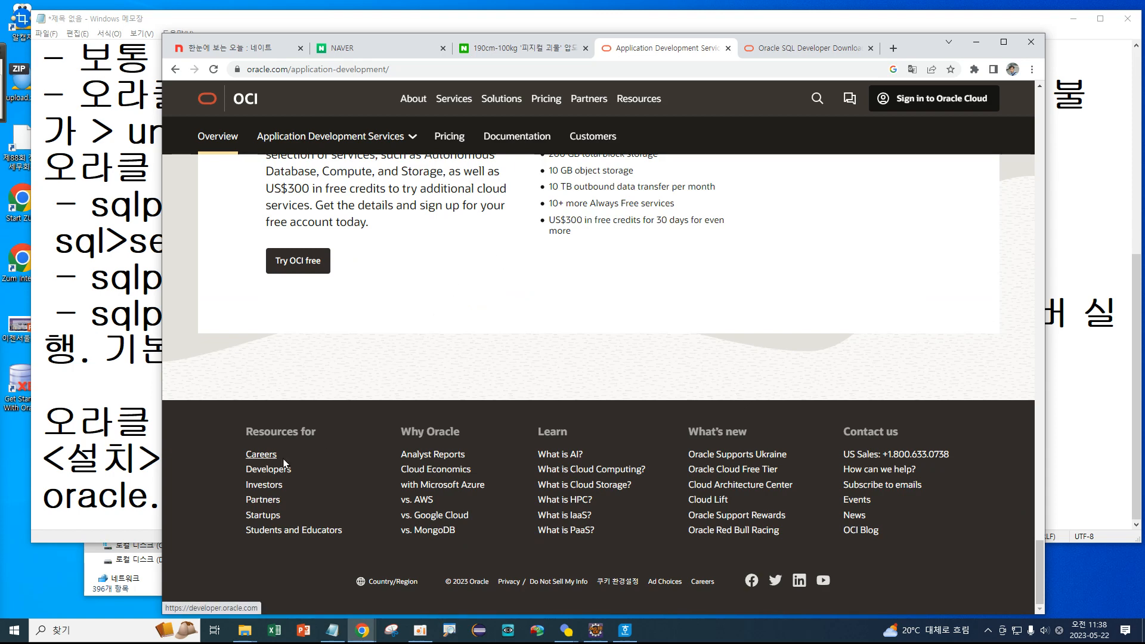
pyautogui.click(287, 476)
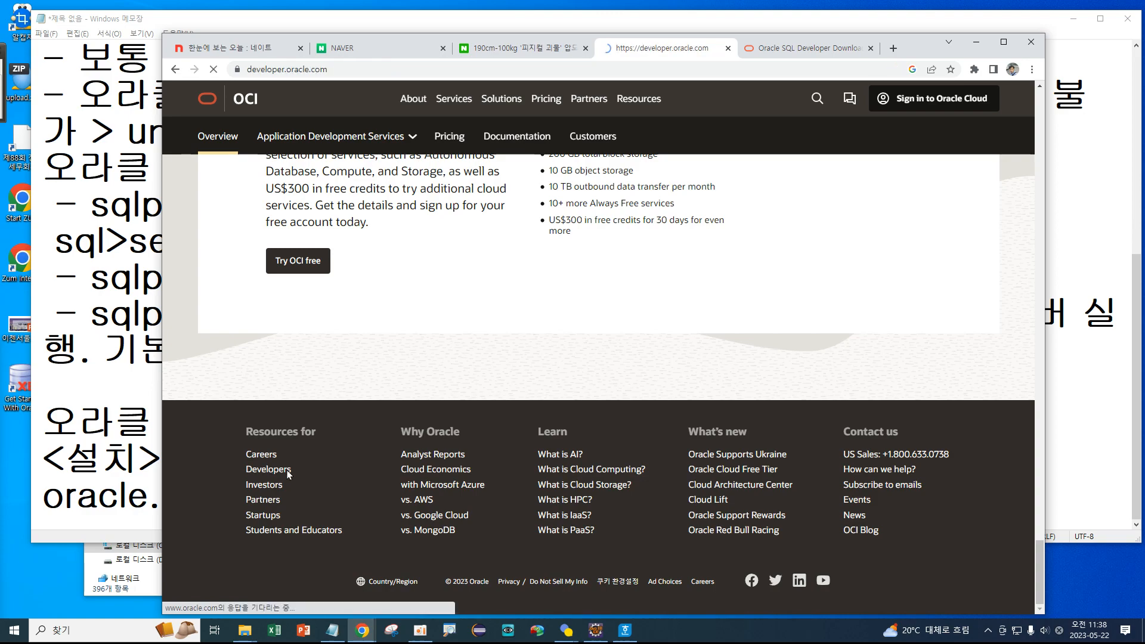
# Browse the Oracle for Developers page, then return to the SQL Developer Downloads tab.
pyautogui.scroll(-3, 376, 350)
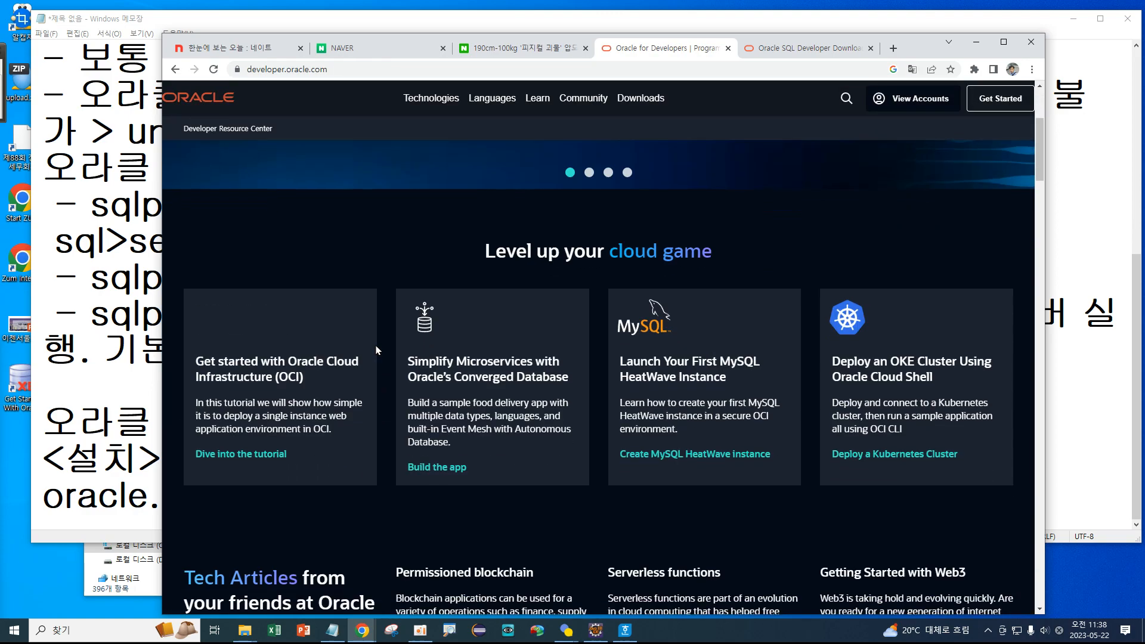
pyautogui.scroll(-1, 376, 350)
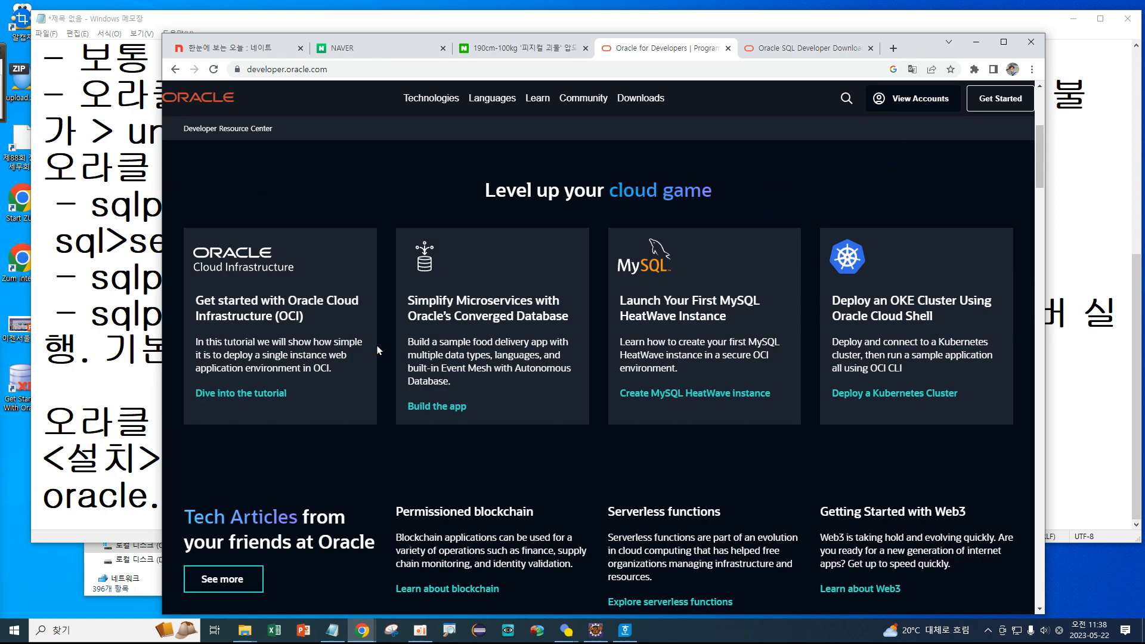
pyautogui.scroll(-7, 377, 350)
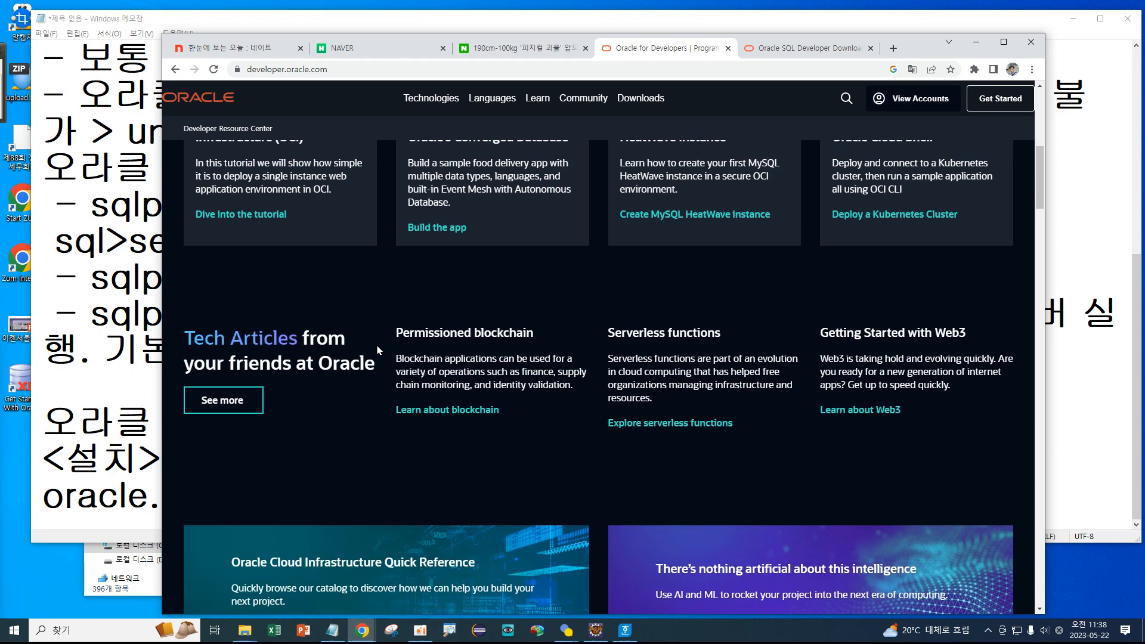
pyautogui.scroll(10, 376, 346)
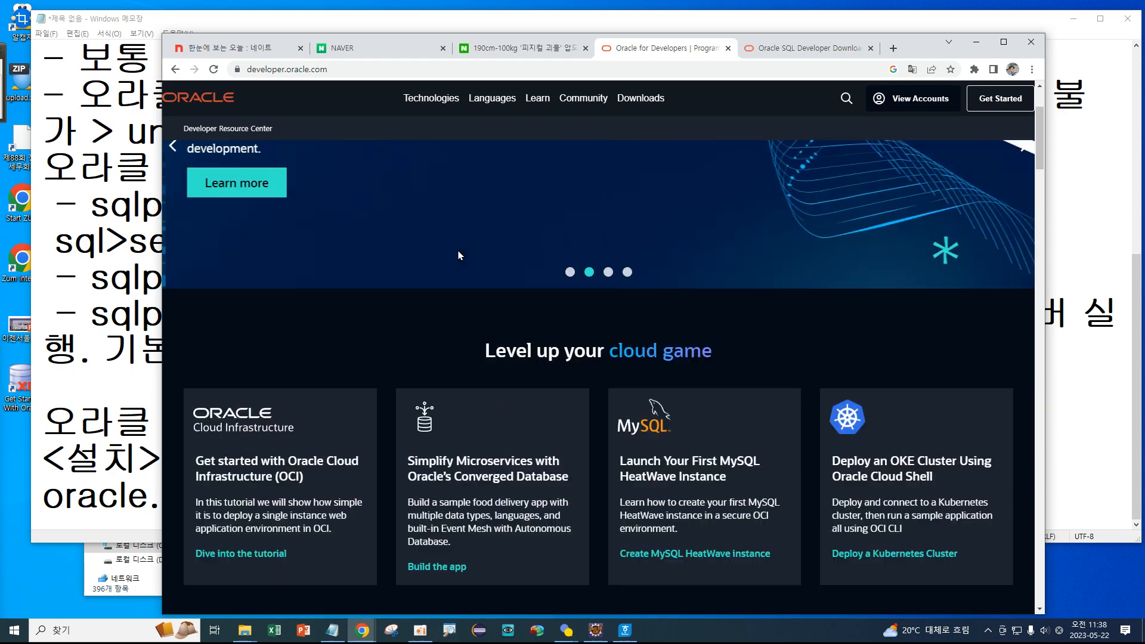
pyautogui.click(802, 48)
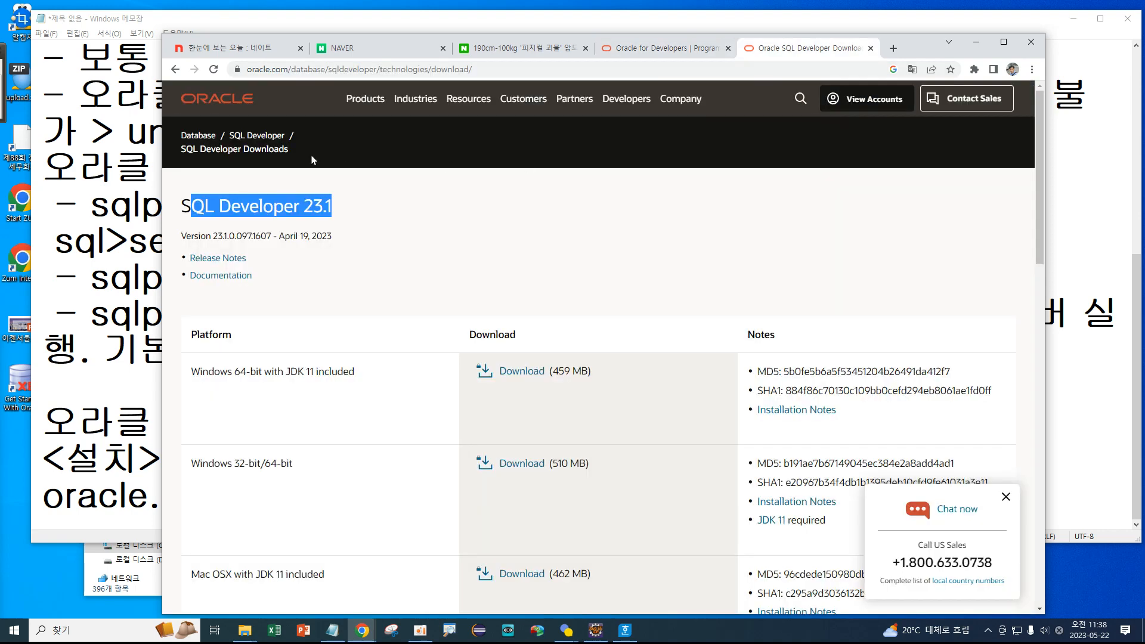
pyautogui.click(294, 207)
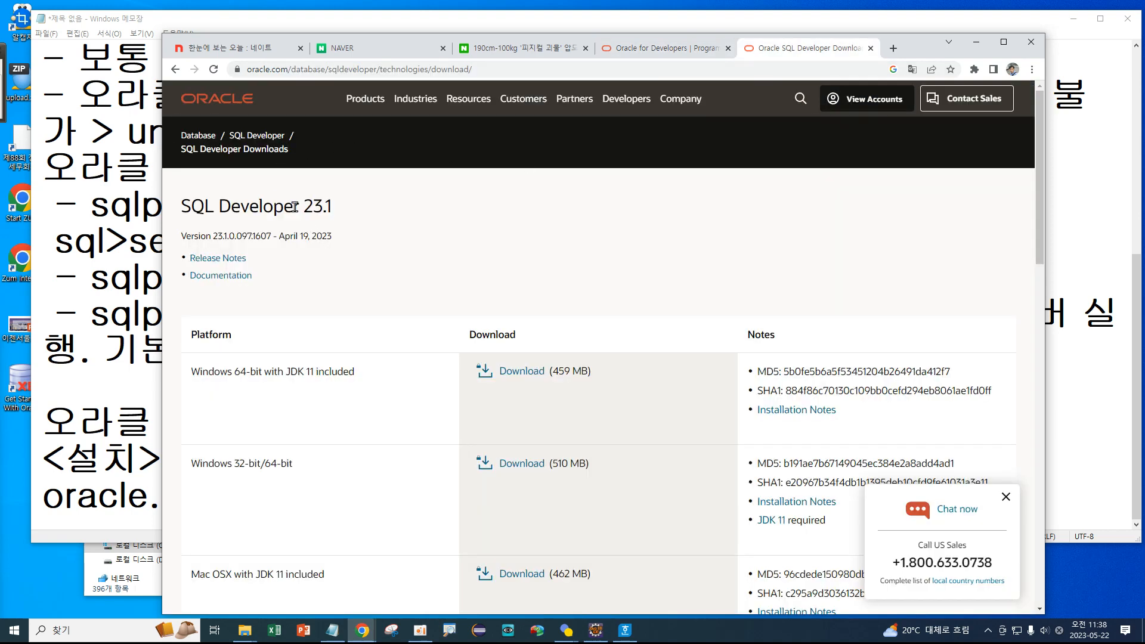
pyautogui.moveTo(300, 205); pyautogui.dragTo(356, 210)
pyautogui.click(355, 209)
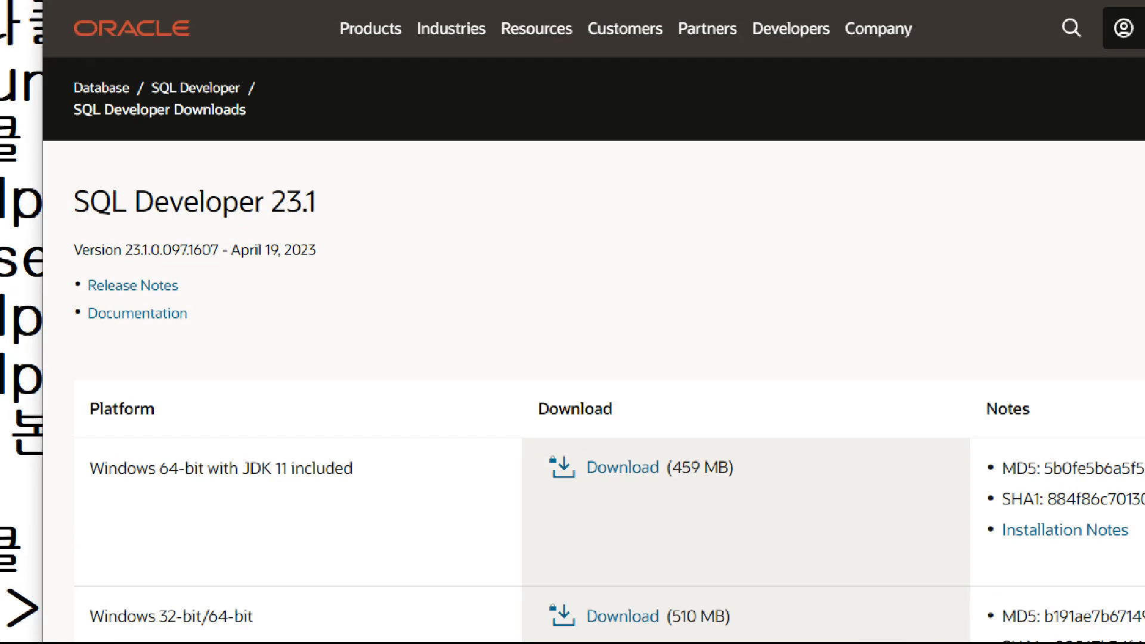
pyautogui.moveTo(357, 226)
pyautogui.mouseDown()
pyautogui.moveTo(281, 241)
pyautogui.moveTo(225, 179)
pyautogui.moveTo(425, 209)
pyautogui.moveTo(321, 143)
pyautogui.moveTo(412, 224)
pyautogui.mouseUp()
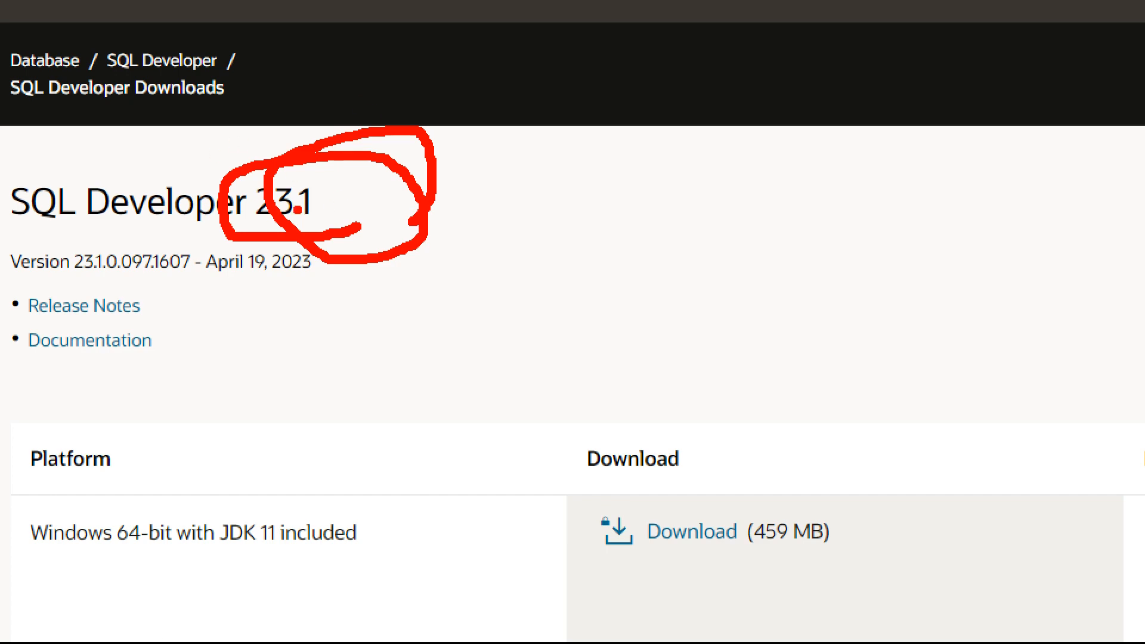
pyautogui.press('Escape')
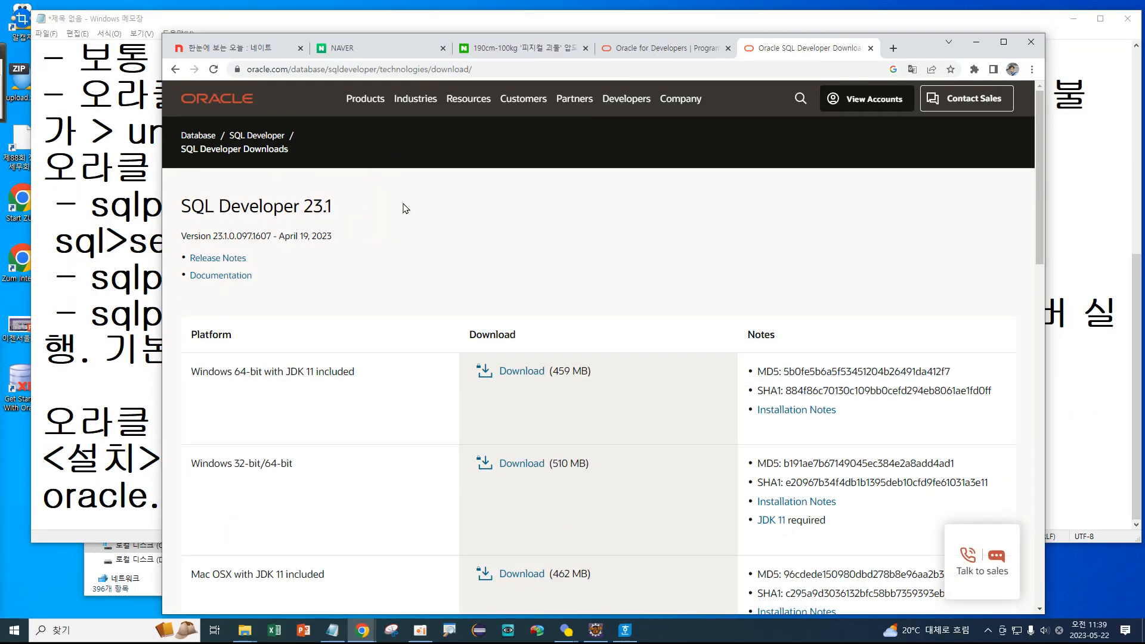
pyautogui.scroll(-2, 400, 215)
pyautogui.moveTo(188, 257); pyautogui.dragTo(362, 255)
pyautogui.click(362, 255)
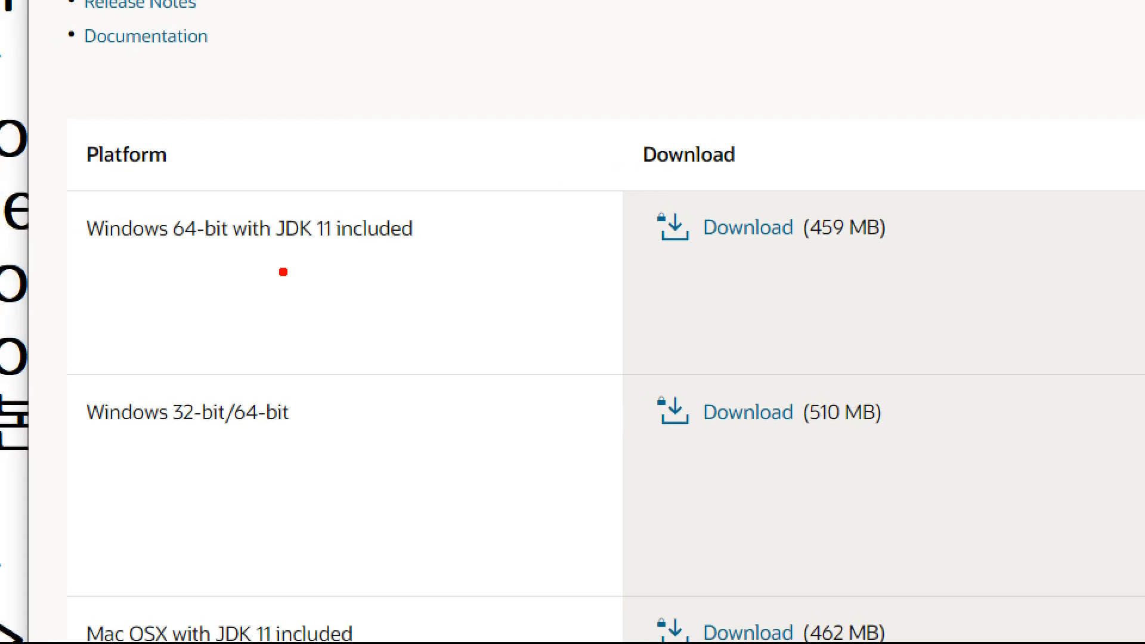
pyautogui.moveTo(270, 188)
pyautogui.mouseDown()
pyautogui.moveTo(254, 215)
pyautogui.moveTo(446, 257)
pyautogui.moveTo(480, 234)
pyautogui.moveTo(420, 294)
pyautogui.moveTo(493, 229)
pyautogui.mouseUp()
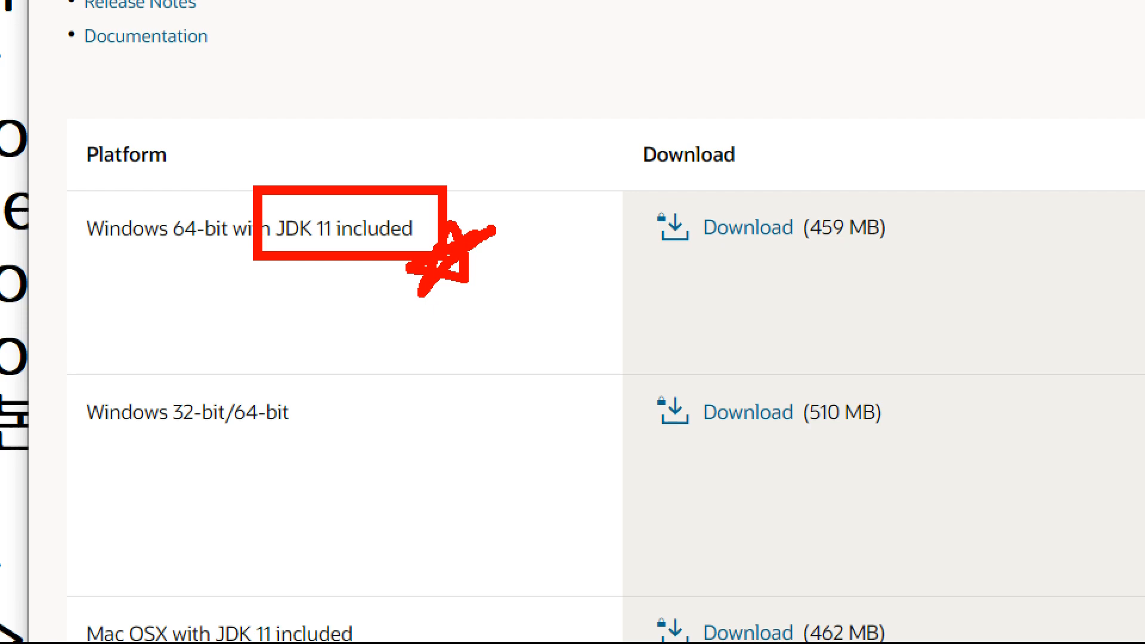
pyautogui.press('Escape')
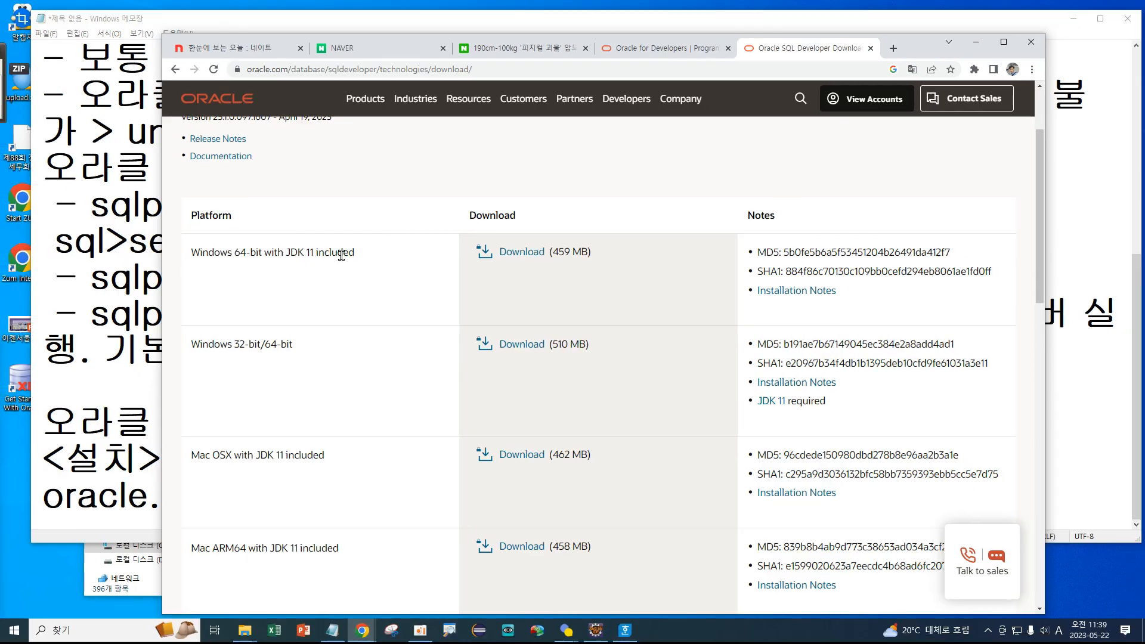
pyautogui.scroll(-2, 327, 194)
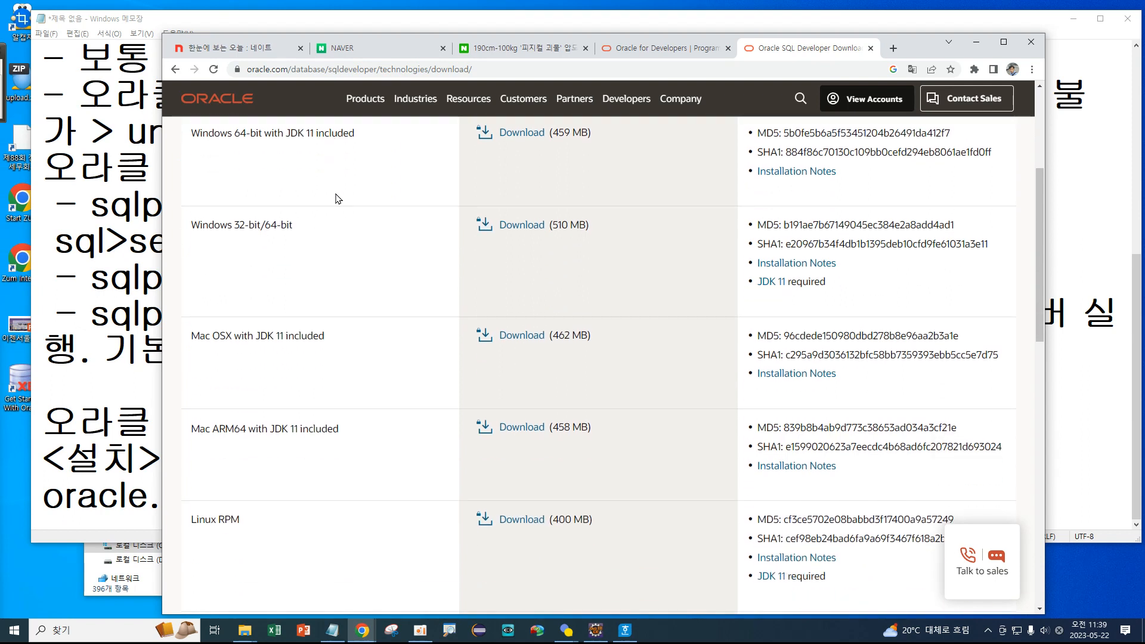
pyautogui.scroll(2, 337, 199)
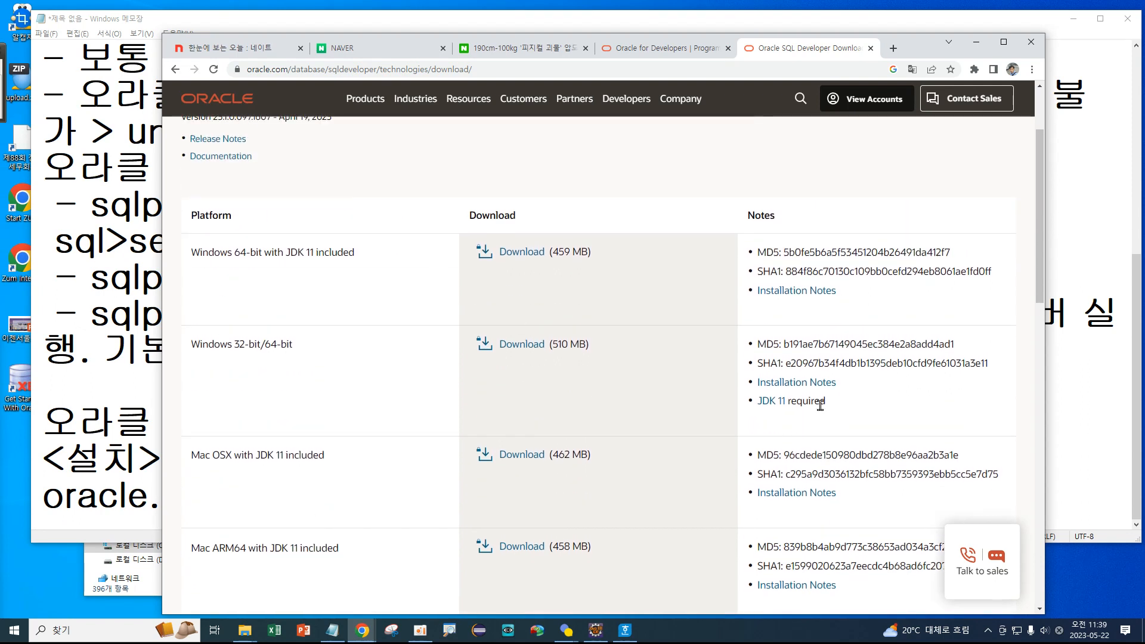
pyautogui.moveTo(788, 403); pyautogui.dragTo(875, 407)
pyautogui.click(684, 301)
pyautogui.scroll(-10, 423, 213)
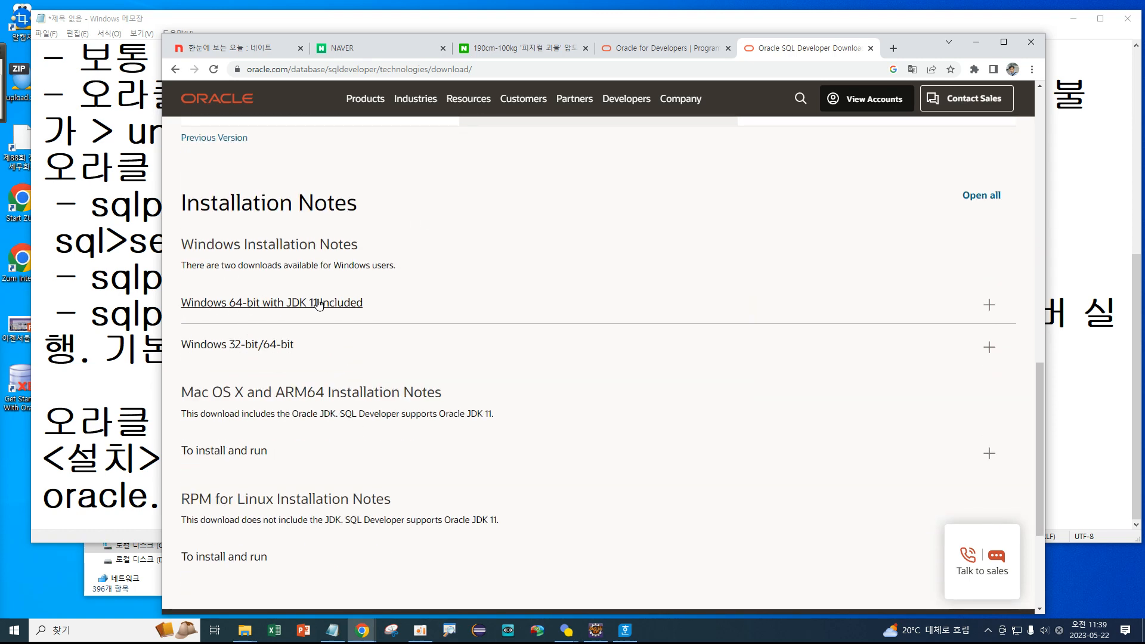
pyautogui.scroll(-4, 480, 245)
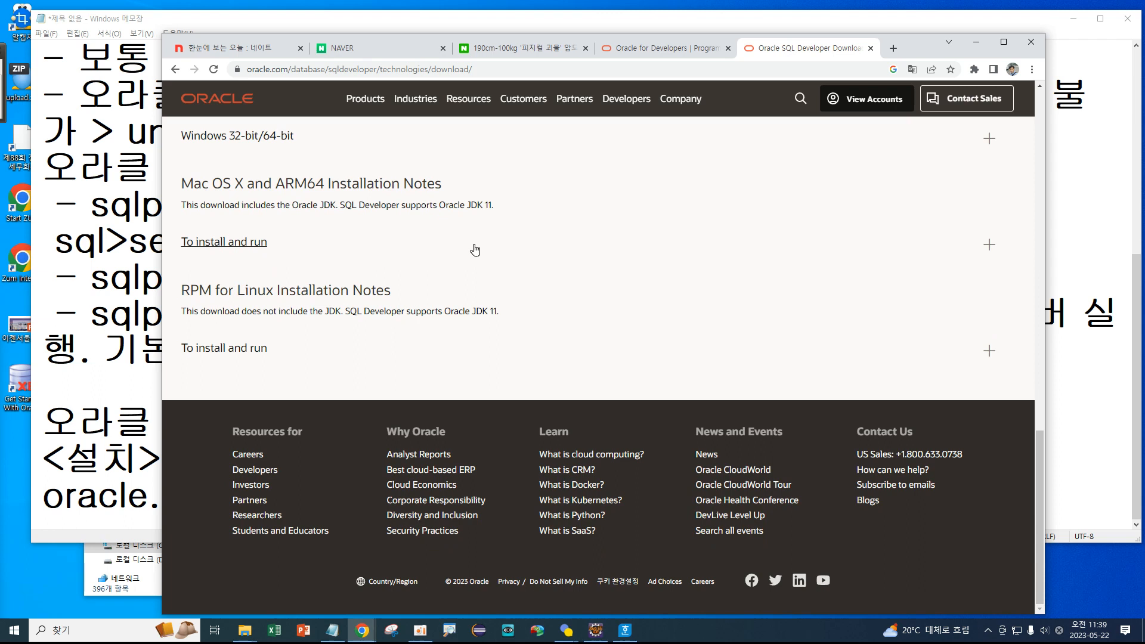
pyautogui.scroll(2, 475, 249)
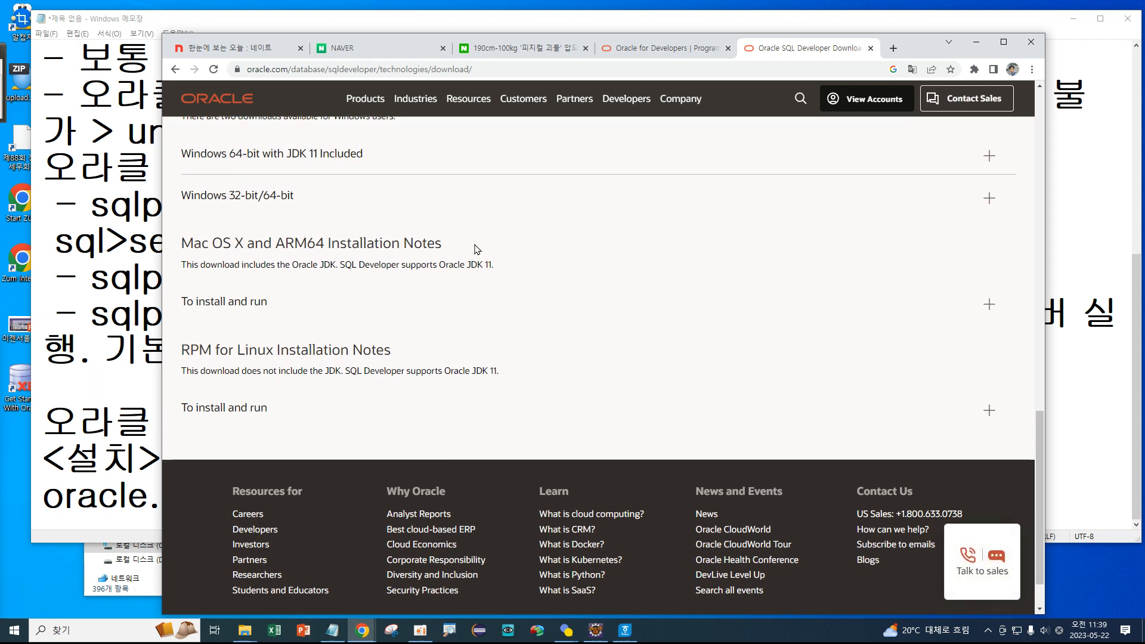
pyautogui.scroll(1, 477, 249)
pyautogui.scroll(3, 477, 250)
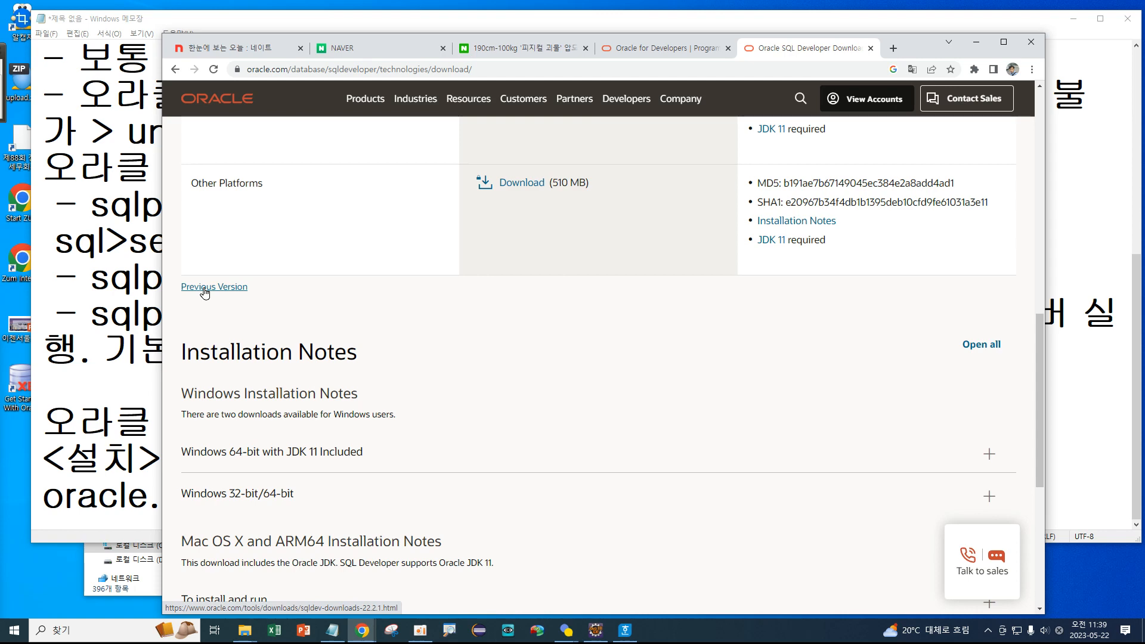
# Highlight the Other Platforms and JDK 11 notes, then go to the previous release, 22.2.1.
pyautogui.moveTo(835, 241); pyautogui.dragTo(733, 241)
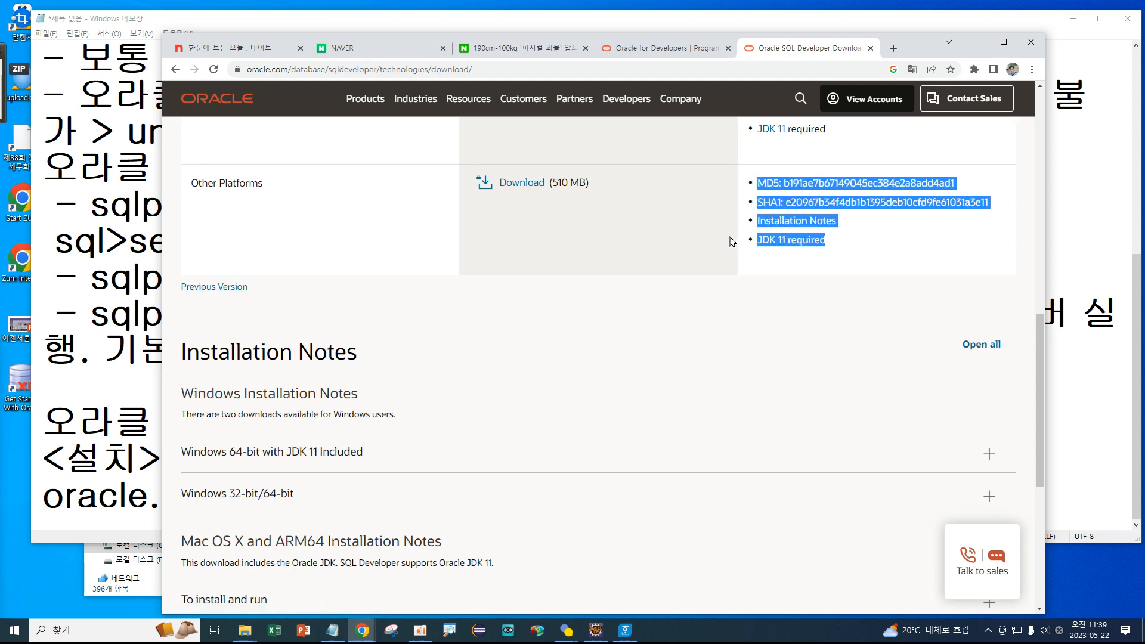
pyautogui.click(729, 240)
pyautogui.moveTo(868, 239); pyautogui.dragTo(747, 240)
pyautogui.click(464, 269)
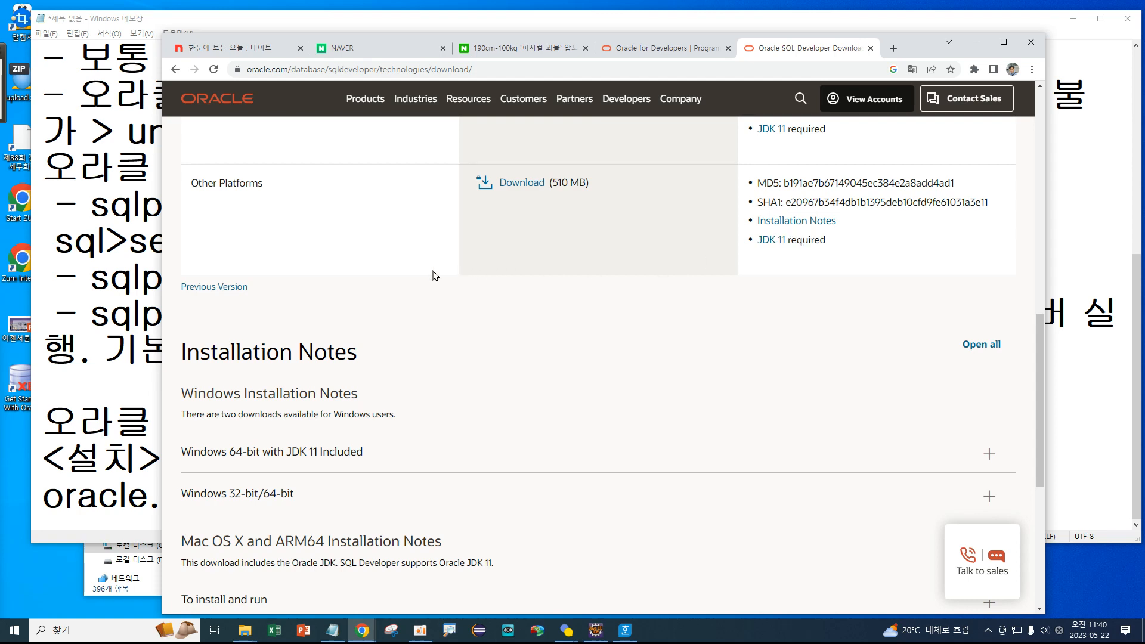
pyautogui.click(210, 288)
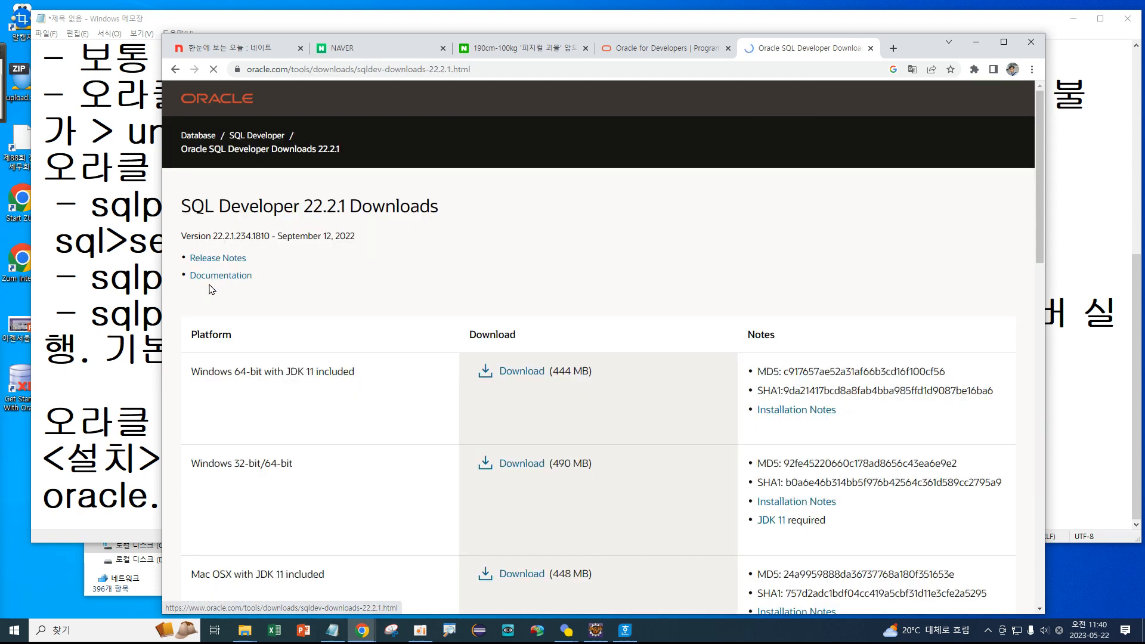
# Highlight the Windows 64-bit with JDK 11 row, then step back to version 22.2.
pyautogui.moveTo(402, 368); pyautogui.dragTo(182, 366)
pyautogui.click(321, 338)
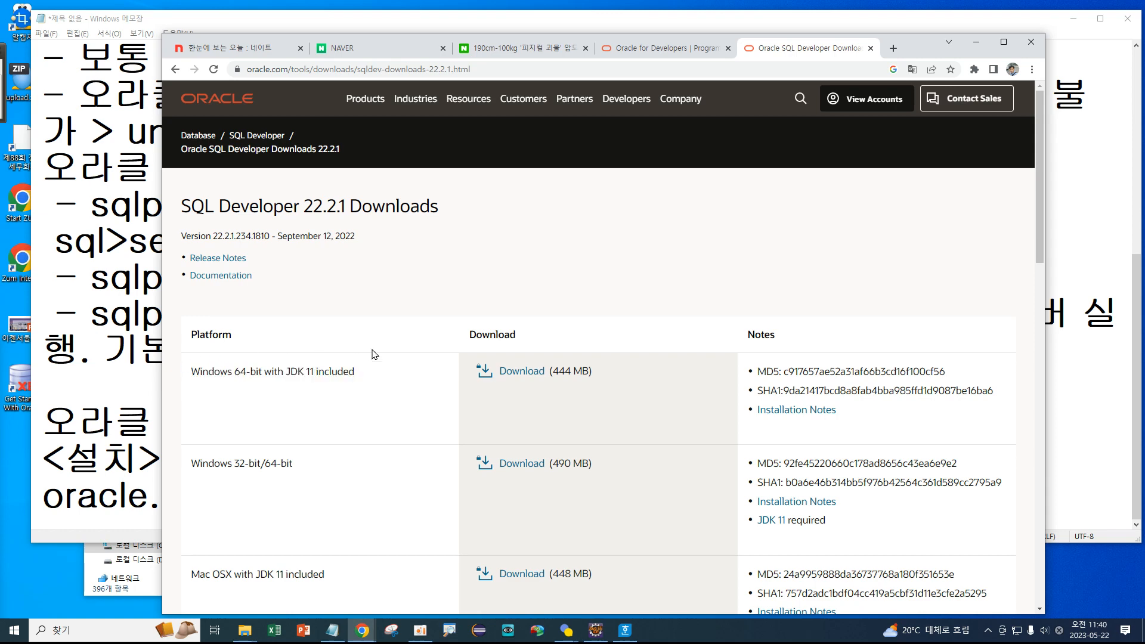
pyautogui.moveTo(363, 367); pyautogui.dragTo(170, 361)
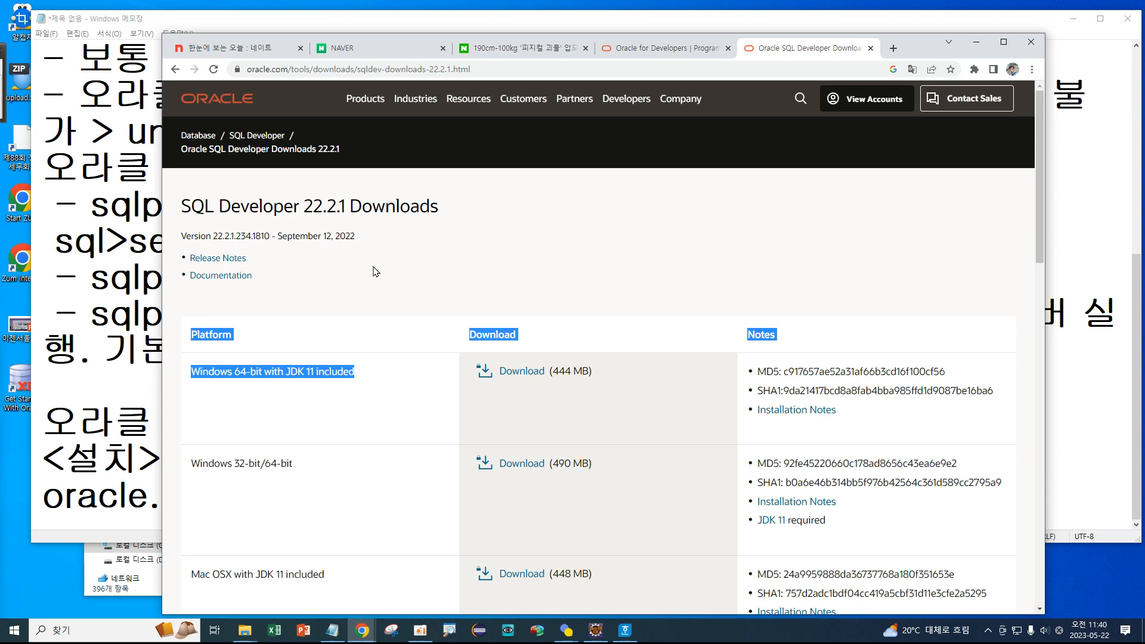
pyautogui.scroll(-11, 376, 272)
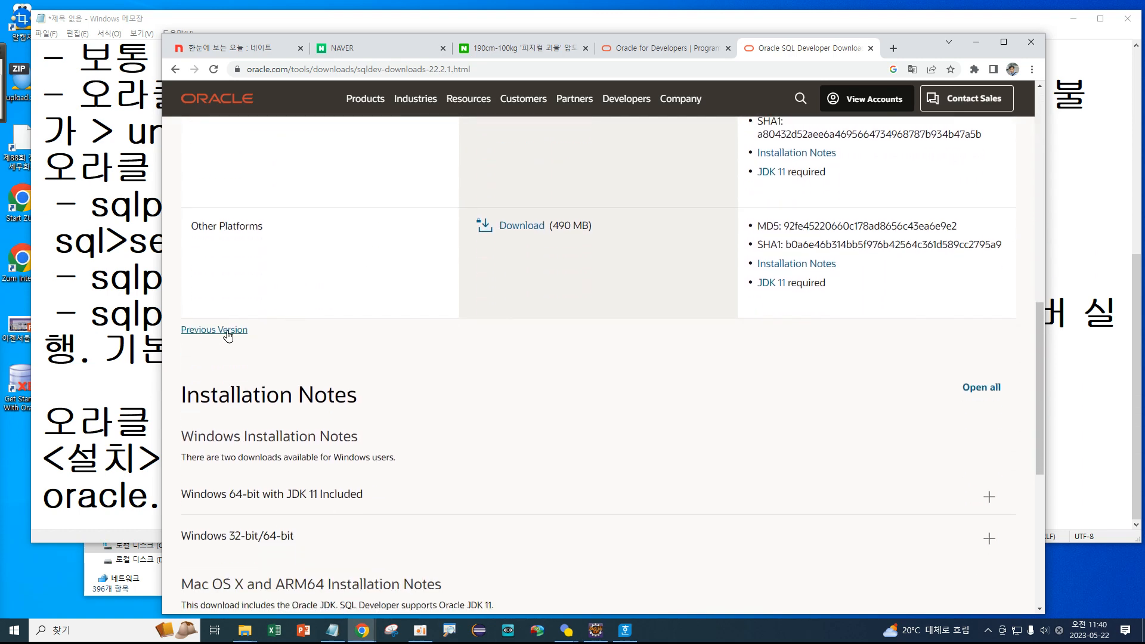
pyautogui.click(223, 331)
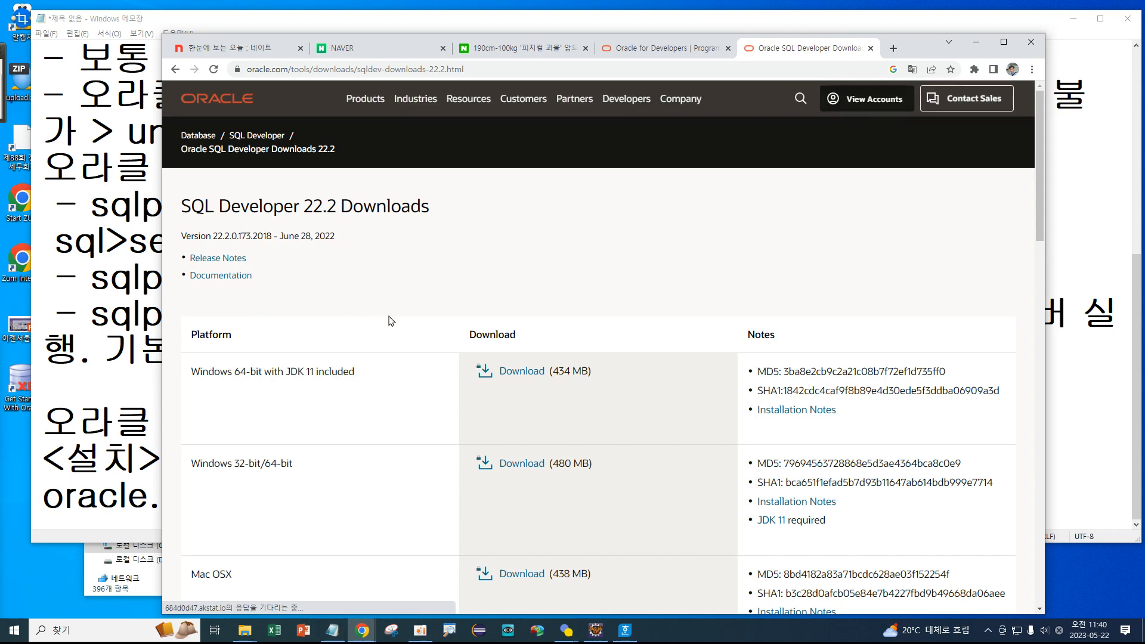
# Scroll the 22.2 page and open the SQL Developer 21.4.3 downloads page.
pyautogui.scroll(-2, 393, 320)
pyautogui.moveTo(365, 254); pyautogui.dragTo(246, 251)
pyautogui.scroll(-8, 348, 304)
pyautogui.scroll(-4, 345, 334)
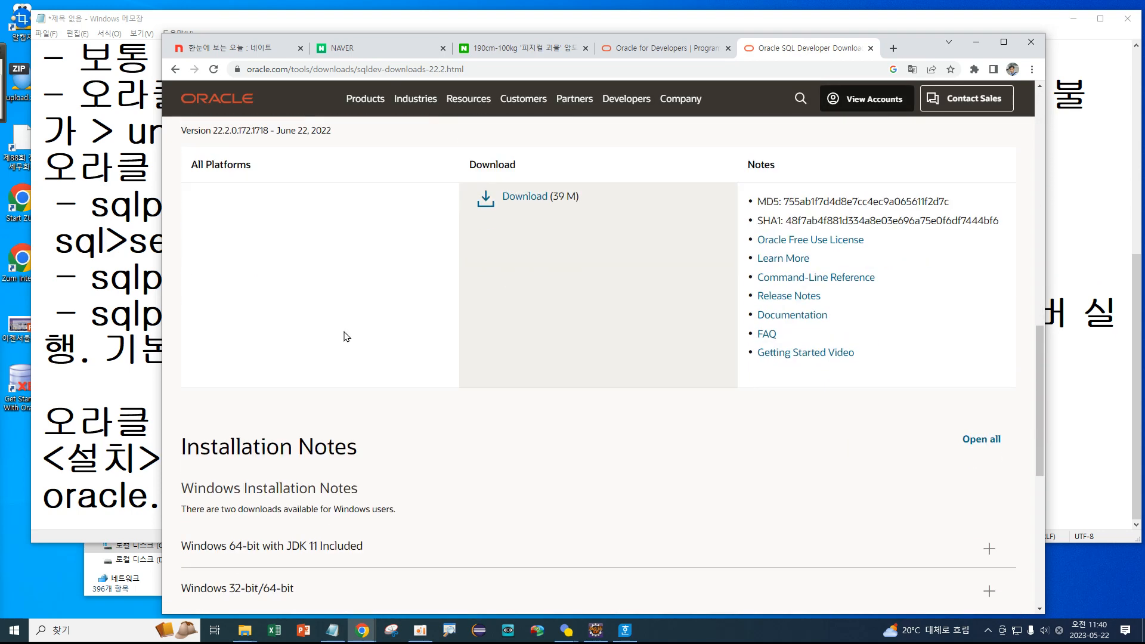
pyautogui.scroll(-3, 345, 334)
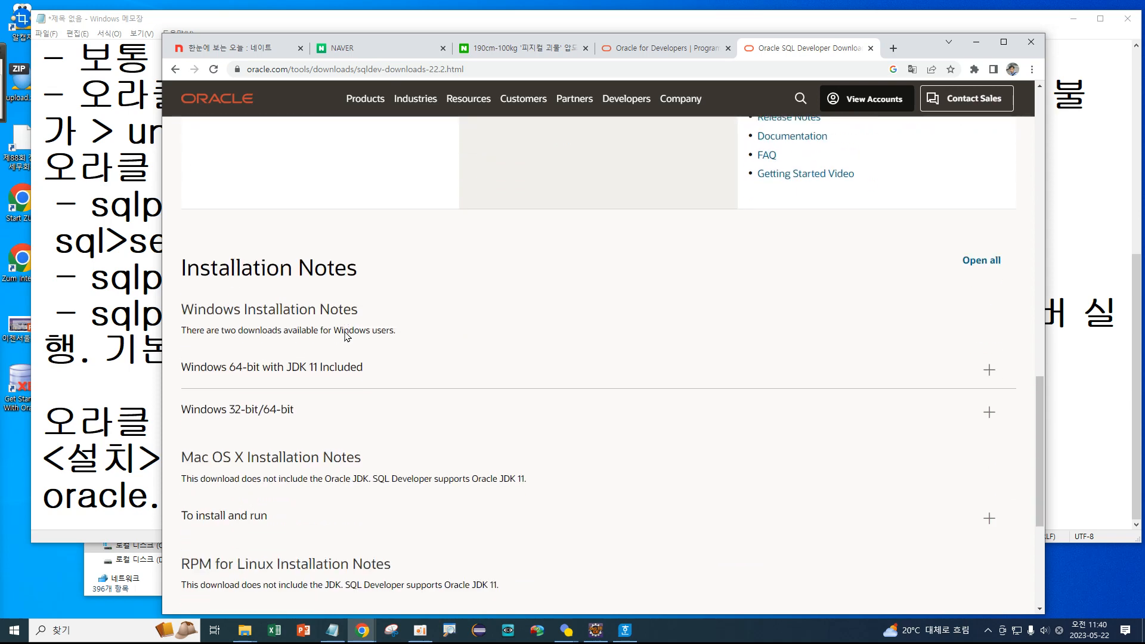
pyautogui.scroll(6, 346, 332)
pyautogui.scroll(3, 348, 336)
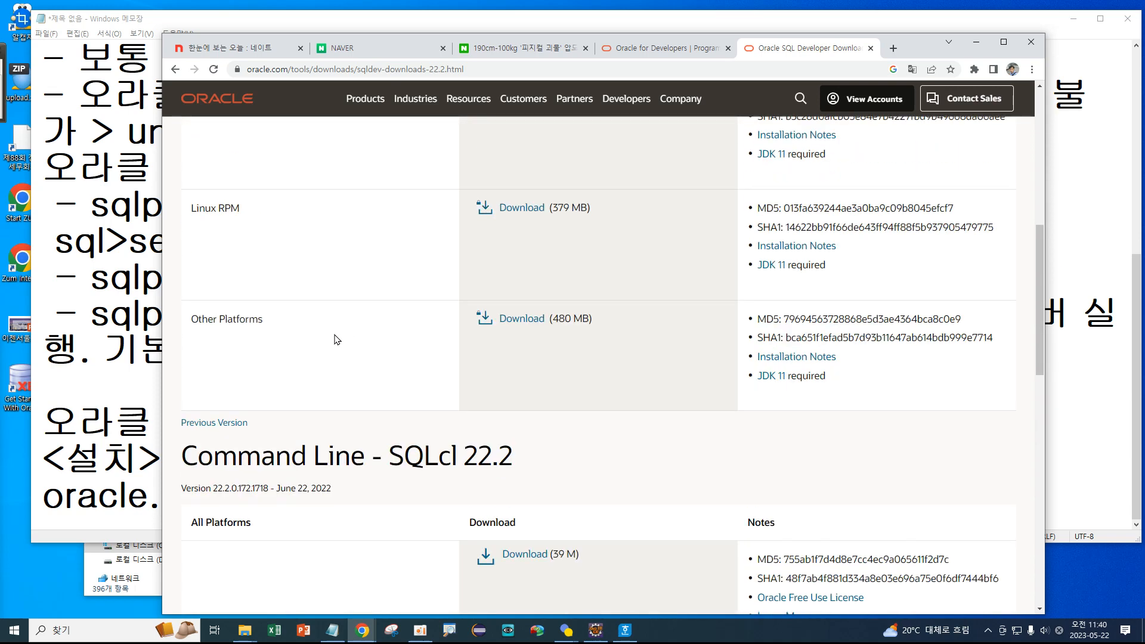
pyautogui.click(216, 422)
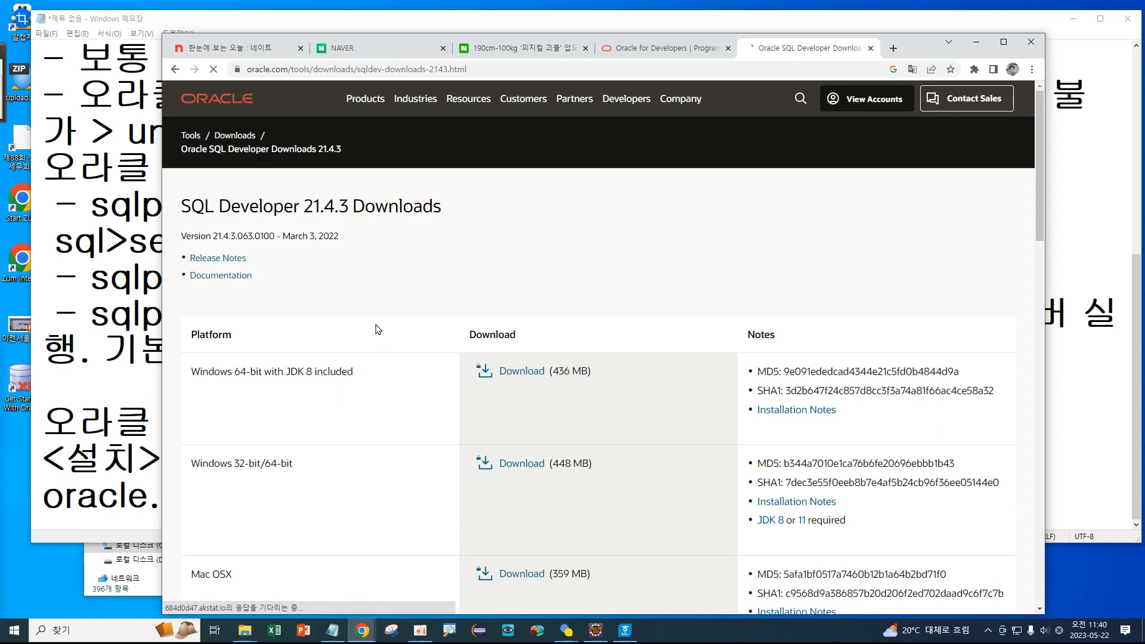
# Highlight the Windows 64-bit with JDK 8 included row on the 21.4.3 page.
pyautogui.scroll(-2, 376, 339)
pyautogui.moveTo(403, 253); pyautogui.dragTo(173, 257)
pyautogui.click(407, 275)
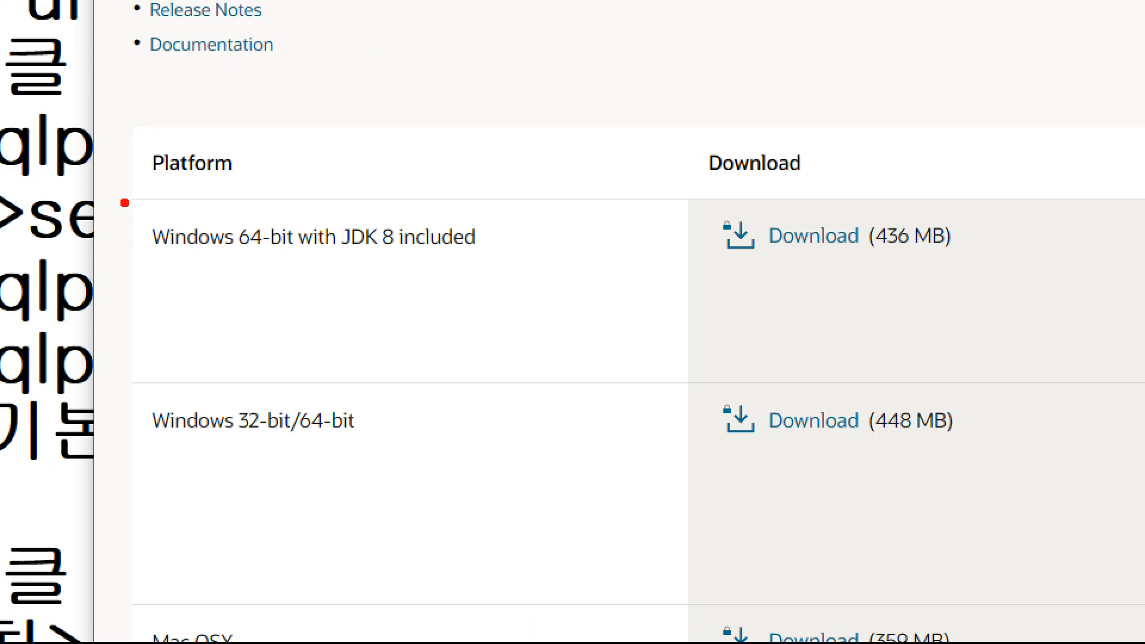
pyautogui.moveTo(120, 190)
pyautogui.mouseDown()
pyautogui.moveTo(518, 266)
pyautogui.moveTo(445, 308)
pyautogui.moveTo(577, 256)
pyautogui.mouseUp()
pyautogui.moveTo(444, 260)
pyautogui.mouseDown()
pyautogui.moveTo(332, 272)
pyautogui.moveTo(334, 200)
pyautogui.moveTo(511, 236)
pyautogui.moveTo(524, 308)
pyautogui.mouseUp()
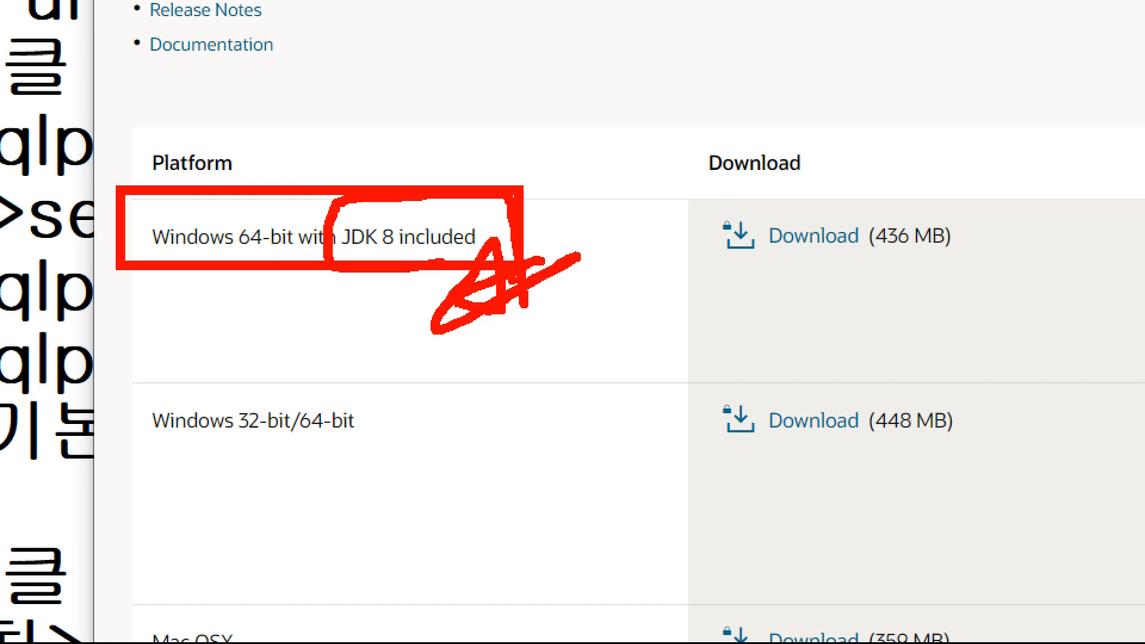
pyautogui.press('Escape')
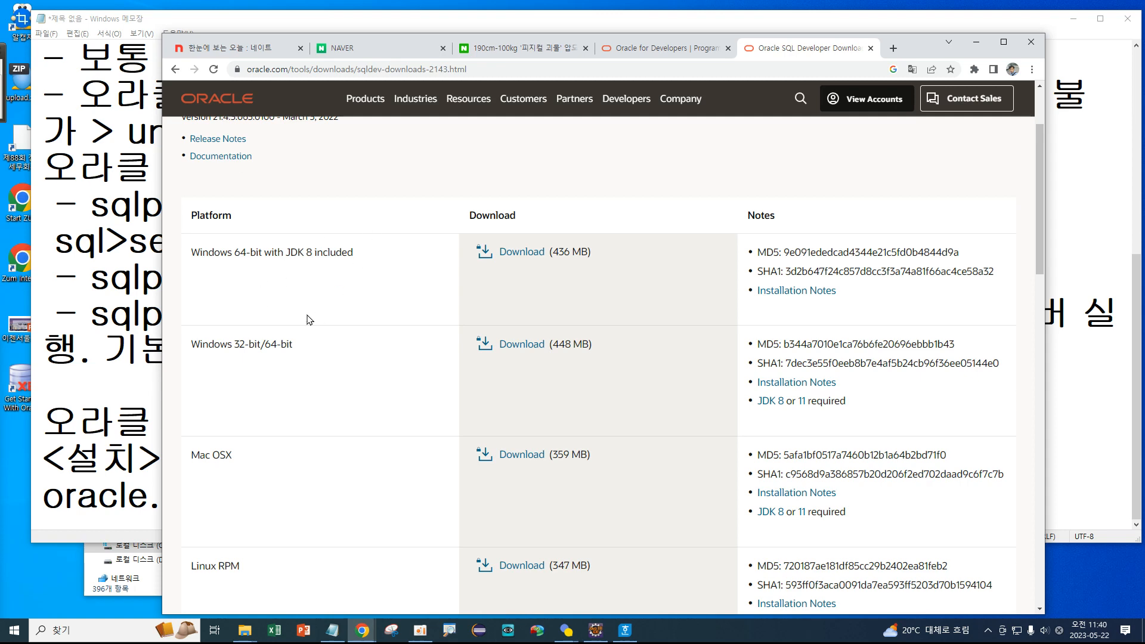
# Mark up the 32-bit/64-bit entry in the second platform row.
pyautogui.moveTo(228, 344); pyautogui.dragTo(343, 349)
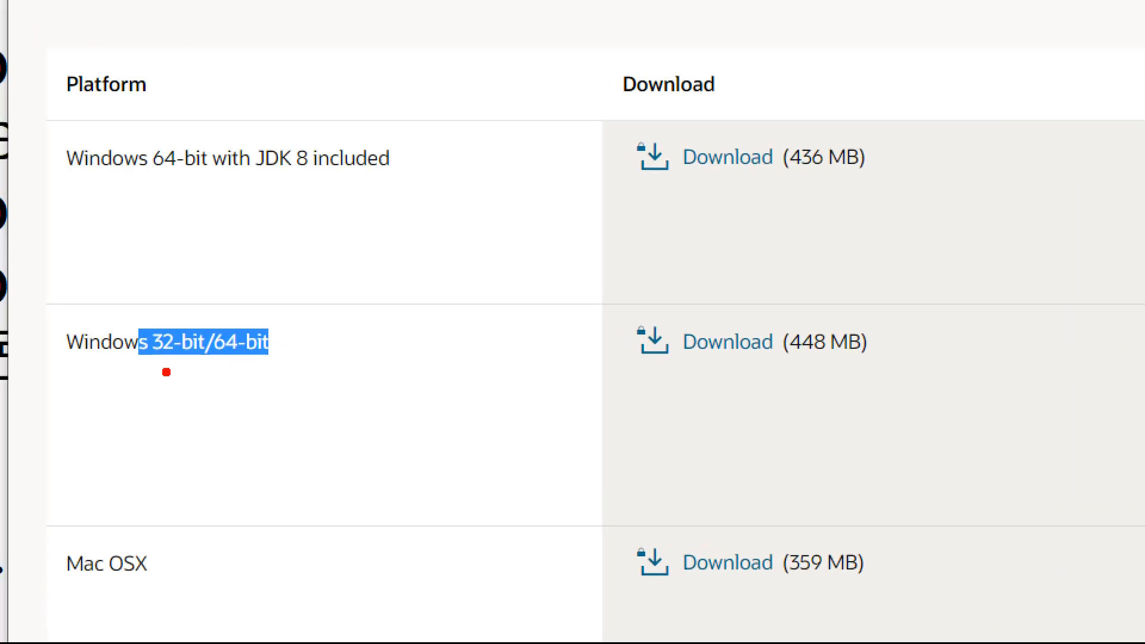
pyautogui.moveTo(237, 358); pyautogui.dragTo(242, 336)
pyautogui.moveTo(167, 326); pyautogui.dragTo(166, 374)
pyautogui.moveTo(242, 353)
pyautogui.mouseDown()
pyautogui.moveTo(241, 363)
pyautogui.moveTo(273, 368)
pyautogui.mouseUp()
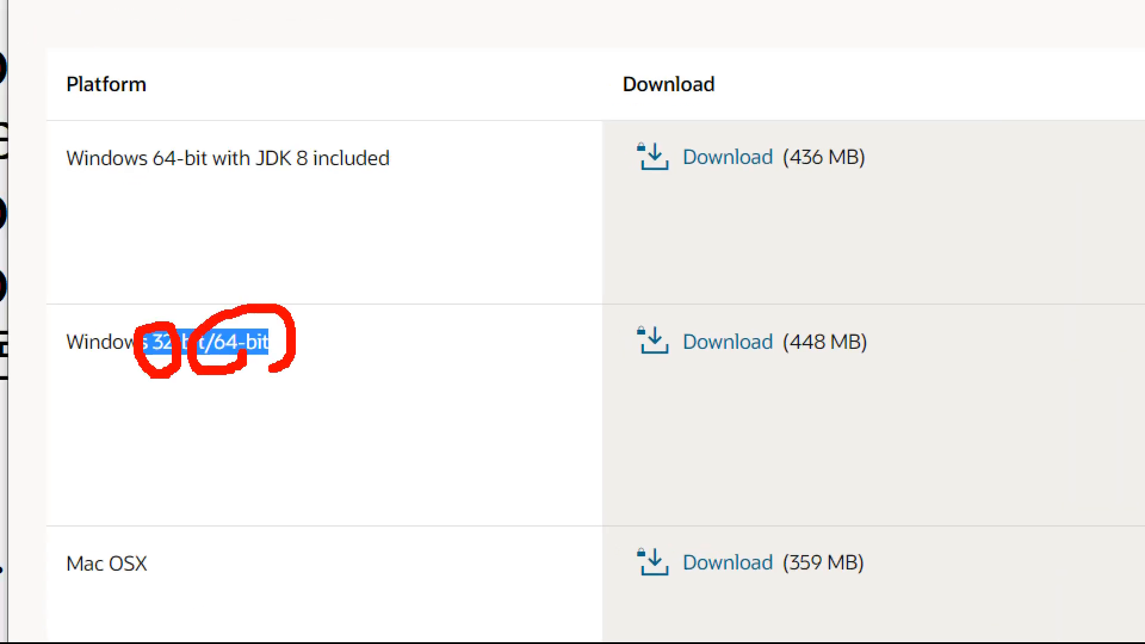
pyautogui.press('Escape')
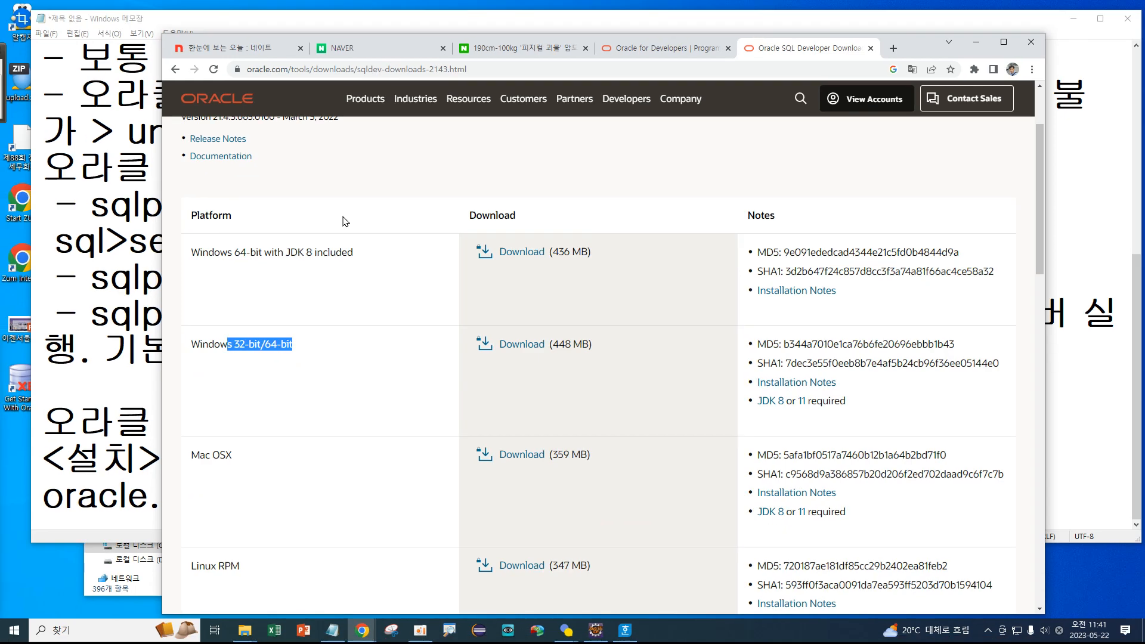
# Annotate the platform table, then download the Windows 64-bit with JDK 8 package.
pyautogui.hotkey('ctrl', '1')
pyautogui.click(258, 231)
pyautogui.moveTo(84, 241)
pyautogui.mouseDown()
pyautogui.moveTo(175, 291)
pyautogui.moveTo(514, 313)
pyautogui.mouseUp()
pyautogui.moveTo(309, 292); pyautogui.dragTo(338, 292)
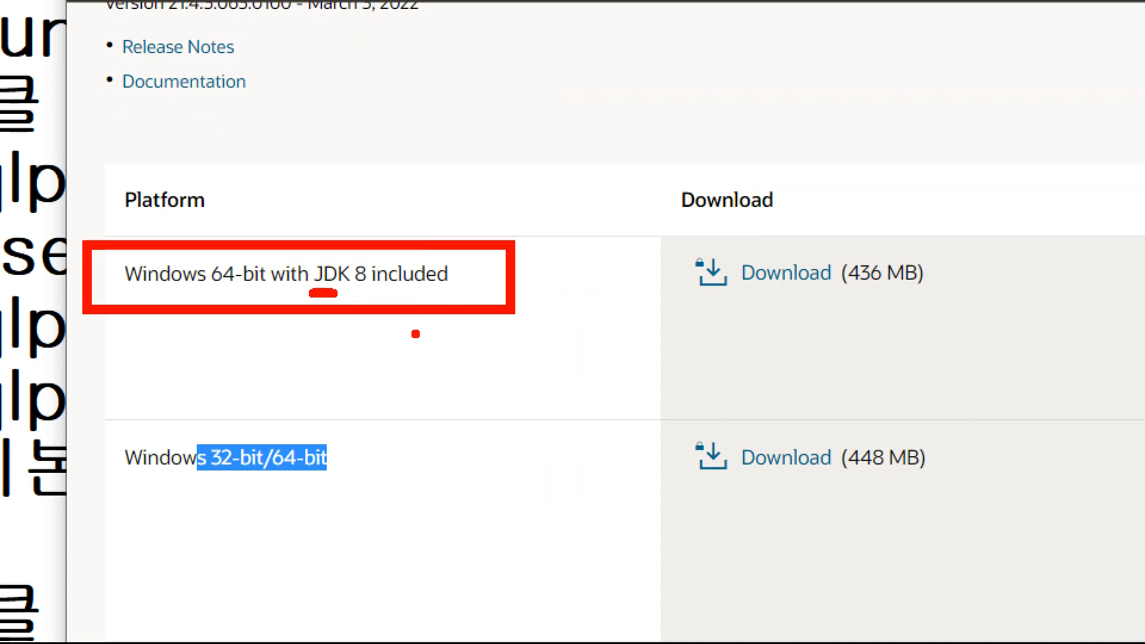
pyautogui.press('Escape')
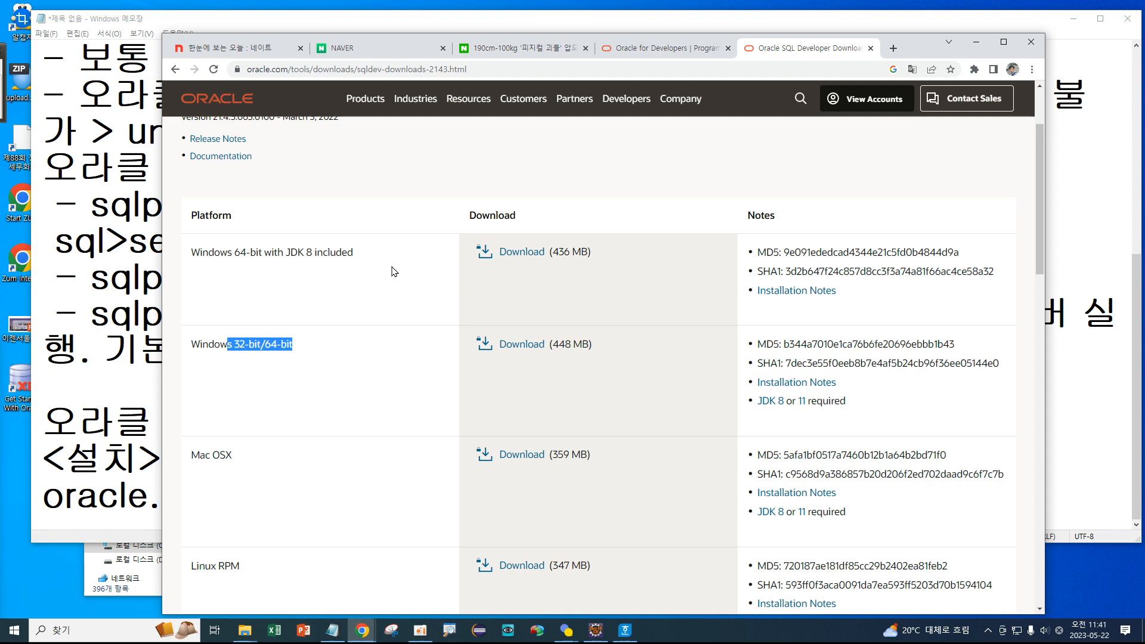
pyautogui.click(539, 257)
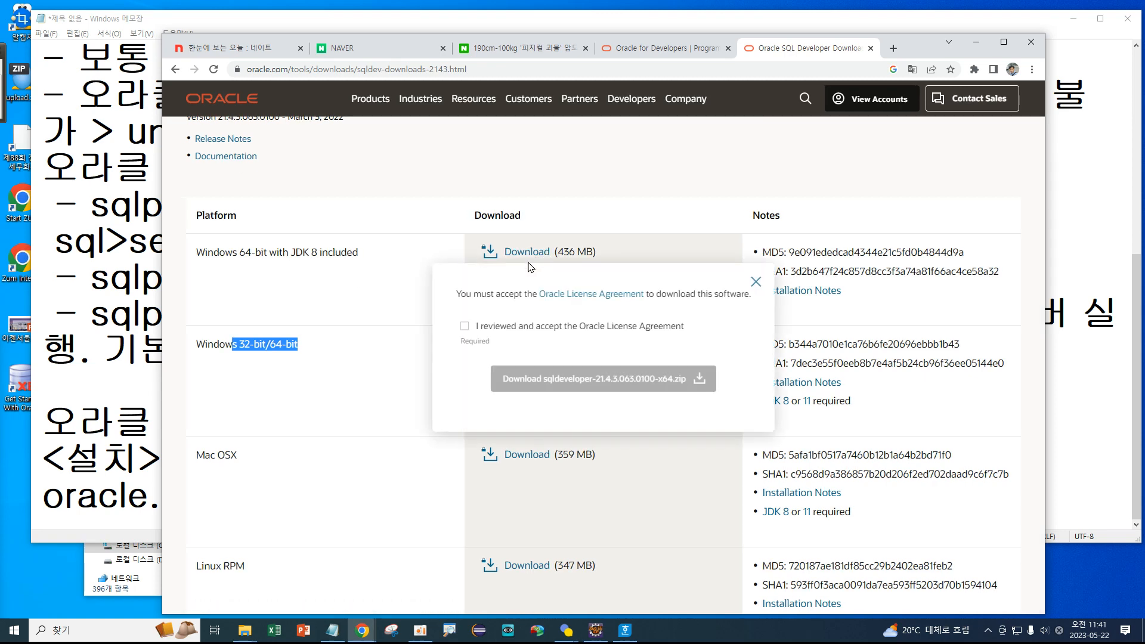
# Accept the Oracle License Agreement and download sqldeveloper-21.4.3.063.0100-x64.zip.
pyautogui.click(464, 326)
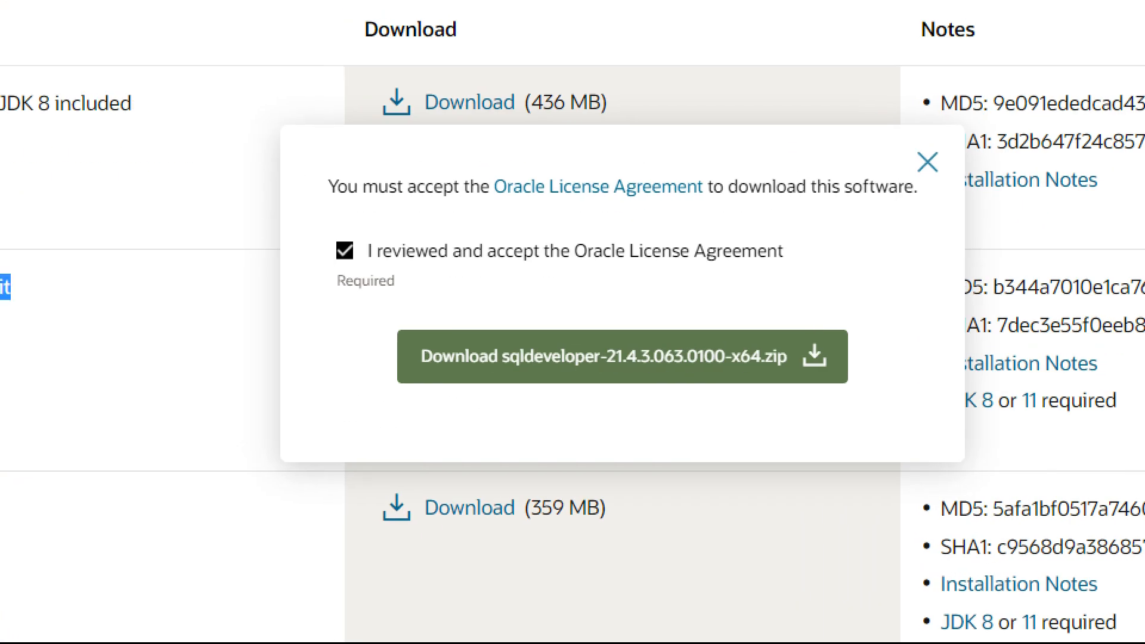
pyautogui.moveTo(609, 372); pyautogui.dragTo(663, 367)
pyautogui.press('Escape')
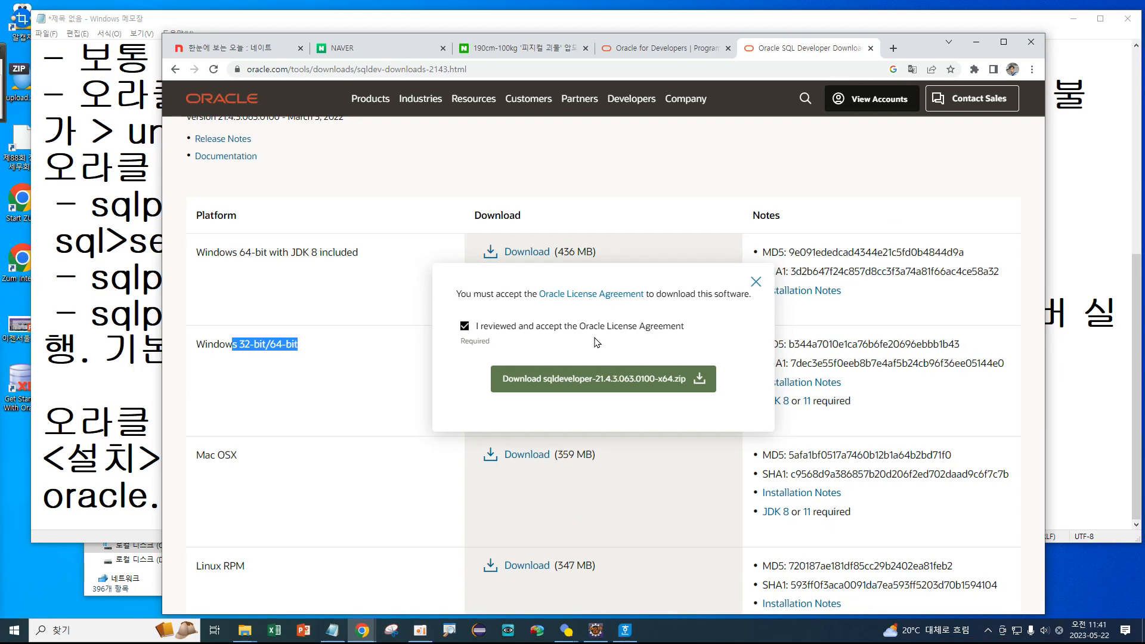
pyautogui.click(562, 379)
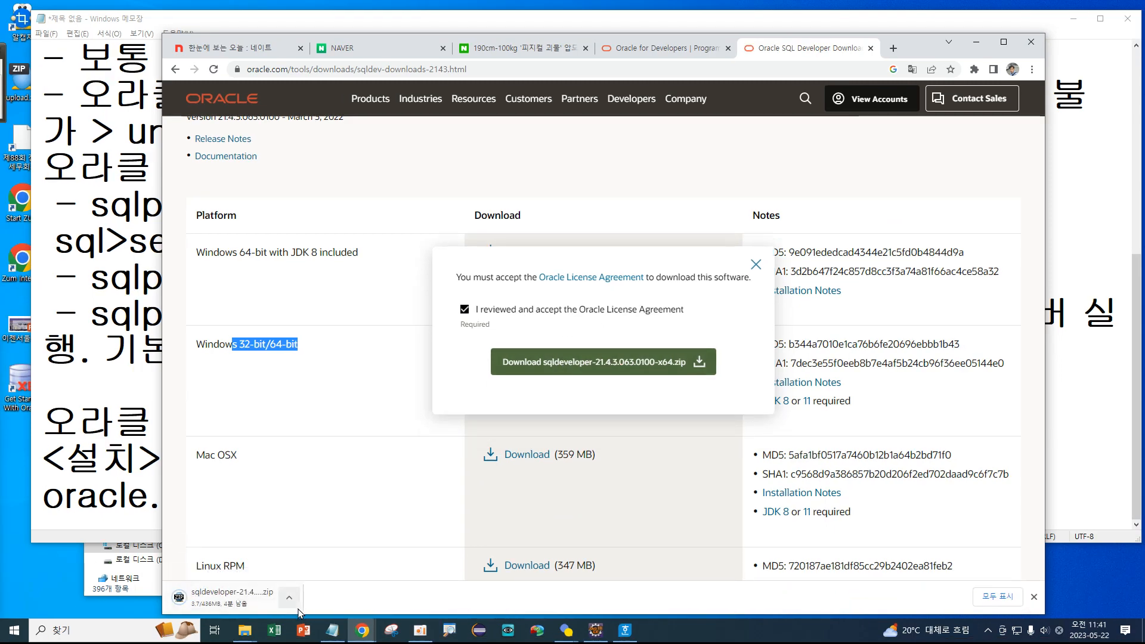
pyautogui.hotkey('ctrl', '1')
pyautogui.click(204, 574)
pyautogui.moveTo(289, 587)
pyautogui.mouseDown()
pyautogui.moveTo(332, 577)
pyautogui.moveTo(395, 507)
pyautogui.moveTo(250, 593)
pyautogui.mouseUp()
pyautogui.press('Escape')
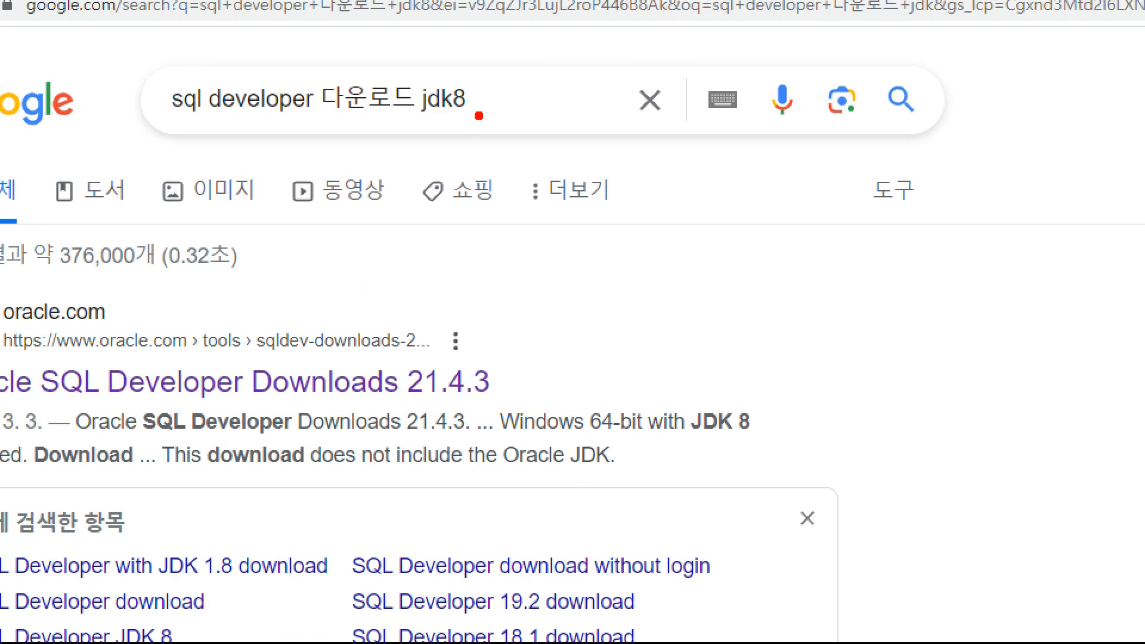
pyautogui.moveTo(479, 115)
pyautogui.mouseDown()
pyautogui.moveTo(413, 126)
pyautogui.moveTo(477, 46)
pyautogui.moveTo(483, 138)
pyautogui.mouseUp()
pyautogui.moveTo(792, 437)
pyautogui.mouseDown()
pyautogui.moveTo(703, 459)
pyautogui.moveTo(790, 387)
pyautogui.moveTo(744, 477)
pyautogui.mouseUp()
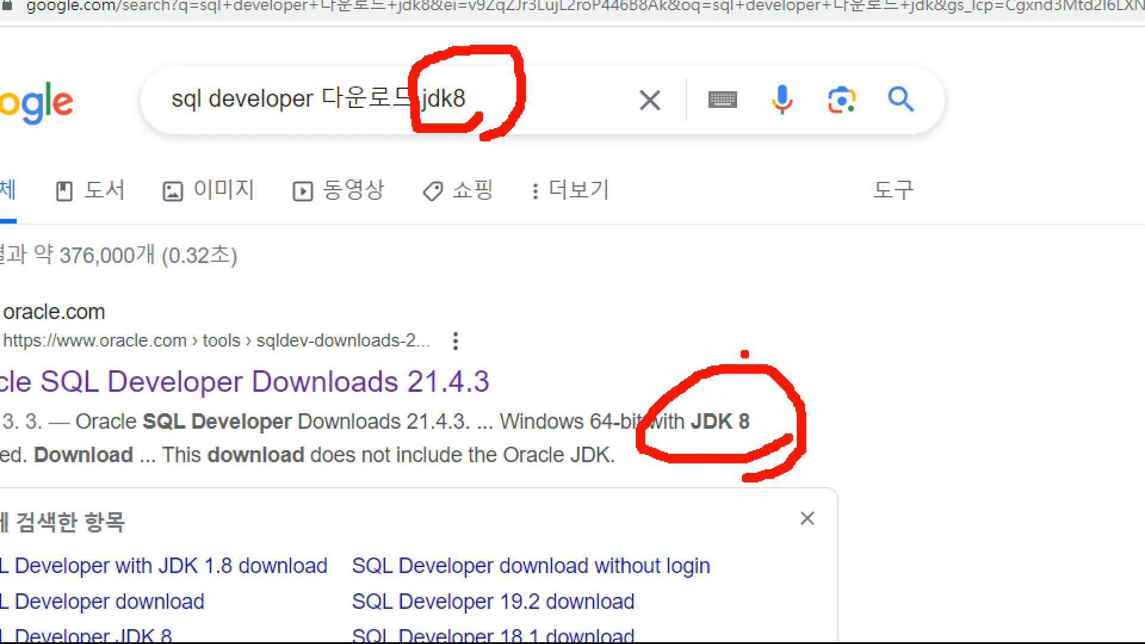
pyautogui.press('Escape')
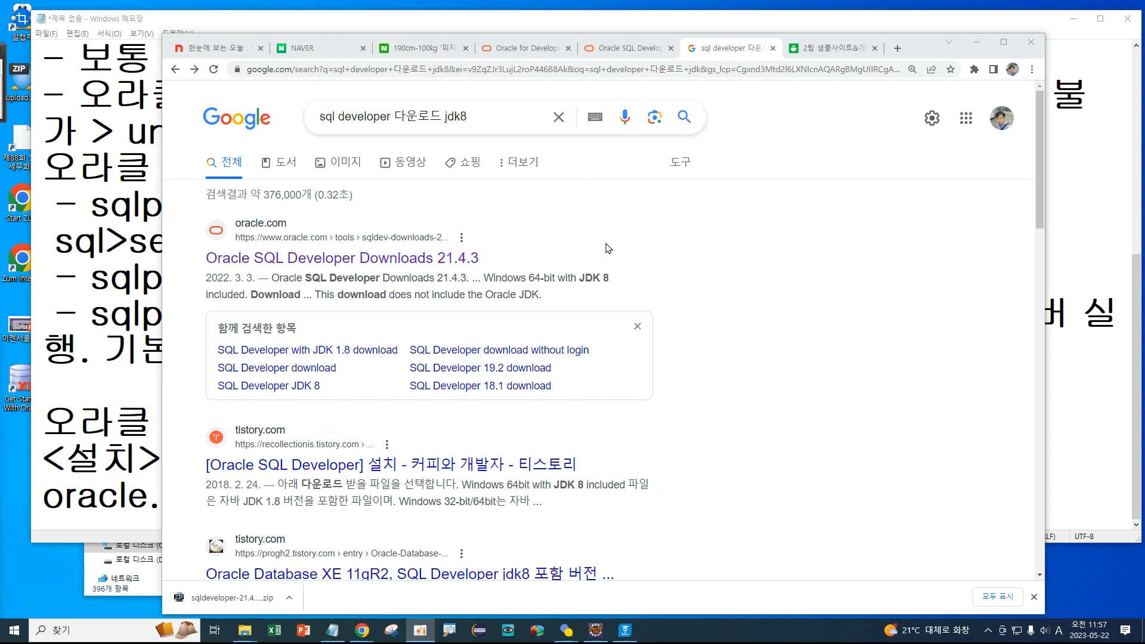
pyautogui.click(389, 259)
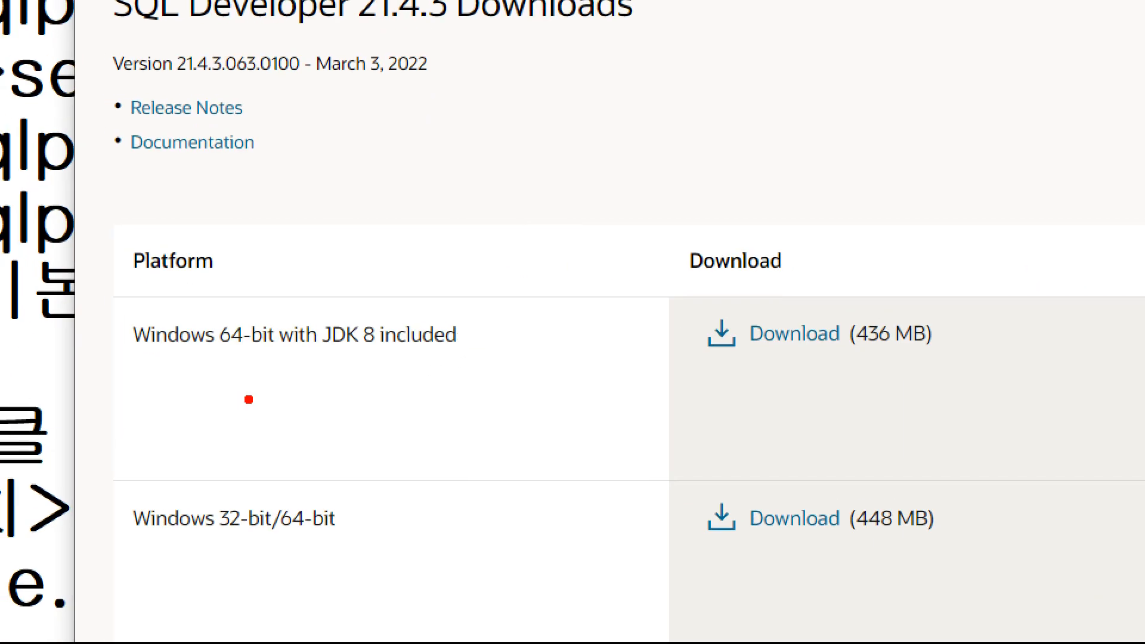
pyautogui.moveTo(106, 290); pyautogui.dragTo(520, 366)
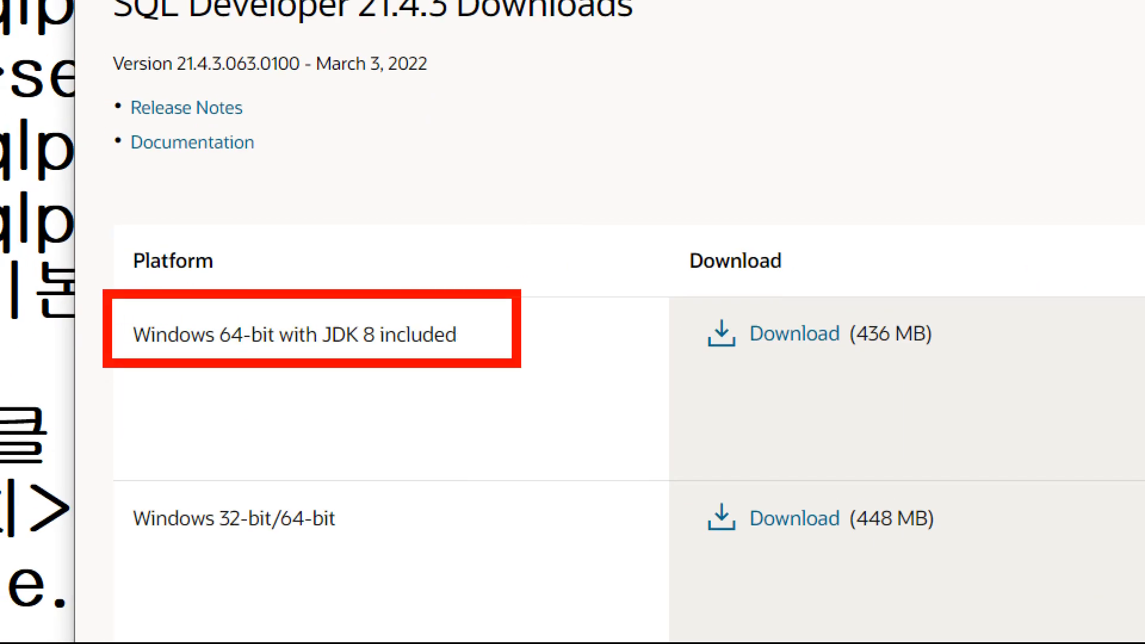
pyautogui.moveTo(174, 357); pyautogui.dragTo(271, 373)
pyautogui.moveTo(394, 369)
pyautogui.mouseDown()
pyautogui.moveTo(316, 370)
pyautogui.moveTo(408, 340)
pyautogui.moveTo(358, 380)
pyautogui.mouseUp()
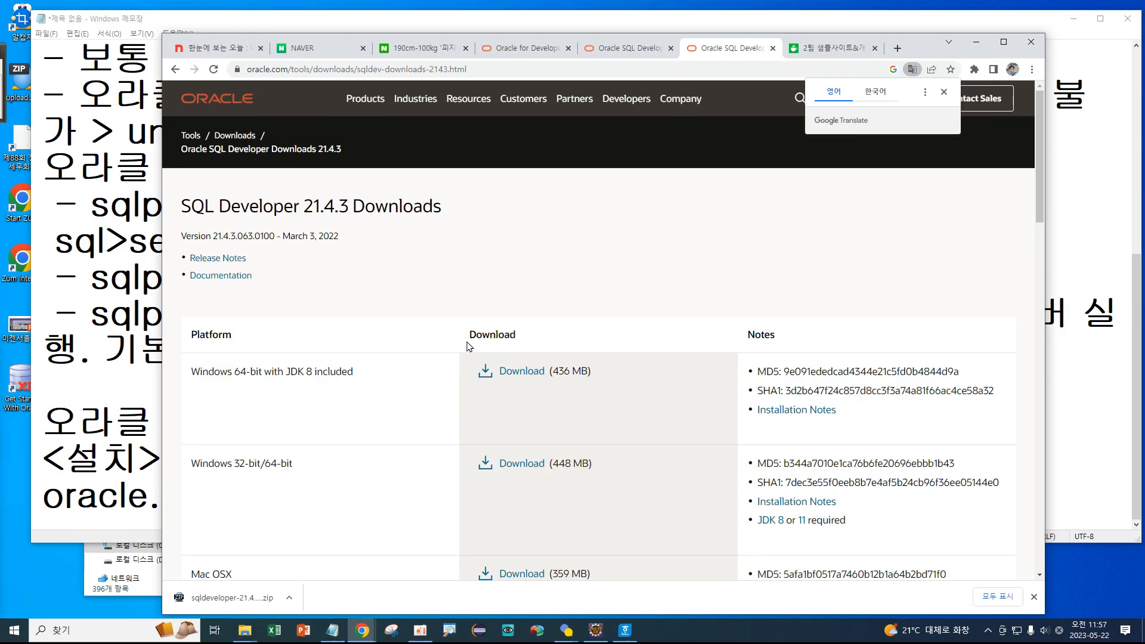
pyautogui.click(629, 48)
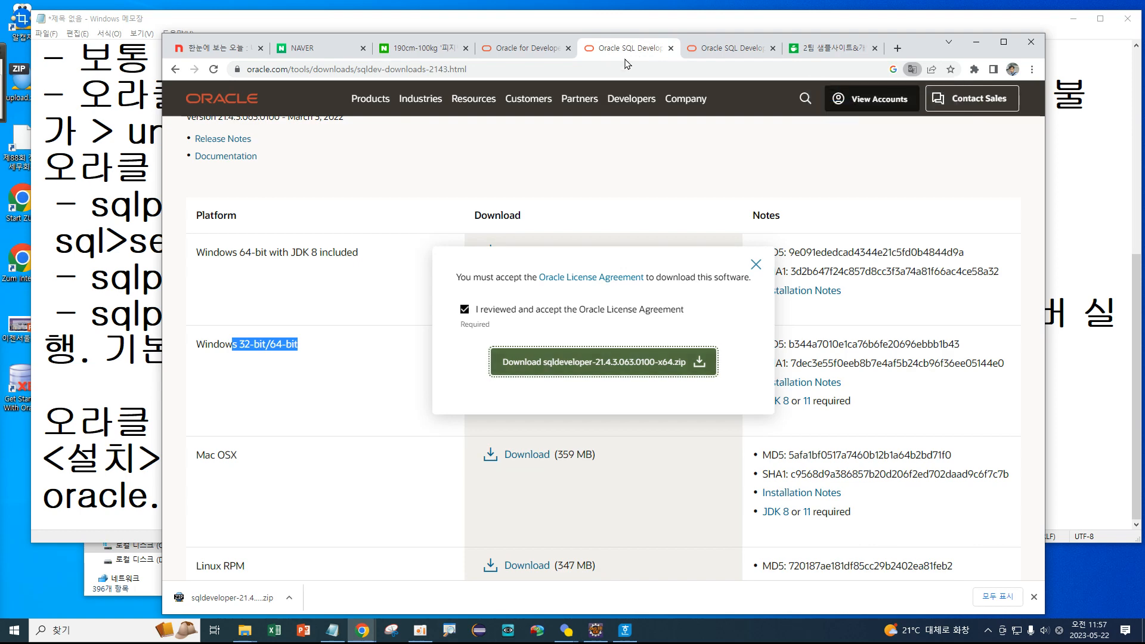
pyautogui.click(728, 48)
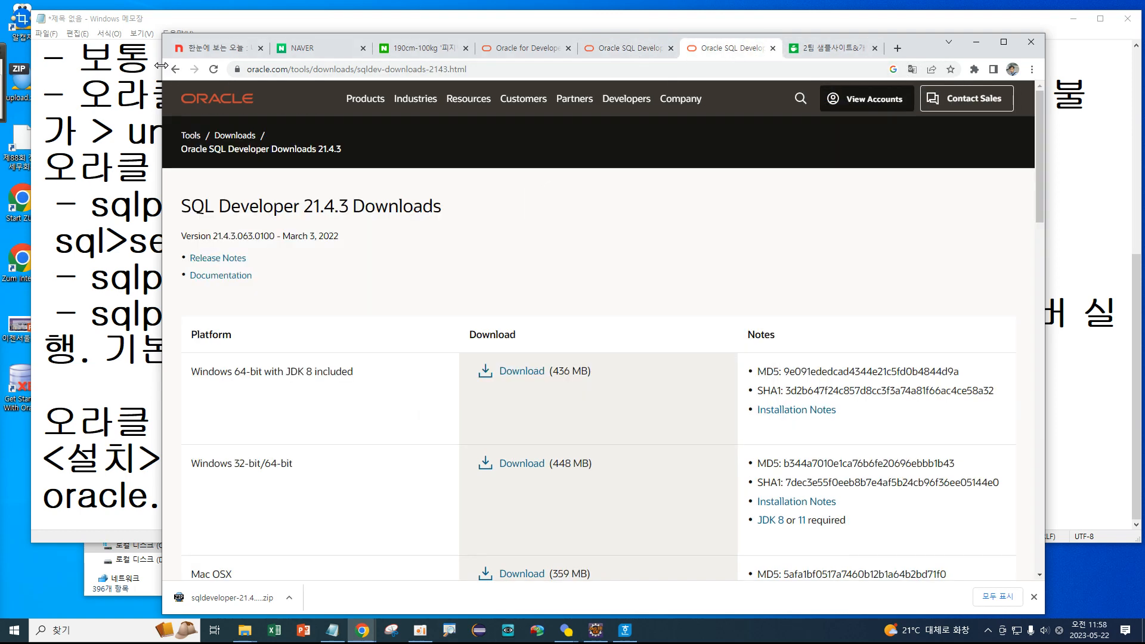
pyautogui.click(175, 69)
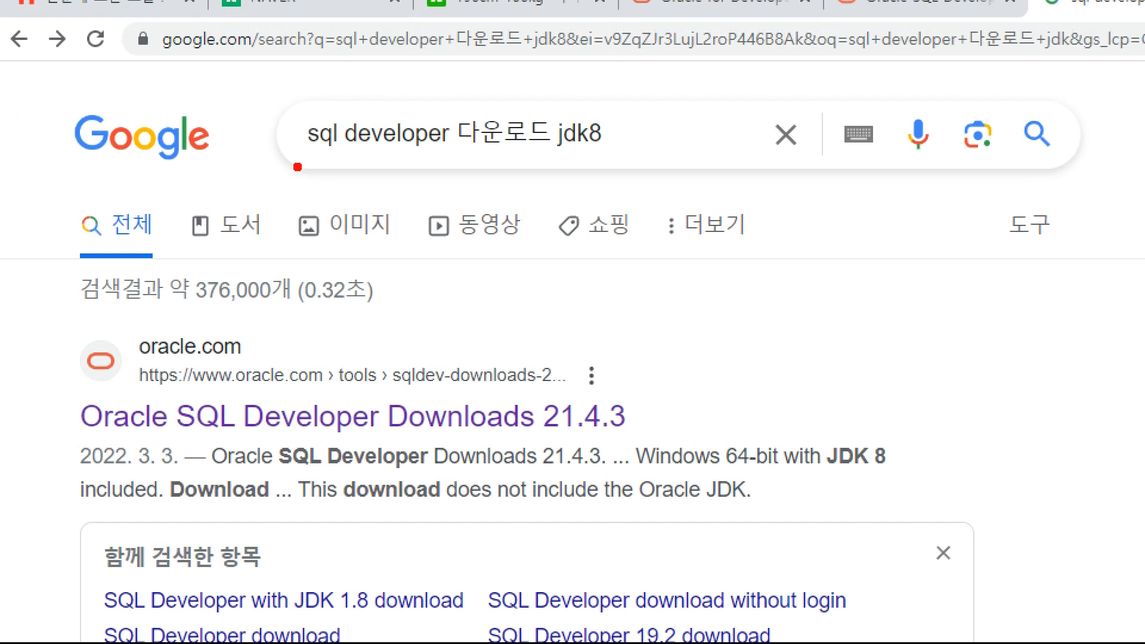
pyautogui.moveTo(300, 156)
pyautogui.mouseDown()
pyautogui.moveTo(430, 152)
pyautogui.moveTo(532, 165)
pyautogui.mouseUp()
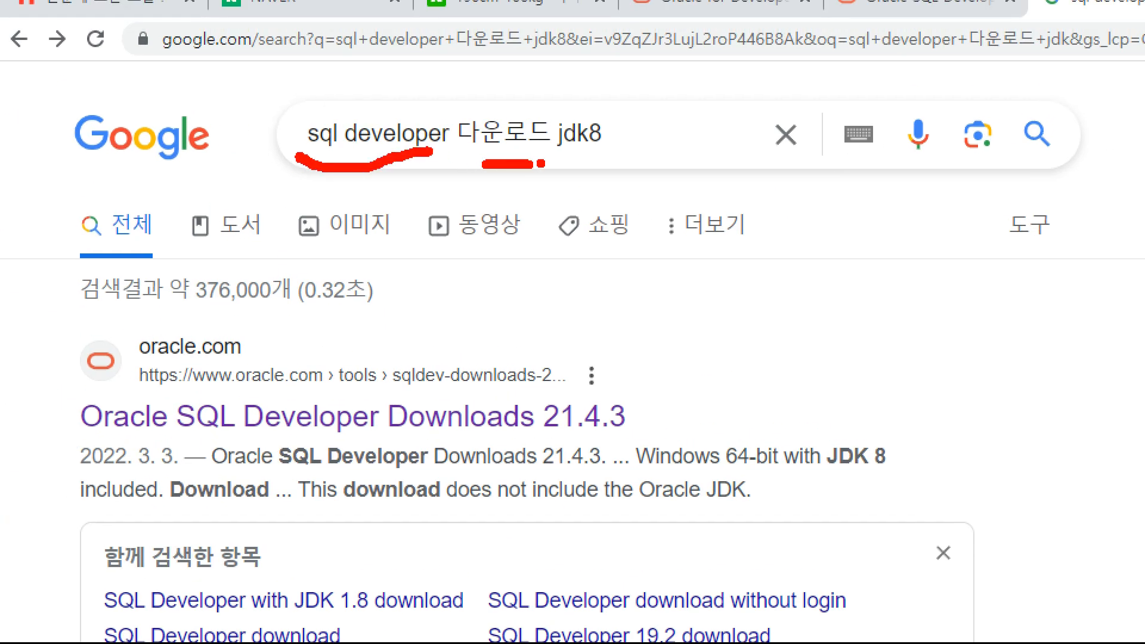
pyautogui.moveTo(610, 161)
pyautogui.mouseDown()
pyautogui.moveTo(547, 165)
pyautogui.moveTo(556, 105)
pyautogui.moveTo(631, 99)
pyautogui.moveTo(620, 154)
pyautogui.mouseUp()
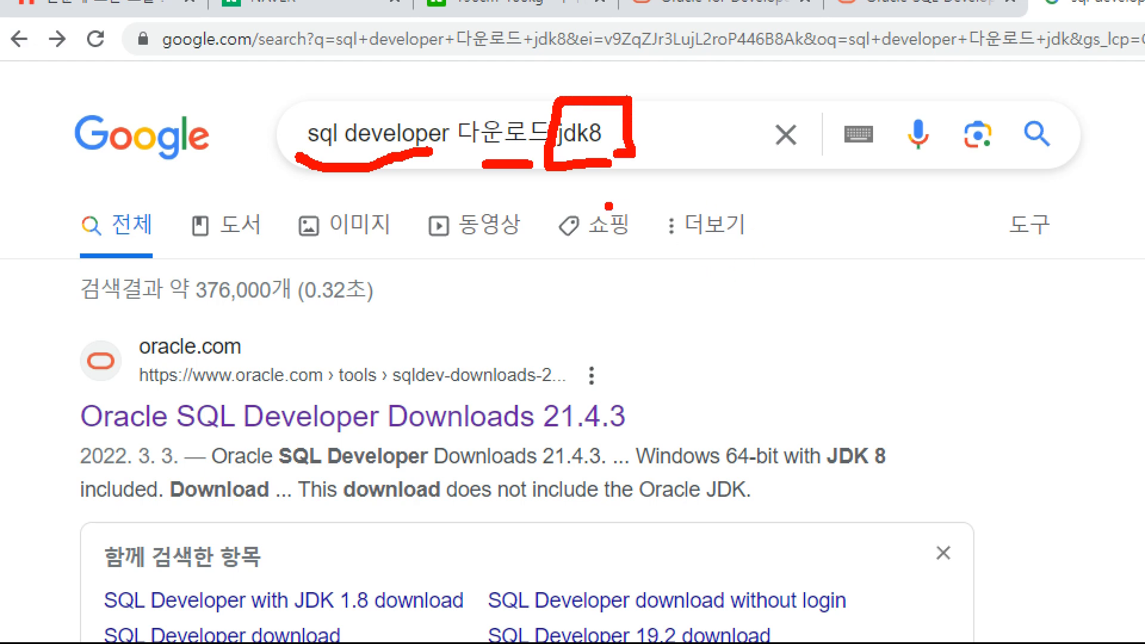
pyautogui.press('Escape')
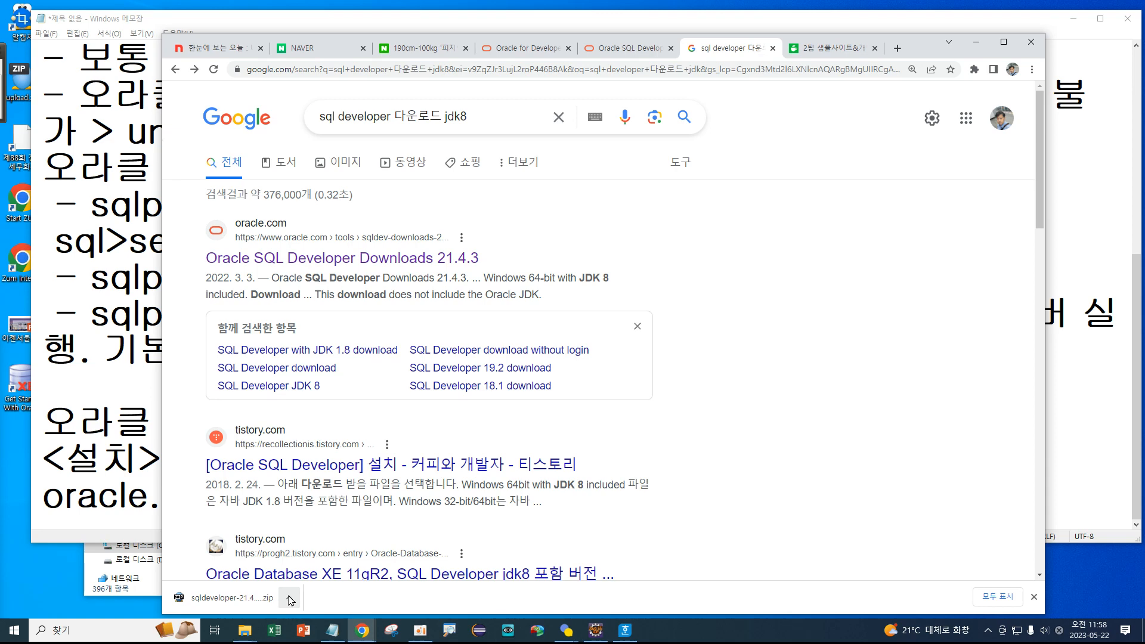
# Minimize Chrome and open the Downloads folder in File Explorer.
pyautogui.click(976, 45)
pyautogui.moveTo(244, 630)
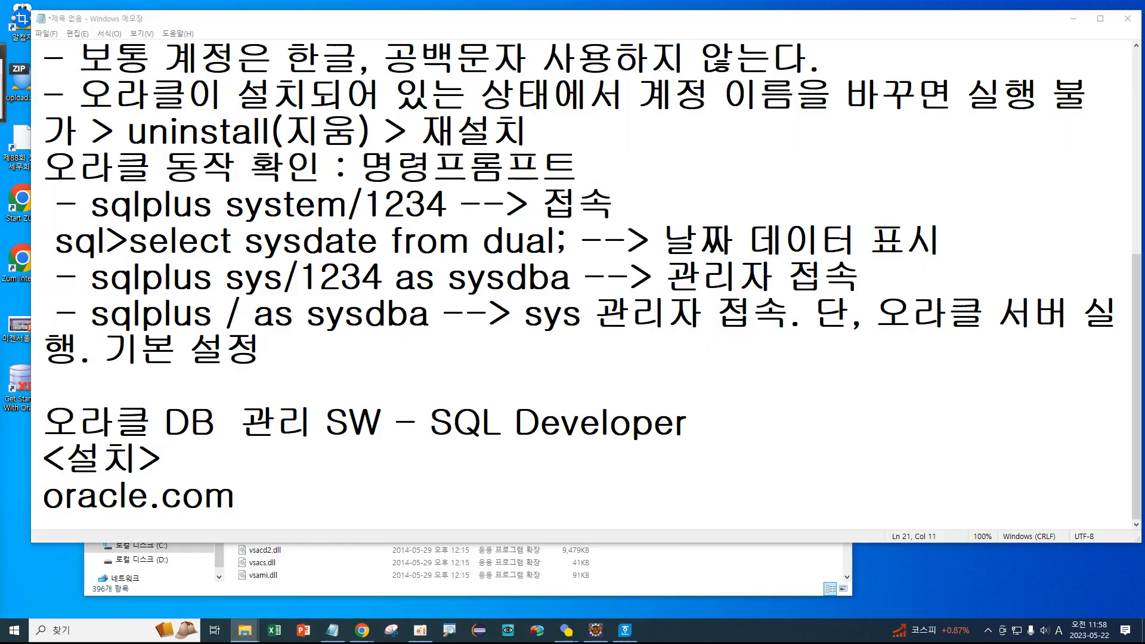
pyautogui.moveTo(0, 212); pyautogui.dragTo(804, 85)
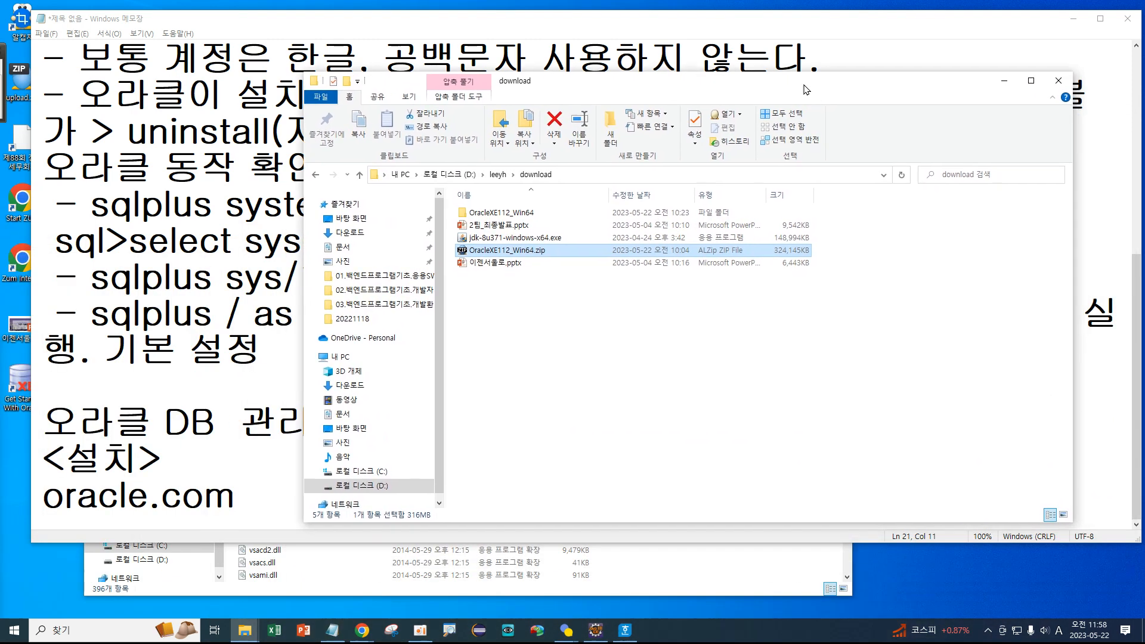
pyautogui.click(253, 631)
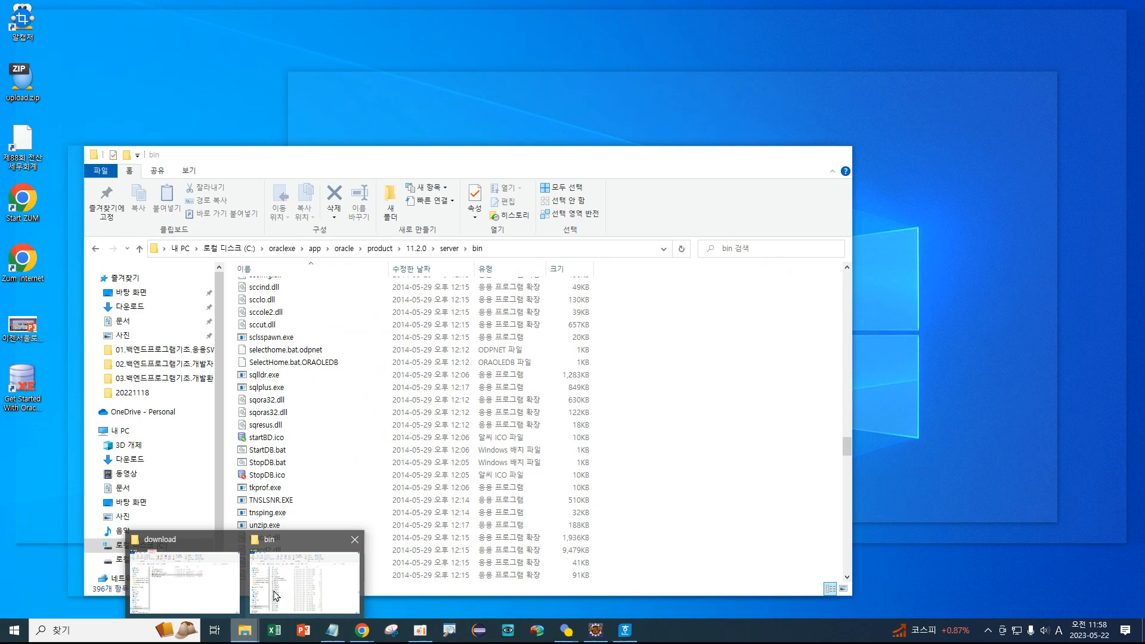
pyautogui.click(255, 612)
pyautogui.click(130, 459)
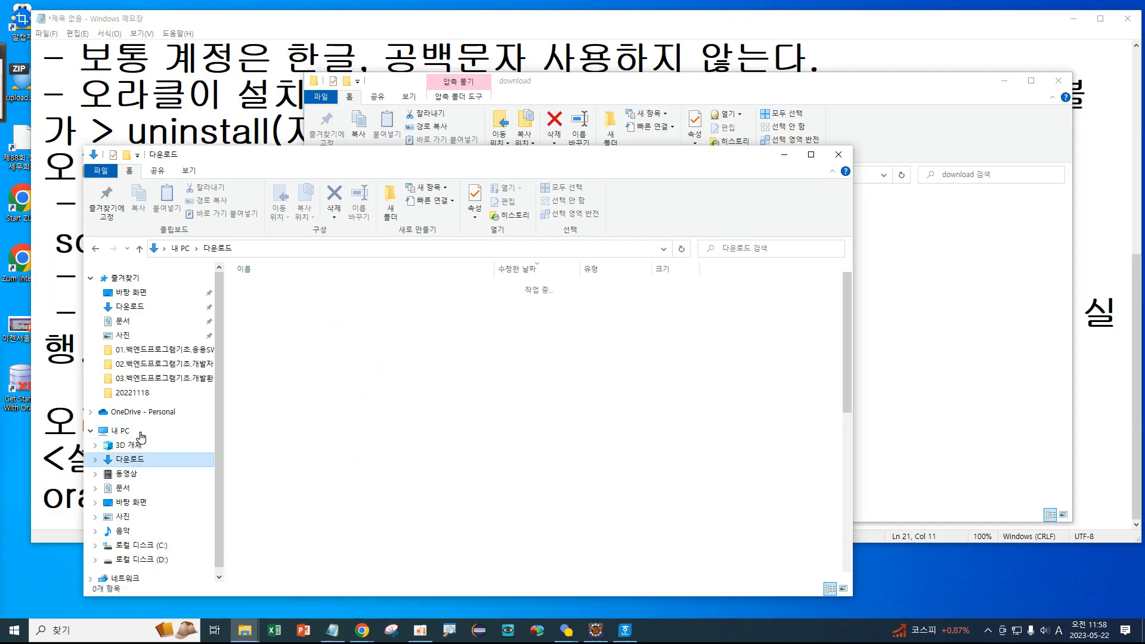
# Move sqldeveloper-21.4.3.063.0100-x64.zip into the D:\leeyh\download folder.
pyautogui.click(338, 306)
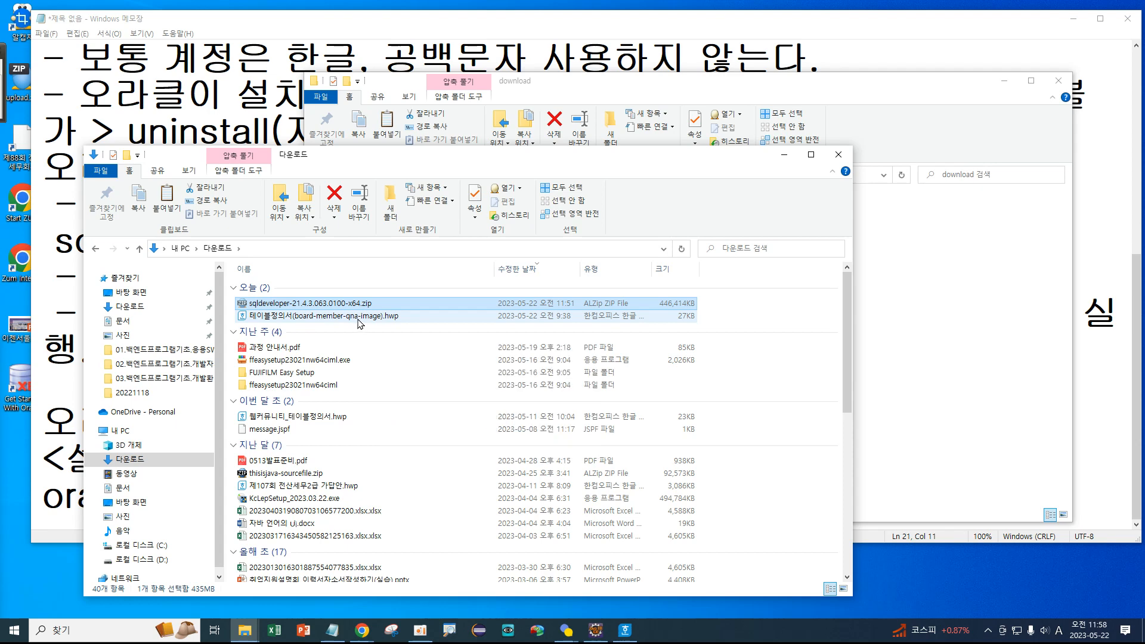
pyautogui.click(244, 631)
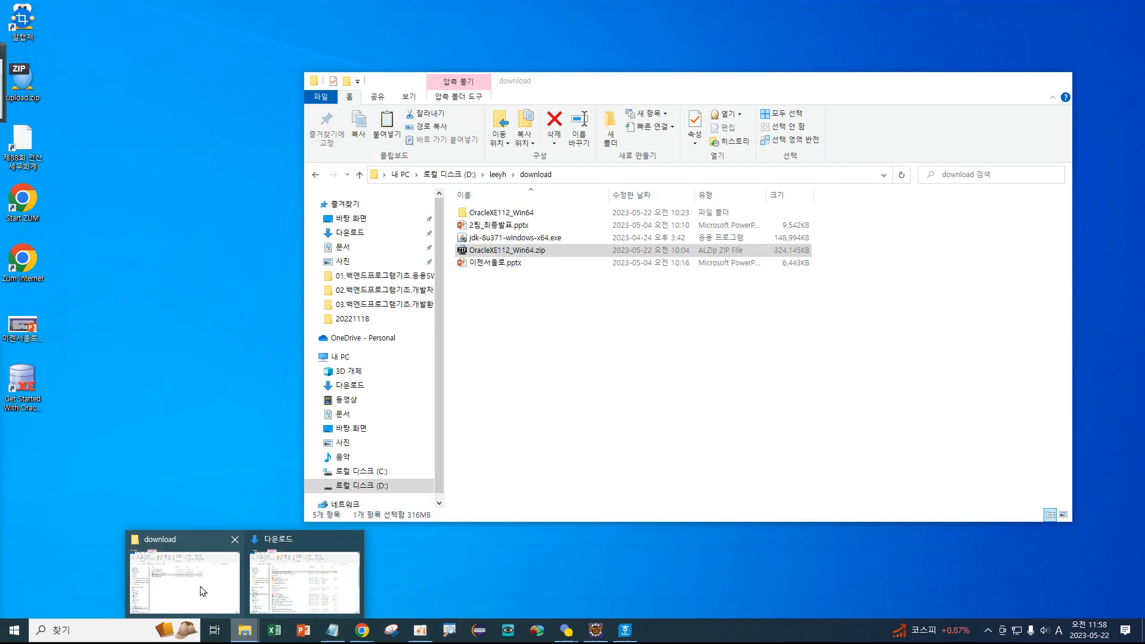
pyautogui.click(203, 590)
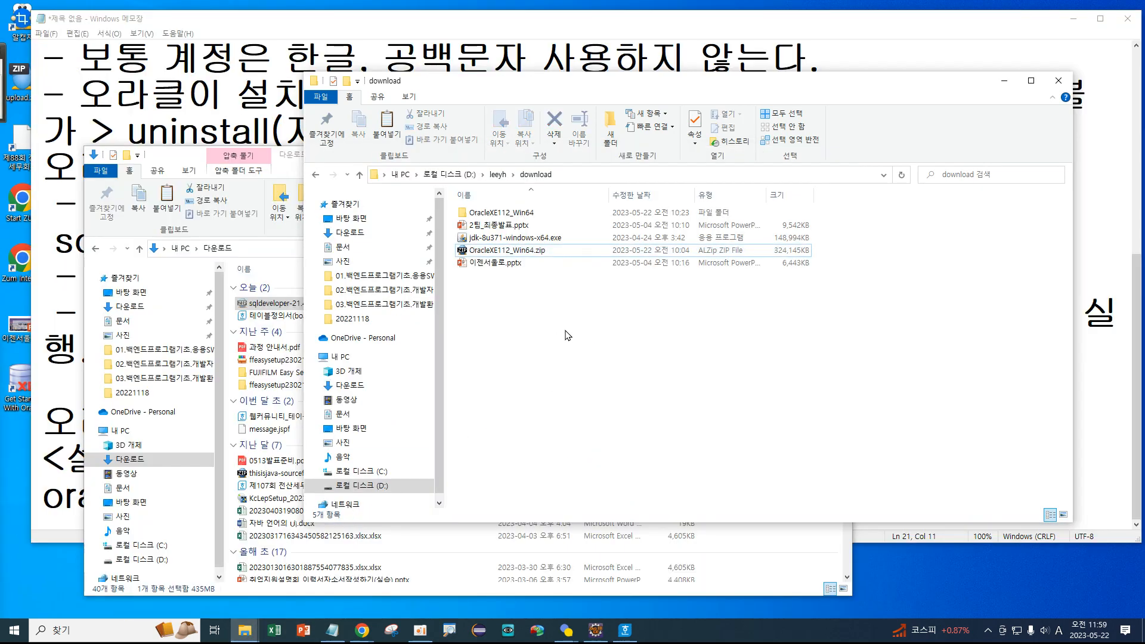
pyautogui.hotkey('ctrl', 'v')
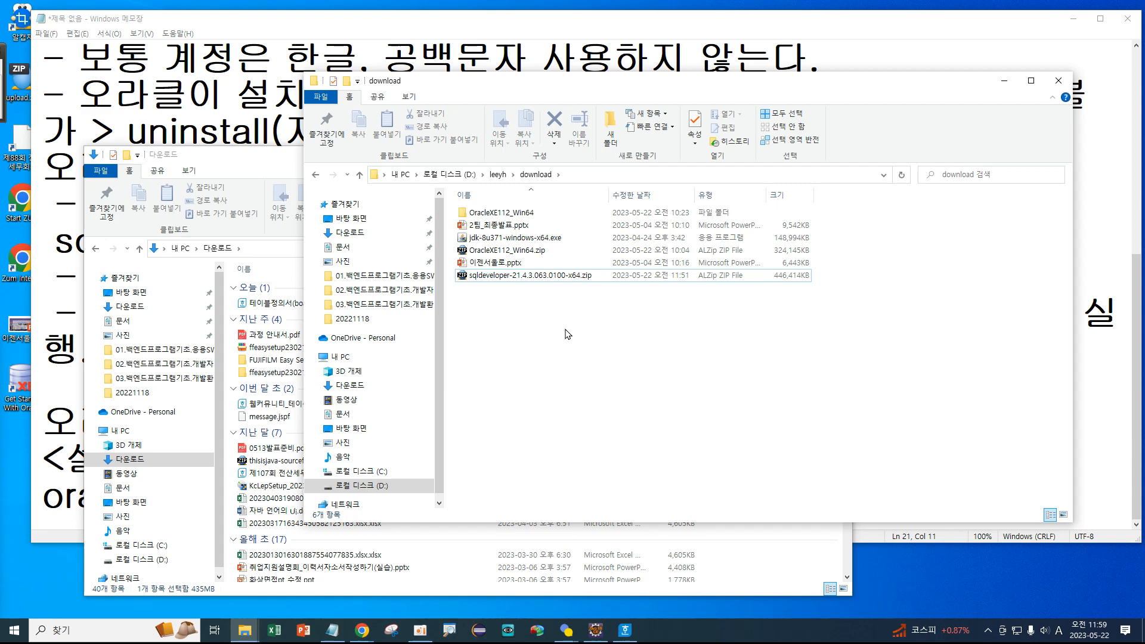
# Extract the zip with ALZip's '에 압축풀기' option and close the 2512-file completion summary.
pyautogui.rightClick(528, 275)
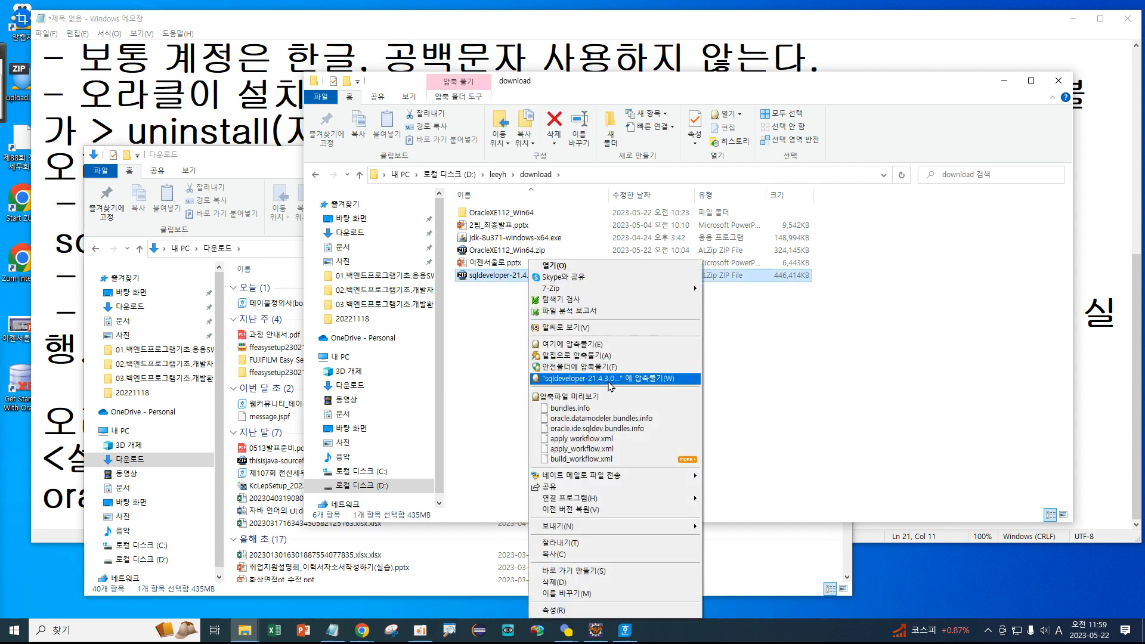
pyautogui.click(610, 379)
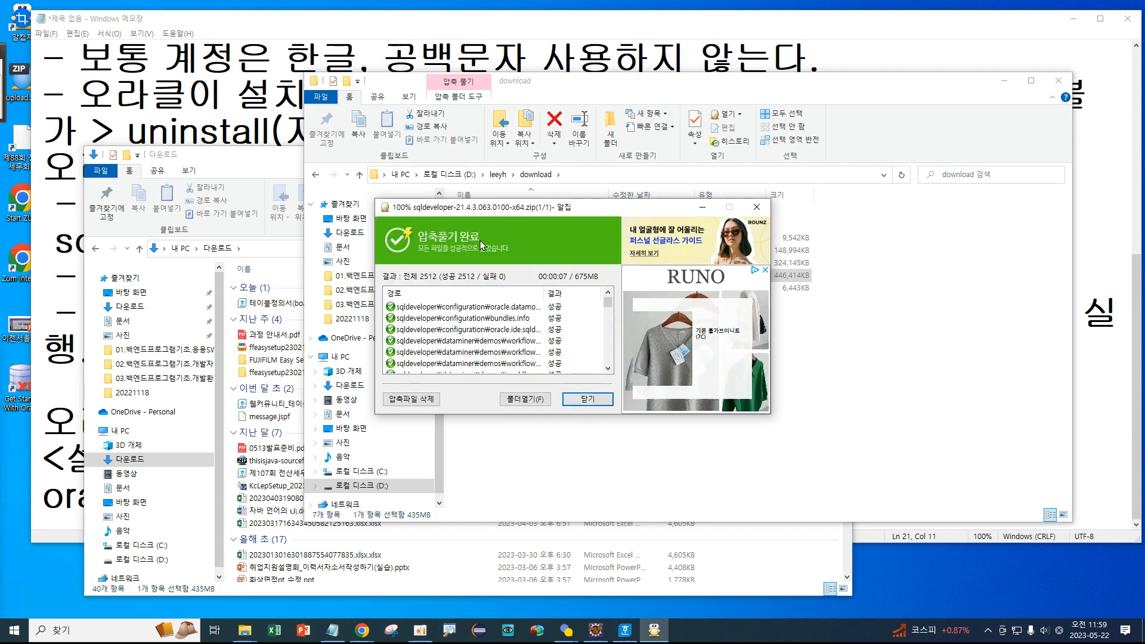
pyautogui.scroll(-10, 563, 316)
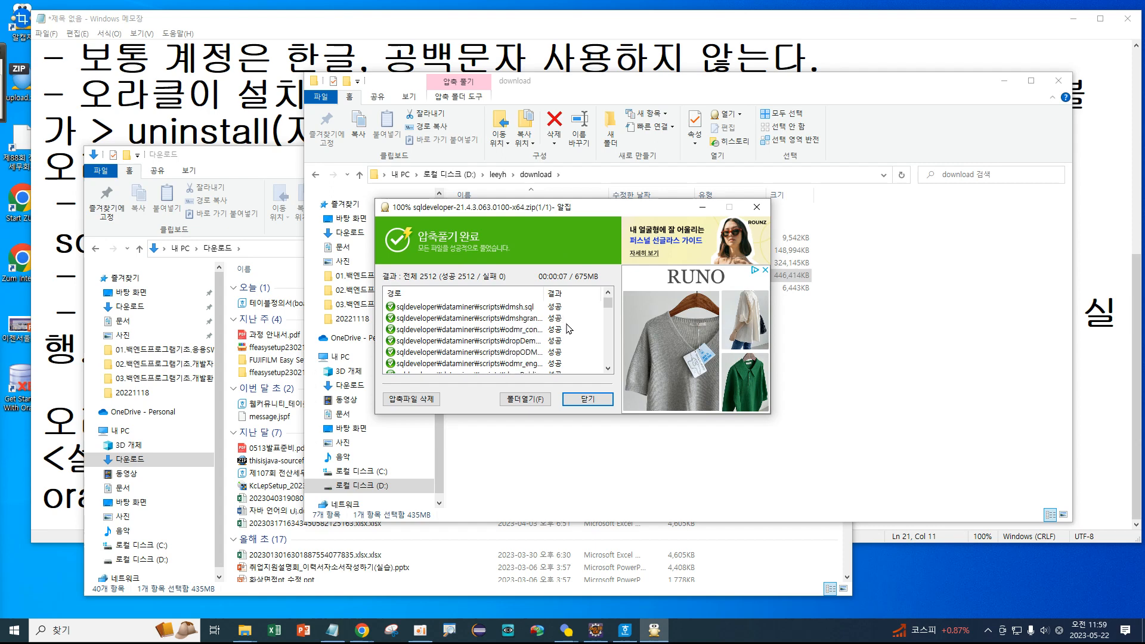
pyautogui.scroll(-5, 565, 327)
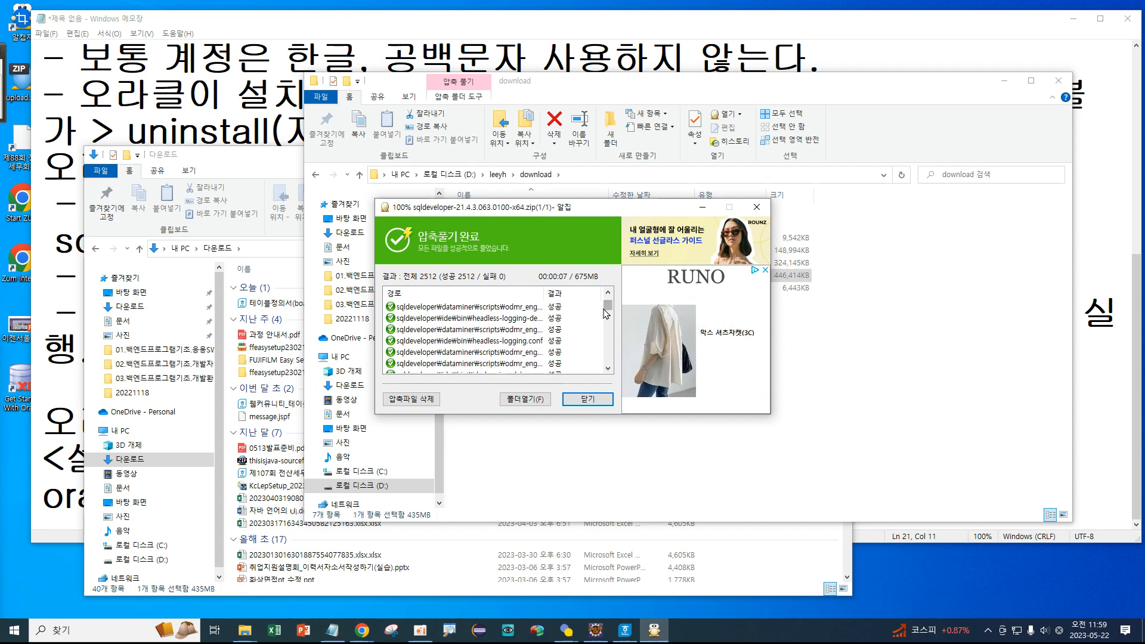
pyautogui.moveTo(608, 309); pyautogui.dragTo(609, 363)
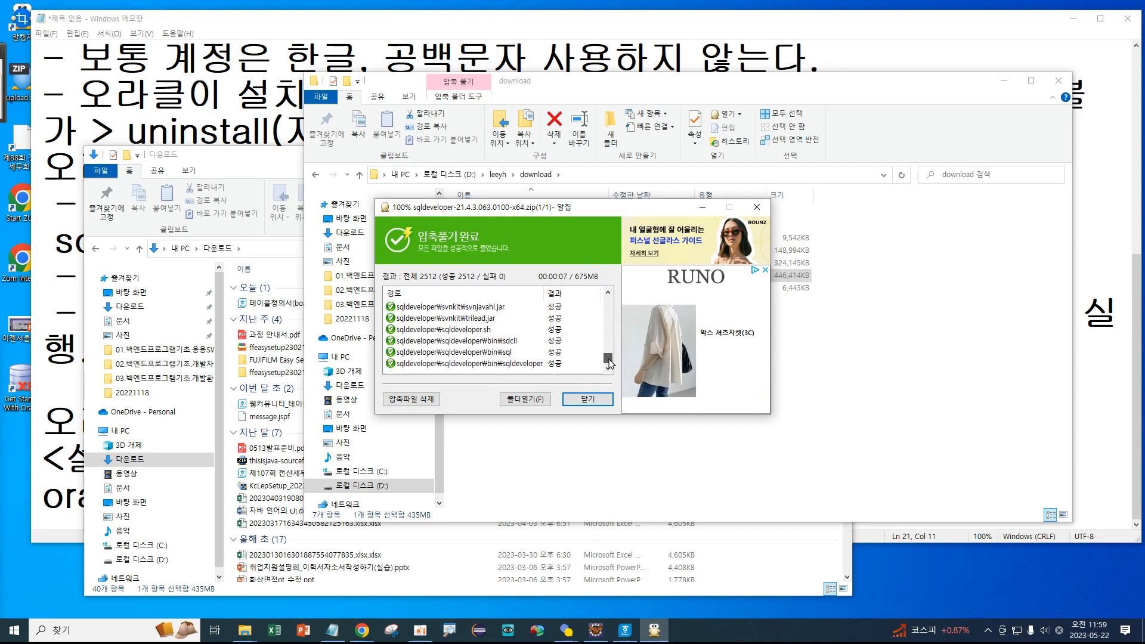
pyautogui.click(584, 399)
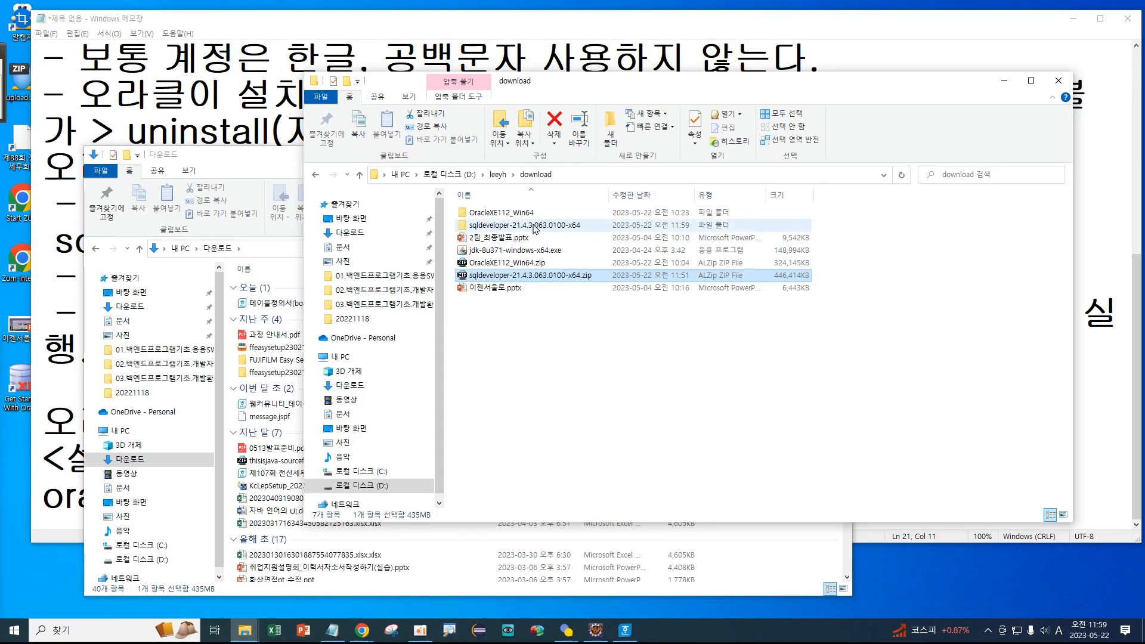
# Copy the inner sqldeveloper folder from sqldeveloper-21.4.3.063.0100-x64 to the root of C:.
pyautogui.doubleClick(556, 237)
pyautogui.hotkey('ctrl', '1')
pyautogui.click(482, 225)
pyautogui.moveTo(598, 212)
pyautogui.mouseDown()
pyautogui.moveTo(450, 179)
pyautogui.moveTo(544, 246)
pyautogui.moveTo(394, 234)
pyautogui.moveTo(537, 185)
pyautogui.moveTo(548, 231)
pyautogui.mouseUp()
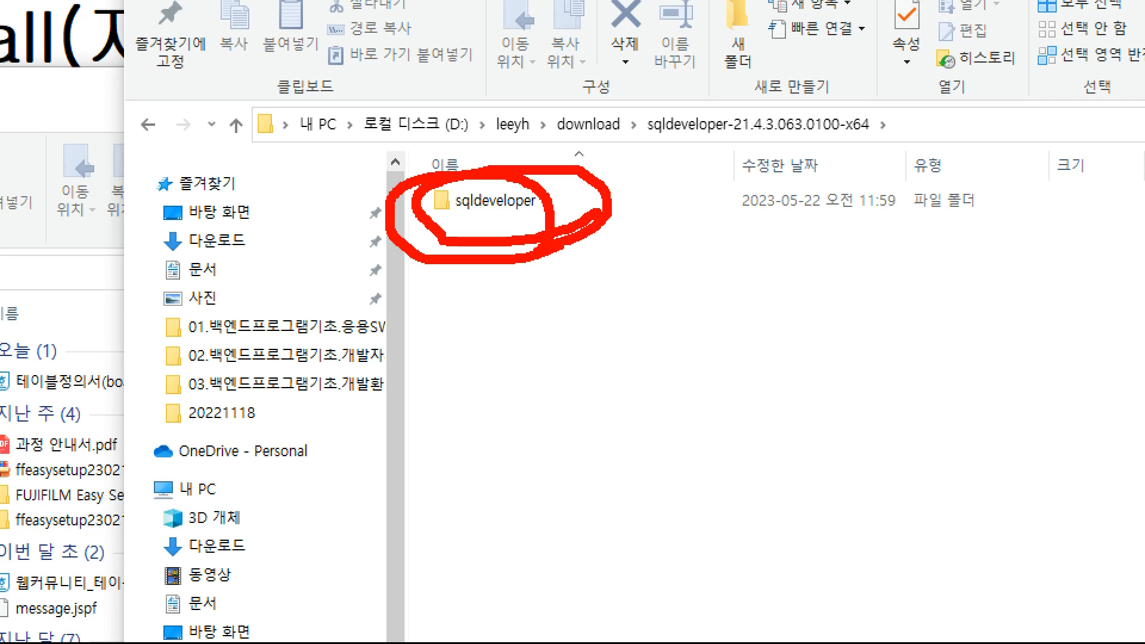
pyautogui.press('Escape')
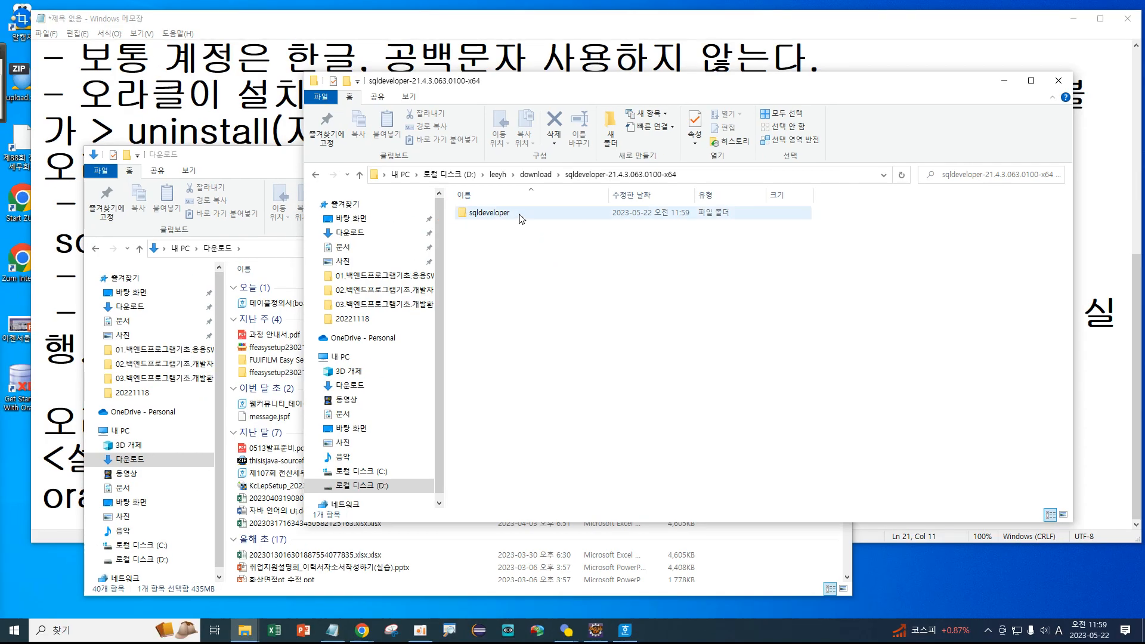
pyautogui.moveTo(516, 257); pyautogui.dragTo(456, 208)
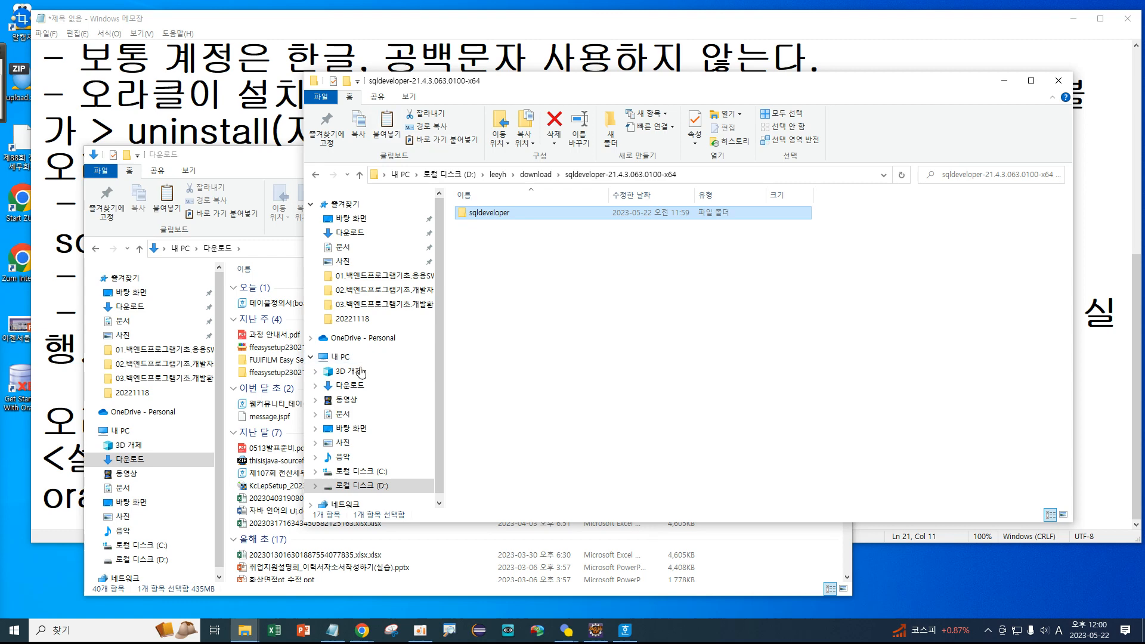
pyautogui.click(376, 473)
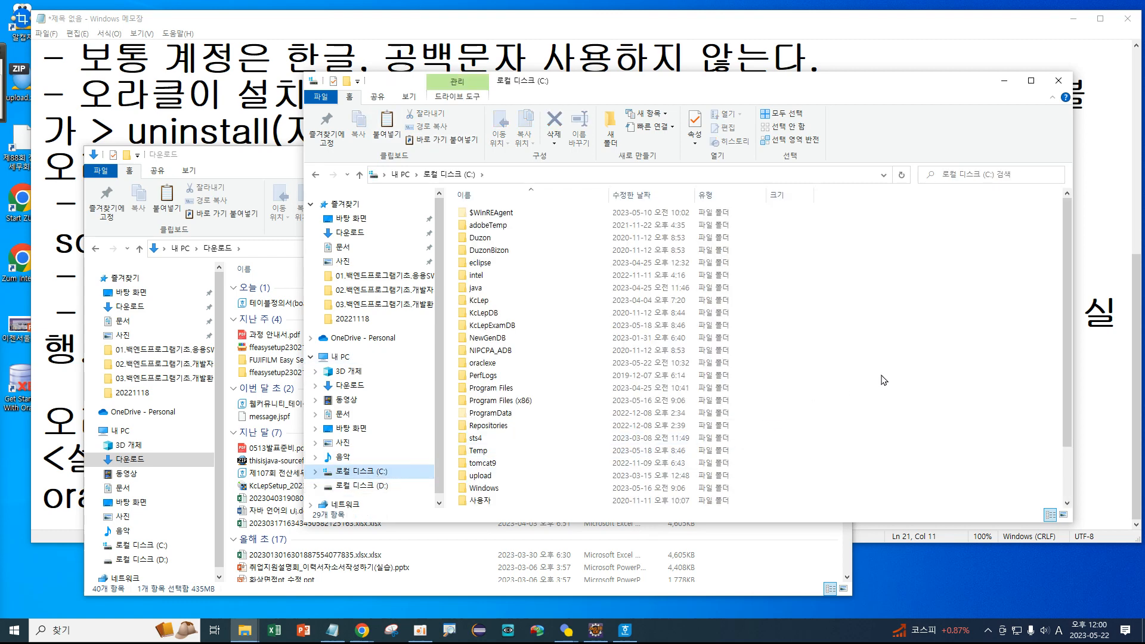
pyautogui.hotkey('ctrl', 'v')
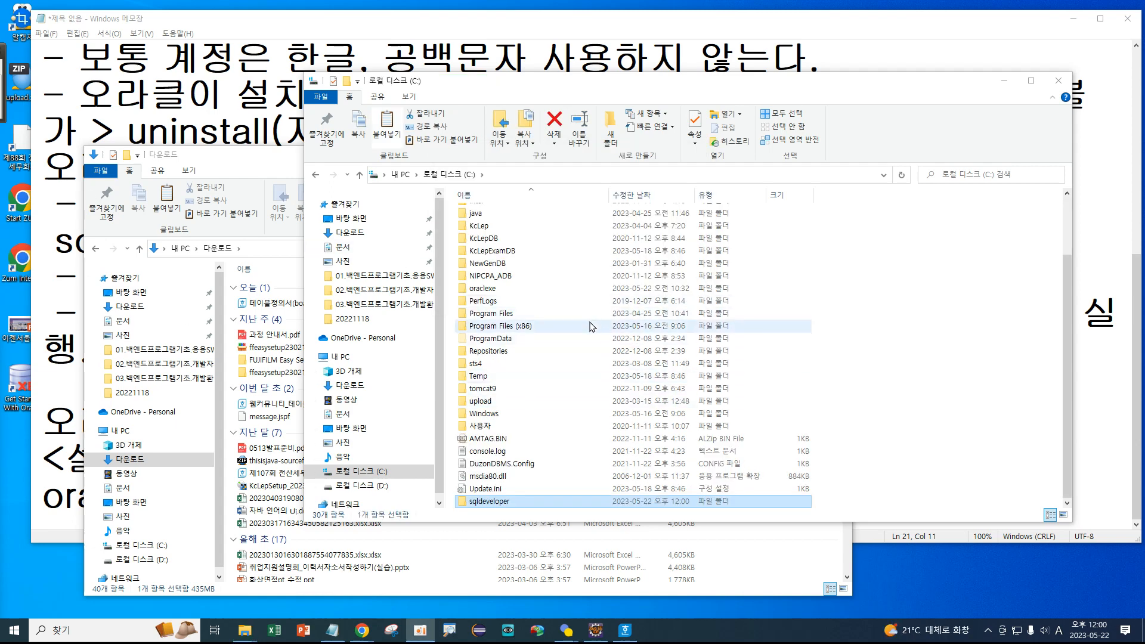
# Compare the new C:\sqldeveloper folder with the eclipse folder in the C: drive listing.
pyautogui.doubleClick(467, 502)
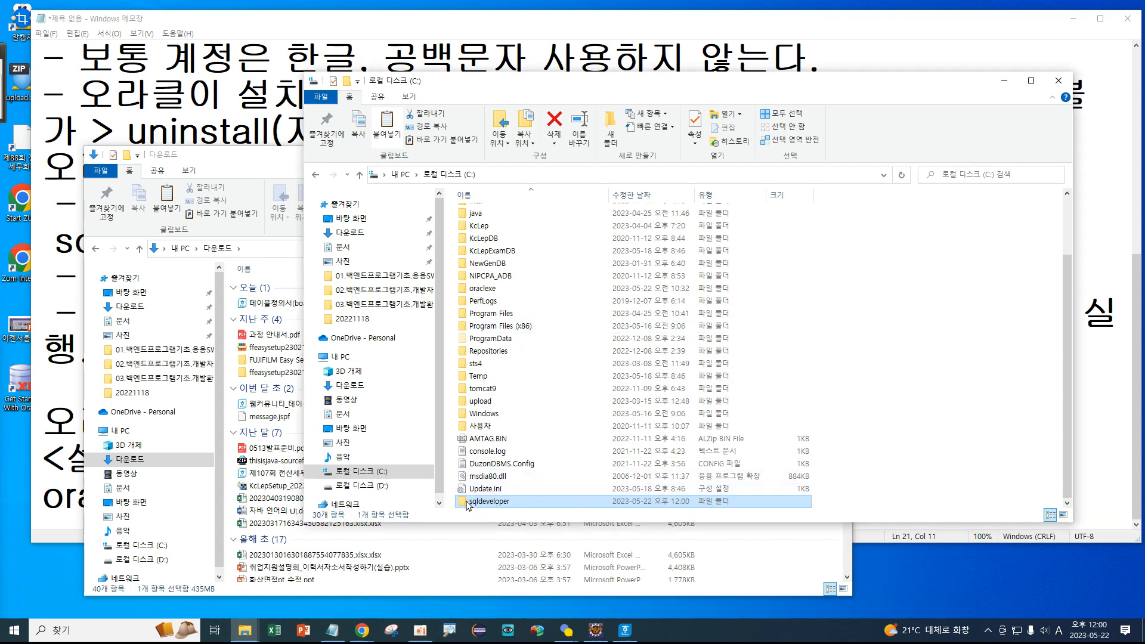
pyautogui.click(451, 174)
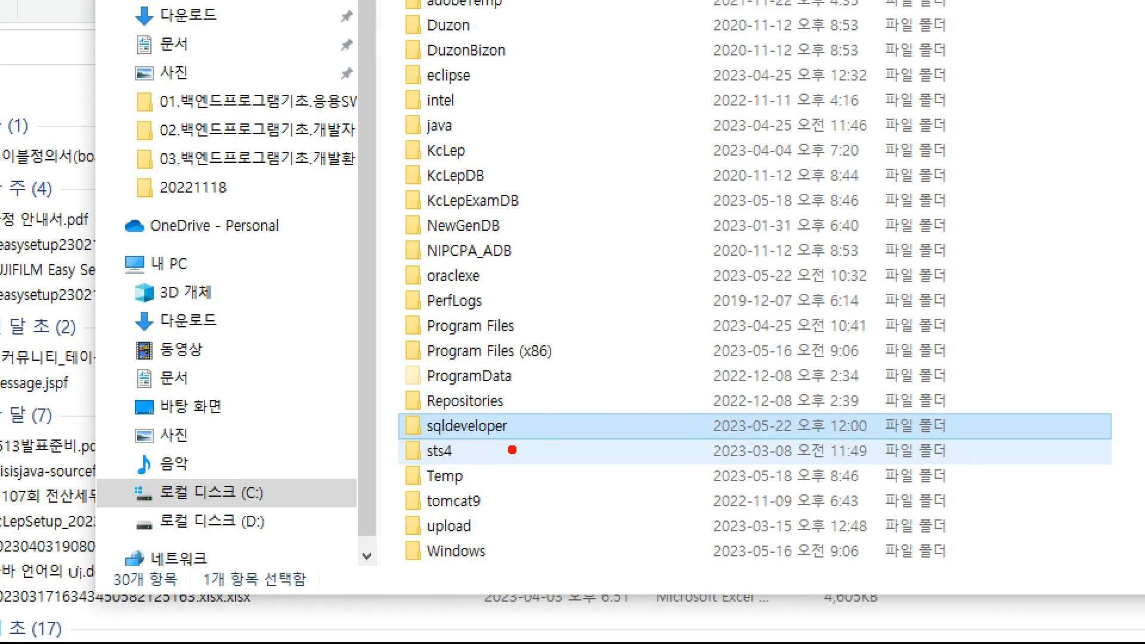
pyautogui.moveTo(383, 417); pyautogui.dragTo(570, 441)
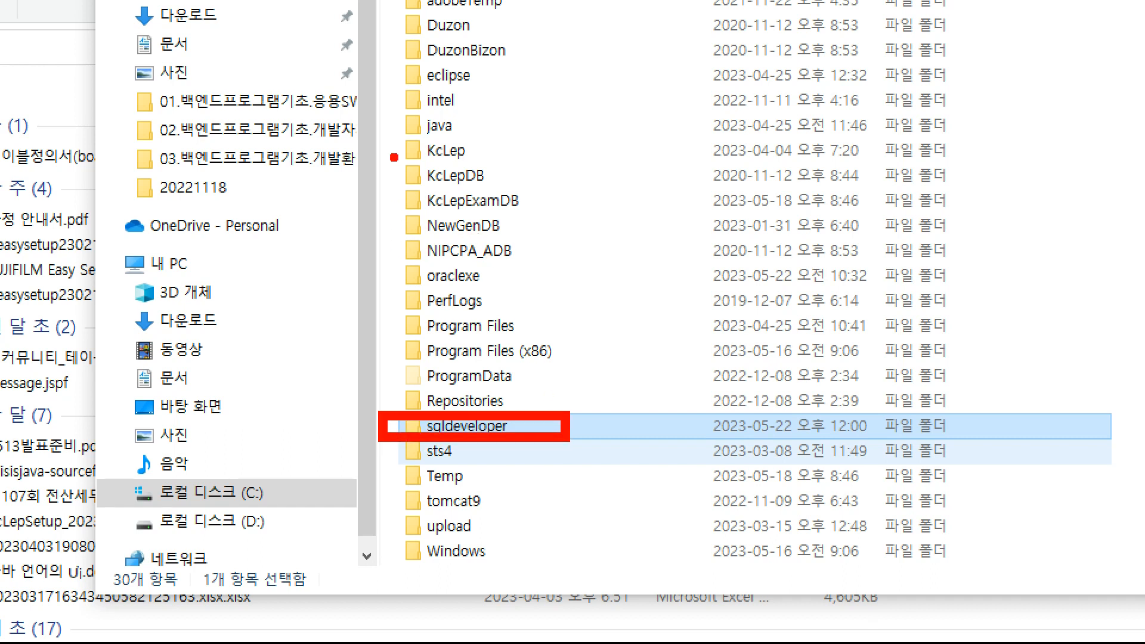
pyautogui.moveTo(382, 59)
pyautogui.mouseDown()
pyautogui.moveTo(478, 93)
pyautogui.moveTo(528, 93)
pyautogui.mouseUp()
pyautogui.moveTo(560, 45)
pyautogui.mouseDown()
pyautogui.moveTo(537, 79)
pyautogui.moveTo(573, 53)
pyautogui.mouseUp()
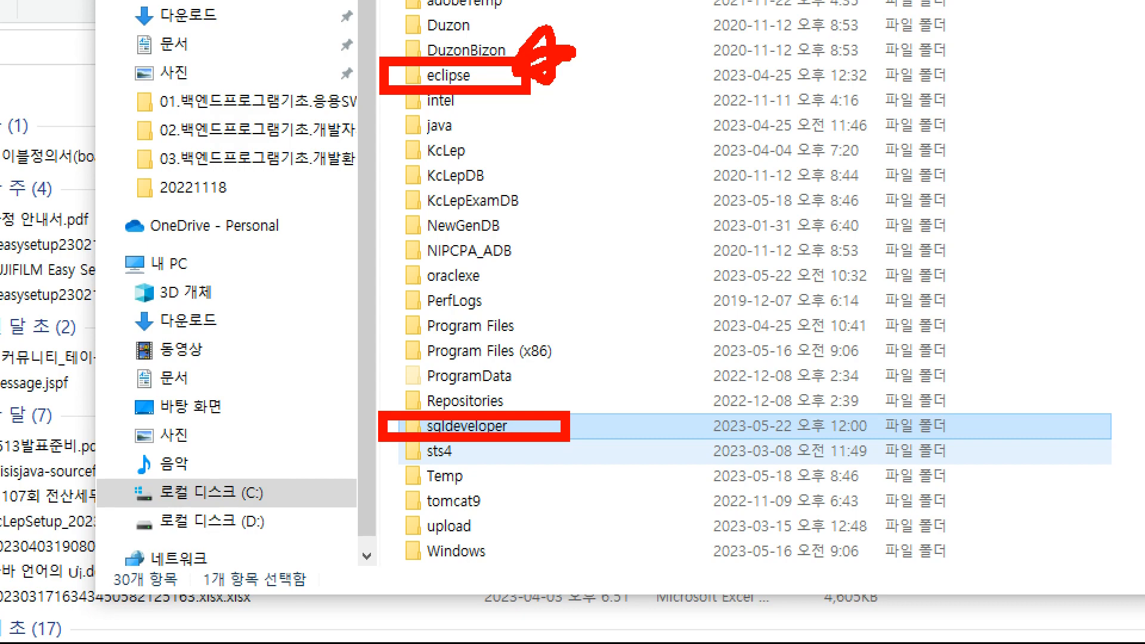
pyautogui.press('Escape')
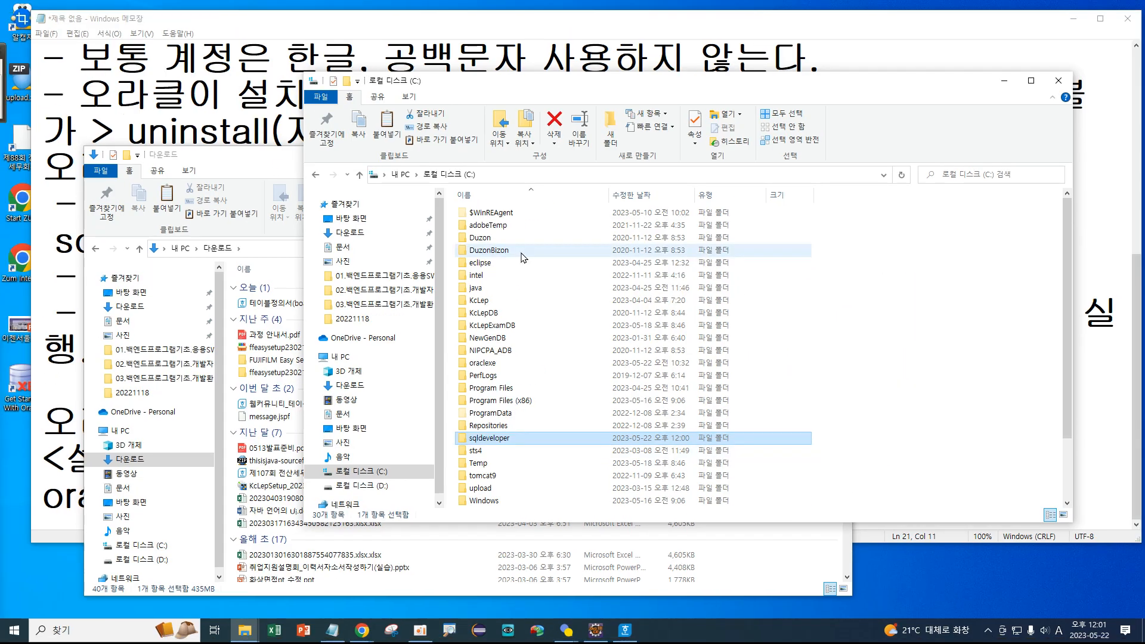
# Open C:\sqldeveloper and point out sqldeveloper.exe and the jdk folder.
pyautogui.doubleClick(489, 442)
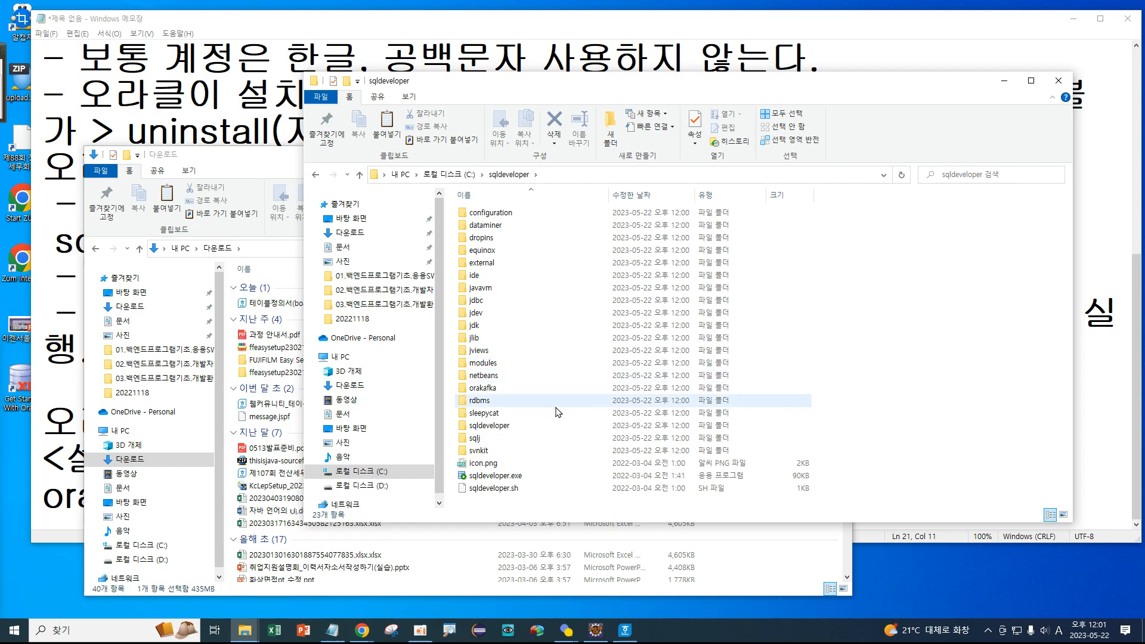
pyautogui.click(499, 478)
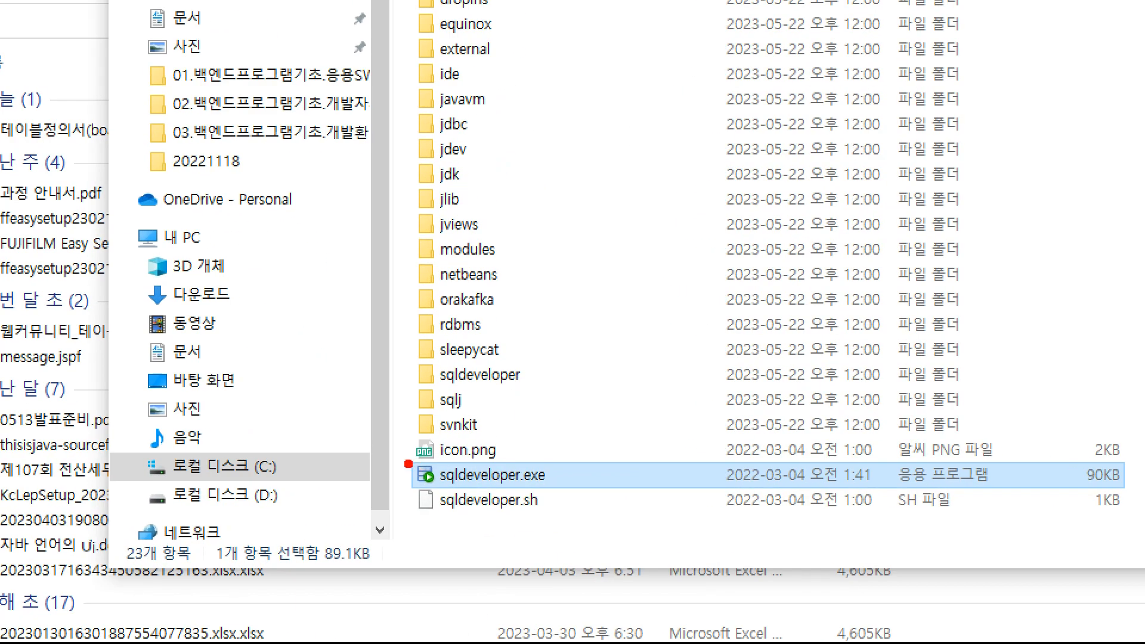
pyautogui.moveTo(384, 455)
pyautogui.mouseDown()
pyautogui.moveTo(669, 486)
pyautogui.moveTo(639, 491)
pyautogui.moveTo(671, 436)
pyautogui.mouseUp()
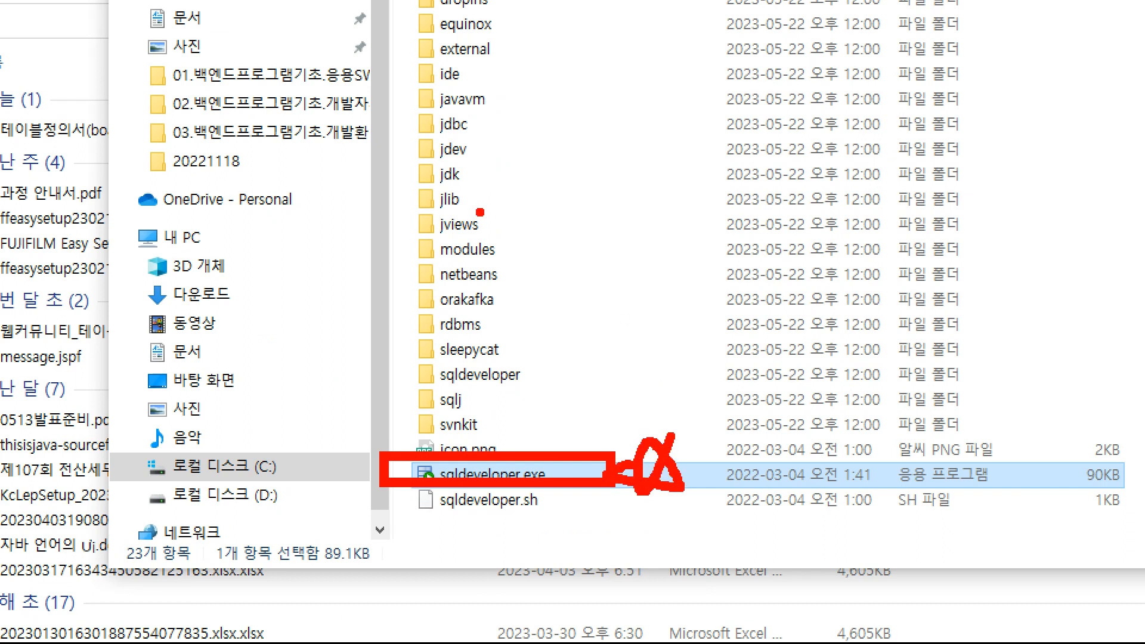
pyautogui.moveTo(476, 176)
pyautogui.mouseDown()
pyautogui.moveTo(420, 177)
pyautogui.moveTo(477, 146)
pyautogui.moveTo(471, 174)
pyautogui.mouseUp()
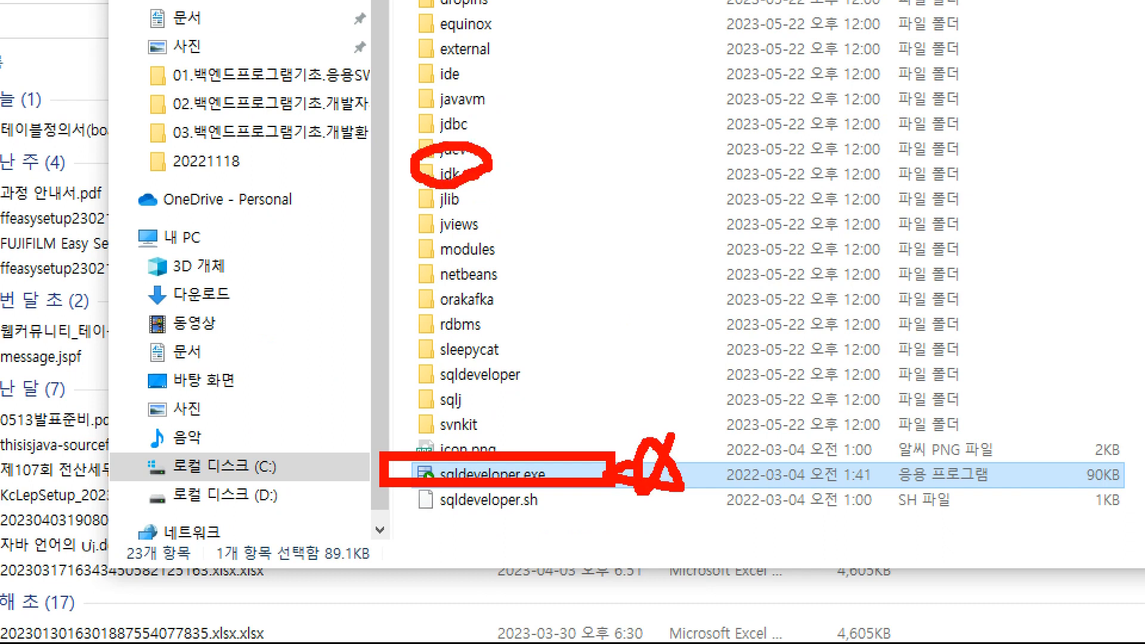
pyautogui.moveTo(421, 121)
pyautogui.mouseDown()
pyautogui.moveTo(484, 139)
pyautogui.moveTo(423, 110)
pyautogui.mouseUp()
pyautogui.press('Escape')
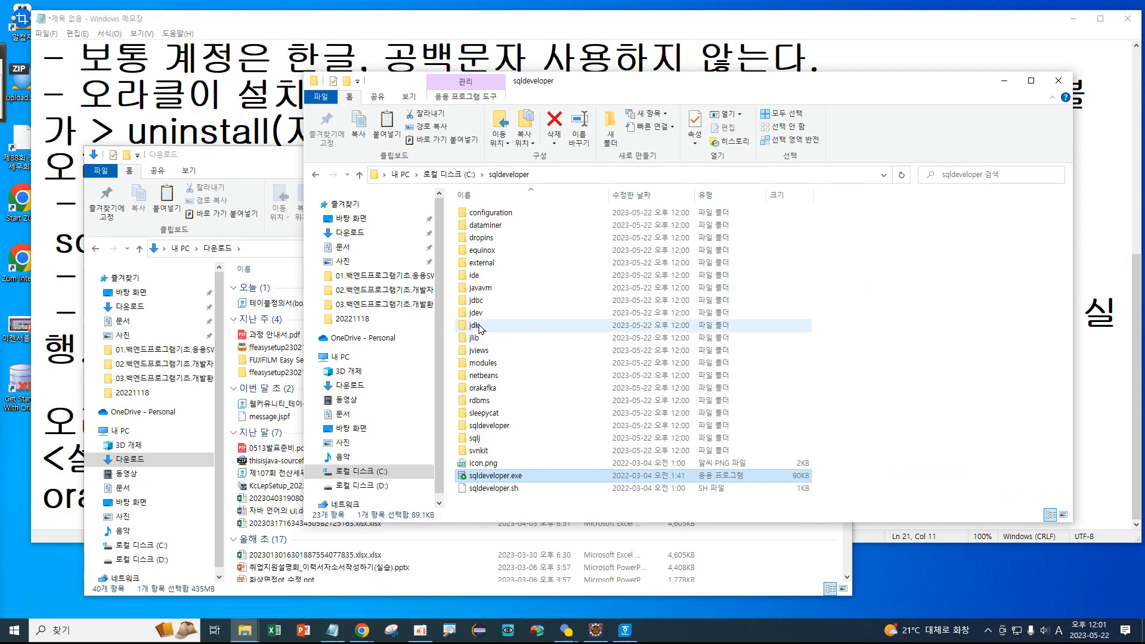
# Check that jdk contains a jre folder, then return to the sqldeveloper folder.
pyautogui.doubleClick(470, 327)
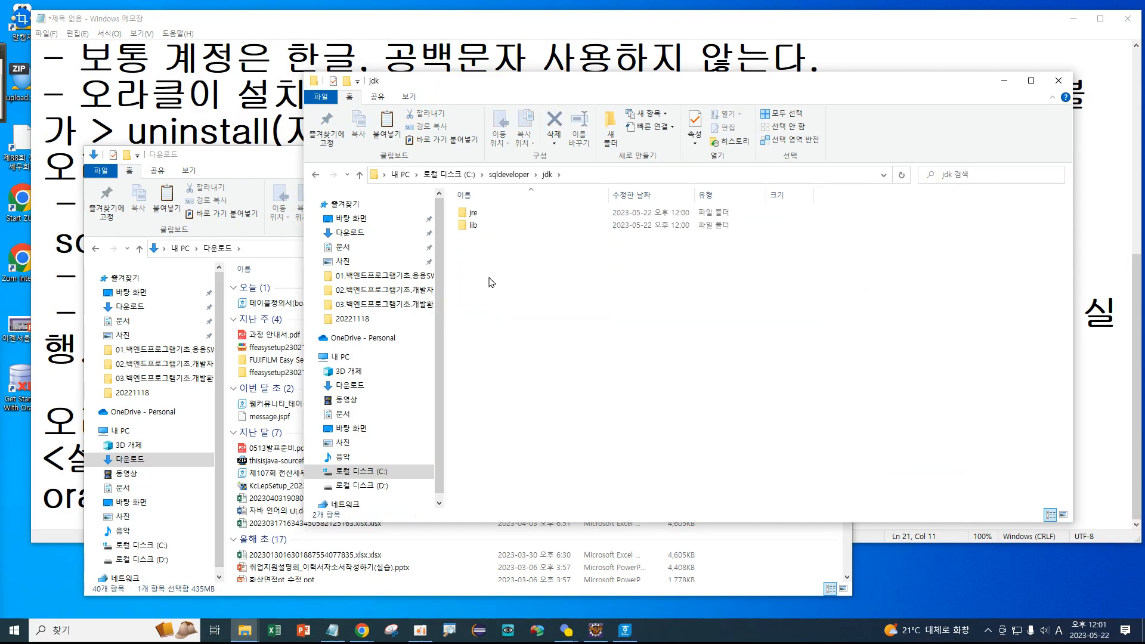
pyautogui.hotkey('ctrl', '1')
pyautogui.click(492, 231)
pyautogui.moveTo(487, 211)
pyautogui.mouseDown()
pyautogui.moveTo(411, 214)
pyautogui.moveTo(486, 170)
pyautogui.moveTo(491, 210)
pyautogui.mouseUp()
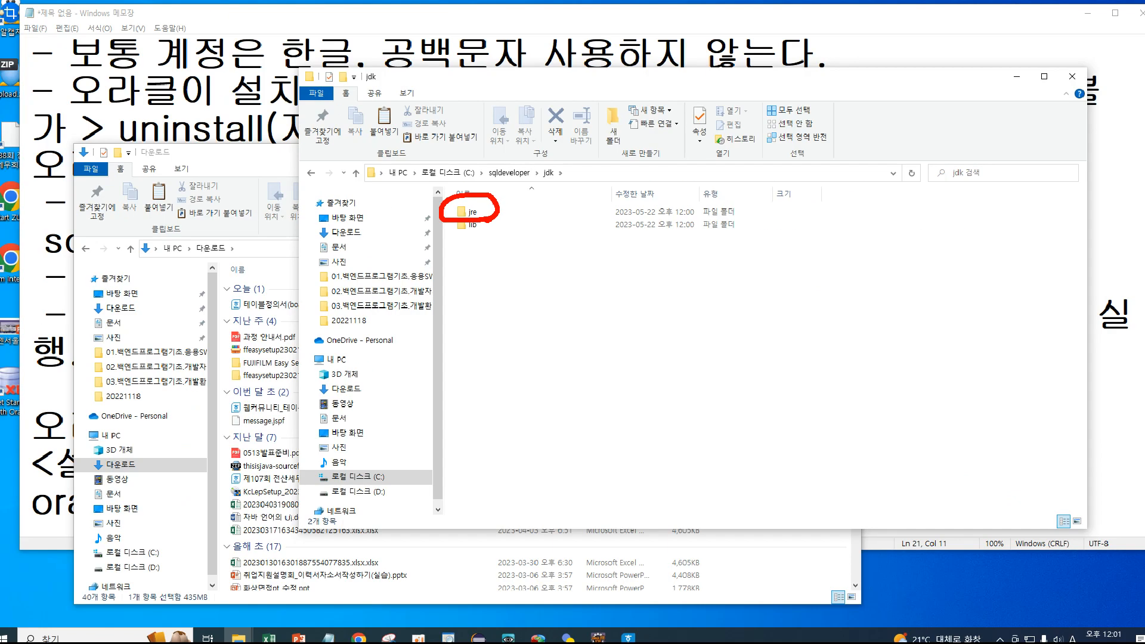
pyautogui.doubleClick(471, 199)
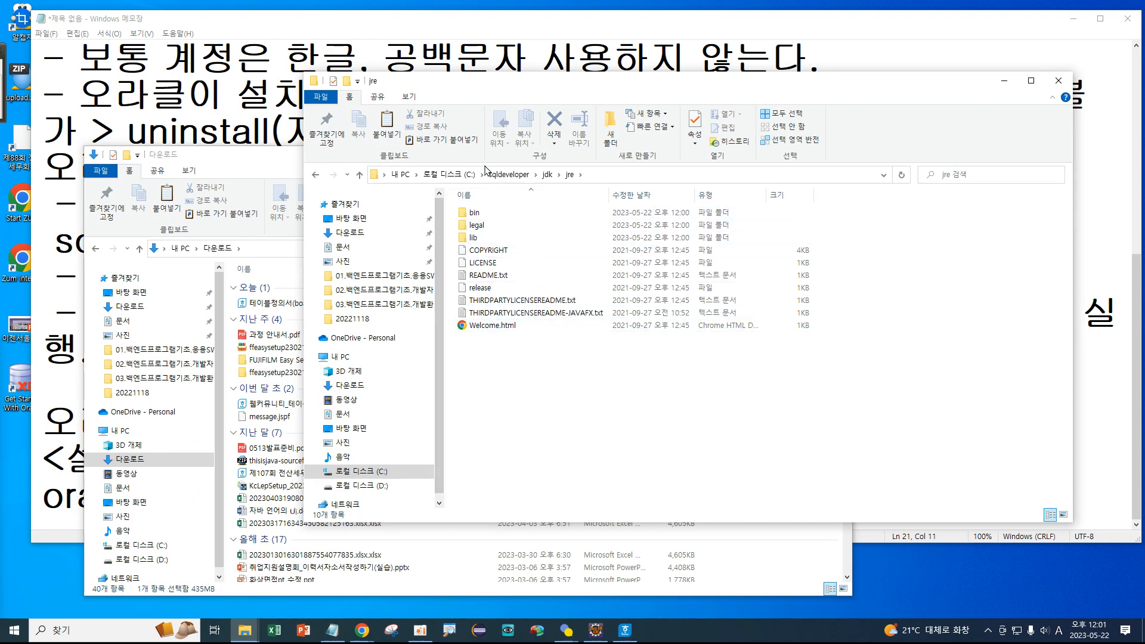
pyautogui.click(510, 174)
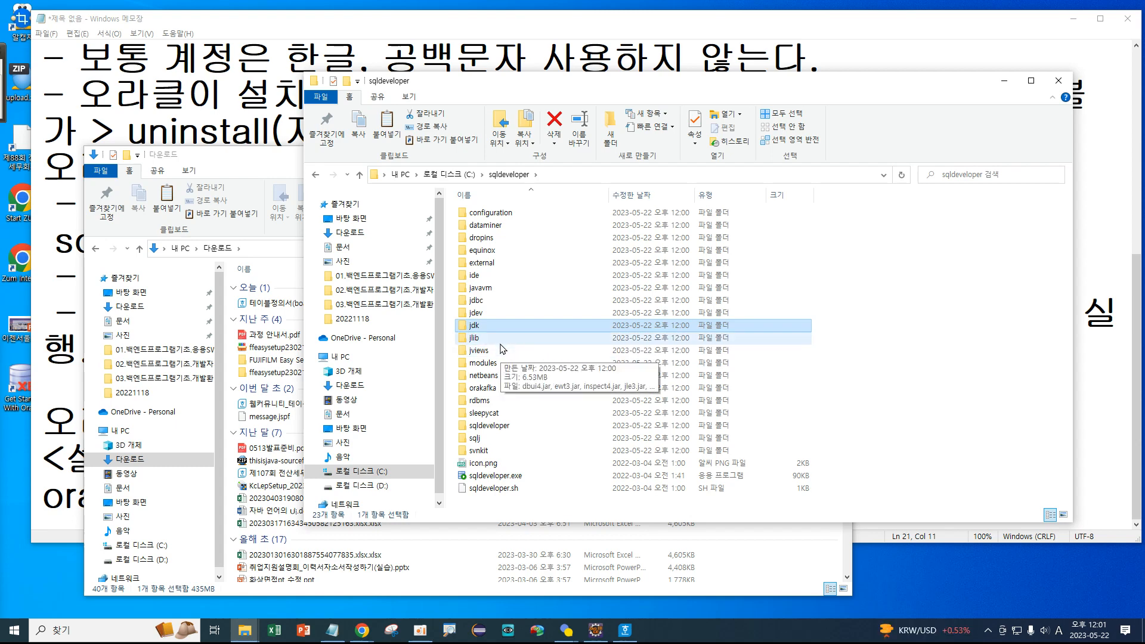
# Pin sqldeveloper.exe to the taskbar with 작업 표시줄에 고정, then run it.
pyautogui.click(495, 477)
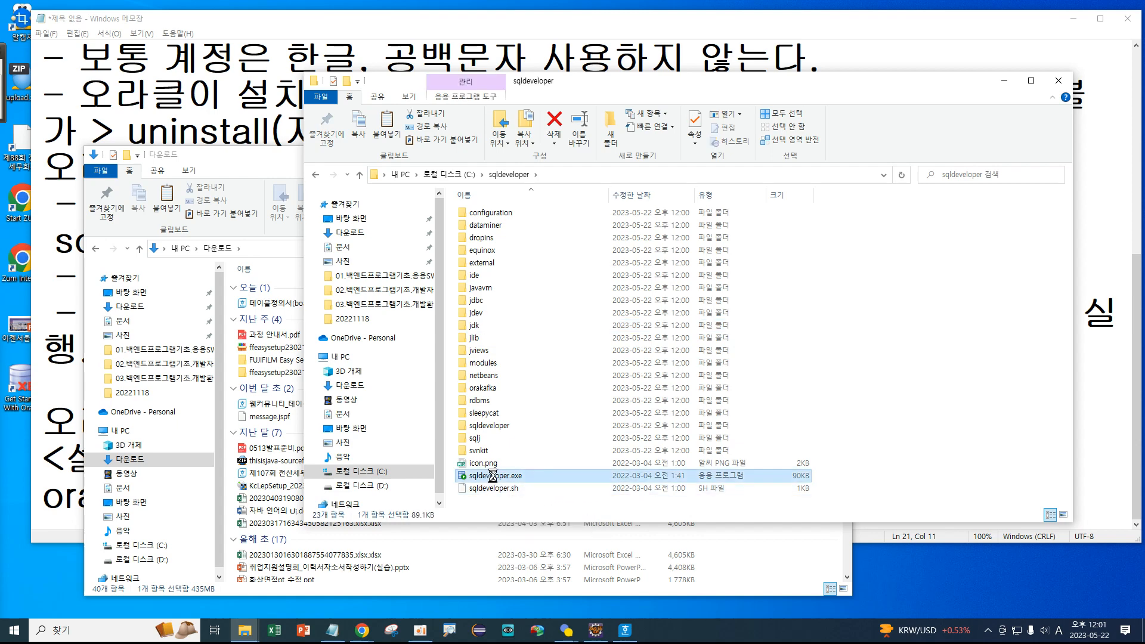
pyautogui.rightClick(498, 477)
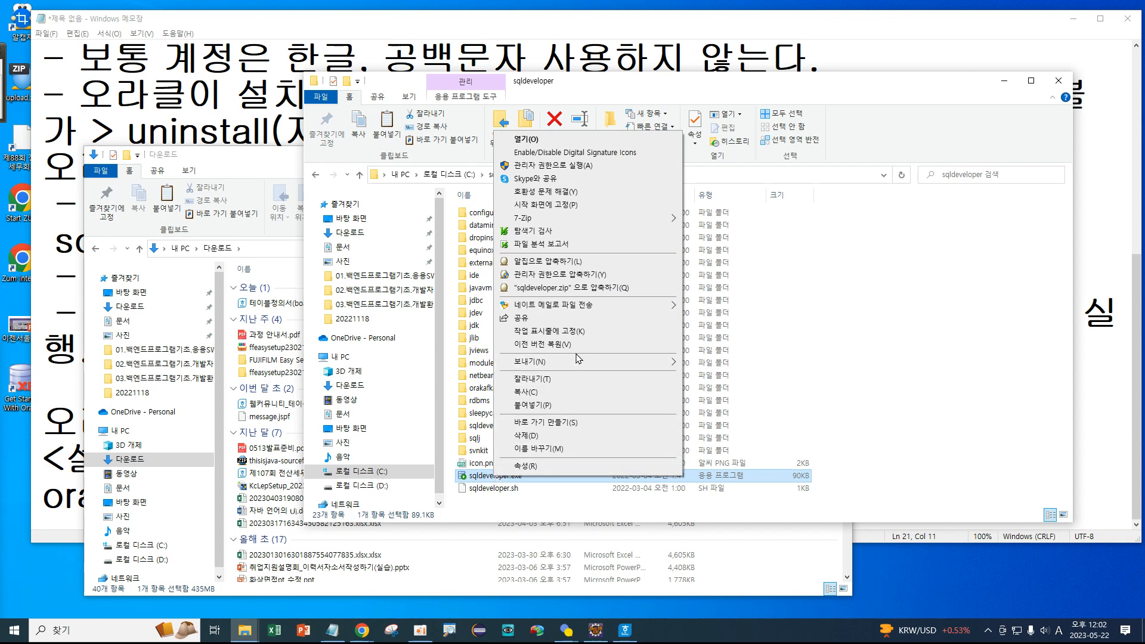
pyautogui.click(577, 332)
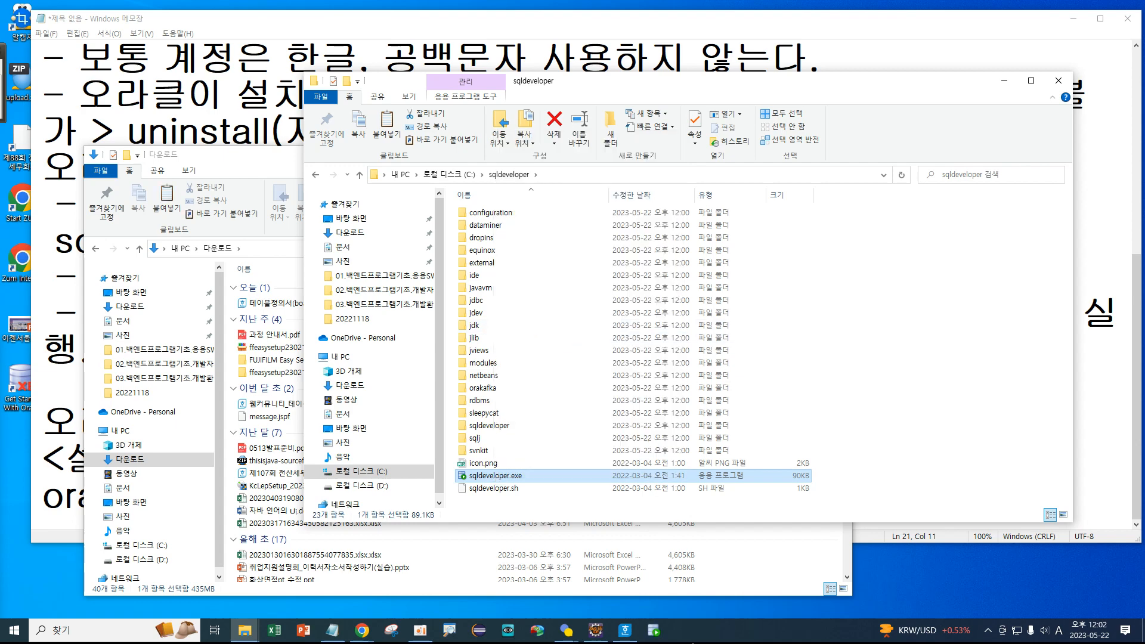
pyautogui.doubleClick(501, 476)
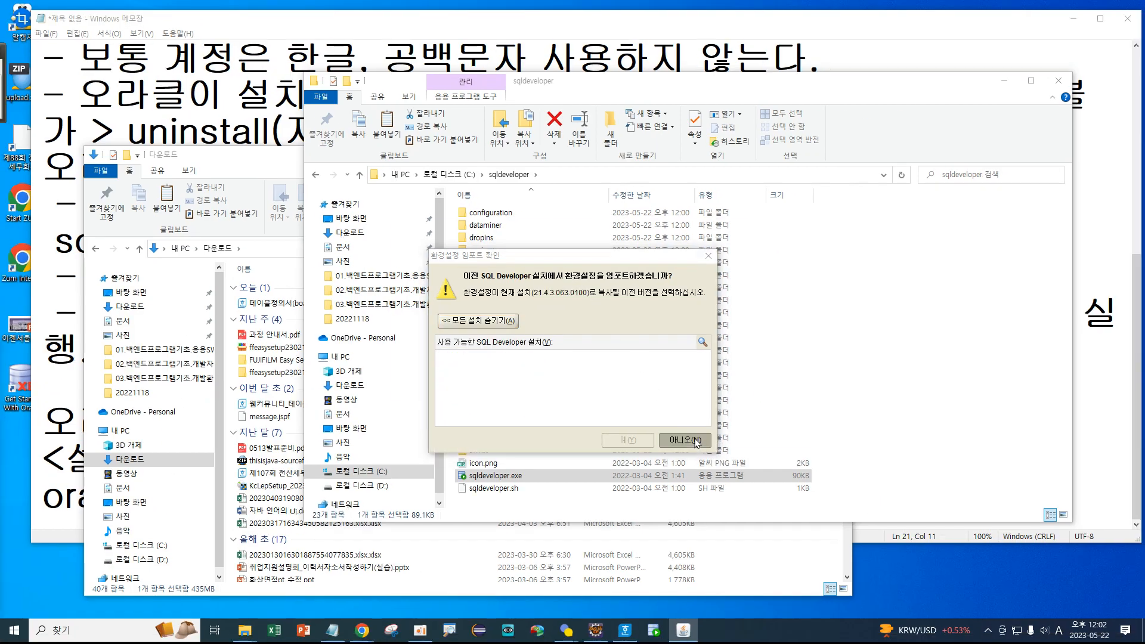
# Answer 아니오 to importing settings and untick 'Oracle로 자동화된 사용 보고 보내기 허용'.
pyautogui.click(684, 440)
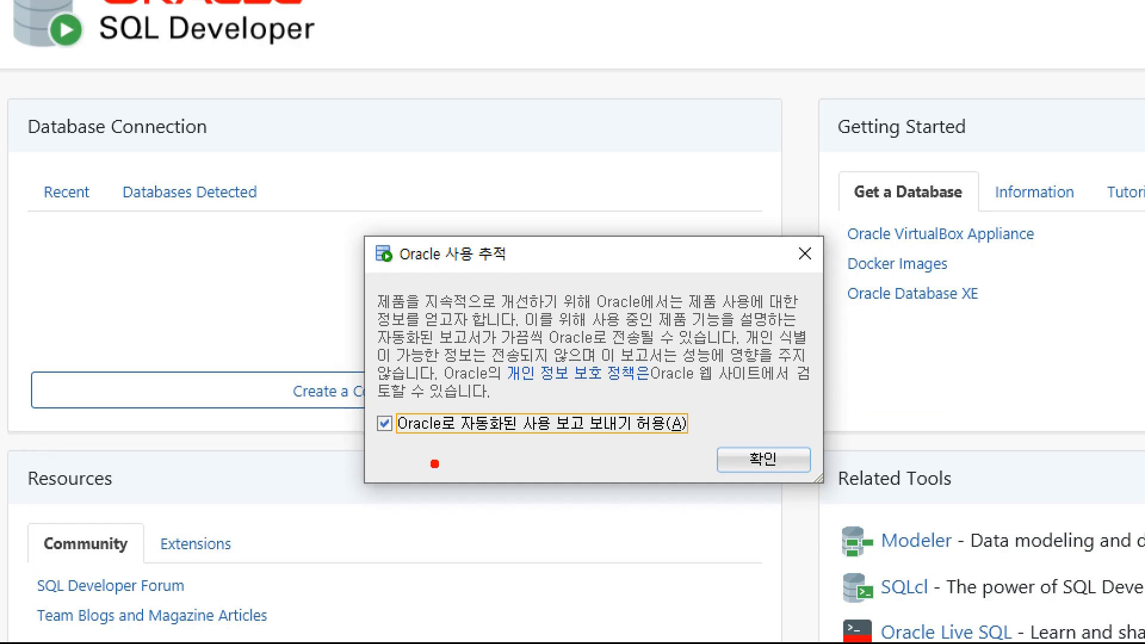
pyautogui.moveTo(402, 446); pyautogui.dragTo(703, 446)
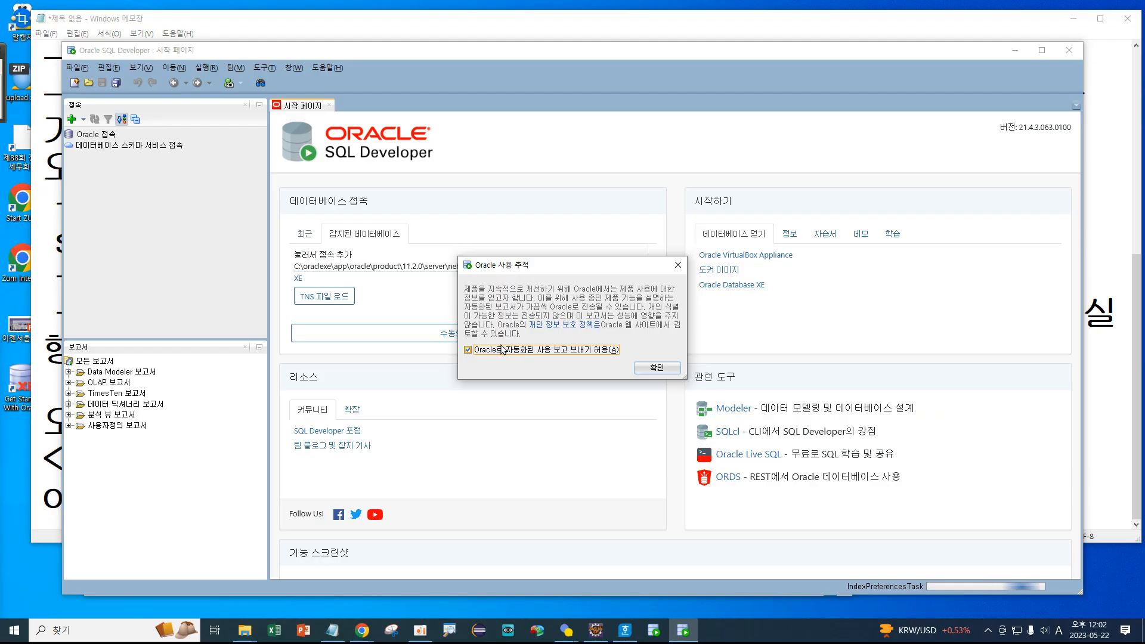
pyautogui.click(384, 424)
# Confirm the usage dialog, untick 시작 시 표시 on the Start Page, and close the 시작 페이지 tab.
pyautogui.click(670, 370)
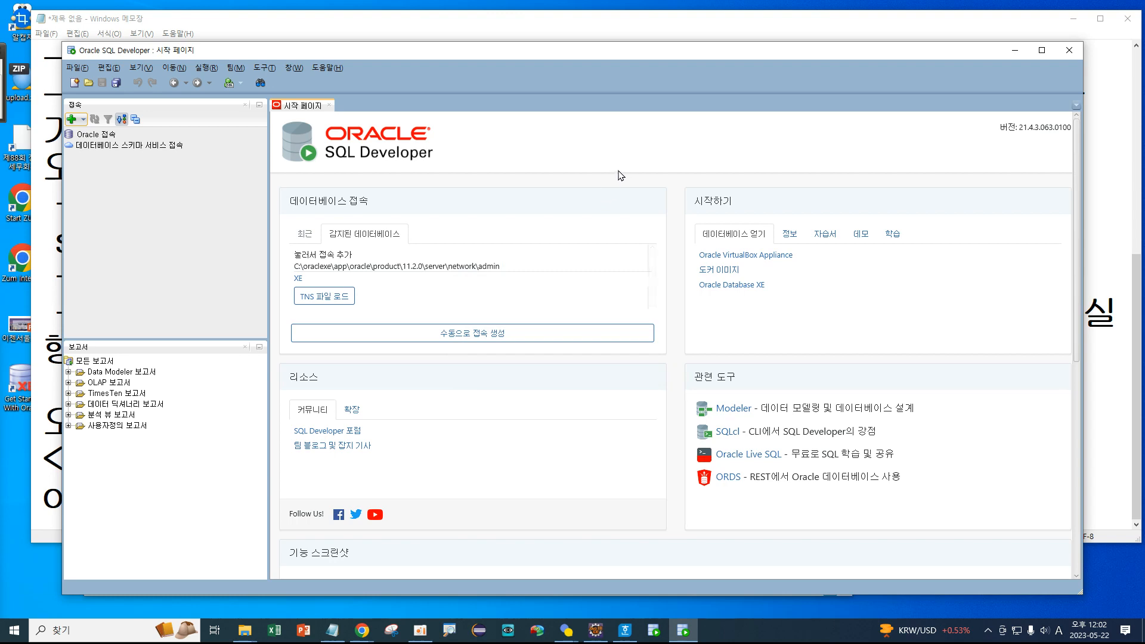
pyautogui.scroll(-5, 614, 190)
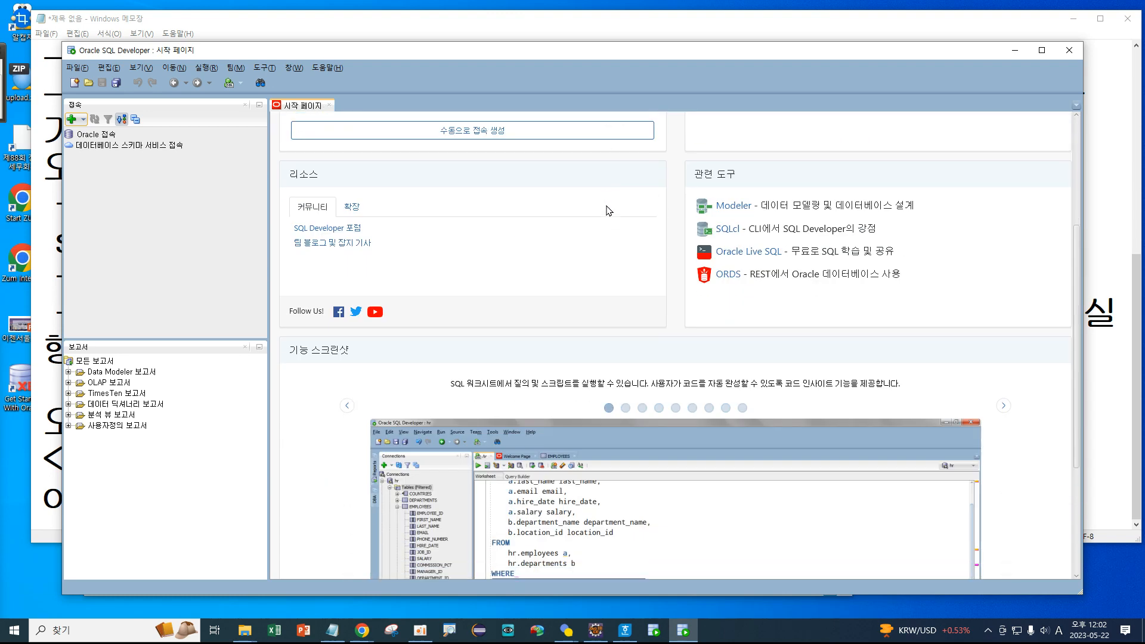
pyautogui.scroll(-5, 608, 210)
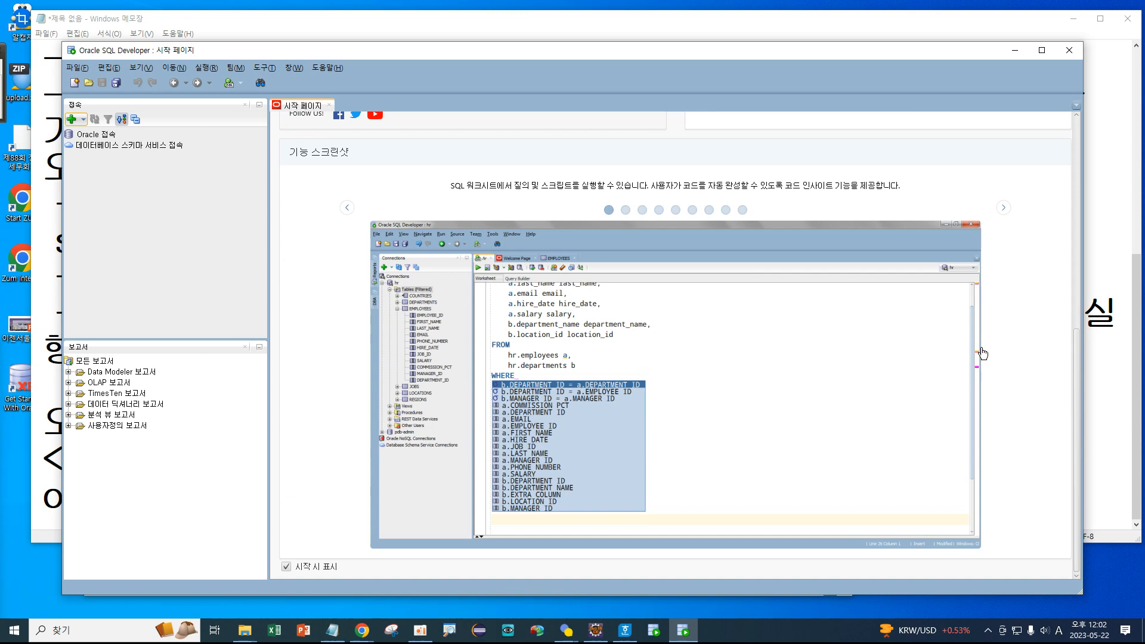
pyautogui.scroll(4, 983, 354)
pyautogui.scroll(-4, 951, 362)
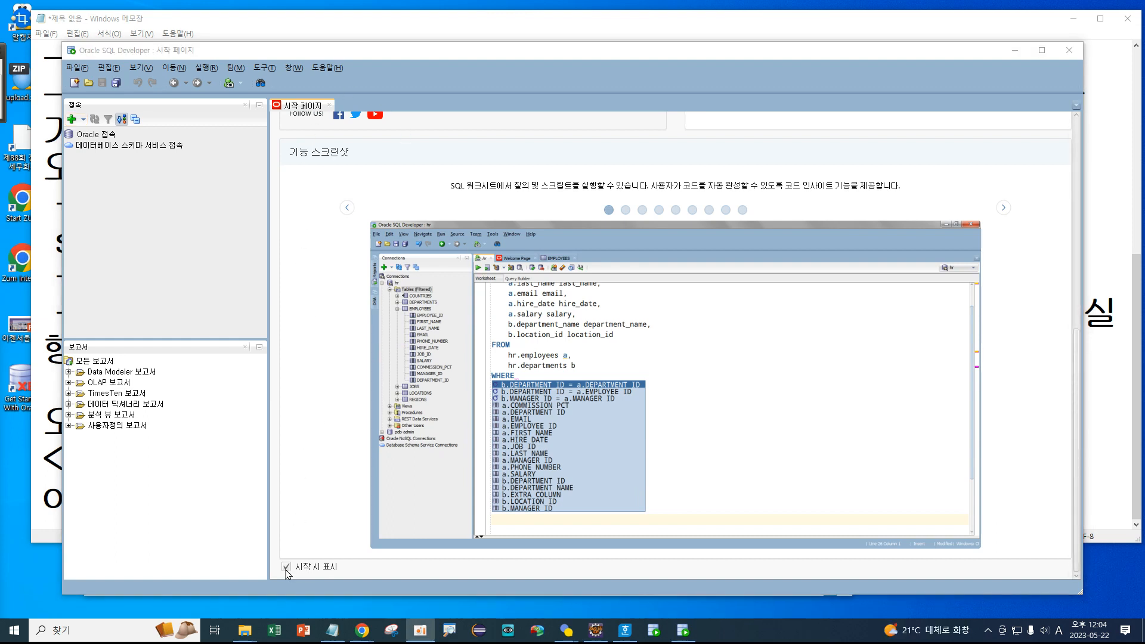
pyautogui.scroll(10, 310, 430)
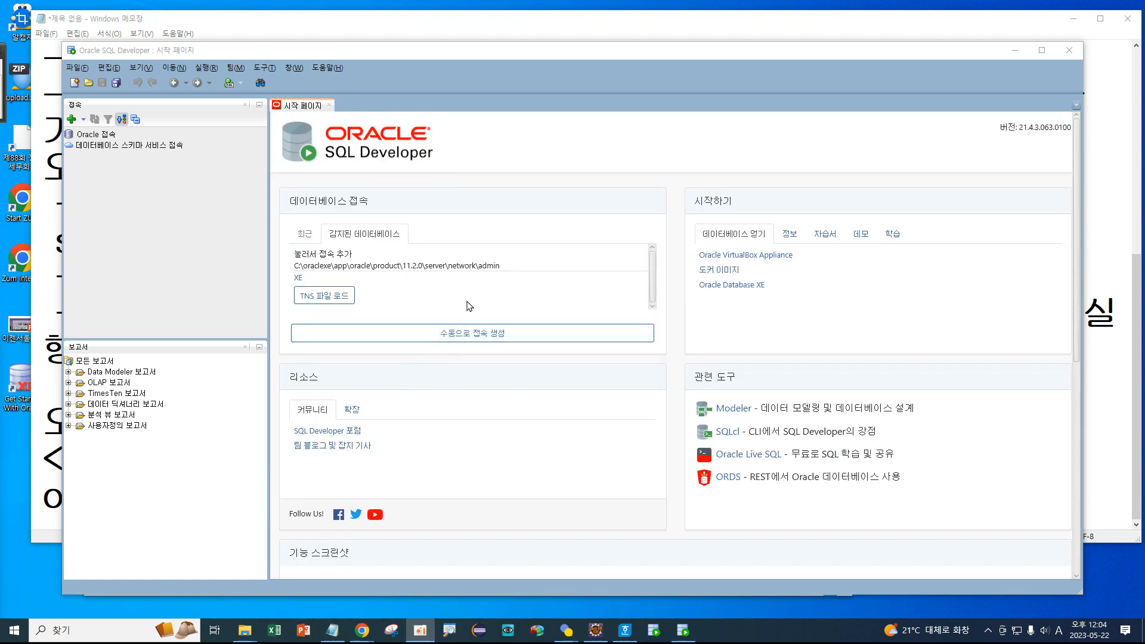
pyautogui.scroll(-5, 429, 256)
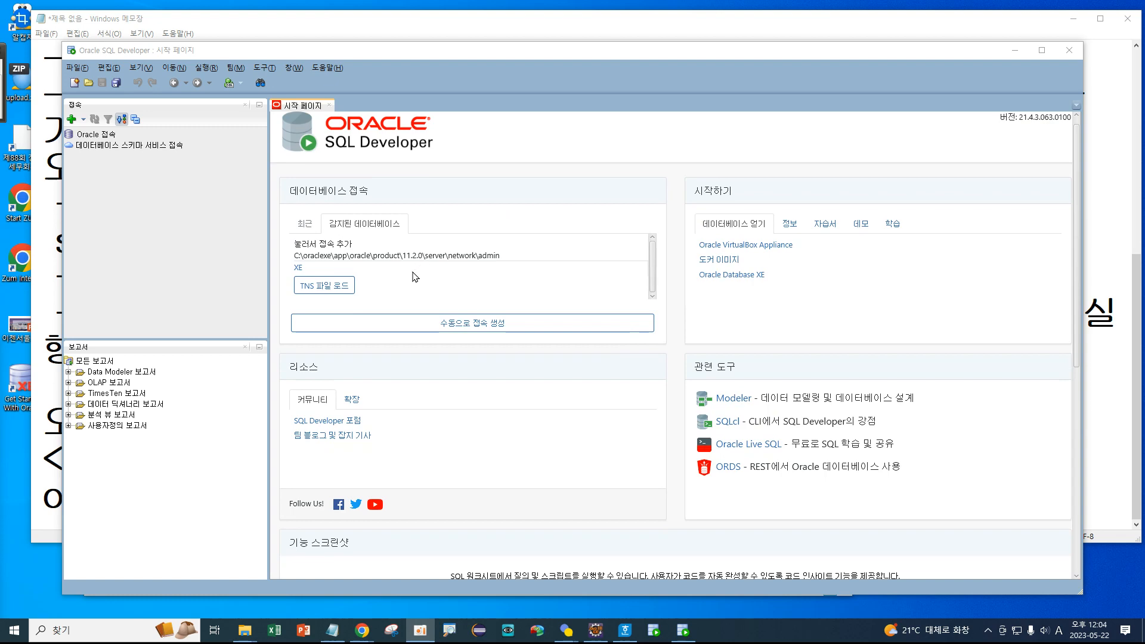
pyautogui.scroll(-2, 406, 415)
pyautogui.click(287, 567)
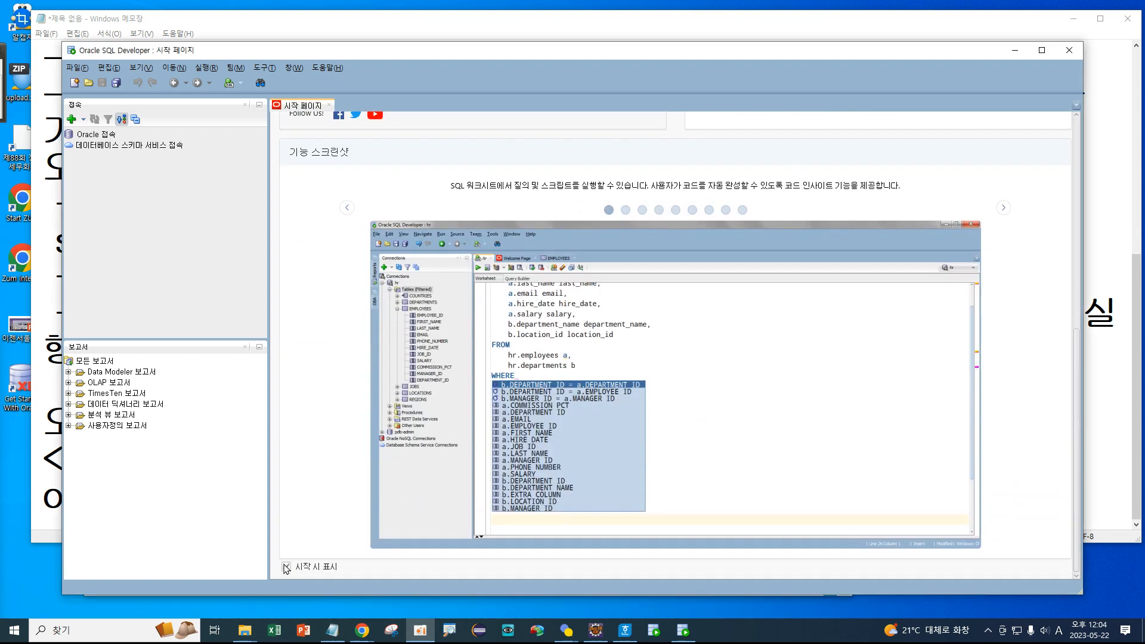
pyautogui.click(328, 105)
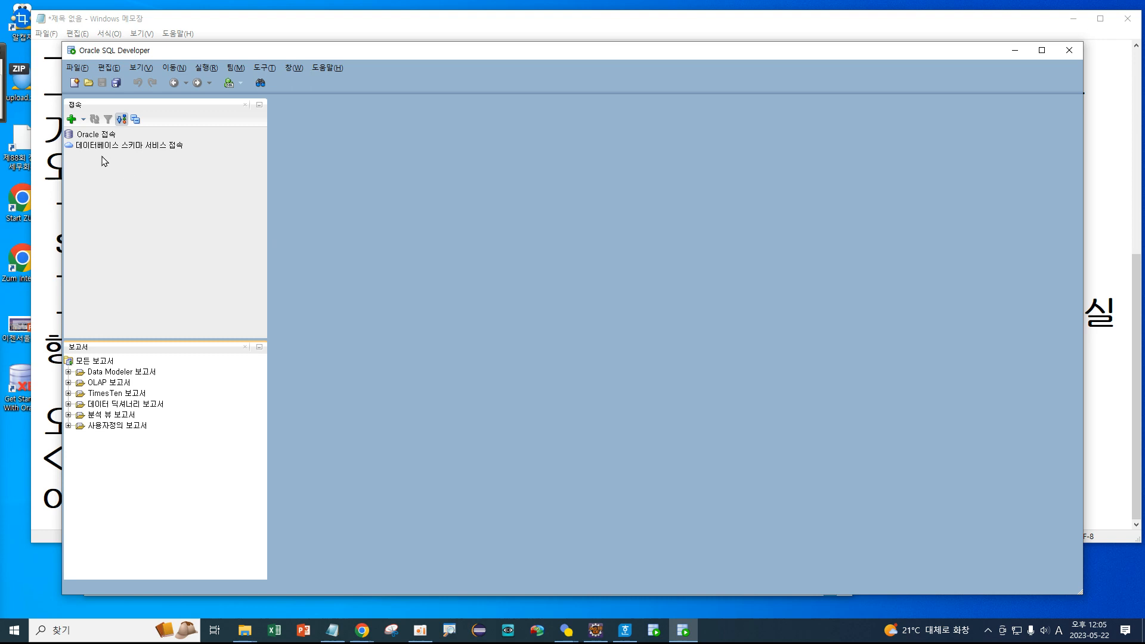
# Select the Oracle 접속 entry in the Connections panel and highlight it on screen.
pyautogui.click(95, 136)
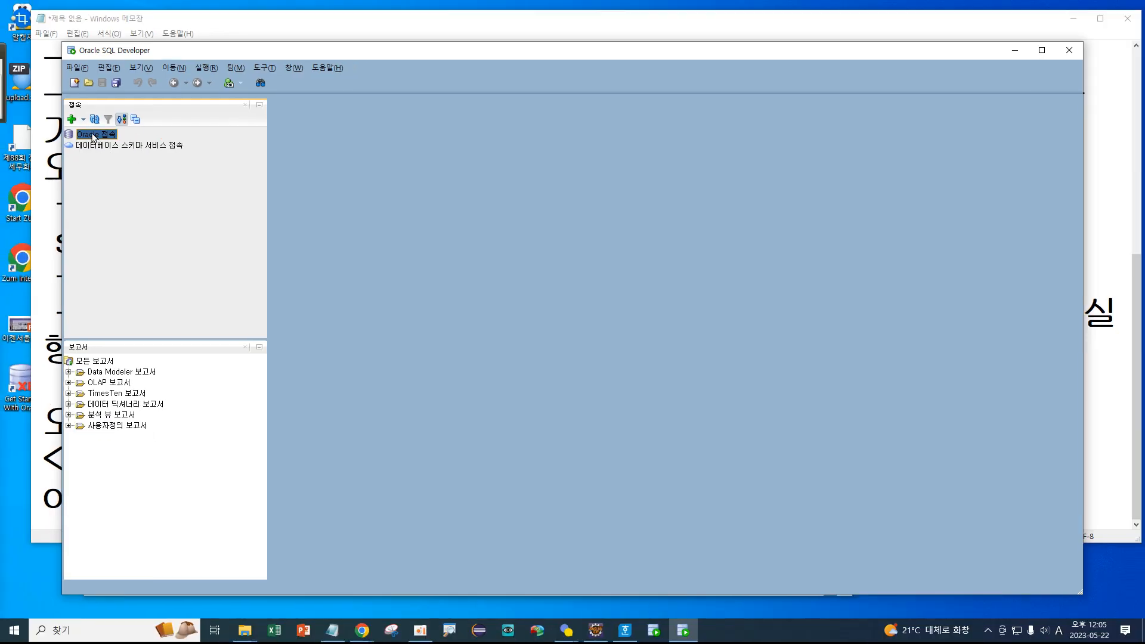
pyautogui.hotkey('ctrl', '1')
pyautogui.click(142, 134)
pyautogui.moveTo(159, 167)
pyautogui.mouseDown()
pyautogui.moveTo(261, 137)
pyautogui.moveTo(141, 140)
pyautogui.moveTo(179, 161)
pyautogui.mouseUp()
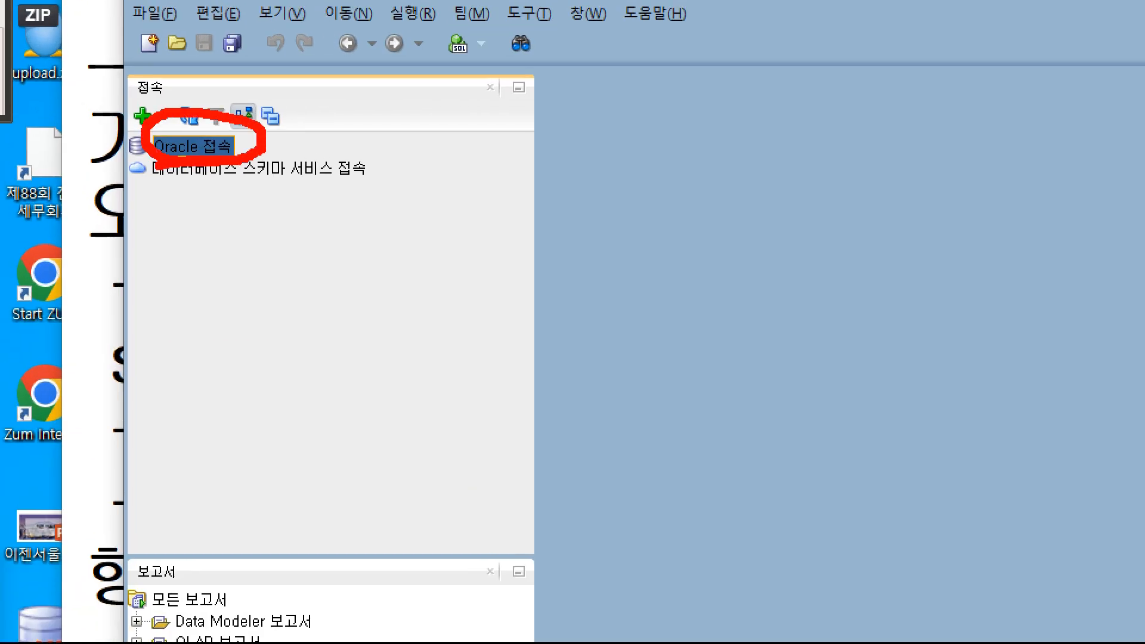
pyautogui.press('Escape')
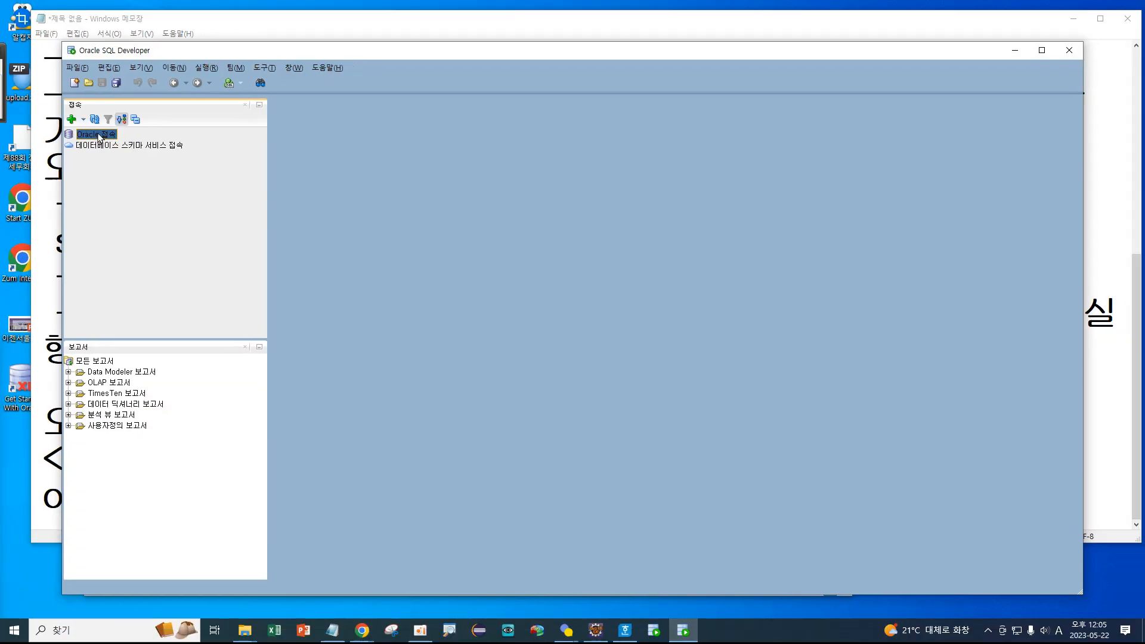
# Bring up the Oracle 접속 context menu and mark its options.
pyautogui.rightClick(99, 136)
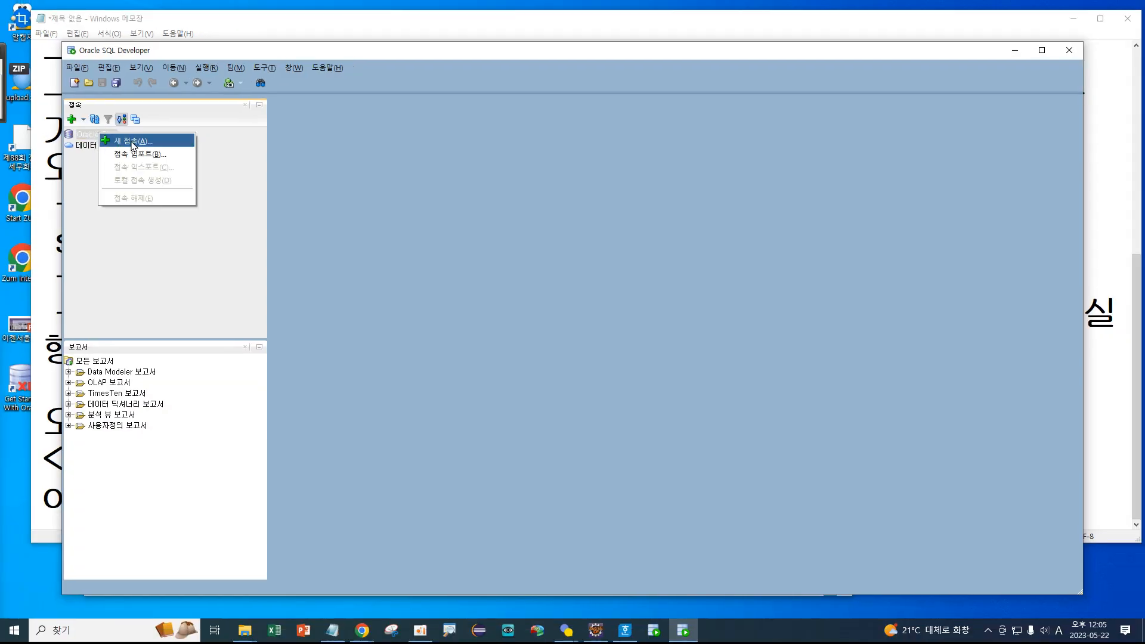
pyautogui.hotkey('ctrl', '1')
pyautogui.moveTo(86, 130)
pyautogui.mouseDown()
pyautogui.moveTo(59, 127)
pyautogui.moveTo(80, 108)
pyautogui.moveTo(137, 126)
pyautogui.mouseUp()
pyautogui.moveTo(198, 157)
pyautogui.mouseDown()
pyautogui.moveTo(179, 176)
pyautogui.moveTo(156, 154)
pyautogui.moveTo(202, 131)
pyautogui.moveTo(200, 163)
pyautogui.mouseUp()
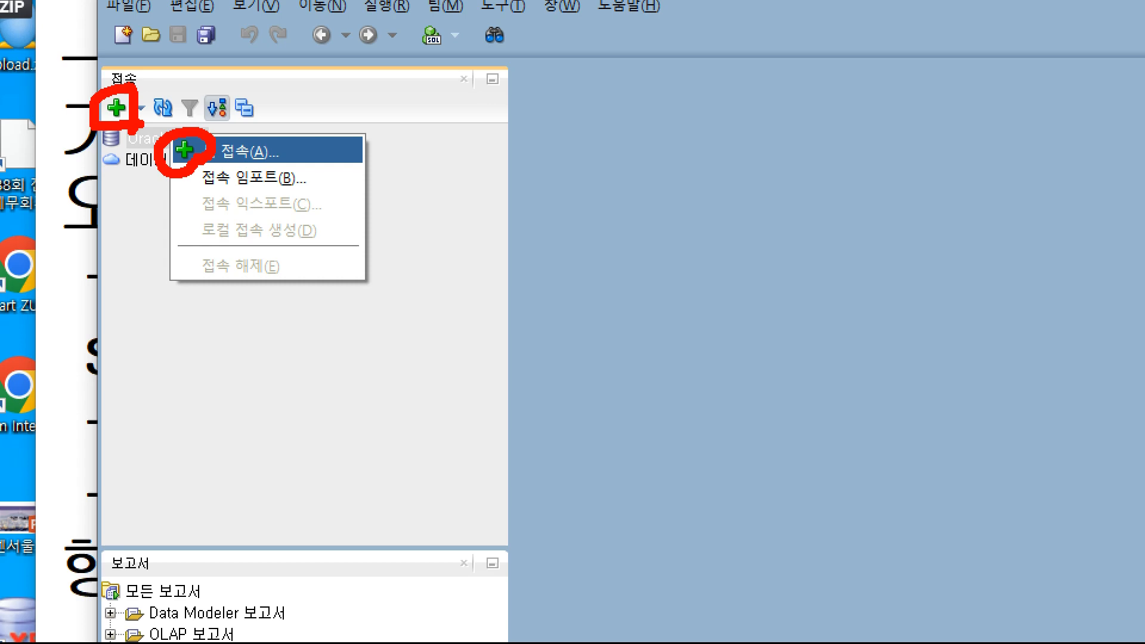
pyautogui.press('Escape')
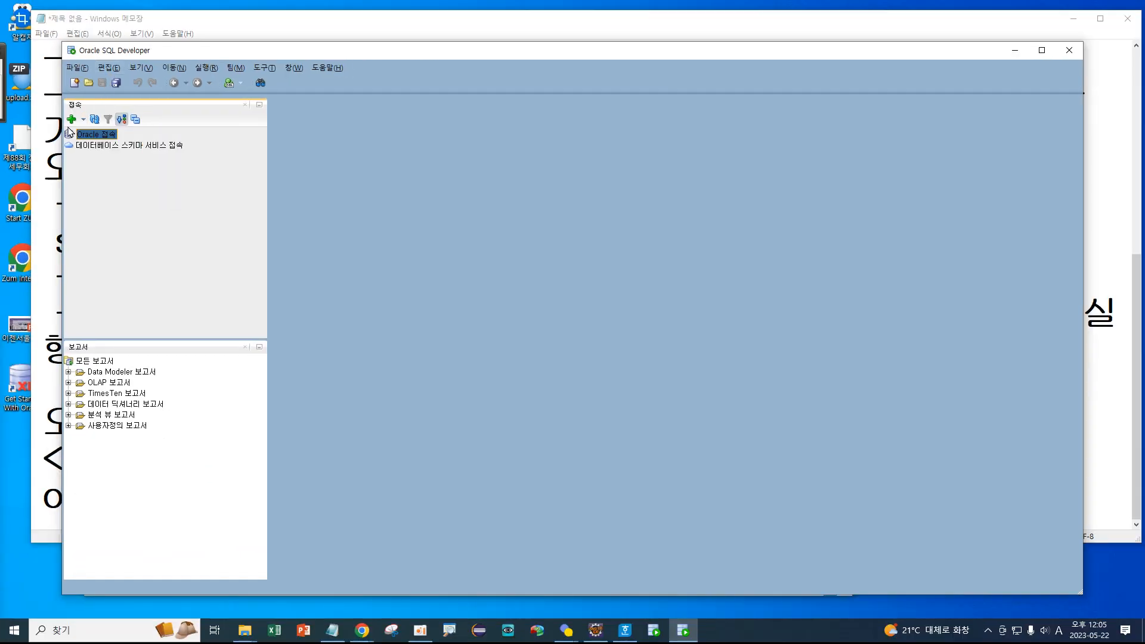
# Annotate the Connections panel, then reopen the Oracle 접속 context menu.
pyautogui.hotkey('ctrl', '1')
pyautogui.click(76, 87)
pyautogui.moveTo(123, 65); pyautogui.dragTo(163, 99)
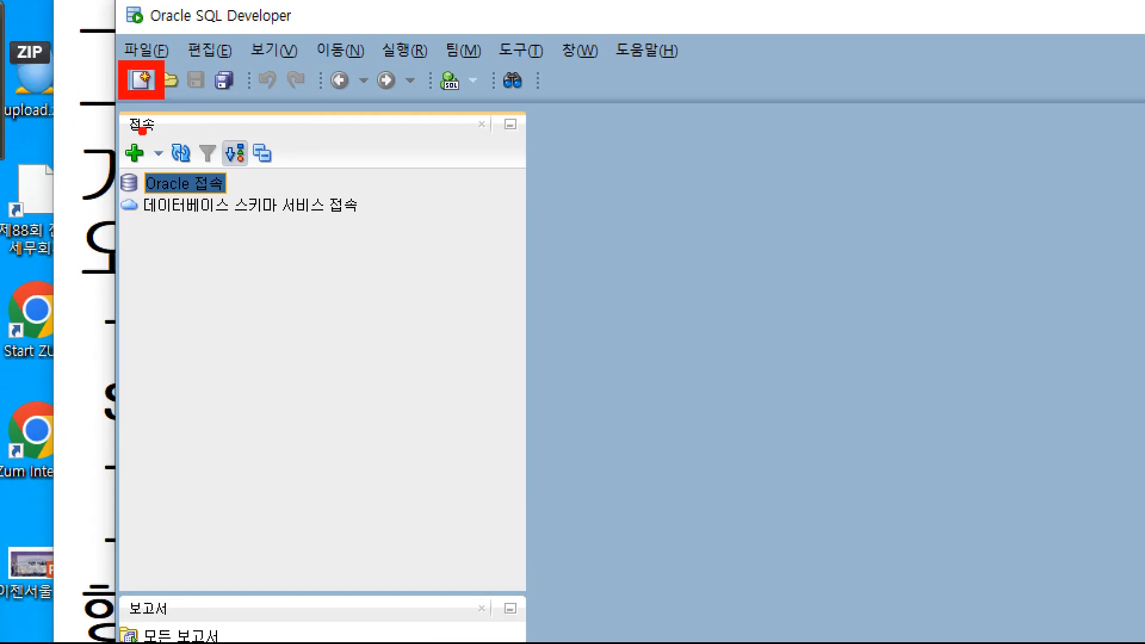
pyautogui.moveTo(123, 133)
pyautogui.mouseDown()
pyautogui.moveTo(150, 172)
pyautogui.moveTo(222, 209)
pyautogui.moveTo(247, 197)
pyautogui.mouseUp()
pyautogui.press('Escape')
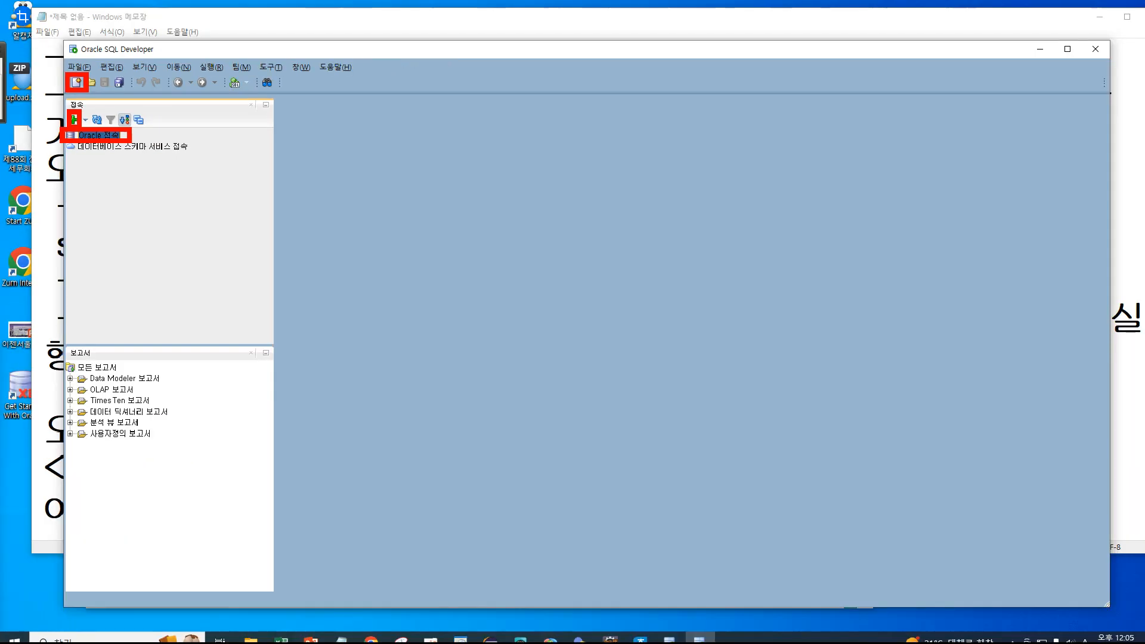
pyautogui.rightClick(105, 139)
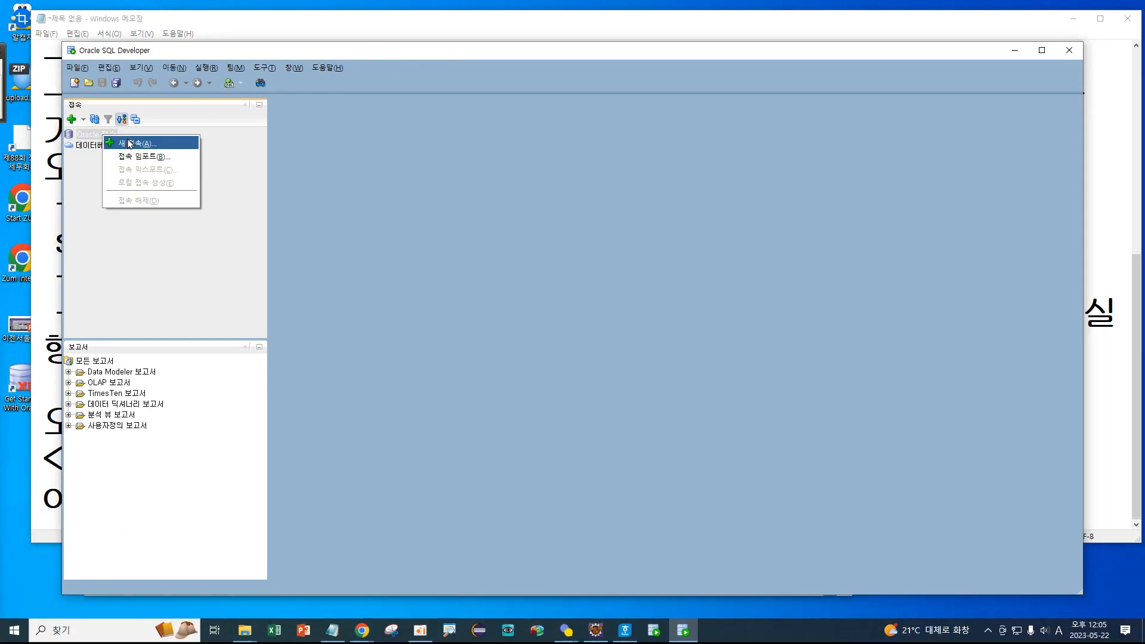
# Start a new connection with 새 접속(A)... and point out the connection dialog fields.
pyautogui.click(130, 143)
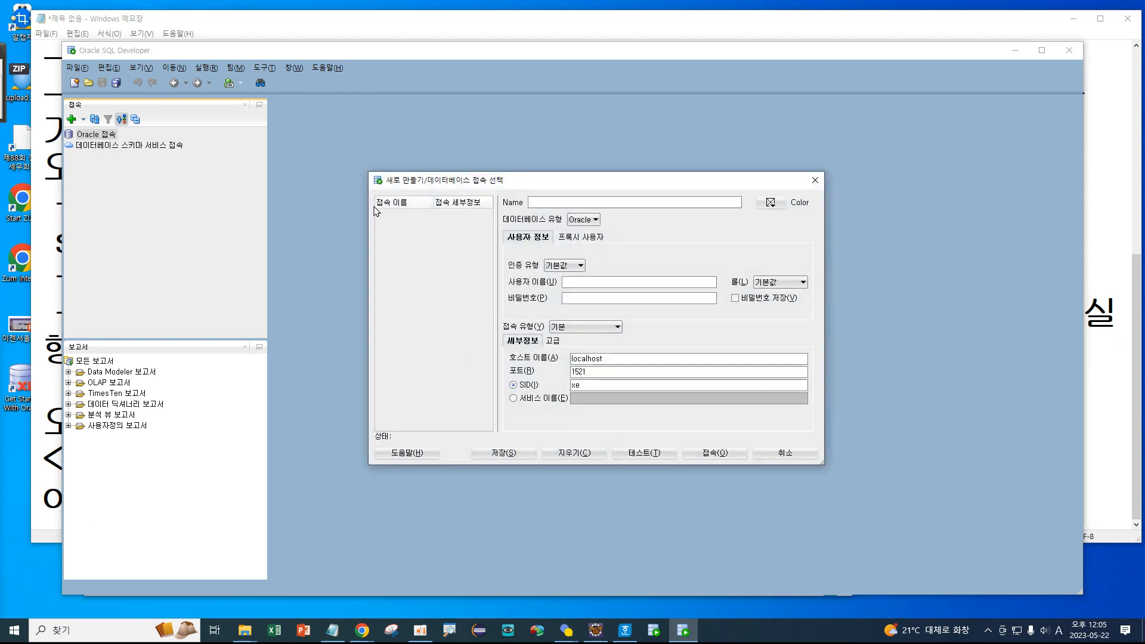
pyautogui.hotkey('ctrl', '1')
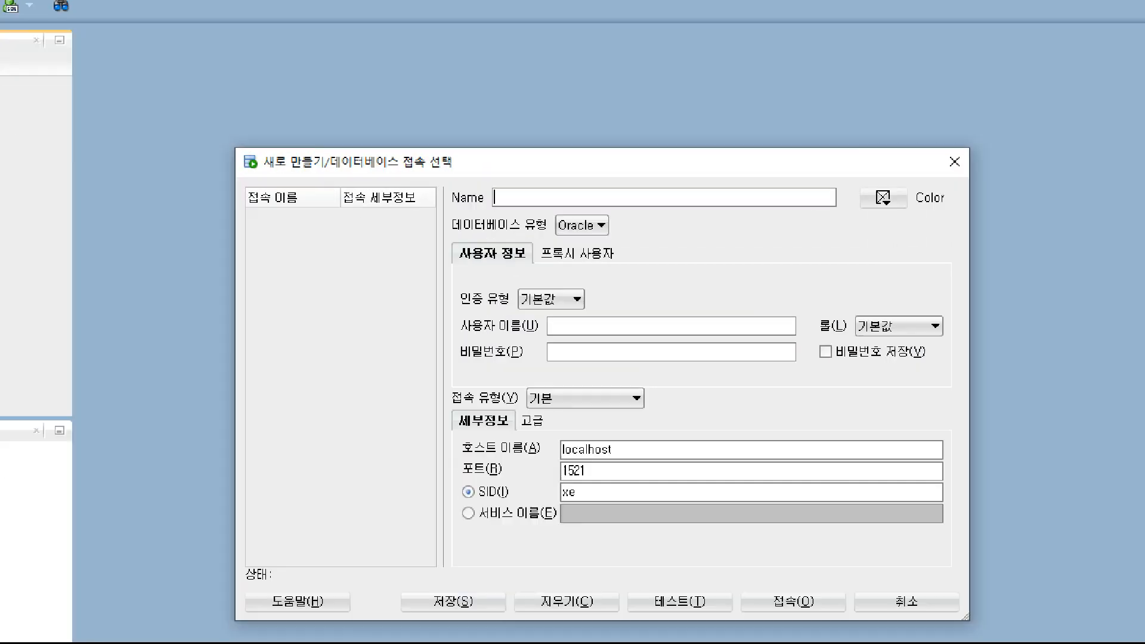
pyautogui.click(582, 211)
pyautogui.moveTo(458, 167); pyautogui.dragTo(914, 213)
pyautogui.moveTo(961, 166)
pyautogui.mouseDown()
pyautogui.moveTo(915, 222)
pyautogui.moveTo(1023, 206)
pyautogui.moveTo(975, 164)
pyautogui.mouseUp()
pyautogui.press('Escape')
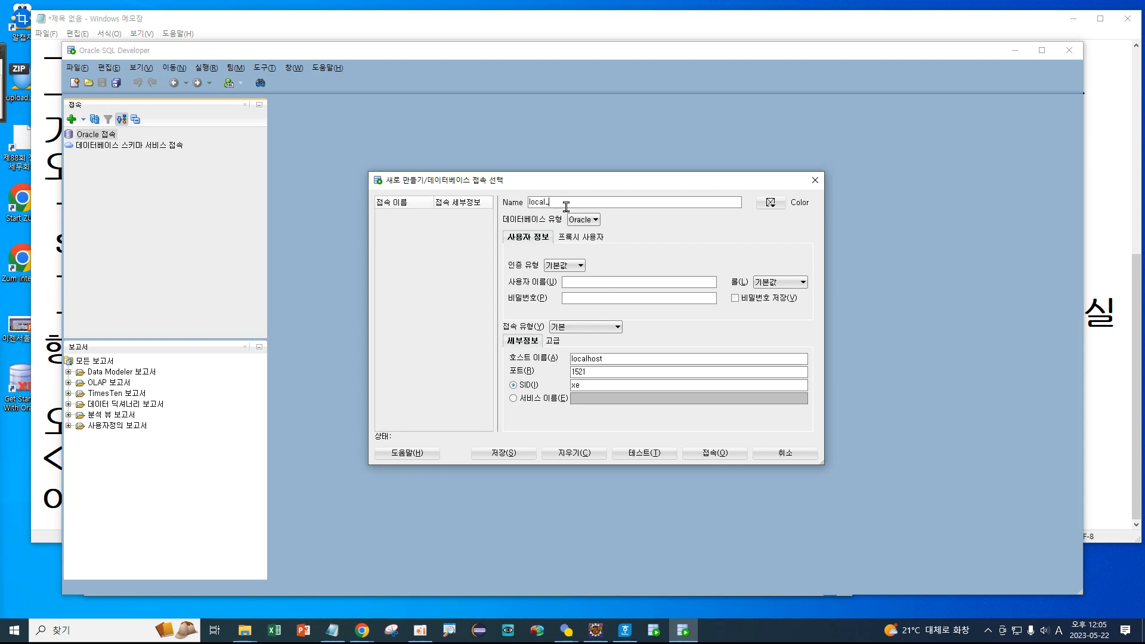
# Name the connection local_sys and bring up its Color palette.
pyautogui.write('s')
pyautogui.hotkey('ctrl', '1')
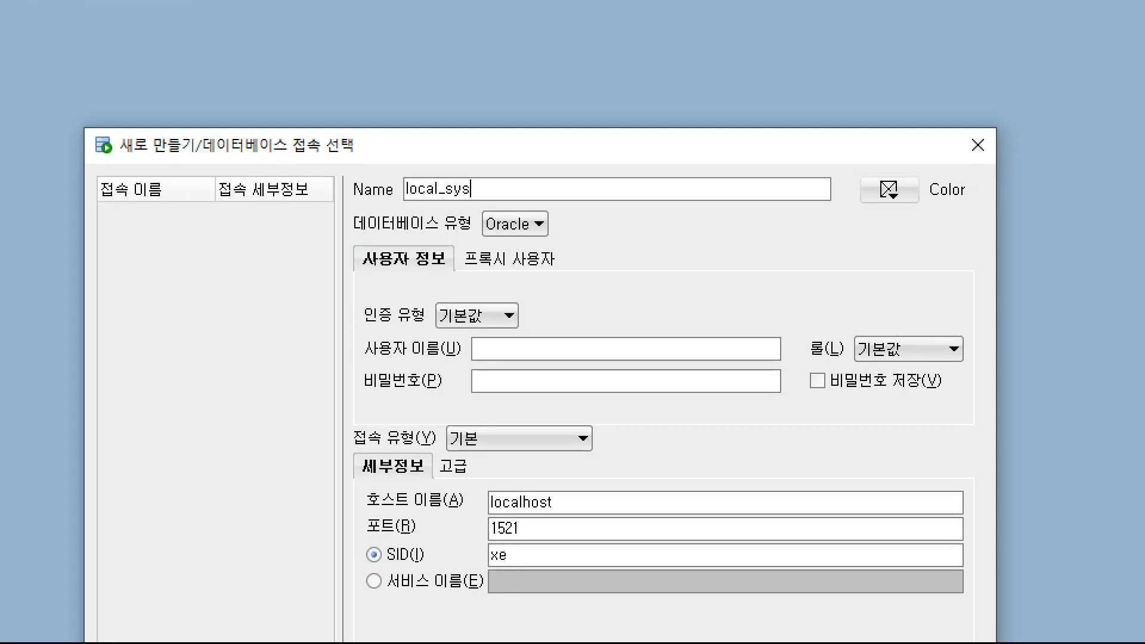
pyautogui.scroll(4, 652, 216)
pyautogui.scroll(3, 597, 215)
pyautogui.click(588, 216)
pyautogui.moveTo(491, 204)
pyautogui.mouseDown()
pyautogui.moveTo(307, 183)
pyautogui.moveTo(356, 102)
pyautogui.moveTo(525, 128)
pyautogui.moveTo(504, 212)
pyautogui.mouseUp()
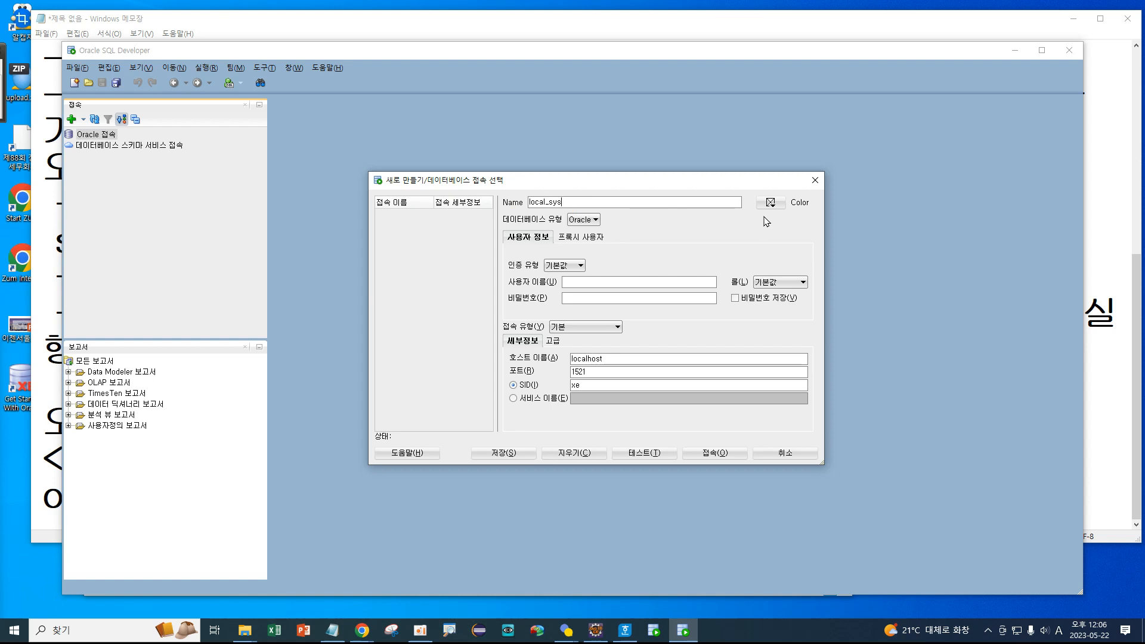
pyautogui.click(770, 203)
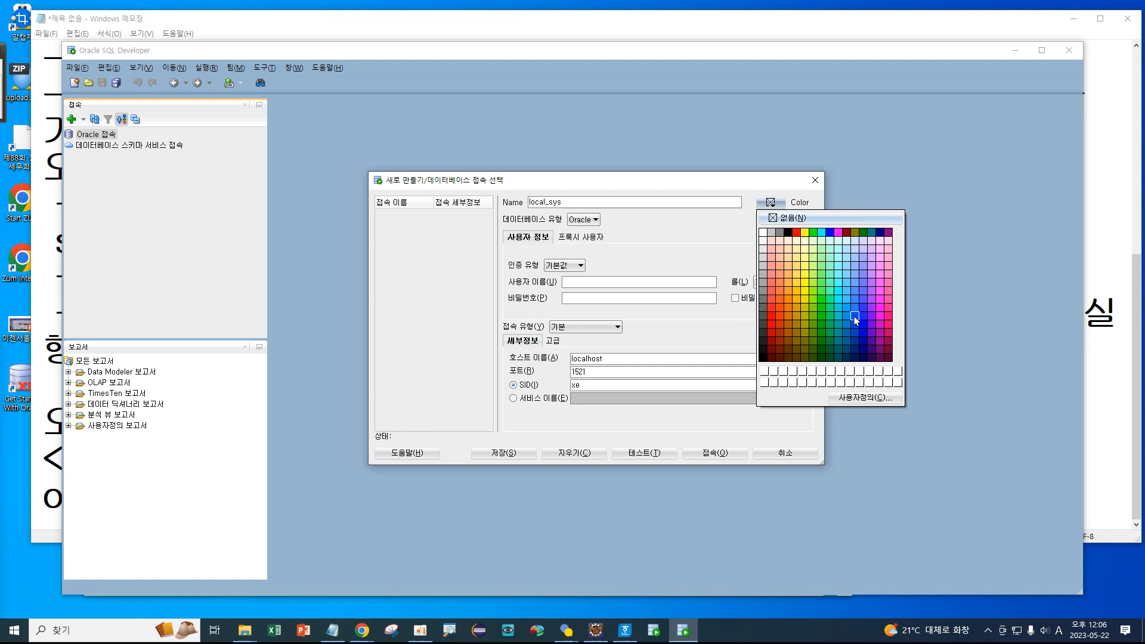
# Tag local_sys with the orange-red swatch (RGB 231, 57, 0).
pyautogui.click(780, 317)
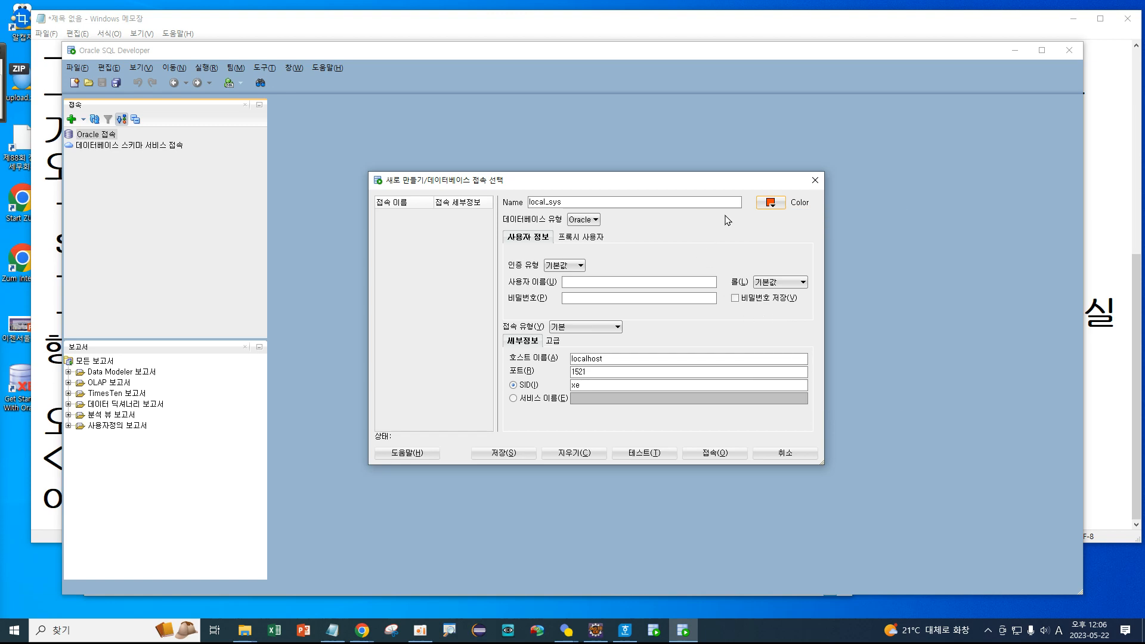
pyautogui.hotkey('ctrl', '1')
pyautogui.click(753, 213)
pyautogui.moveTo(828, 223)
pyautogui.mouseDown()
pyautogui.moveTo(726, 204)
pyautogui.moveTo(830, 226)
pyautogui.mouseUp()
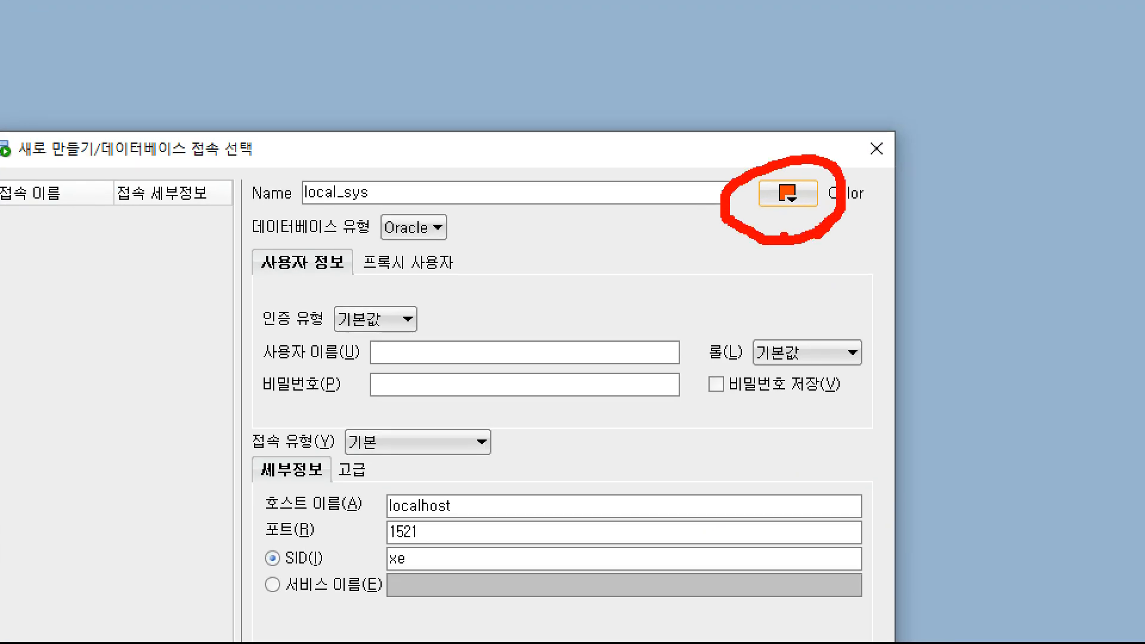
pyautogui.press('Escape')
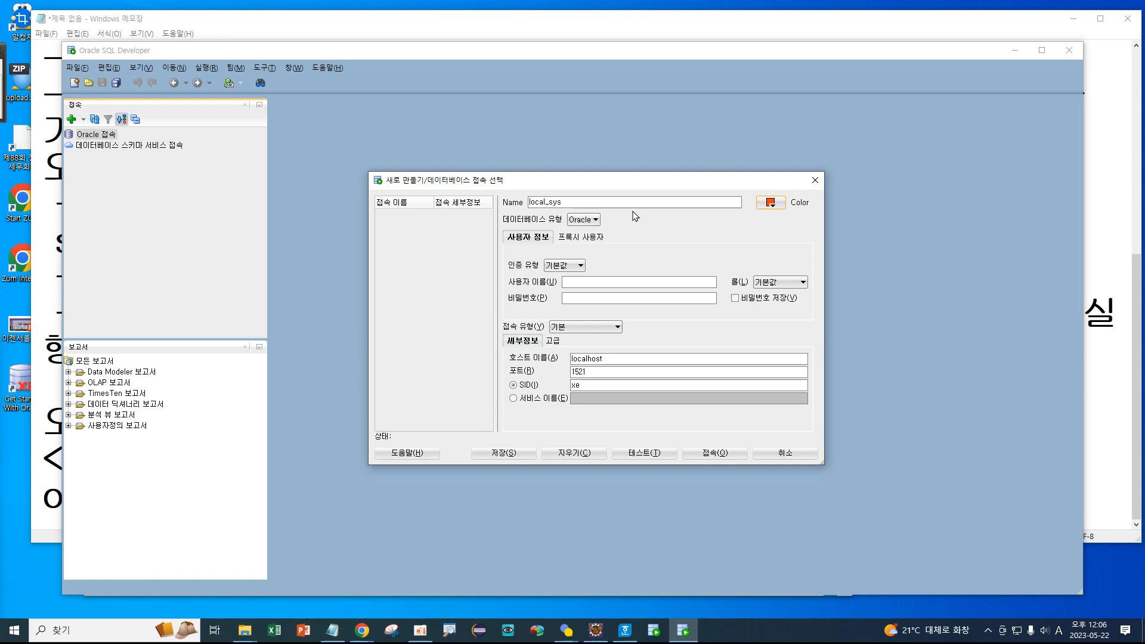
pyautogui.hotkey('ctrl', '1')
pyautogui.click(605, 226)
pyautogui.moveTo(605, 226)
pyautogui.mouseDown()
pyautogui.moveTo(540, 228)
pyautogui.moveTo(623, 206)
pyautogui.moveTo(596, 228)
pyautogui.mouseUp()
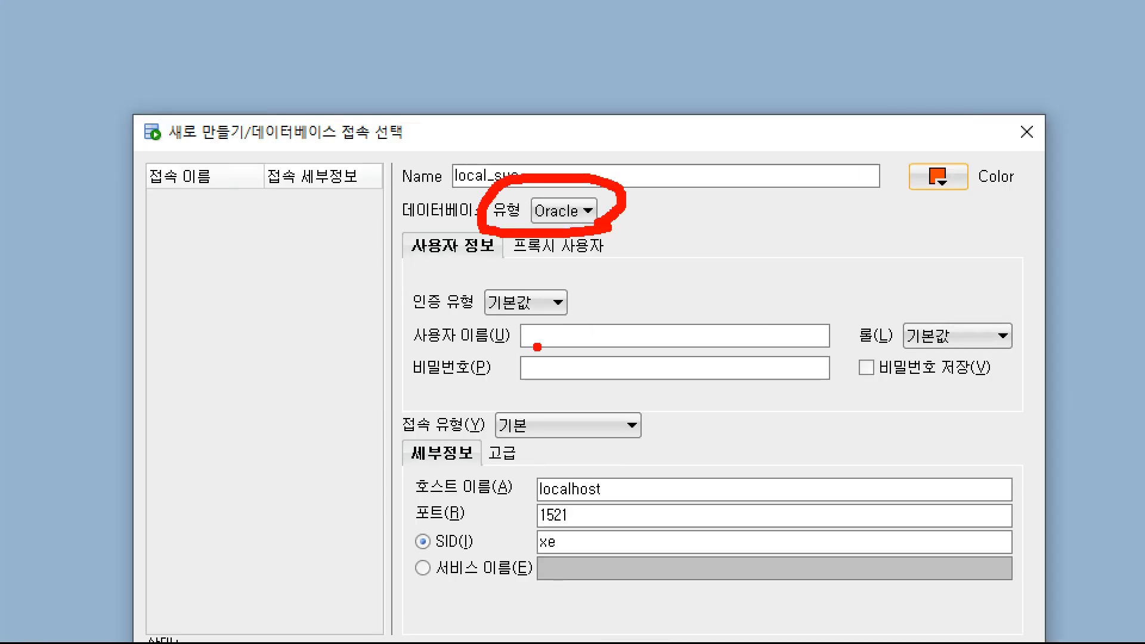
pyautogui.press('Escape')
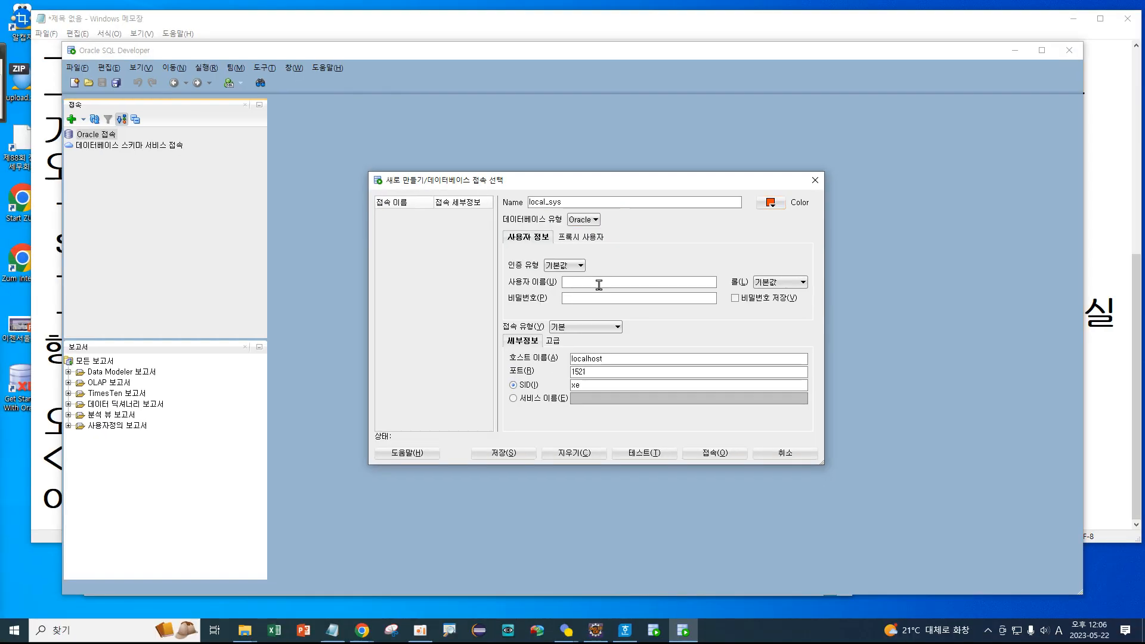
# Enter sys as 사용자 이름, type the password, and tick 비밀번호 저장 before opening the 롤 list.
pyautogui.write('sys')
pyautogui.click(586, 298)
pyautogui.click(735, 298)
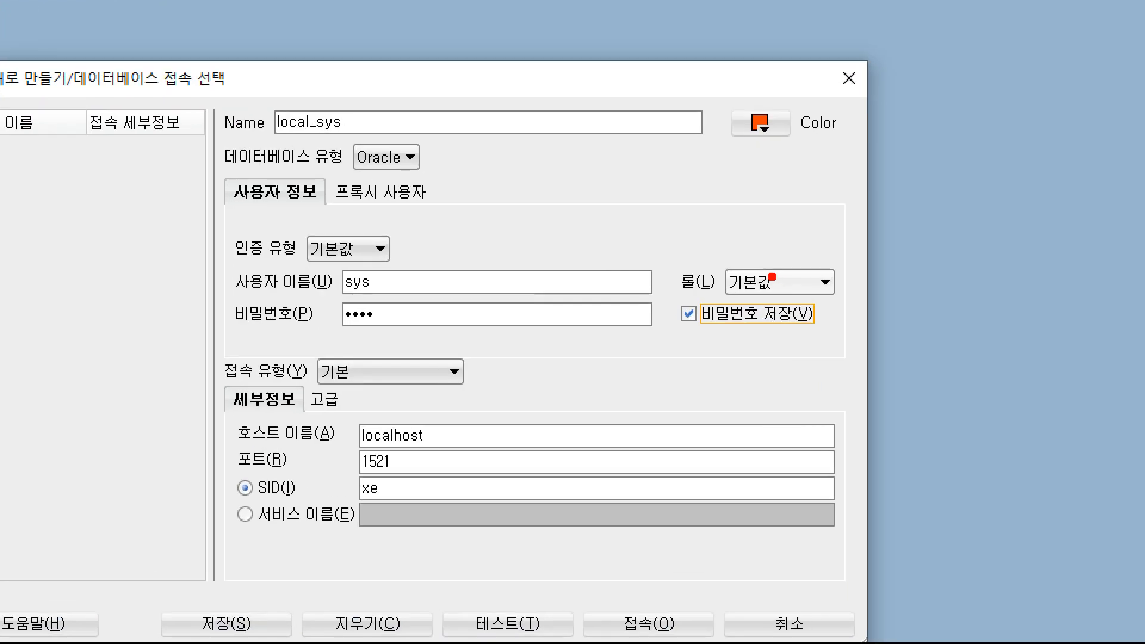
pyautogui.moveTo(674, 248)
pyautogui.mouseDown()
pyautogui.moveTo(853, 301)
pyautogui.moveTo(843, 291)
pyautogui.mouseUp()
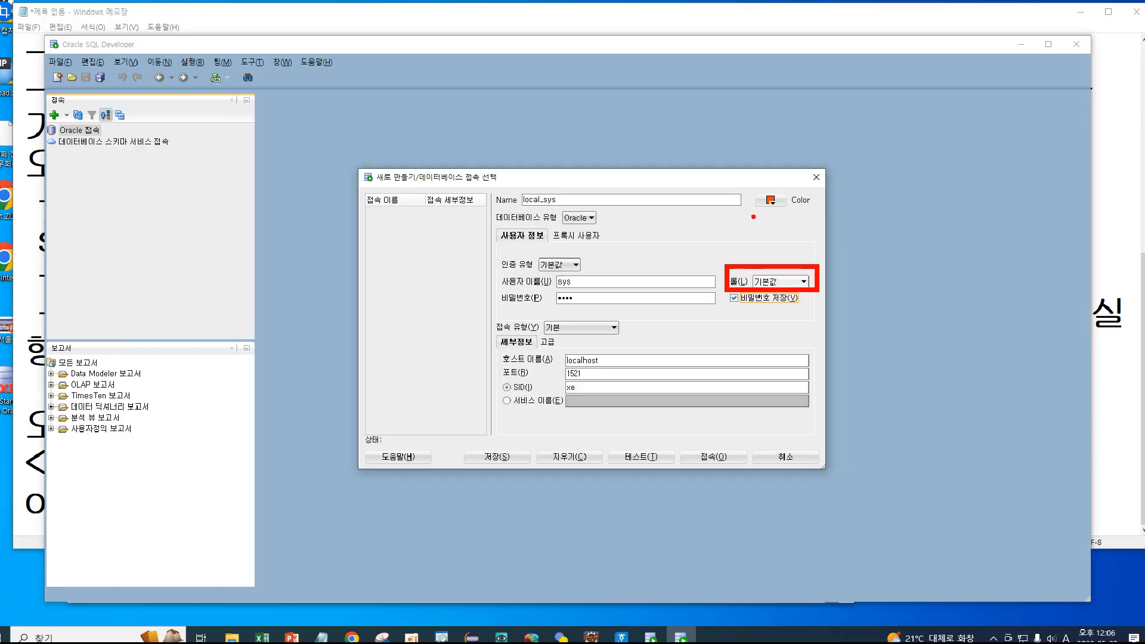
pyautogui.click(776, 284)
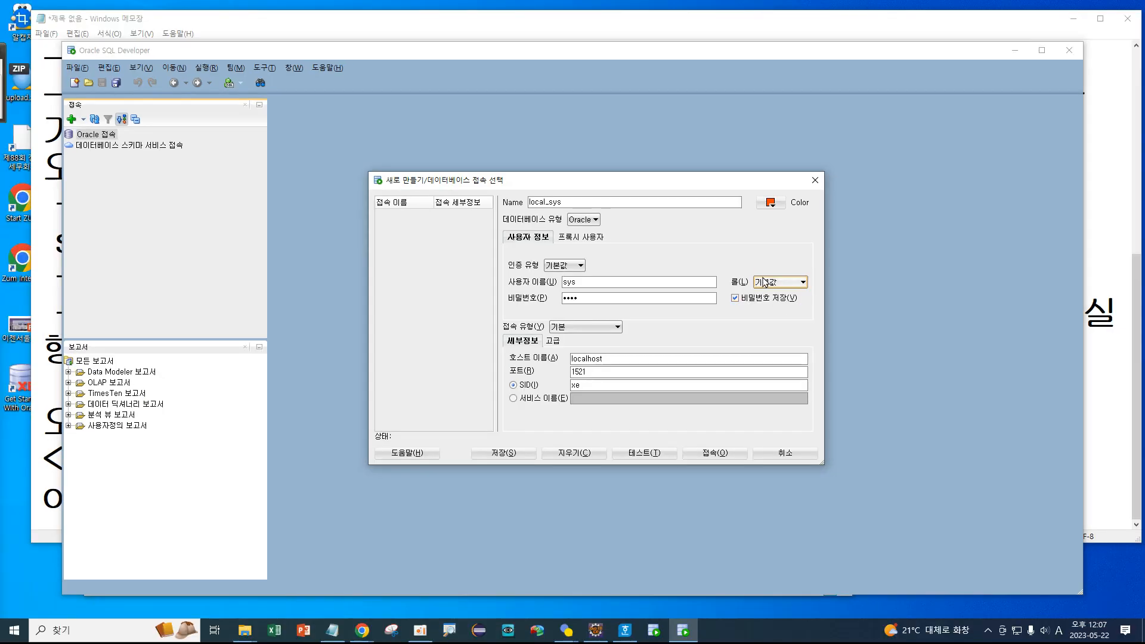
# Choose SYSDBA from the 롤(L) dropdown.
pyautogui.click(749, 204)
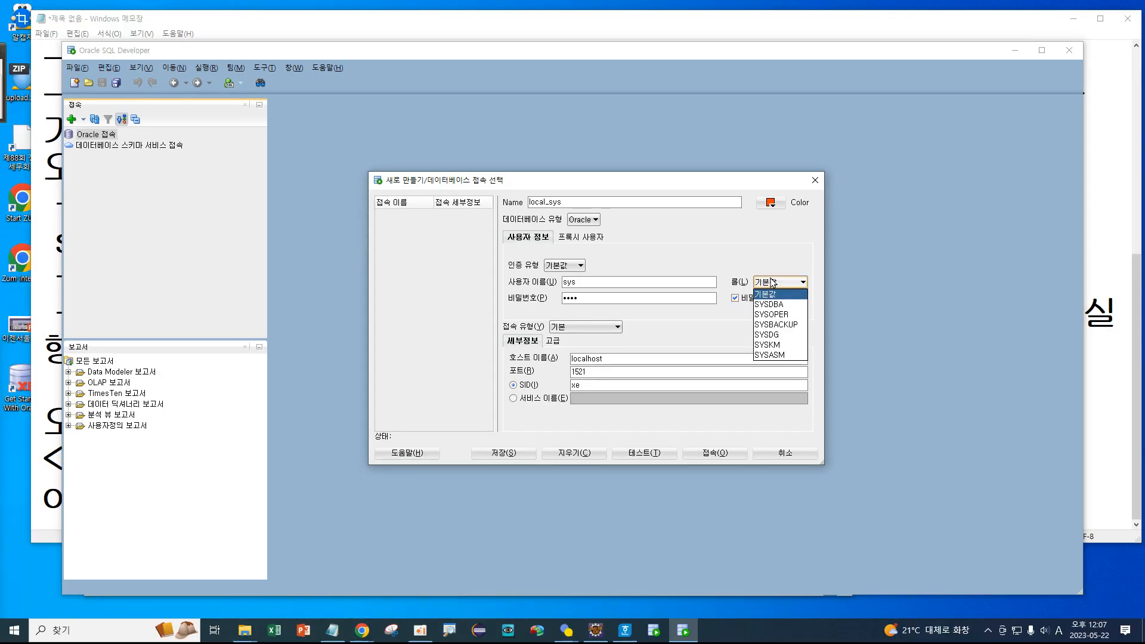
pyautogui.click(770, 304)
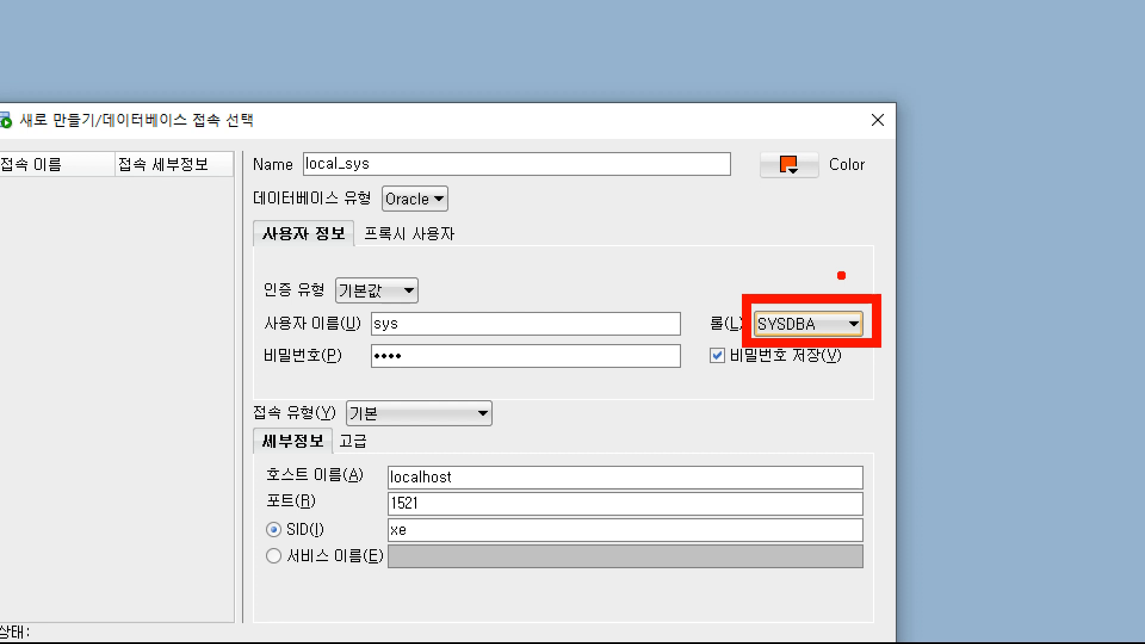
pyautogui.moveTo(387, 490)
pyautogui.mouseDown()
pyautogui.moveTo(435, 493)
pyautogui.moveTo(470, 474)
pyautogui.moveTo(379, 461)
pyautogui.moveTo(394, 486)
pyautogui.mouseUp()
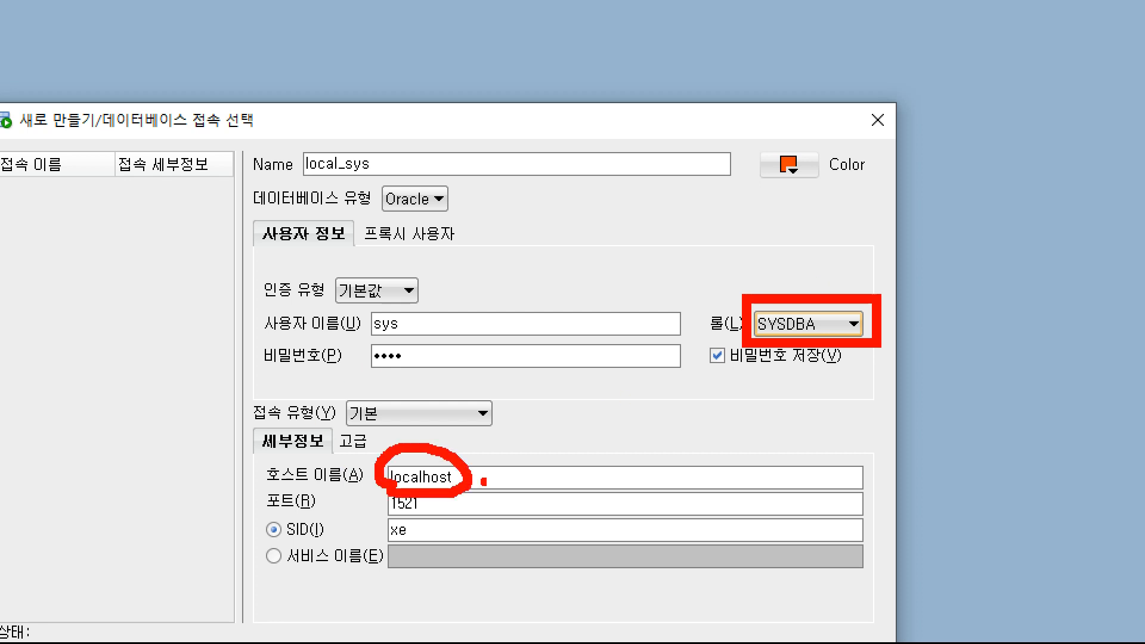
pyautogui.press('t')
pyautogui.write('192')
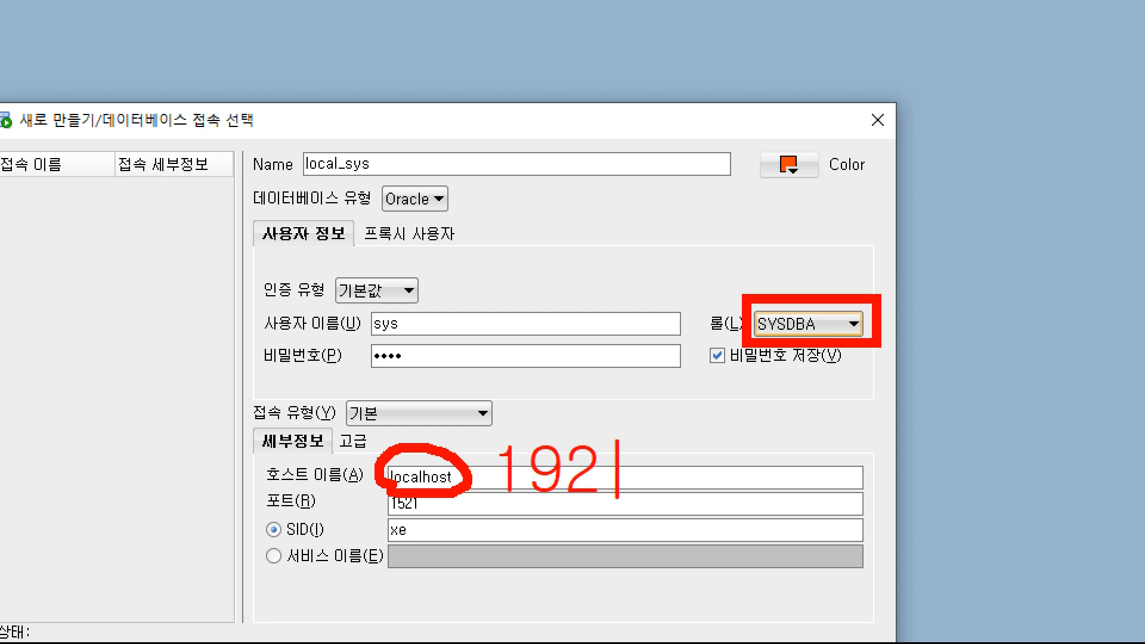
pyautogui.write('.')
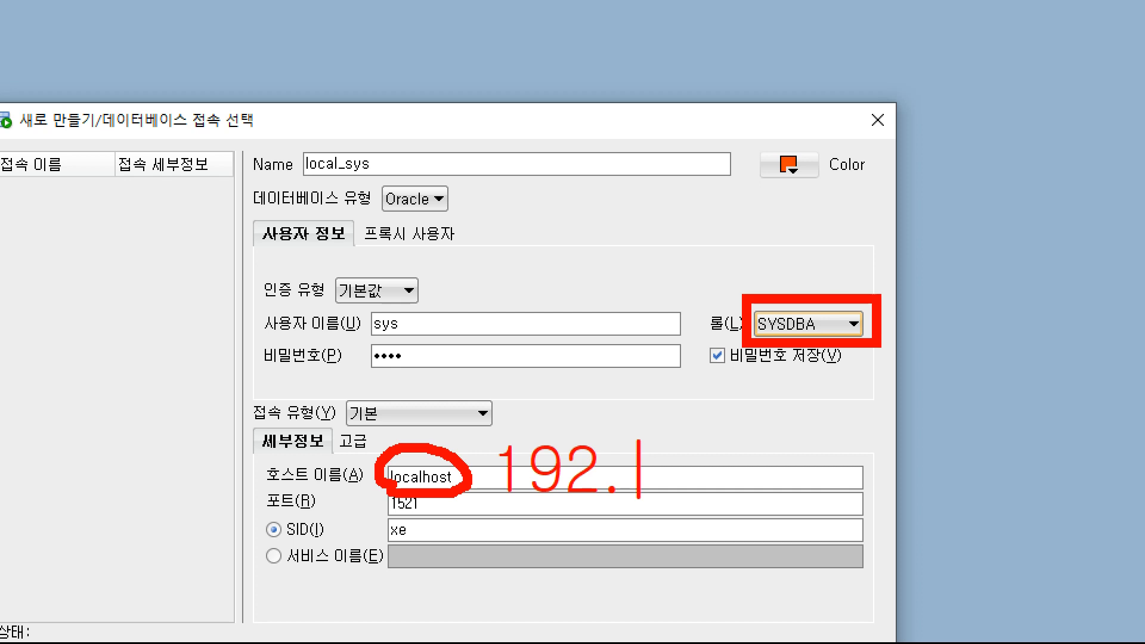
pyautogui.write('168.0.32')
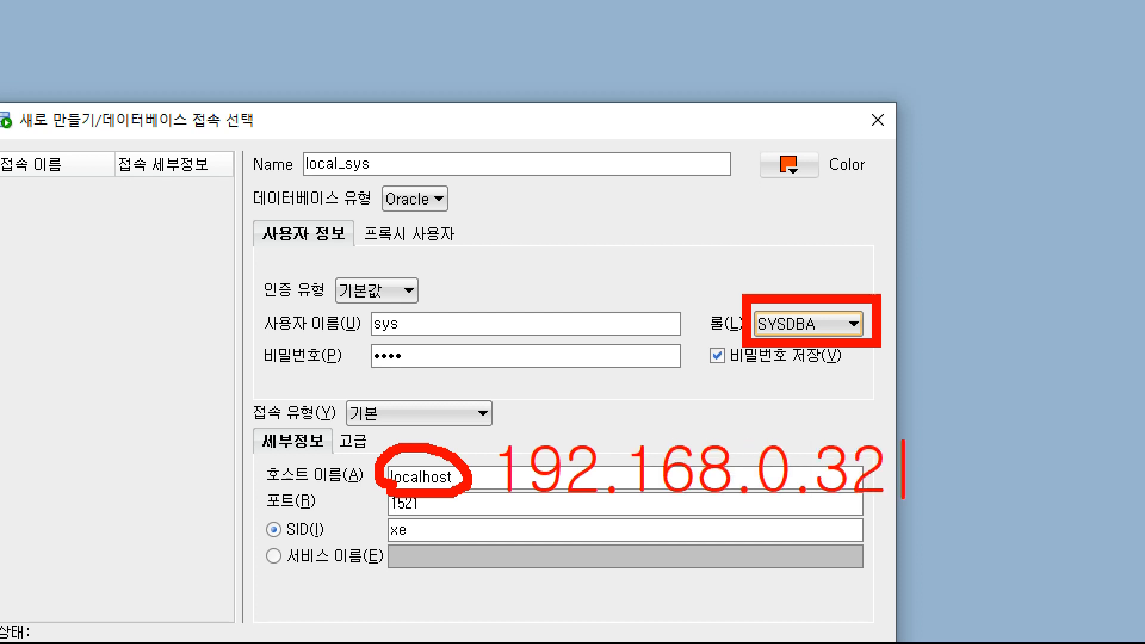
pyautogui.write(' - i')
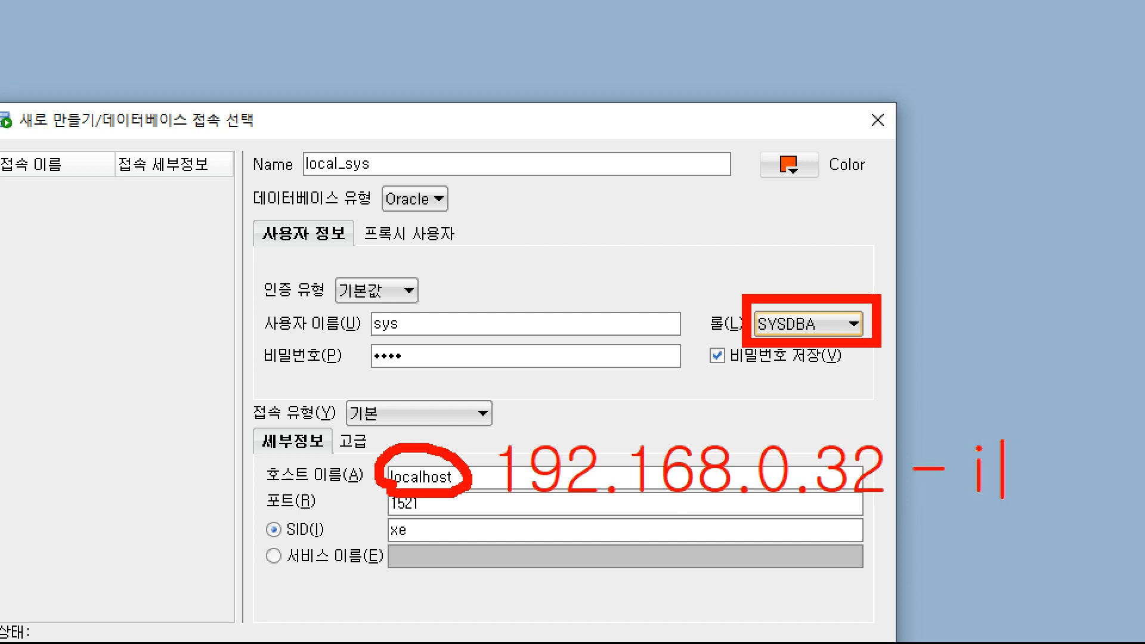
pyautogui.write('pconf')
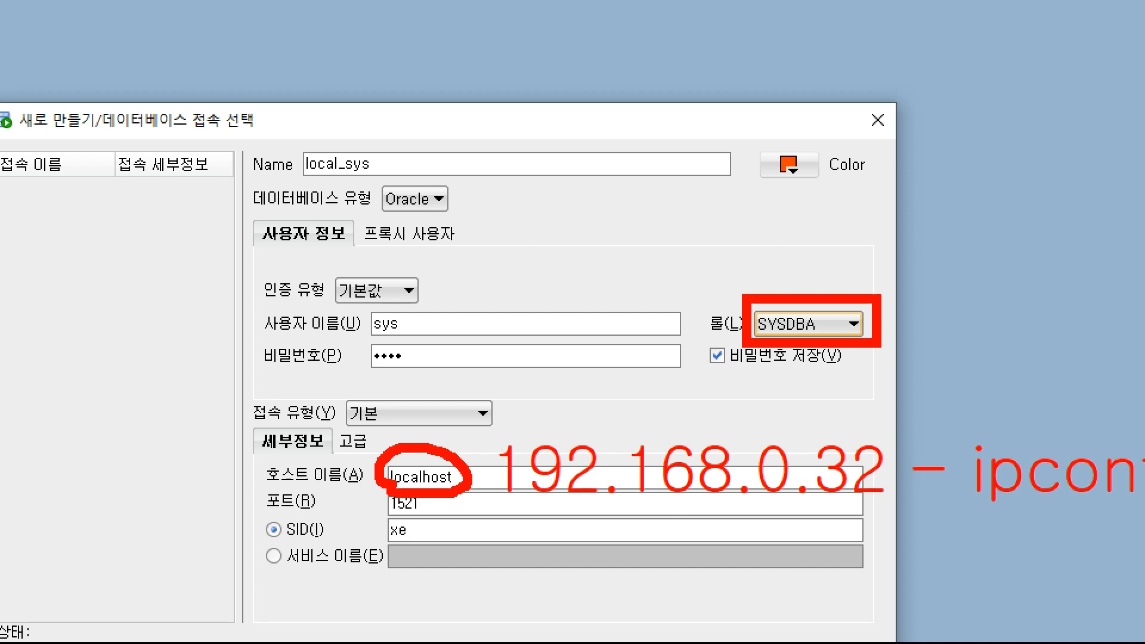
pyautogui.press('Return')
pyautogui.write('27')
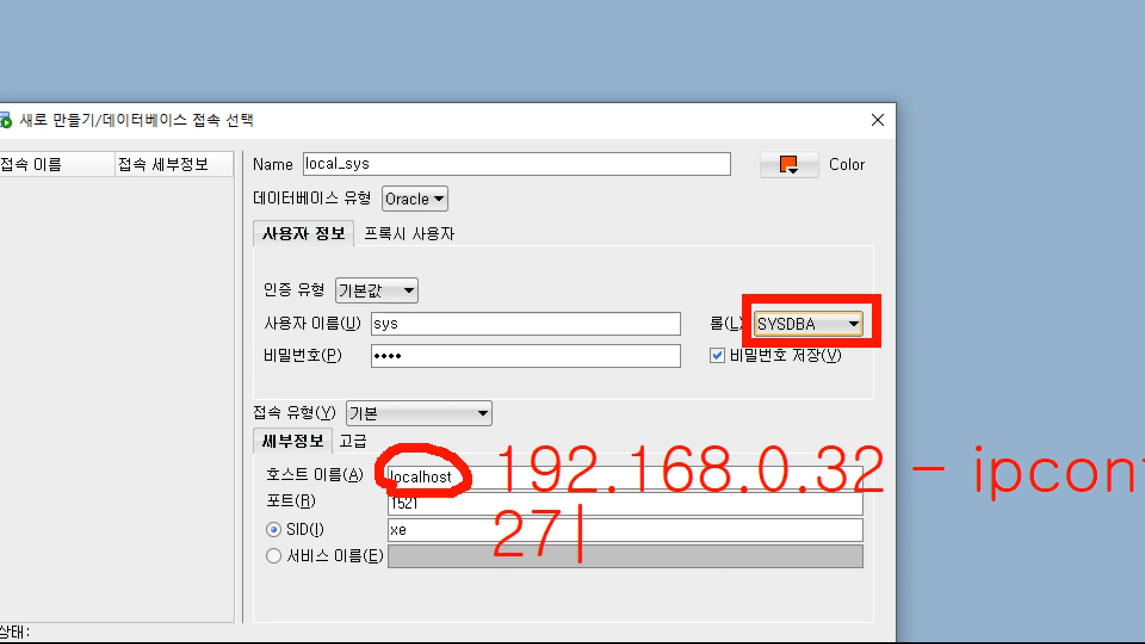
pyautogui.press('BackSpace')
pyautogui.press('BackSpace')
pyautogui.write('12')
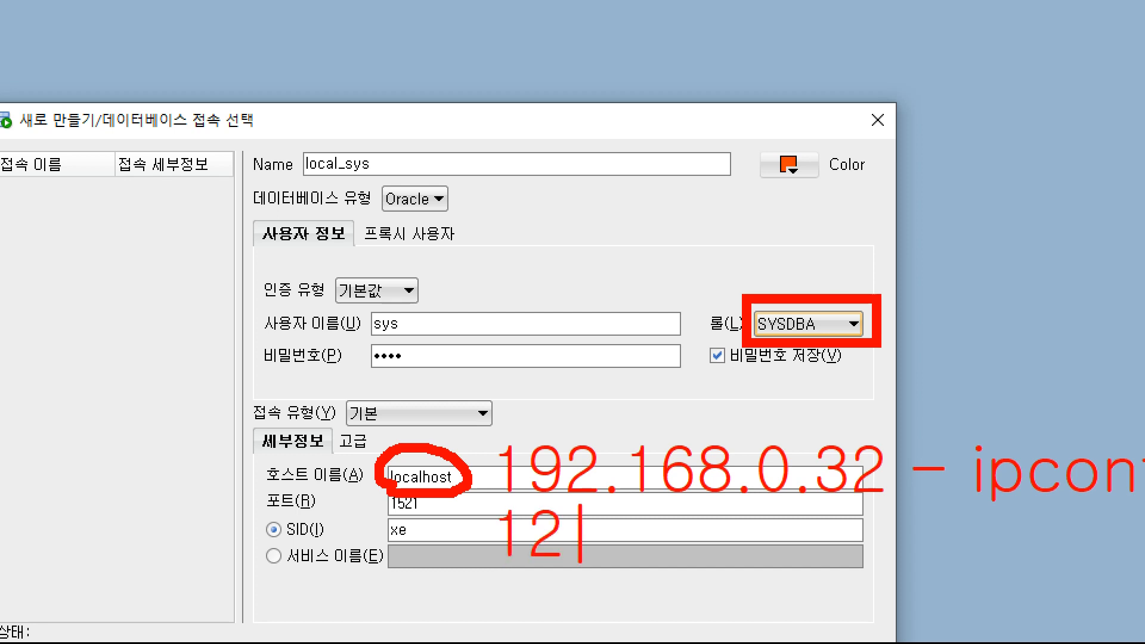
pyautogui.write('7.0.0.1')
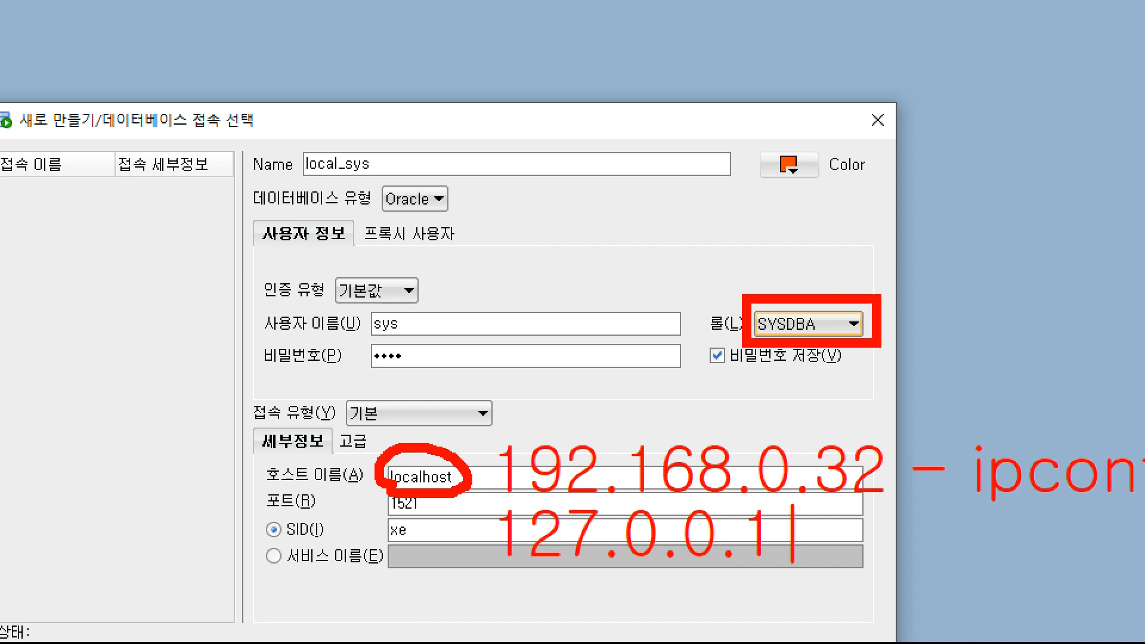
pyautogui.press('Escape')
pyautogui.moveTo(459, 480)
pyautogui.mouseDown()
pyautogui.moveTo(394, 498)
pyautogui.moveTo(398, 434)
pyautogui.moveTo(444, 484)
pyautogui.mouseUp()
pyautogui.moveTo(963, 503); pyautogui.dragTo(1141, 502)
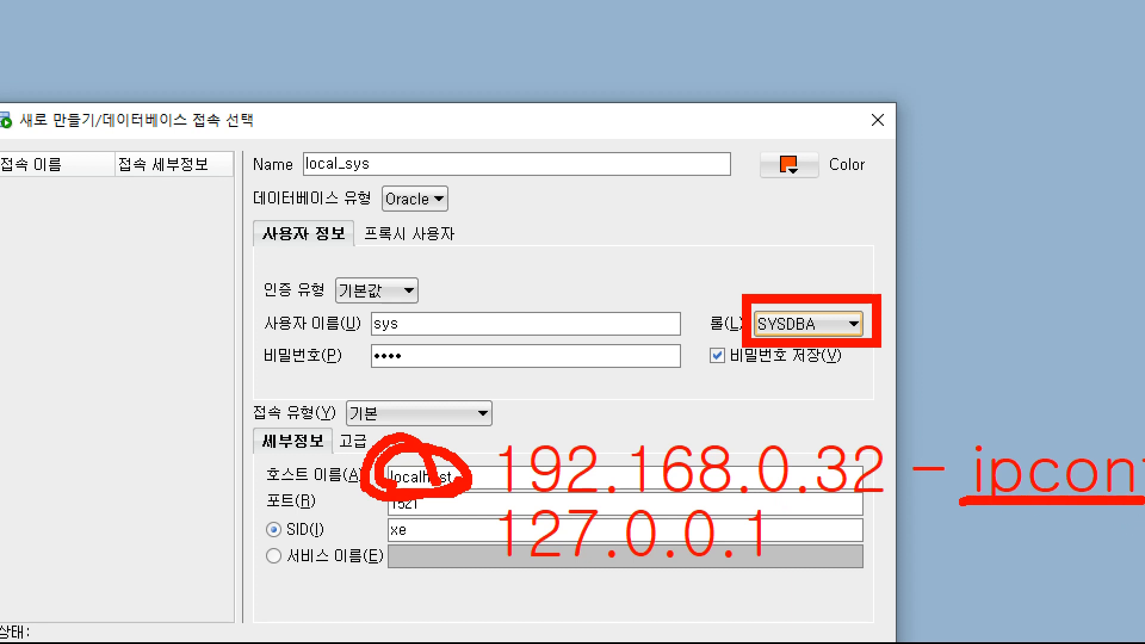
pyautogui.moveTo(488, 403)
pyautogui.mouseDown()
pyautogui.moveTo(477, 492)
pyautogui.moveTo(717, 516)
pyautogui.moveTo(922, 474)
pyautogui.moveTo(502, 425)
pyautogui.mouseUp()
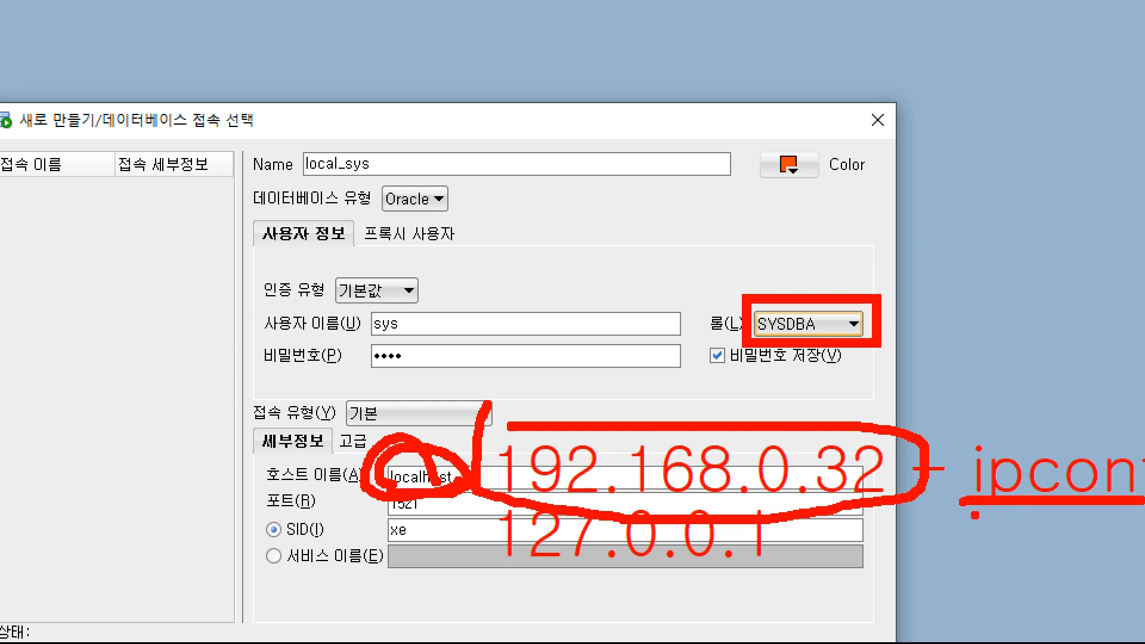
pyautogui.moveTo(975, 515); pyautogui.dragTo(1133, 494)
pyautogui.moveTo(539, 492); pyautogui.dragTo(782, 509)
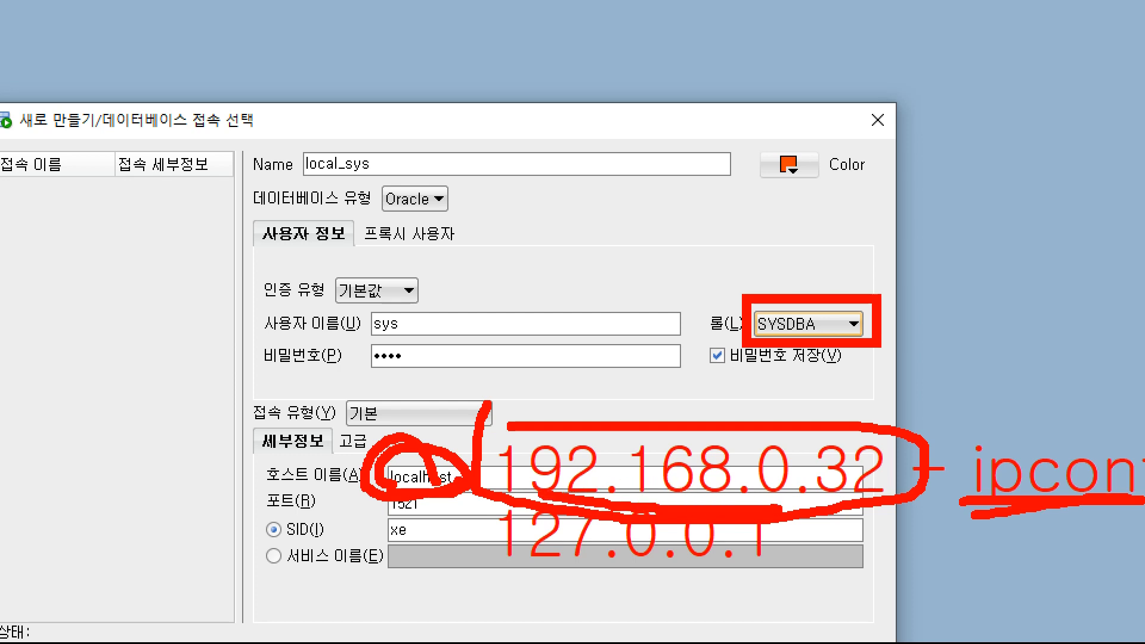
pyautogui.moveTo(524, 564); pyautogui.dragTo(782, 564)
pyautogui.click(496, 431)
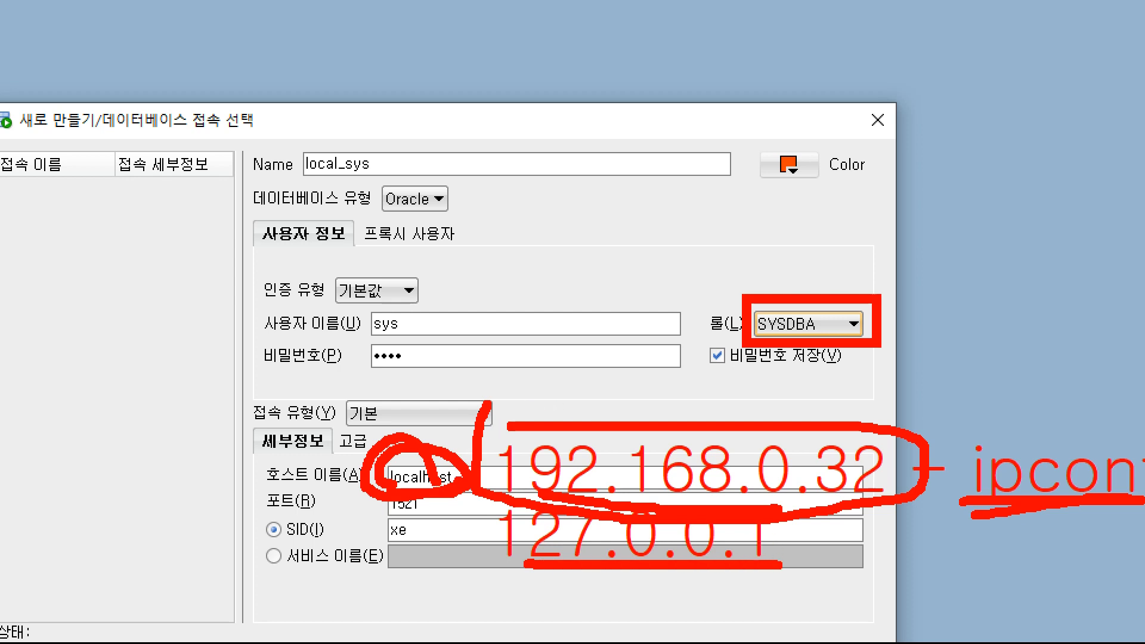
pyautogui.moveTo(432, 522)
pyautogui.mouseDown()
pyautogui.moveTo(395, 521)
pyautogui.moveTo(373, 499)
pyautogui.moveTo(423, 484)
pyautogui.moveTo(447, 504)
pyautogui.moveTo(423, 520)
pyautogui.mouseUp()
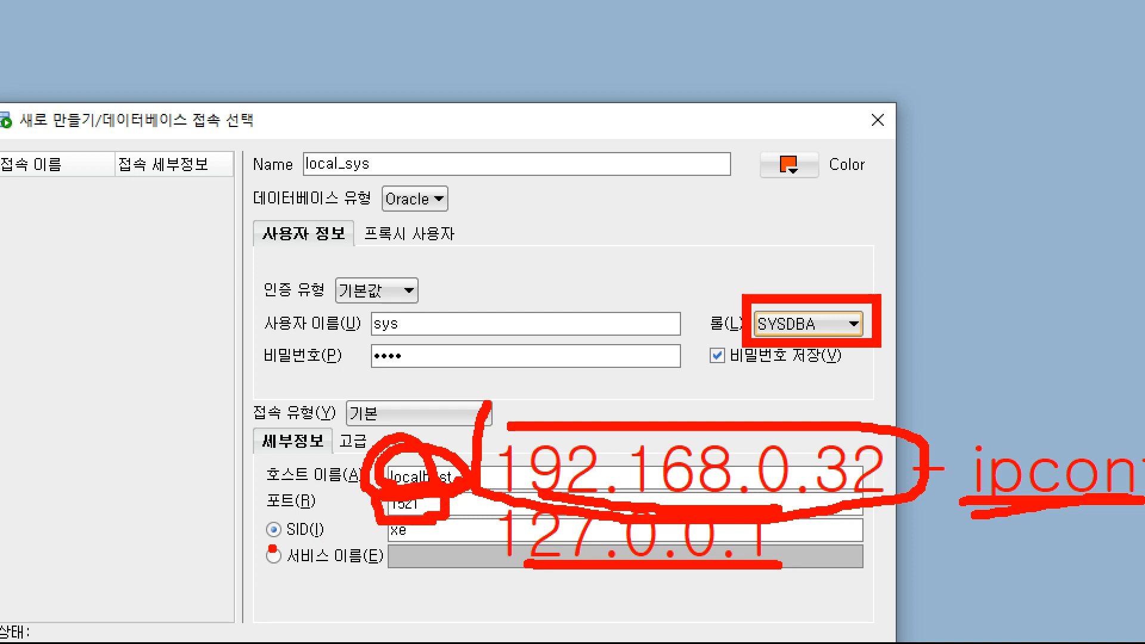
pyautogui.moveTo(277, 545); pyautogui.dragTo(330, 539)
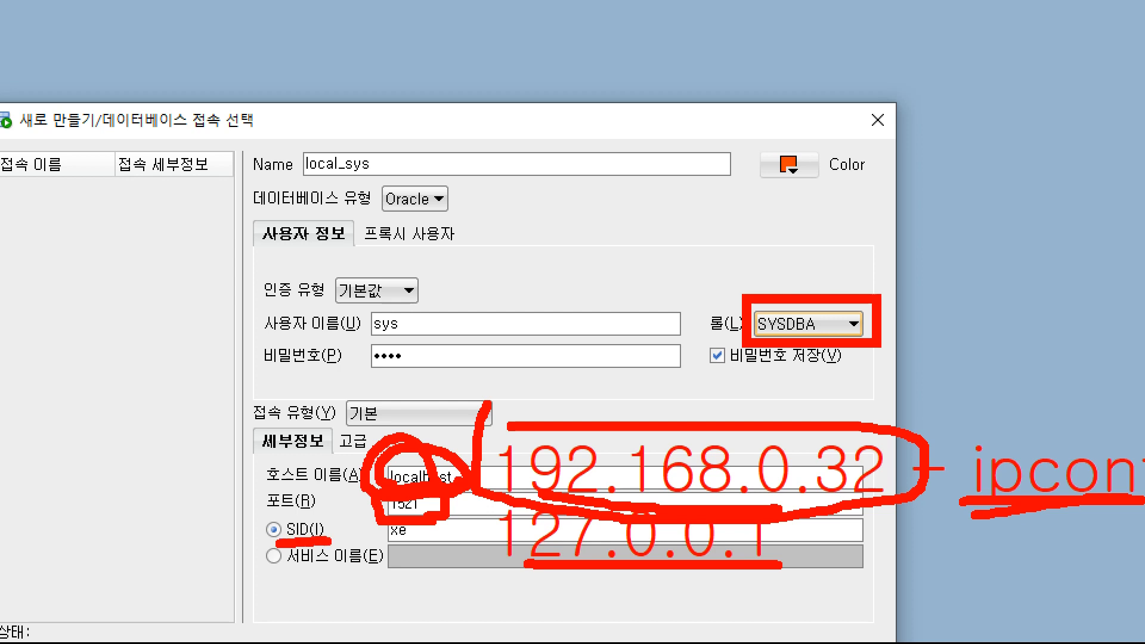
pyautogui.moveTo(423, 541)
pyautogui.mouseDown()
pyautogui.moveTo(388, 549)
pyautogui.moveTo(375, 537)
pyautogui.moveTo(385, 522)
pyautogui.moveTo(424, 514)
pyautogui.moveTo(432, 549)
pyautogui.moveTo(406, 556)
pyautogui.mouseUp()
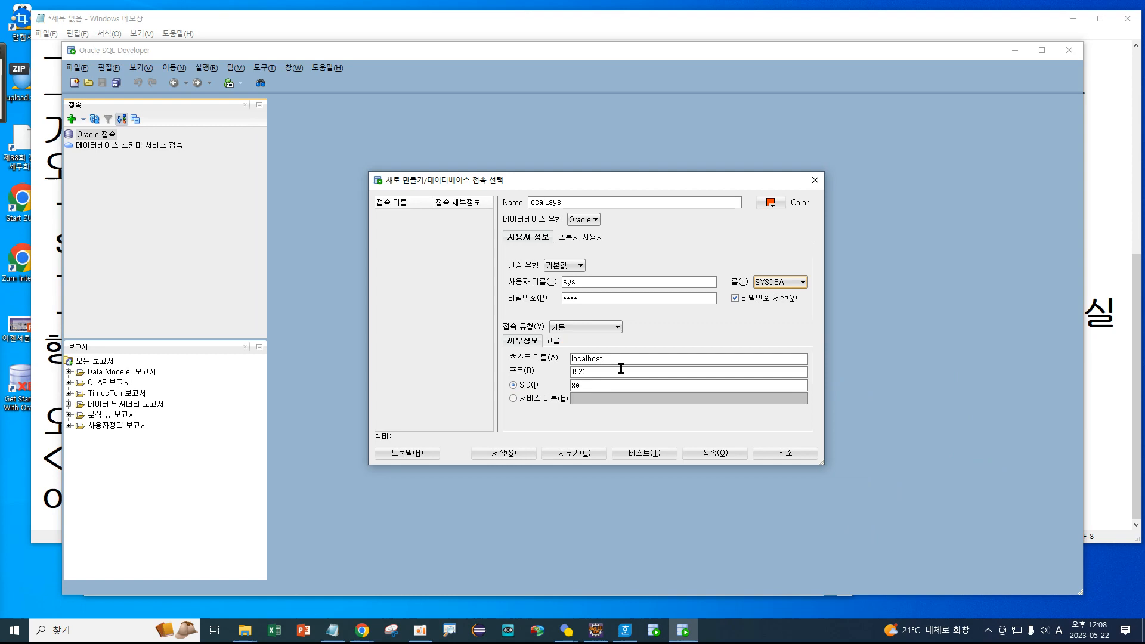
# Test local_sys until the status reads 성공, then save it into the Connections list.
pyautogui.click(633, 455)
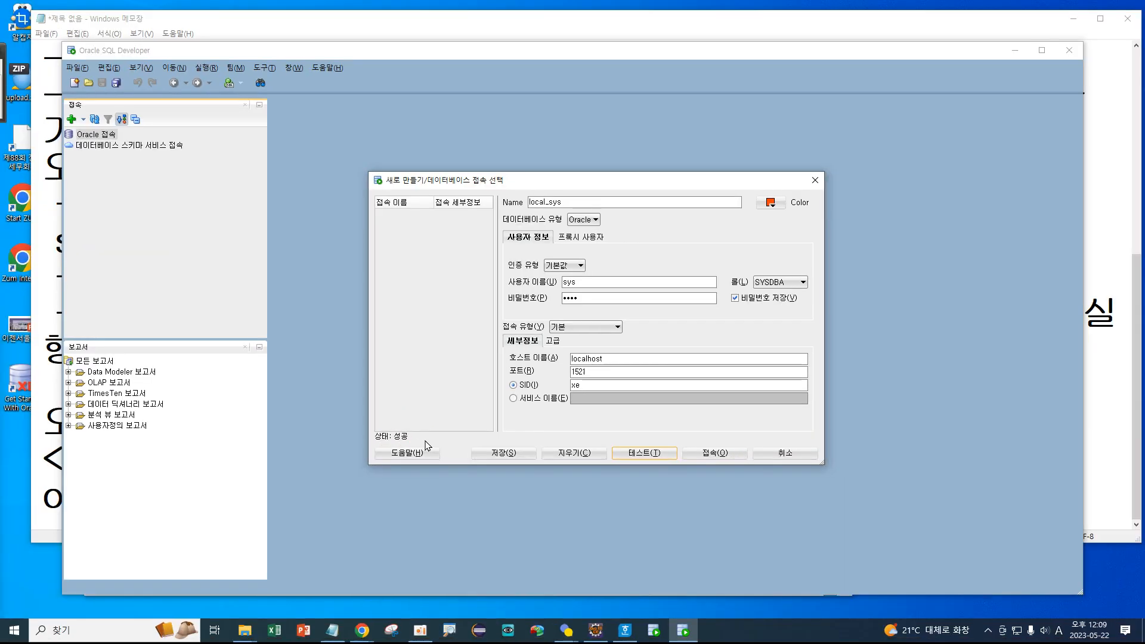
pyautogui.click(573, 472)
pyautogui.hotkey('ctrl', '1')
pyautogui.click(422, 236)
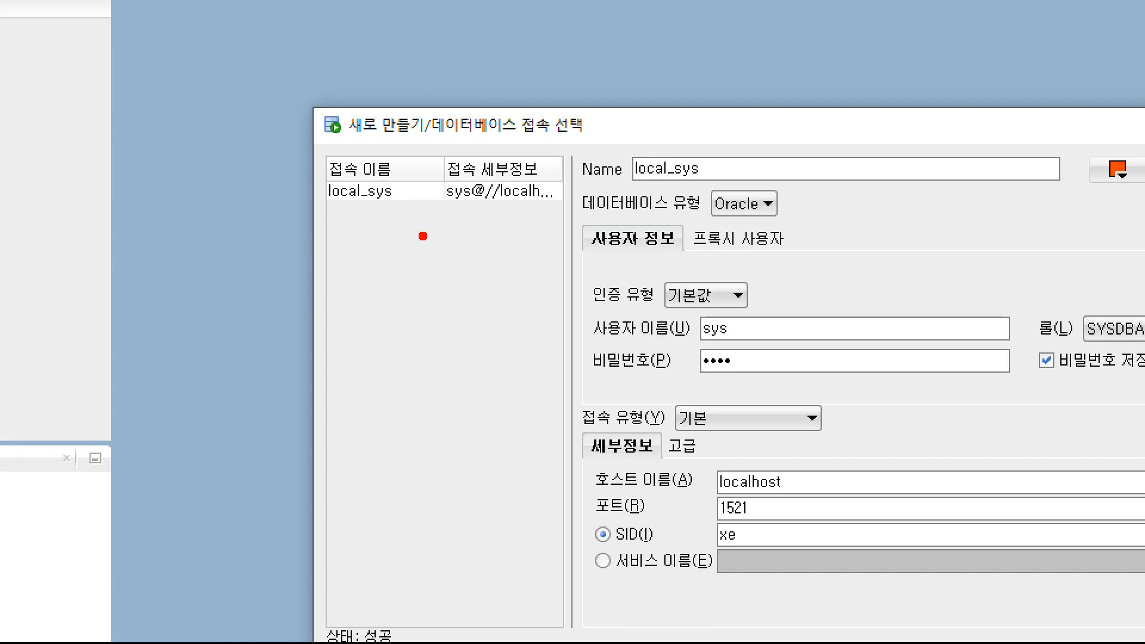
pyautogui.moveTo(288, 170)
pyautogui.mouseDown()
pyautogui.moveTo(569, 218)
pyautogui.moveTo(517, 227)
pyautogui.moveTo(535, 260)
pyautogui.mouseUp()
pyautogui.press('Escape')
pyautogui.hotkey('ctrl', '1')
pyautogui.click(144, 127)
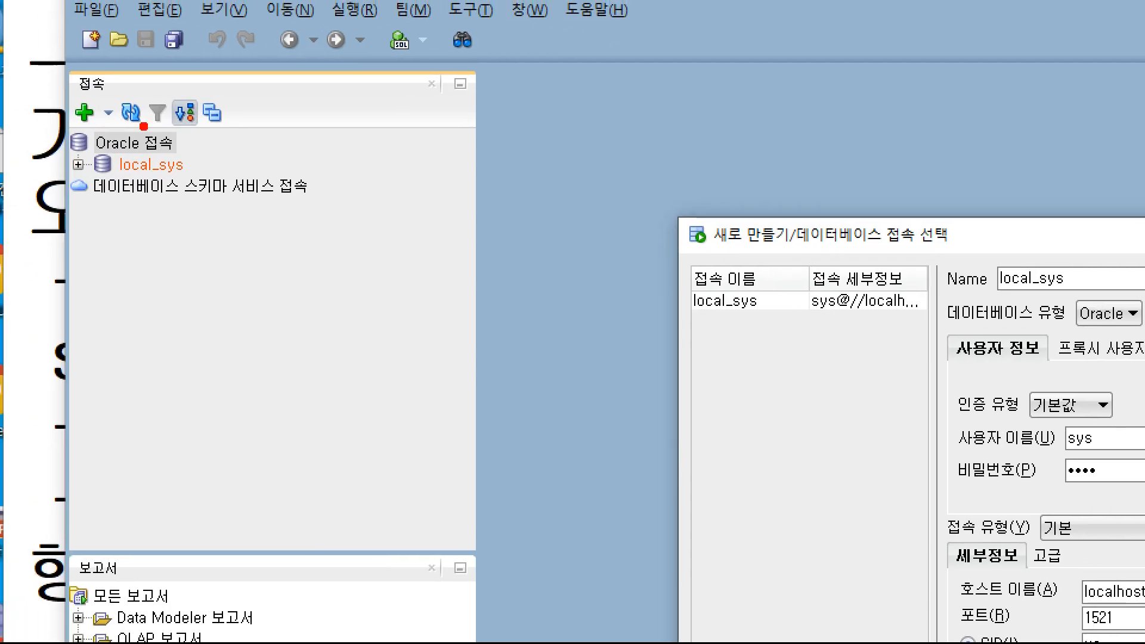
pyautogui.moveTo(54, 151); pyautogui.dragTo(215, 180)
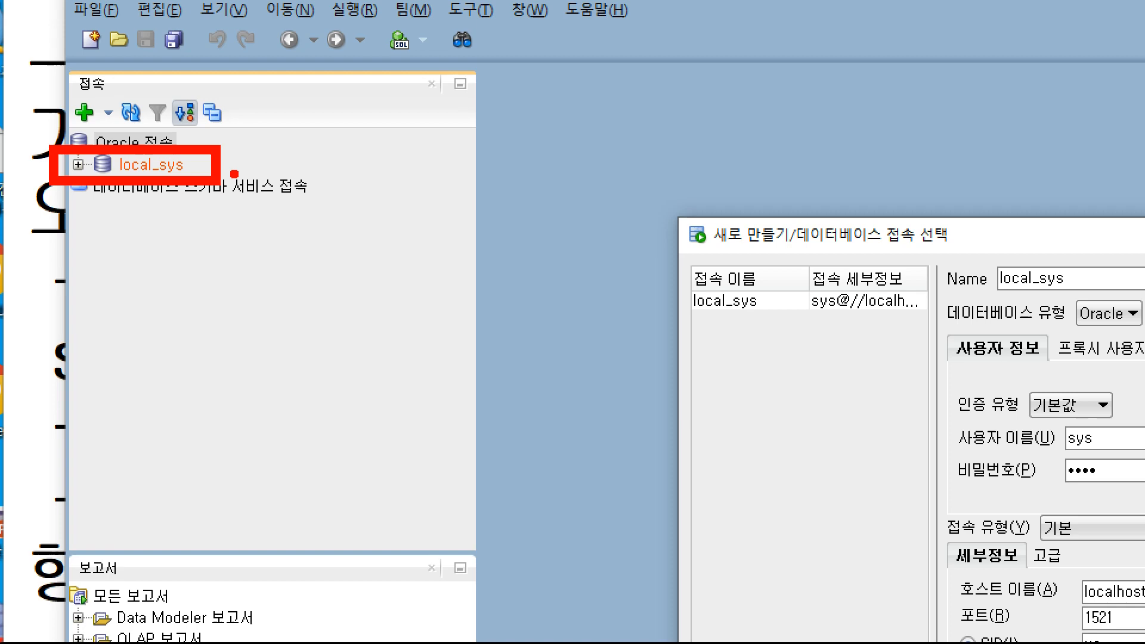
pyautogui.press('Escape')
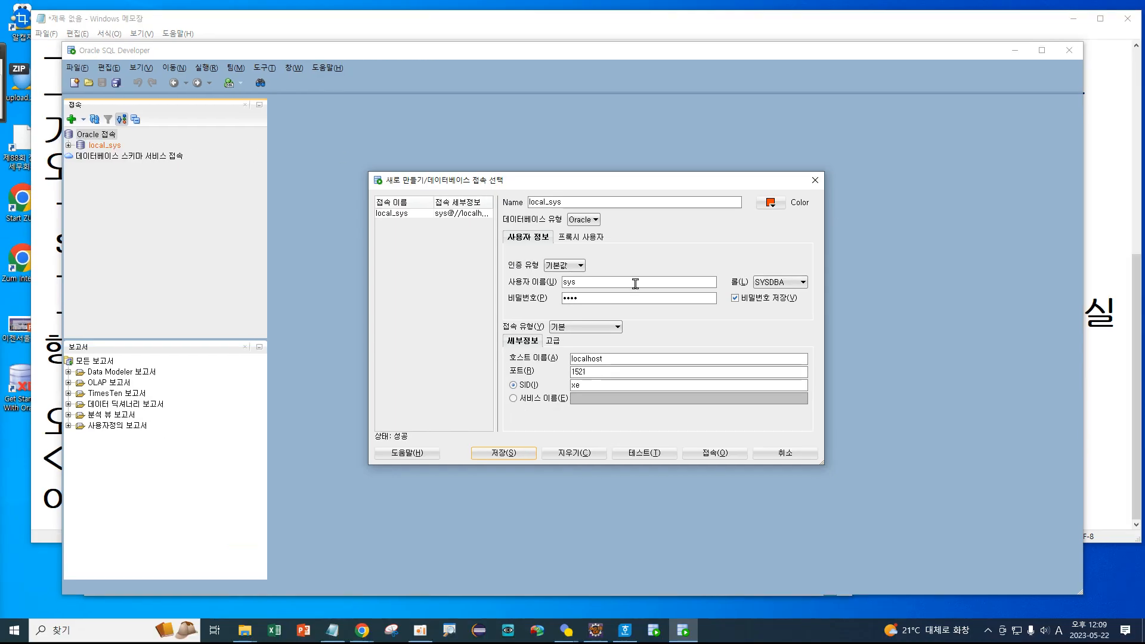
# Connect with local_sys to open its empty SQL worksheet.
pyautogui.click(723, 456)
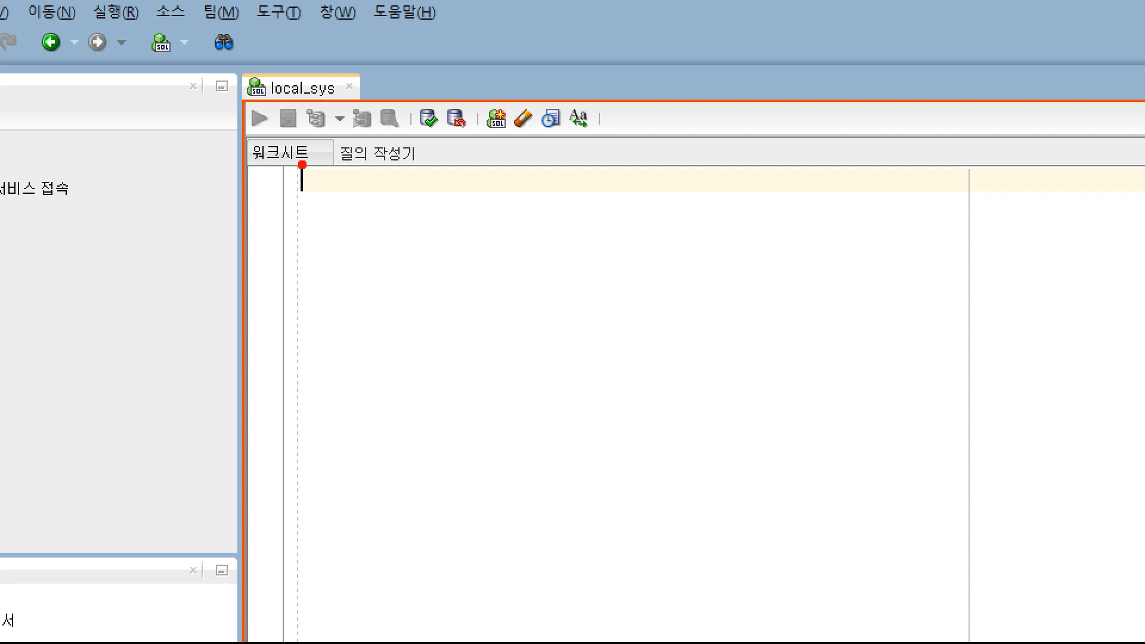
pyautogui.moveTo(304, 162)
pyautogui.mouseDown()
pyautogui.moveTo(259, 186)
pyautogui.moveTo(245, 150)
pyautogui.moveTo(265, 132)
pyautogui.moveTo(346, 131)
pyautogui.moveTo(343, 173)
pyautogui.moveTo(253, 174)
pyautogui.mouseUp()
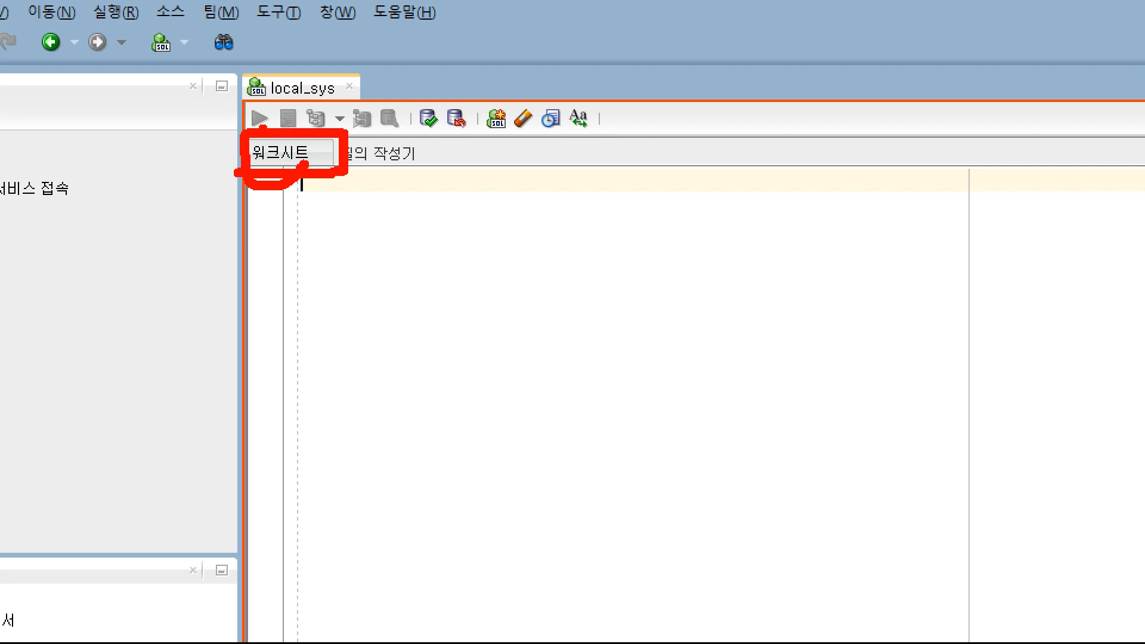
pyautogui.moveTo(262, 126)
pyautogui.mouseDown()
pyautogui.moveTo(228, 115)
pyautogui.moveTo(250, 95)
pyautogui.moveTo(278, 103)
pyautogui.moveTo(275, 123)
pyautogui.moveTo(233, 95)
pyautogui.moveTo(284, 119)
pyautogui.mouseUp()
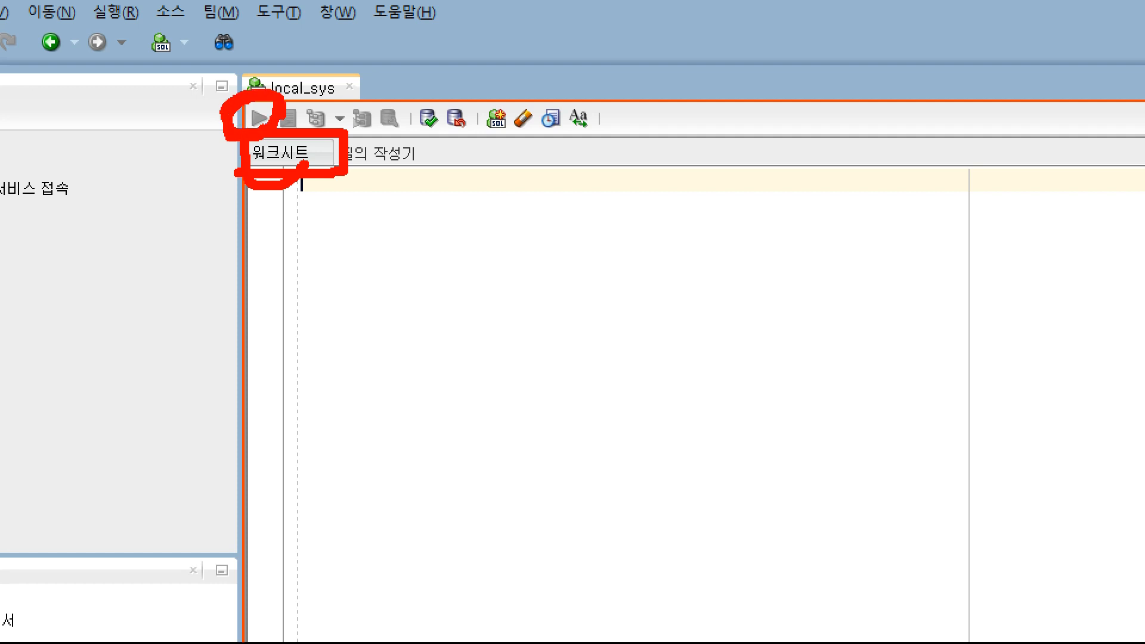
pyautogui.press('Escape')
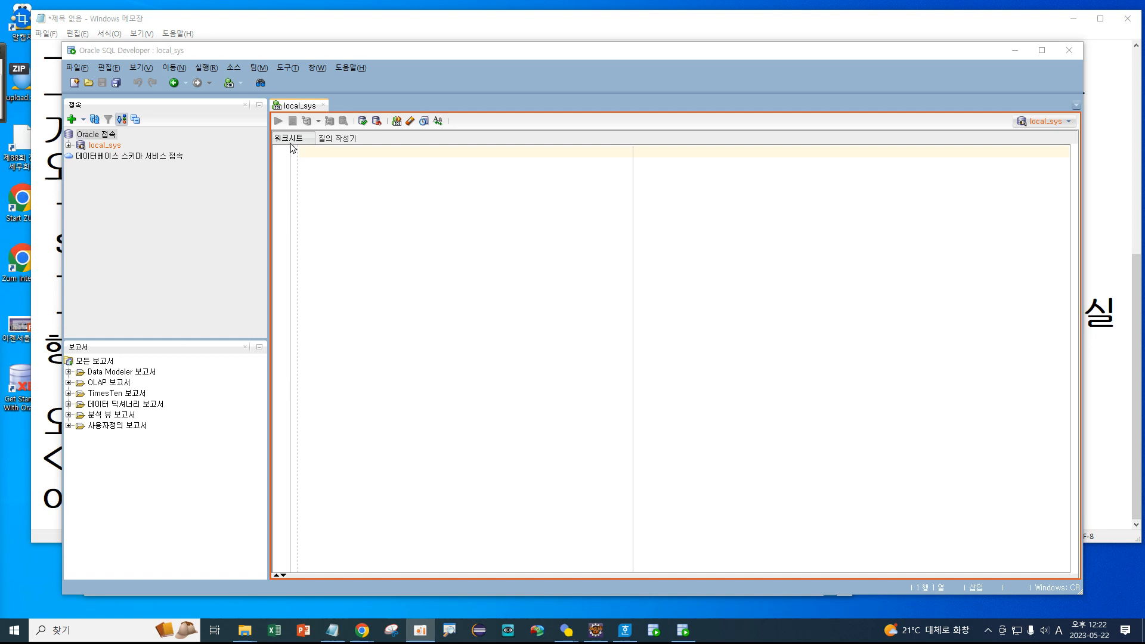
pyautogui.hotkey('ctrl', '1')
pyautogui.click(256, 123)
pyautogui.moveTo(233, 53)
pyautogui.mouseDown()
pyautogui.moveTo(306, 128)
pyautogui.moveTo(304, 641)
pyautogui.mouseUp()
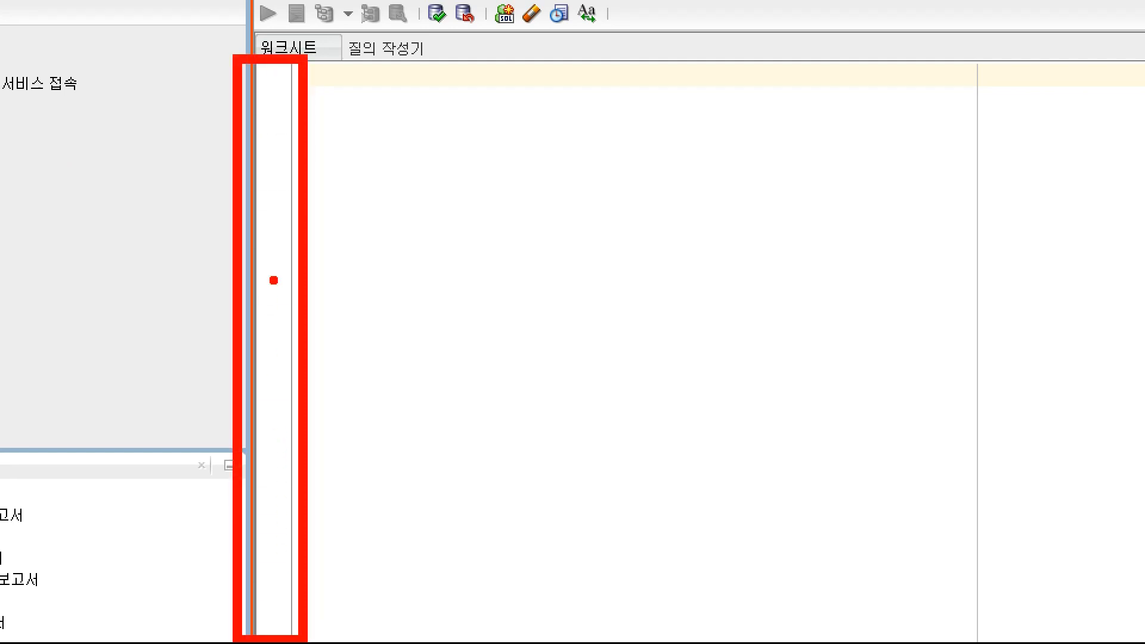
pyautogui.press('Escape')
pyautogui.rightClick(284, 212)
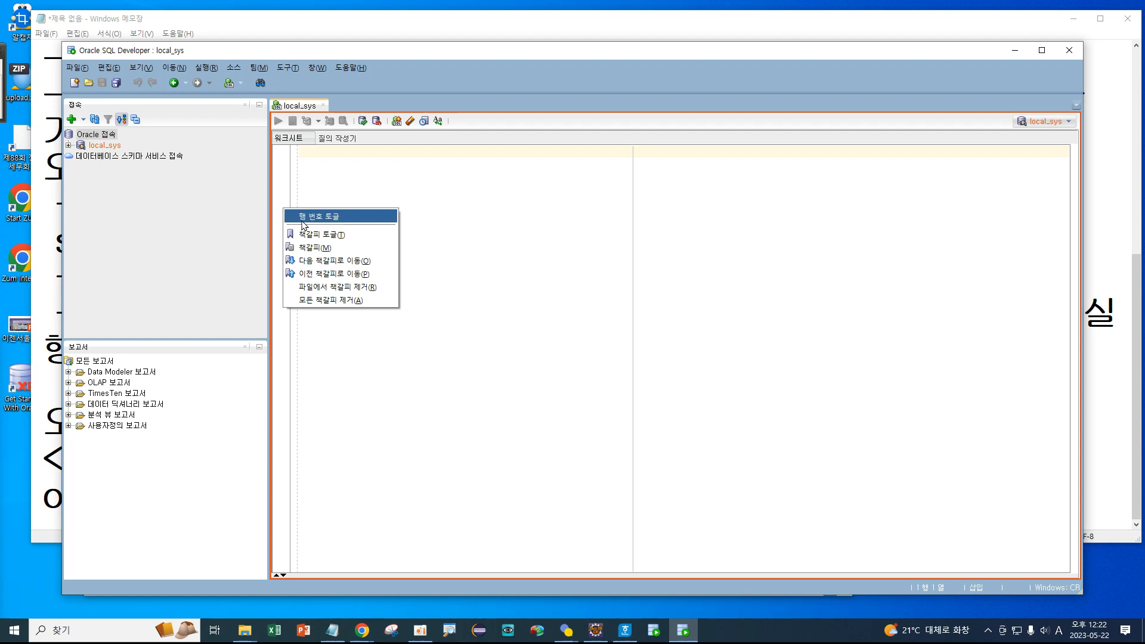
pyautogui.click(302, 218)
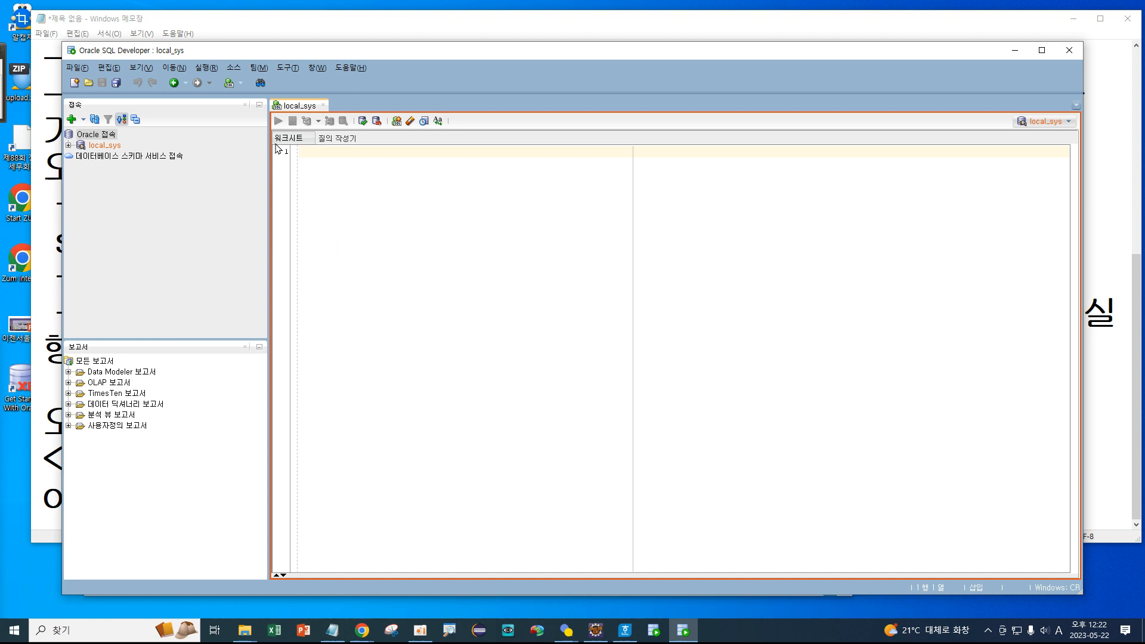
pyautogui.hotkey('ctrl', '1')
pyautogui.moveTo(302, 160)
pyautogui.mouseDown()
pyautogui.moveTo(270, 164)
pyautogui.moveTo(284, 145)
pyautogui.moveTo(299, 179)
pyautogui.moveTo(285, 182)
pyautogui.mouseUp()
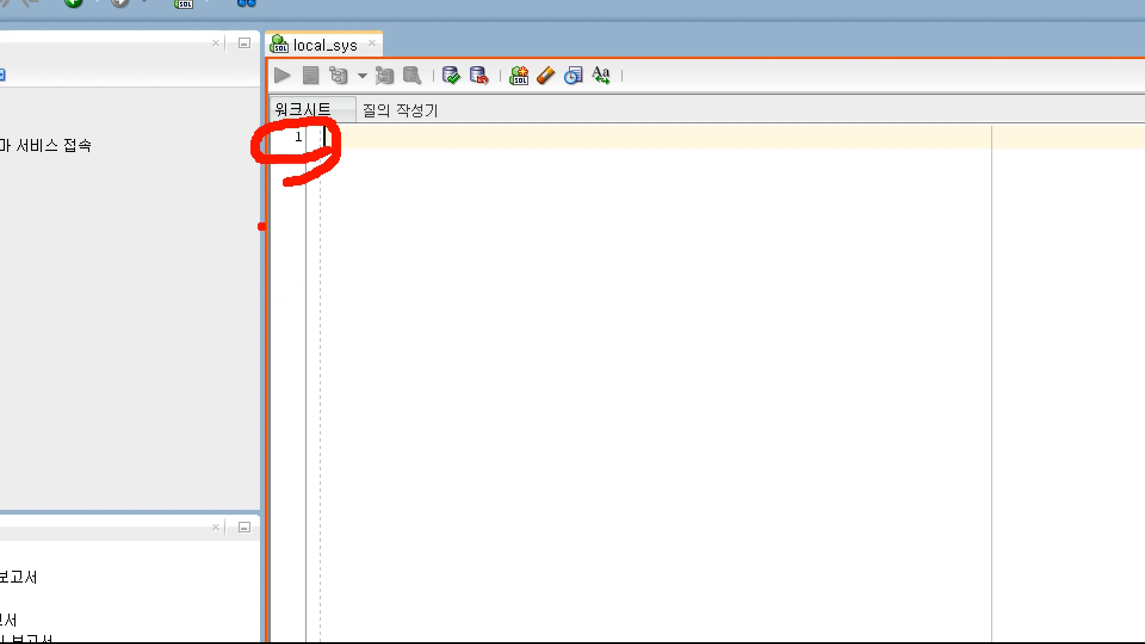
pyautogui.press('Escape')
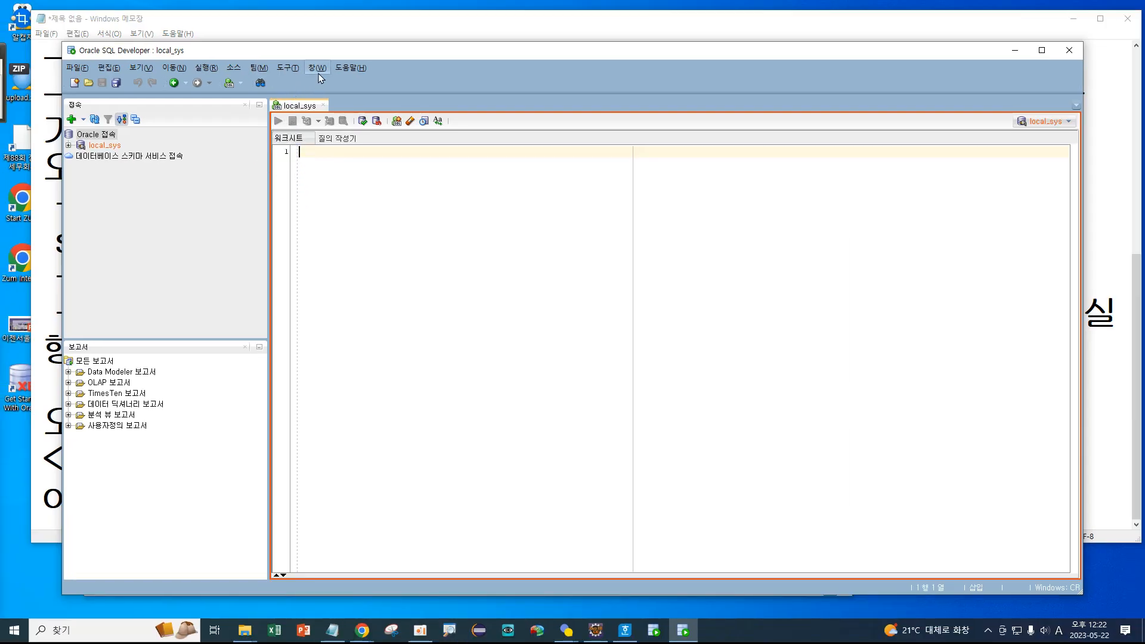
# In Tools > Preferences, set Code Editor > Fonts size to 24 and confirm with OK.
pyautogui.click(288, 68)
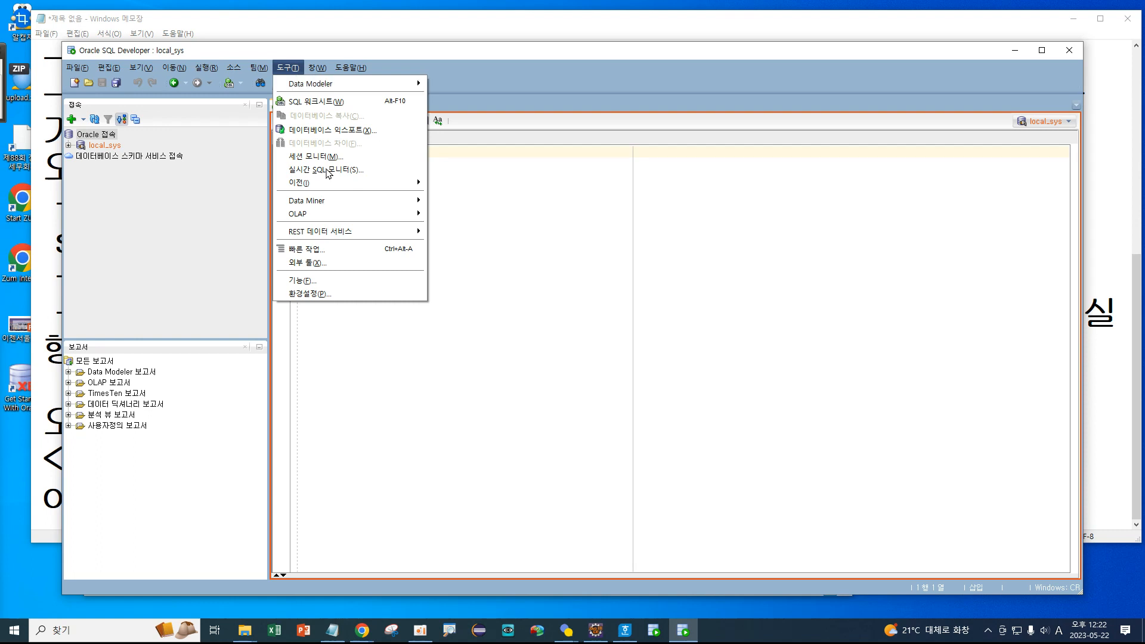
pyautogui.click(329, 295)
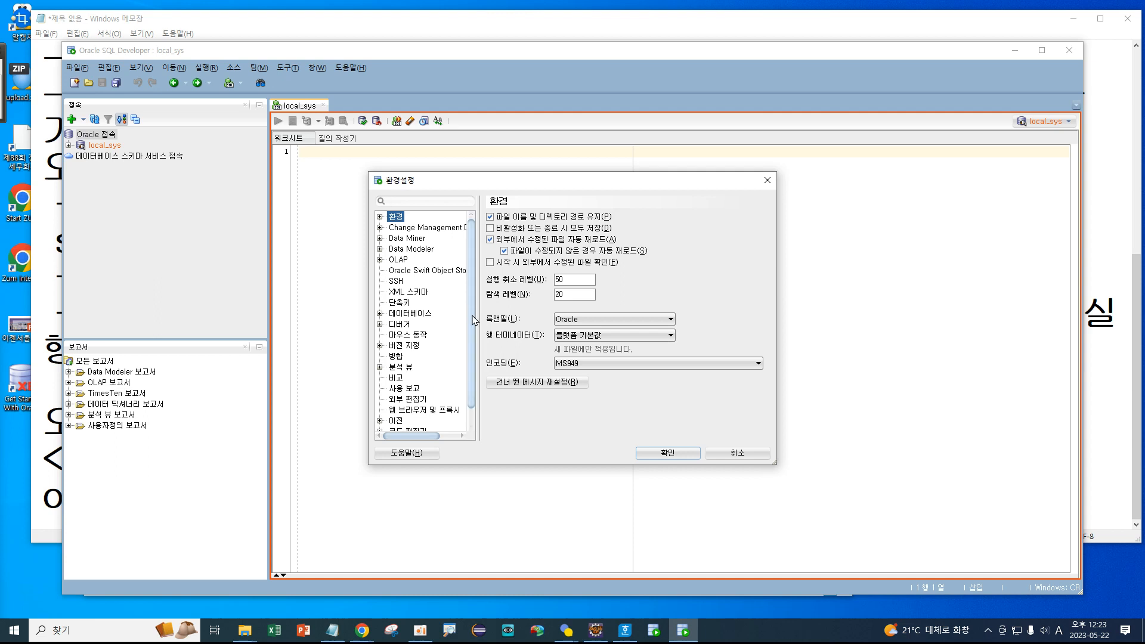
pyautogui.scroll(-1, 472, 358)
pyautogui.click(380, 416)
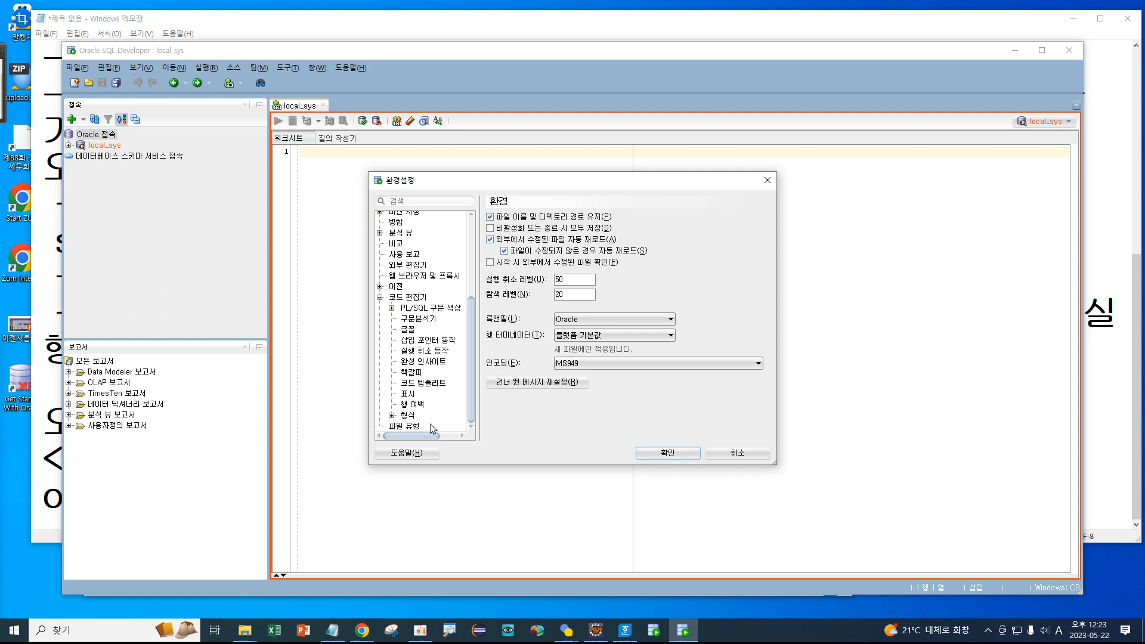
pyautogui.click(406, 331)
pyautogui.click(553, 252)
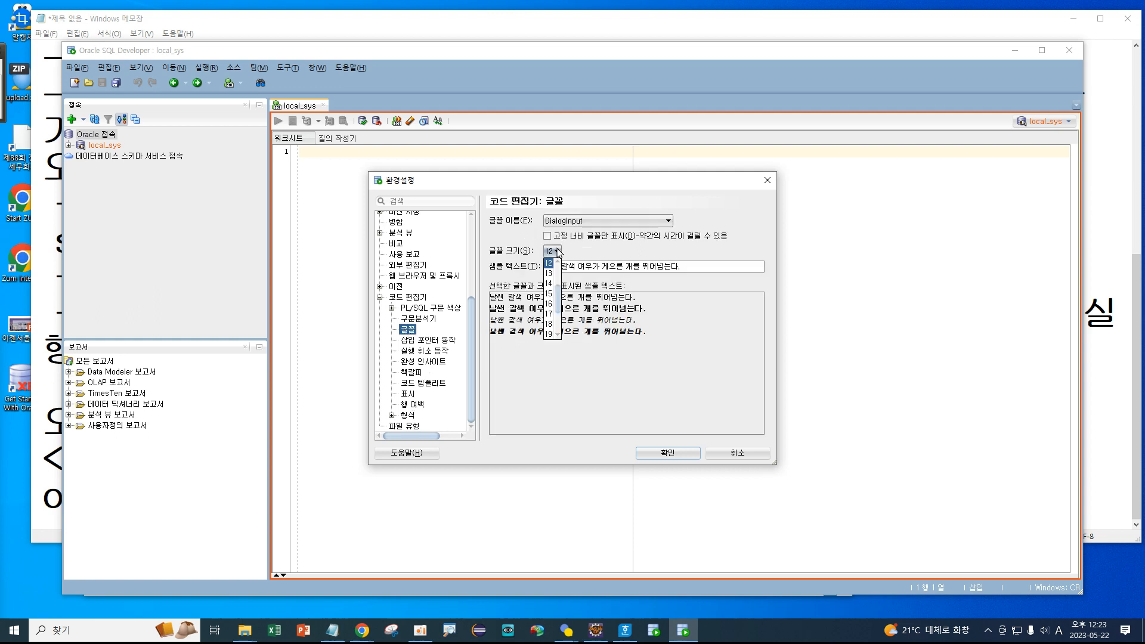
pyautogui.scroll(-5, 555, 296)
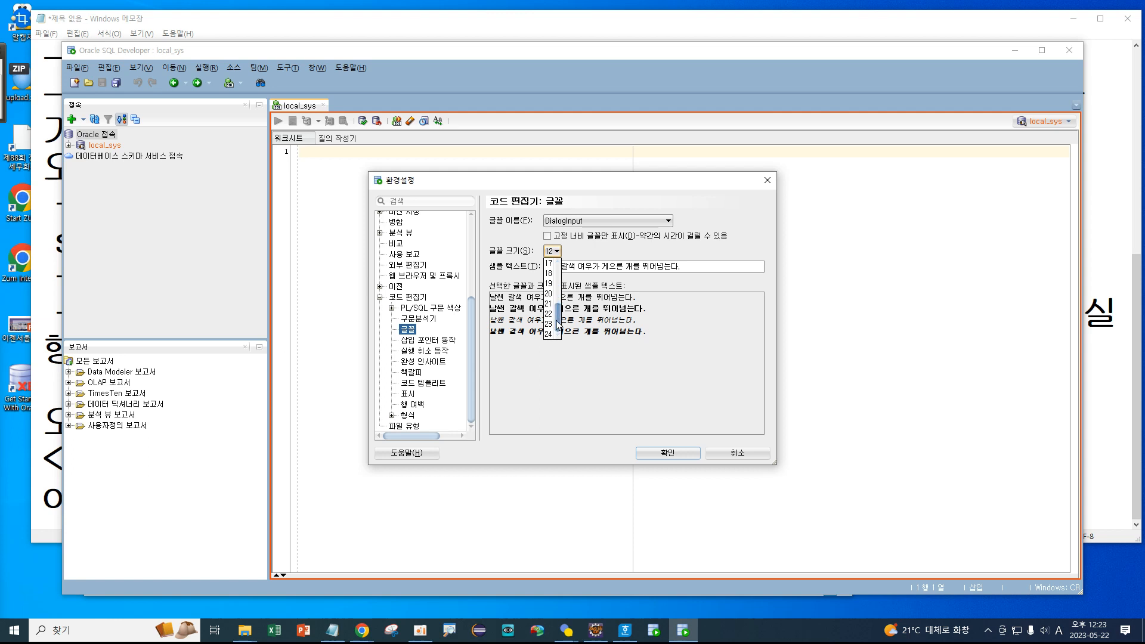
pyautogui.click(550, 335)
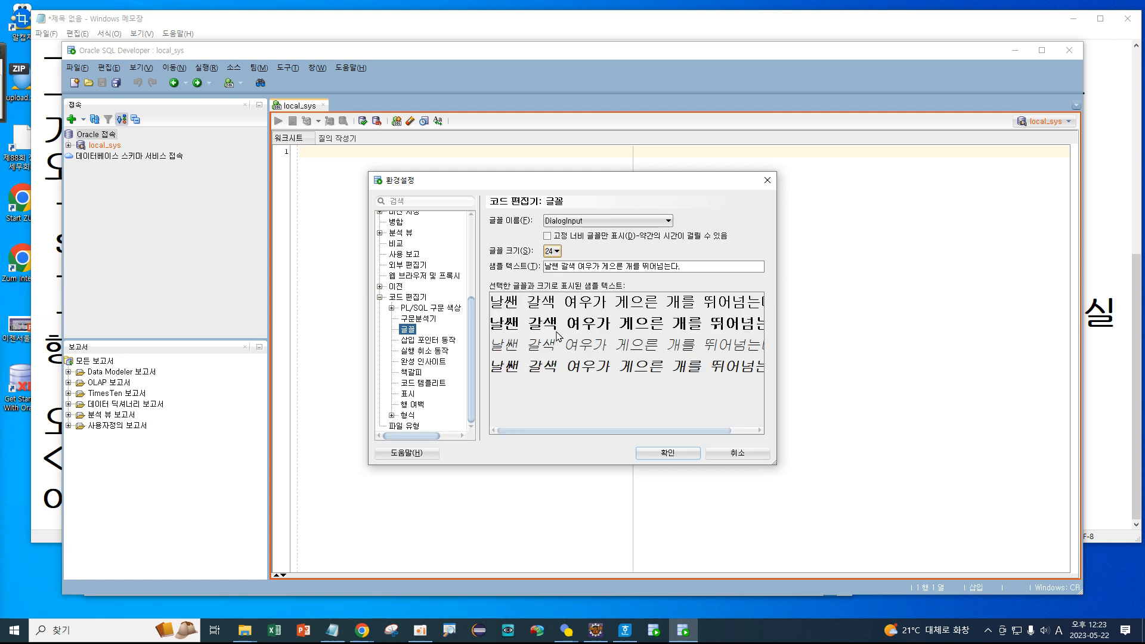
pyautogui.click(673, 457)
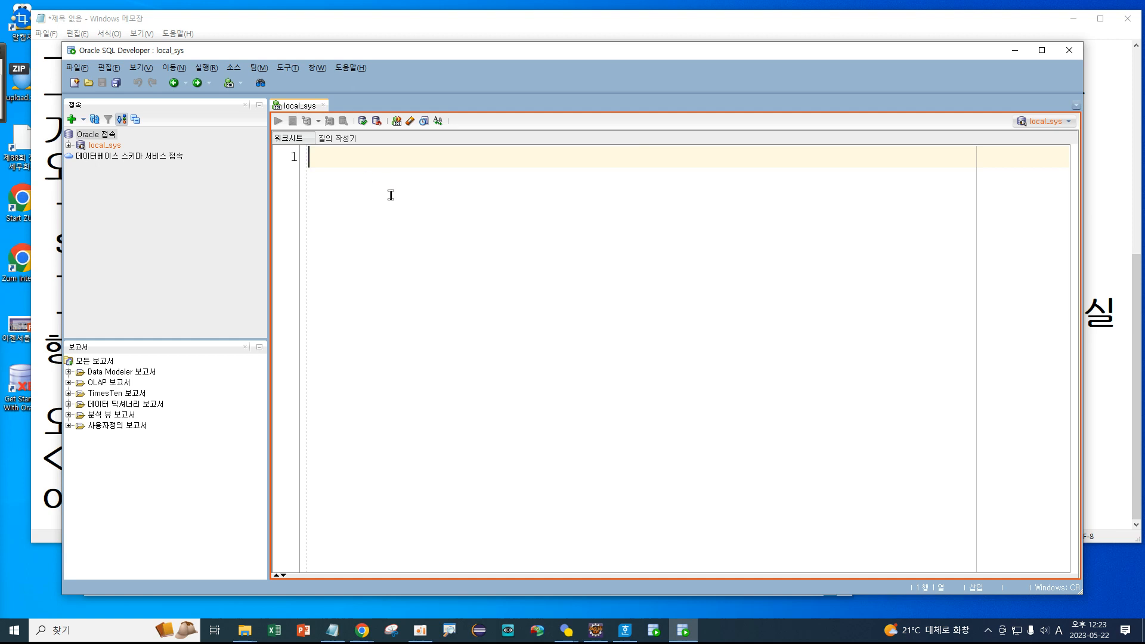
# Type select sysdate from dual; on worksheet line 1, correcting the typos.
pyautogui.write('sfsdfsd')
pyautogui.press('BackSpace')
pyautogui.press('BackSpace')
pyautogui.press('BackSpace')
pyautogui.press('BackSpace')
pyautogui.press('BackSpace')
pyautogui.press('BackSpace')
pyautogui.press('BackSpace')
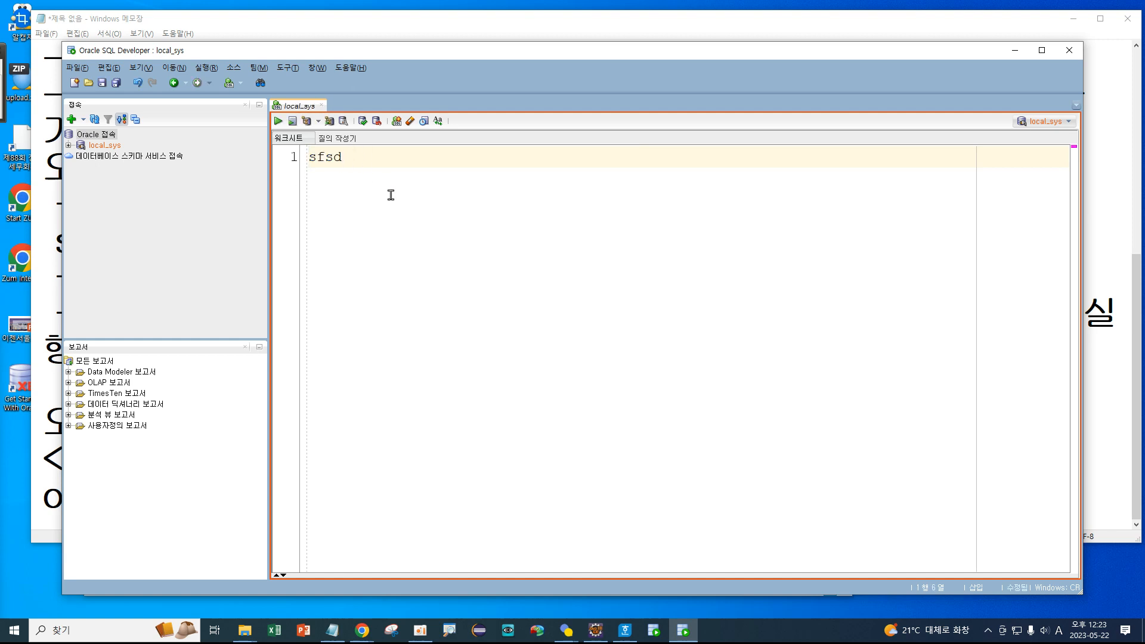
pyautogui.write('select sysda')
pyautogui.press('BackSpace')
pyautogui.press('BackSpace')
pyautogui.press('BackSpace')
pyautogui.write('data')
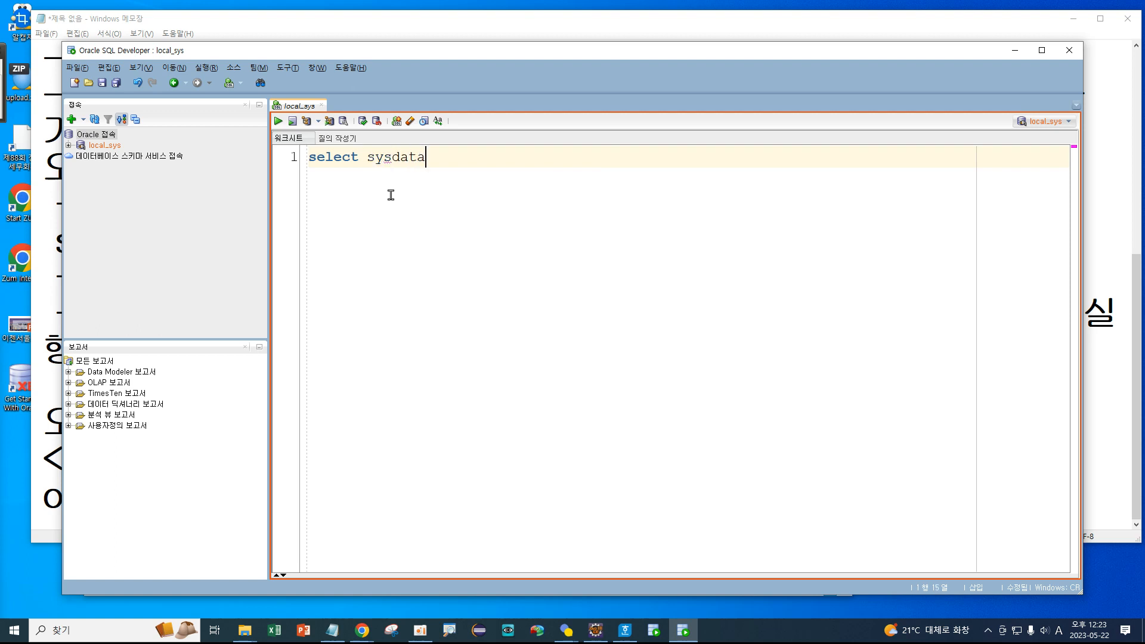
pyautogui.press('BackSpace')
pyautogui.write('e fo')
pyautogui.write('rm dua')
pyautogui.write('l;')
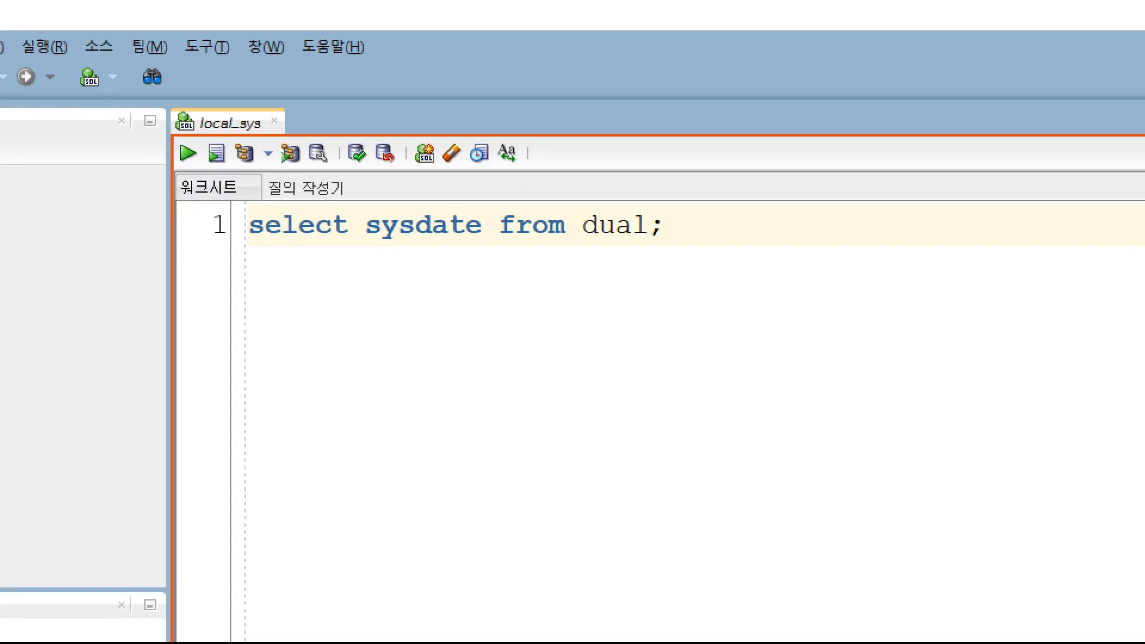
# Highlight the query and surrounding worksheet areas with on-screen marks.
pyautogui.moveTo(222, 255); pyautogui.dragTo(565, 252)
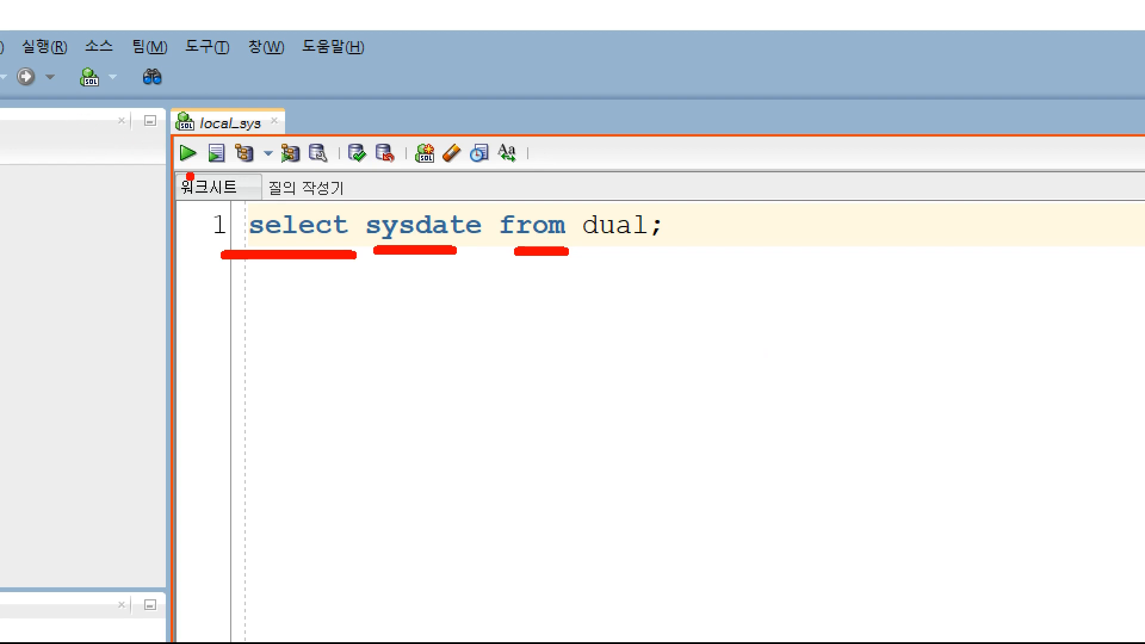
pyautogui.moveTo(196, 166)
pyautogui.mouseDown()
pyautogui.moveTo(161, 159)
pyautogui.moveTo(186, 127)
pyautogui.moveTo(199, 156)
pyautogui.moveTo(179, 174)
pyautogui.mouseUp()
pyautogui.moveTo(231, 203)
pyautogui.mouseDown()
pyautogui.moveTo(230, 435)
pyautogui.moveTo(270, 381)
pyautogui.mouseUp()
pyautogui.moveTo(216, 178)
pyautogui.mouseDown()
pyautogui.moveTo(203, 152)
pyautogui.moveTo(236, 149)
pyautogui.moveTo(226, 176)
pyautogui.mouseUp()
pyautogui.moveTo(34, 56)
pyautogui.mouseDown()
pyautogui.moveTo(25, 55)
pyautogui.moveTo(80, 61)
pyautogui.mouseUp()
pyautogui.moveTo(149, 158)
pyautogui.mouseDown()
pyautogui.moveTo(192, 179)
pyautogui.moveTo(212, 144)
pyautogui.moveTo(197, 128)
pyautogui.mouseUp()
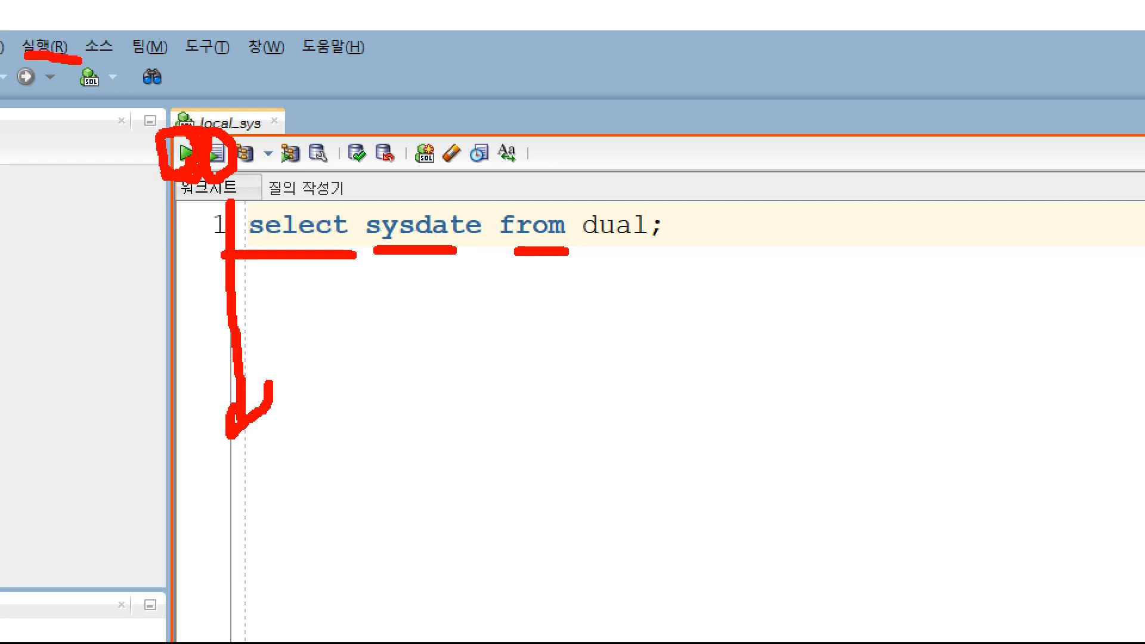
pyautogui.moveTo(225, 142); pyautogui.dragTo(224, 169)
# Run the statement with the cursor inside the sysdate query to show its result.
pyautogui.press('Escape')
pyautogui.click(392, 157)
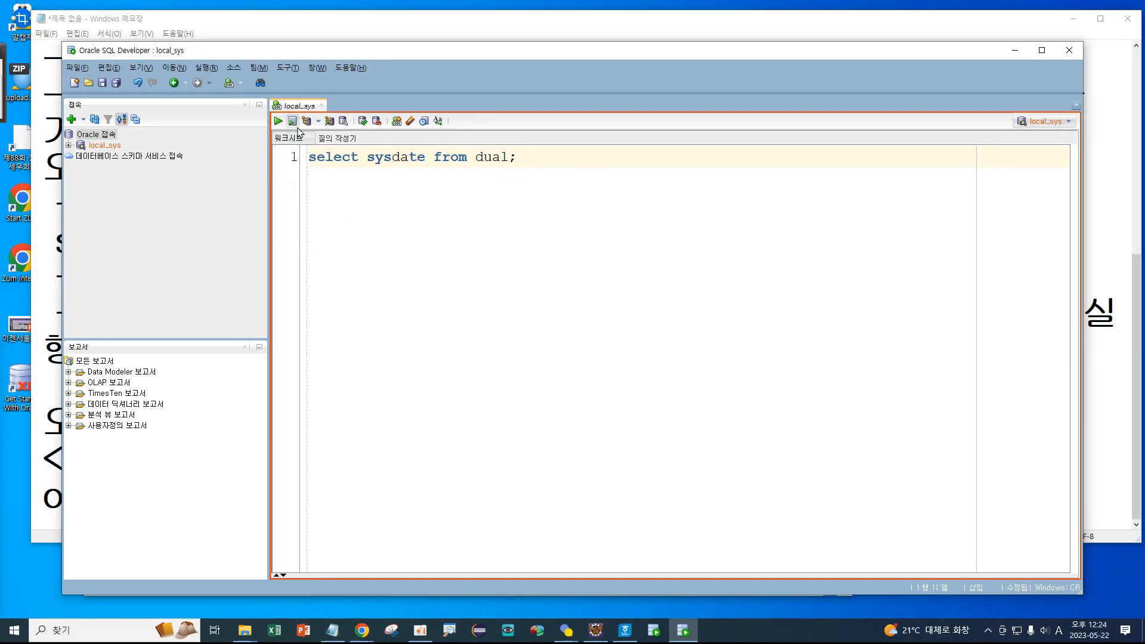
pyautogui.click(278, 121)
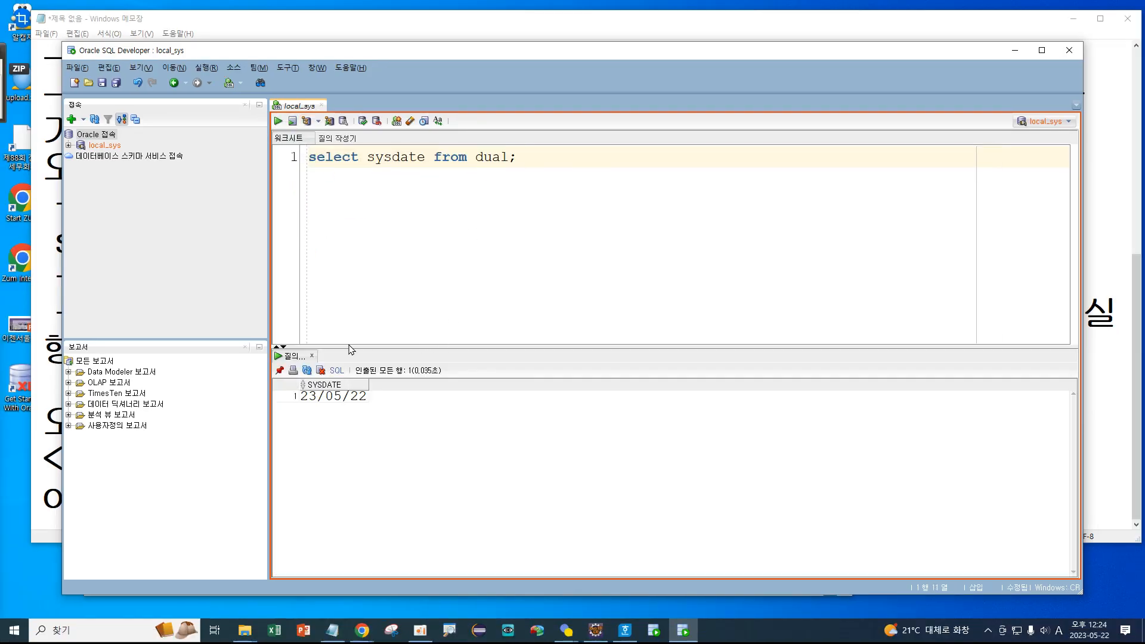
pyautogui.hotkey('ctrl', '1')
pyautogui.click(356, 398)
pyautogui.moveTo(280, 346)
pyautogui.mouseDown()
pyautogui.moveTo(245, 437)
pyautogui.moveTo(375, 361)
pyautogui.moveTo(324, 343)
pyautogui.mouseUp()
pyautogui.press('Escape')
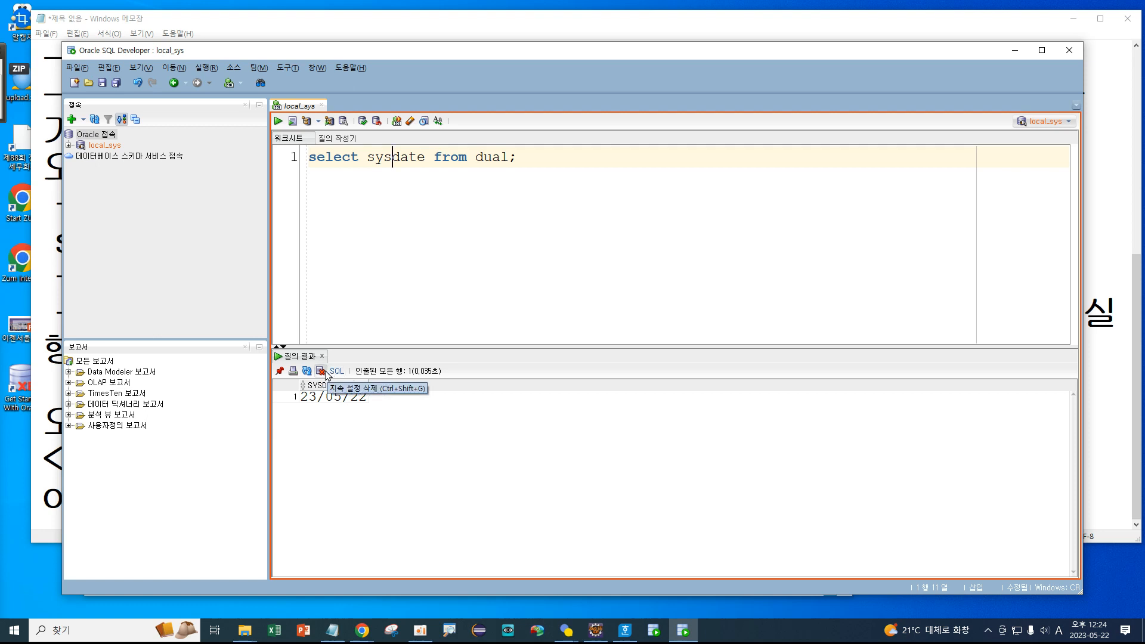
# Clear the result grid's persisted settings, accept the success message, and refresh.
pyautogui.click(321, 372)
pyautogui.click(320, 373)
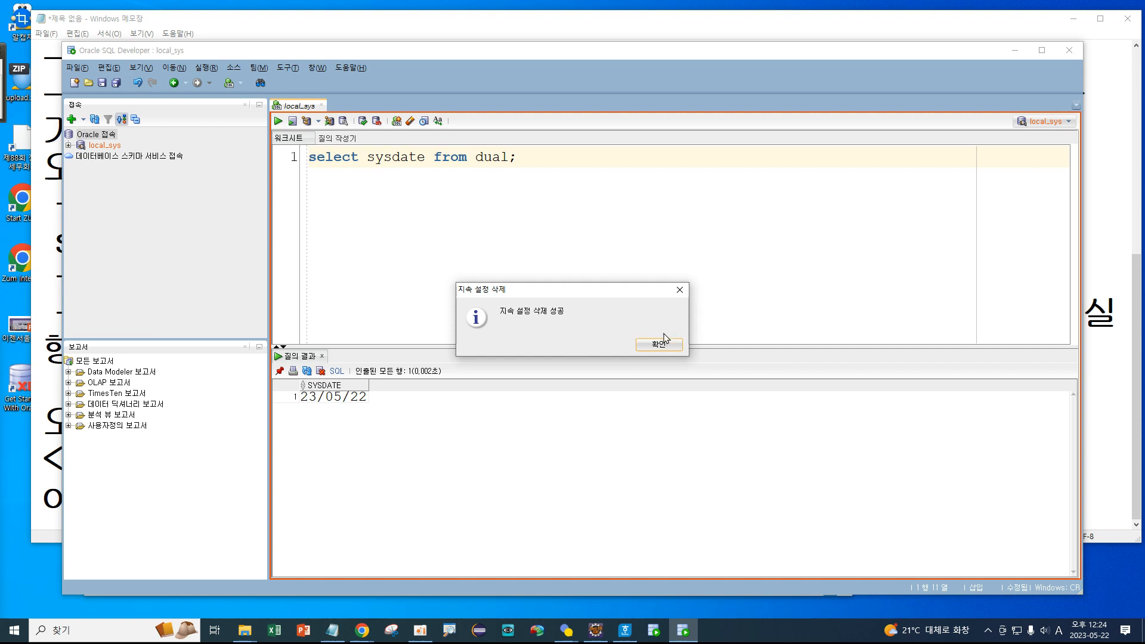
pyautogui.click(650, 344)
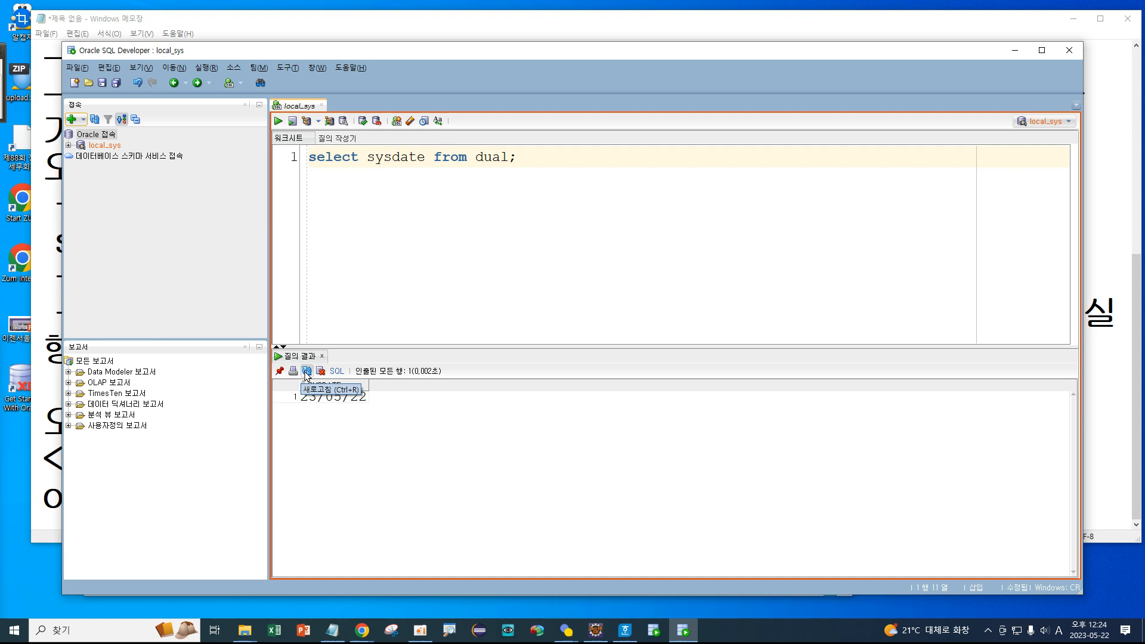
pyautogui.click(307, 371)
# Rerun the query so the result shows SYSDATE 23/05/22.
pyautogui.click(354, 264)
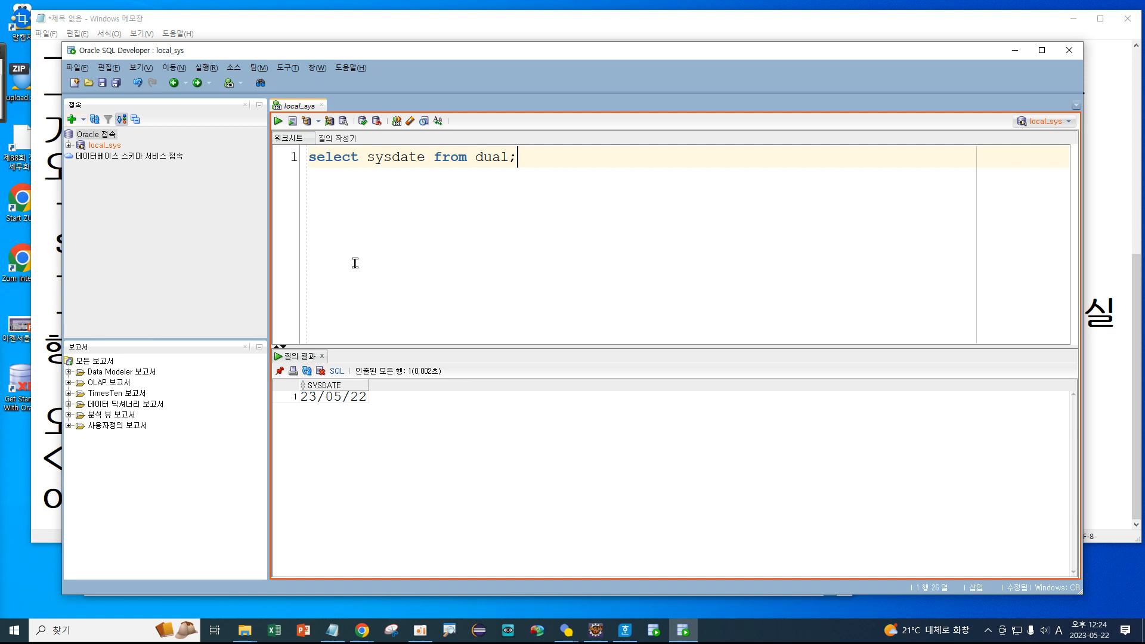
pyautogui.click(449, 157)
pyautogui.click(280, 125)
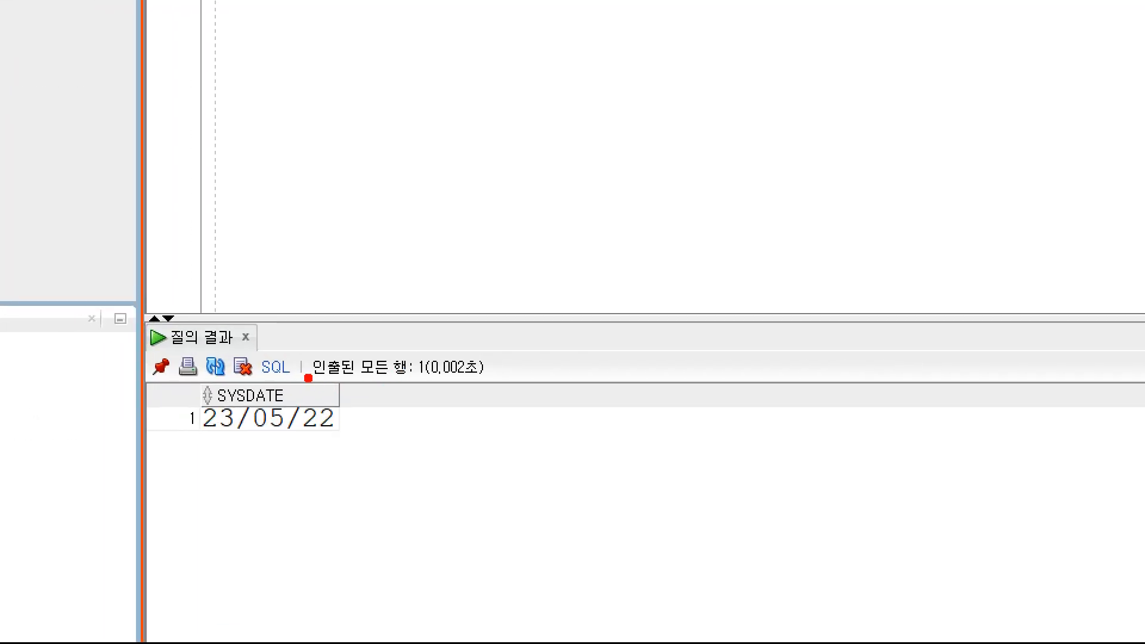
pyautogui.moveTo(309, 377); pyautogui.dragTo(408, 388)
pyautogui.moveTo(415, 349); pyautogui.dragTo(437, 336)
pyautogui.moveTo(459, 385)
pyautogui.mouseDown()
pyautogui.moveTo(443, 394)
pyautogui.moveTo(417, 365)
pyautogui.moveTo(505, 353)
pyautogui.moveTo(431, 410)
pyautogui.mouseUp()
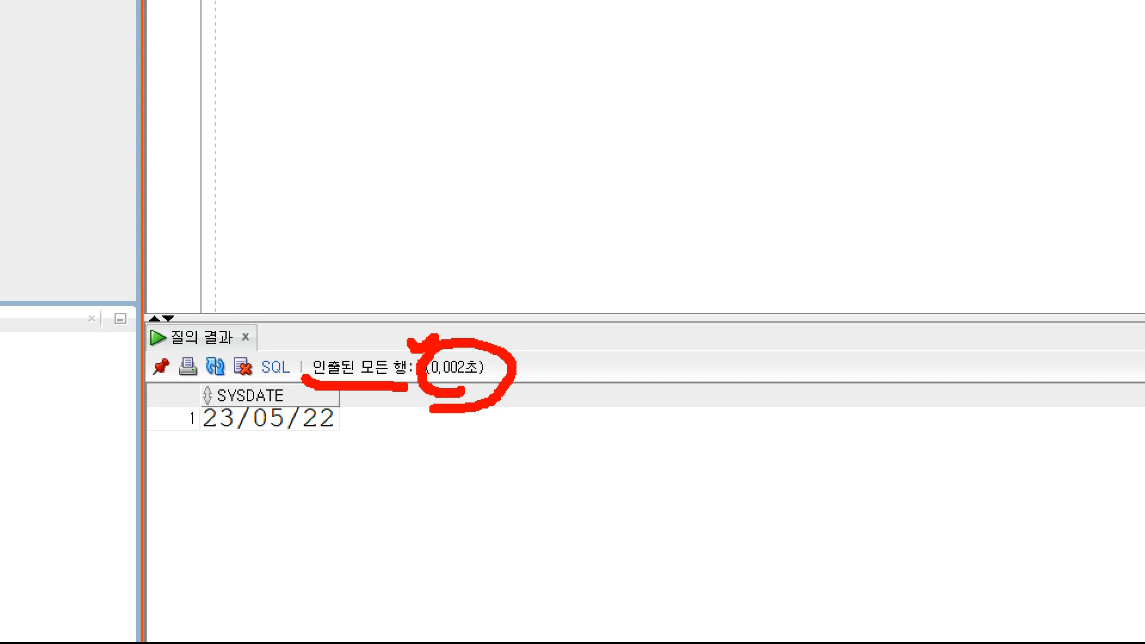
pyautogui.press('Escape')
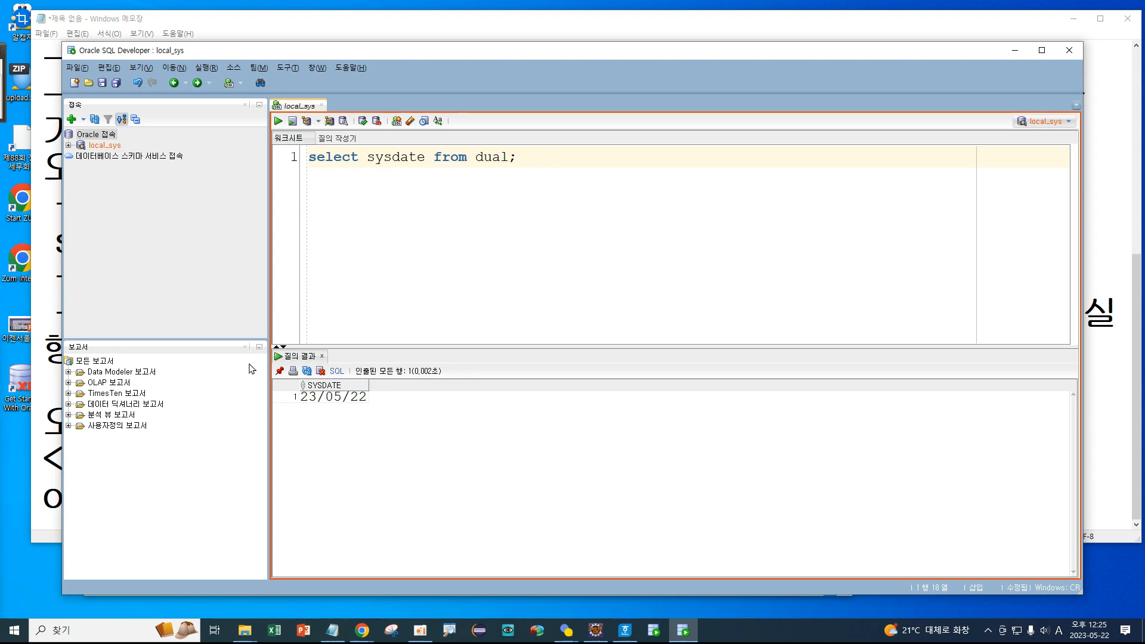
# Place the cursor at the query's end and pick the local_sys connection.
pyautogui.click(557, 154)
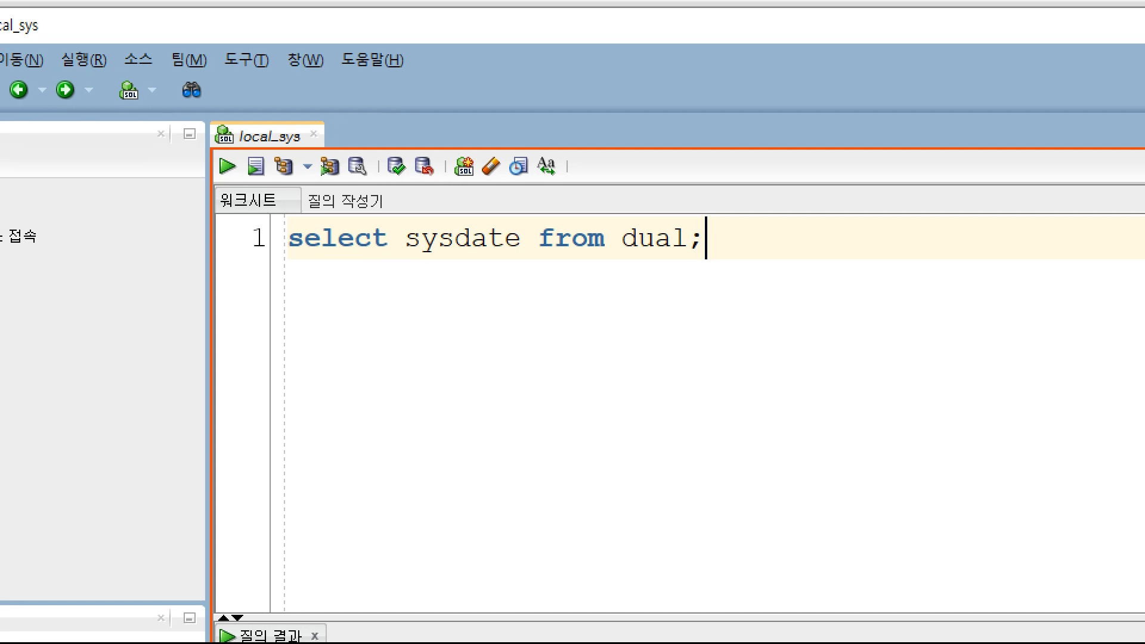
pyautogui.moveTo(245, 223)
pyautogui.mouseDown()
pyautogui.moveTo(218, 229)
pyautogui.moveTo(296, 190)
pyautogui.moveTo(262, 226)
pyautogui.mouseUp()
pyautogui.moveTo(285, 156)
pyautogui.mouseDown()
pyautogui.moveTo(194, 154)
pyautogui.moveTo(253, 105)
pyautogui.moveTo(339, 140)
pyautogui.moveTo(306, 154)
pyautogui.mouseUp()
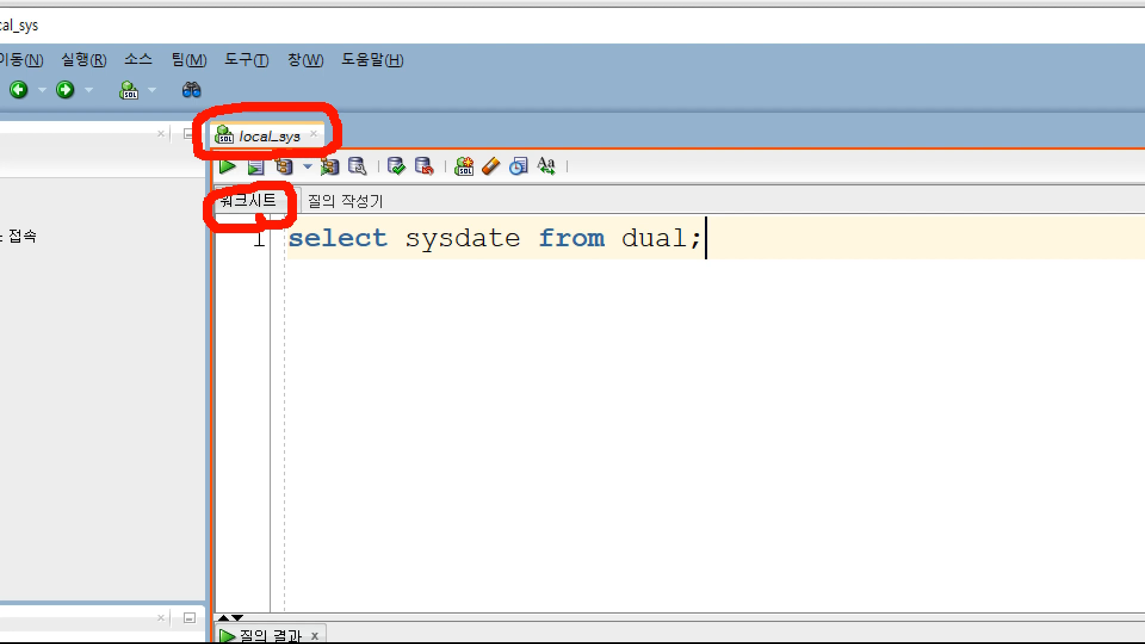
pyautogui.moveTo(270, 112)
pyautogui.mouseDown()
pyautogui.moveTo(292, 112)
pyautogui.moveTo(307, 83)
pyautogui.moveTo(325, 79)
pyautogui.mouseUp()
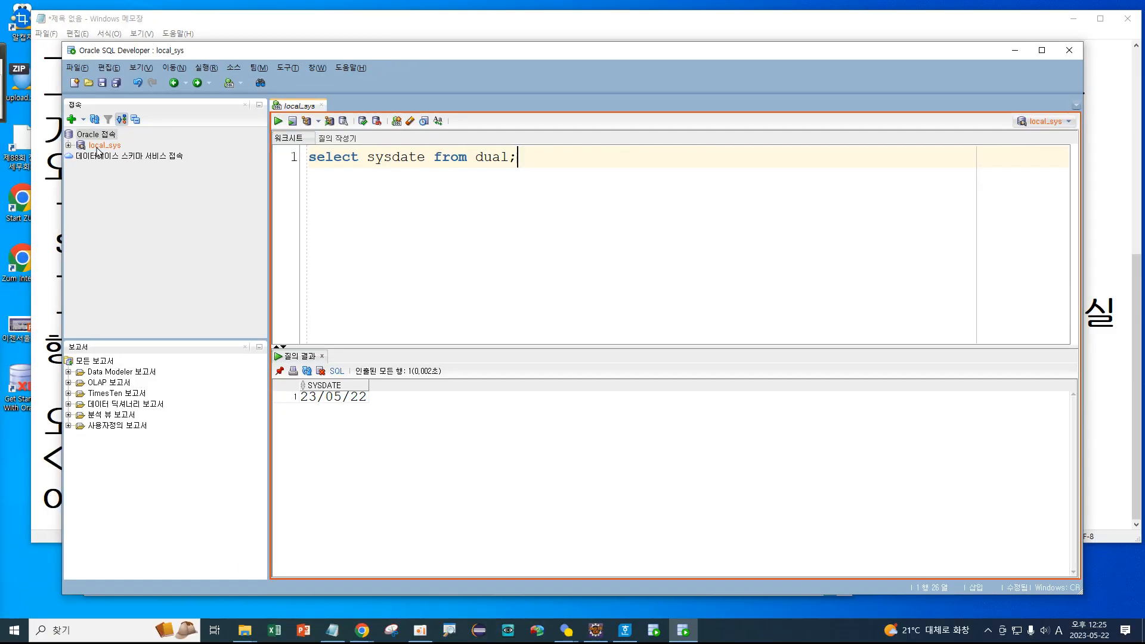
pyautogui.click(98, 148)
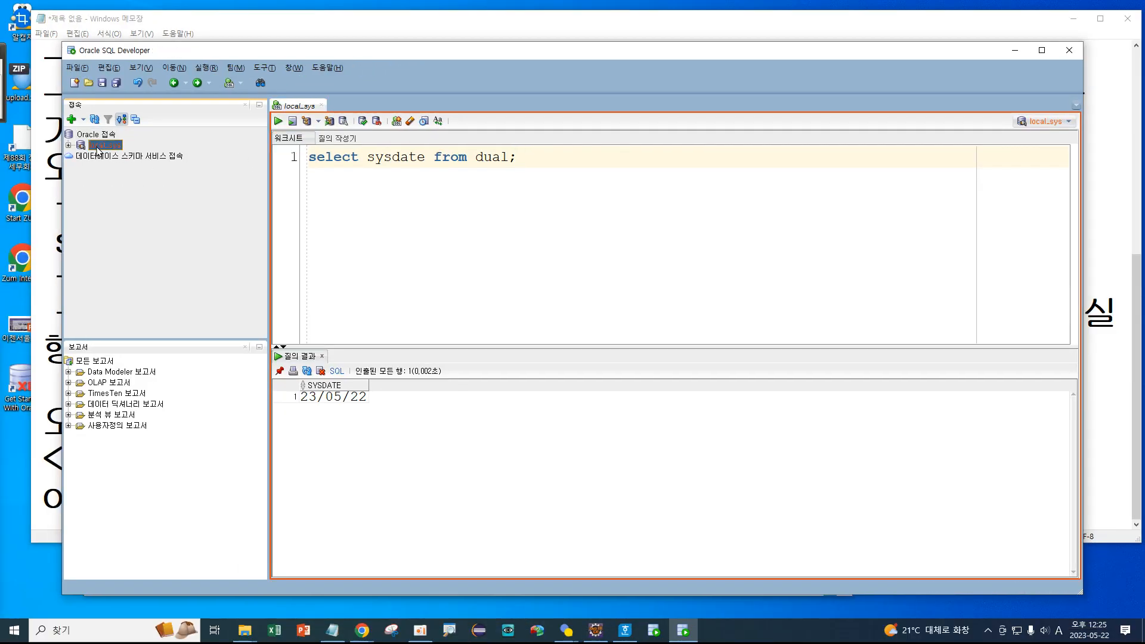
# Bring up the local_sys connection's context menu to reach the 'SQL 워크시트 열기' option.
pyautogui.rightClick(99, 149)
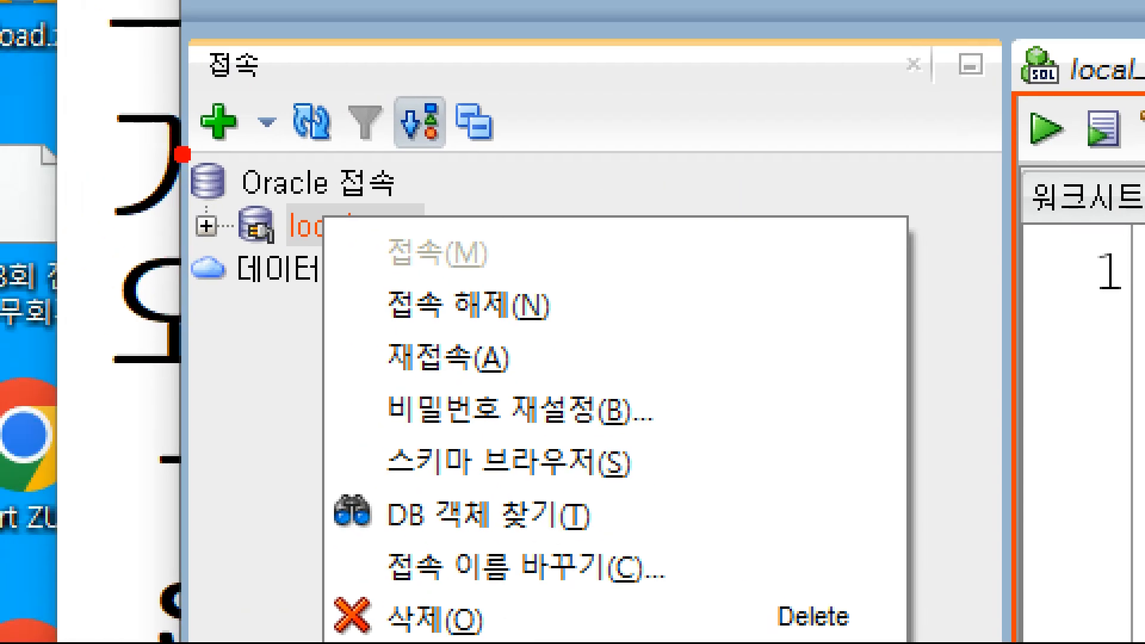
pyautogui.moveTo(238, 200)
pyautogui.mouseDown()
pyautogui.moveTo(185, 206)
pyautogui.moveTo(228, 152)
pyautogui.moveTo(232, 197)
pyautogui.mouseUp()
pyautogui.moveTo(274, 229)
pyautogui.mouseDown()
pyautogui.moveTo(274, 241)
pyautogui.moveTo(224, 258)
pyautogui.moveTo(244, 210)
pyautogui.moveTo(292, 206)
pyautogui.moveTo(277, 256)
pyautogui.mouseUp()
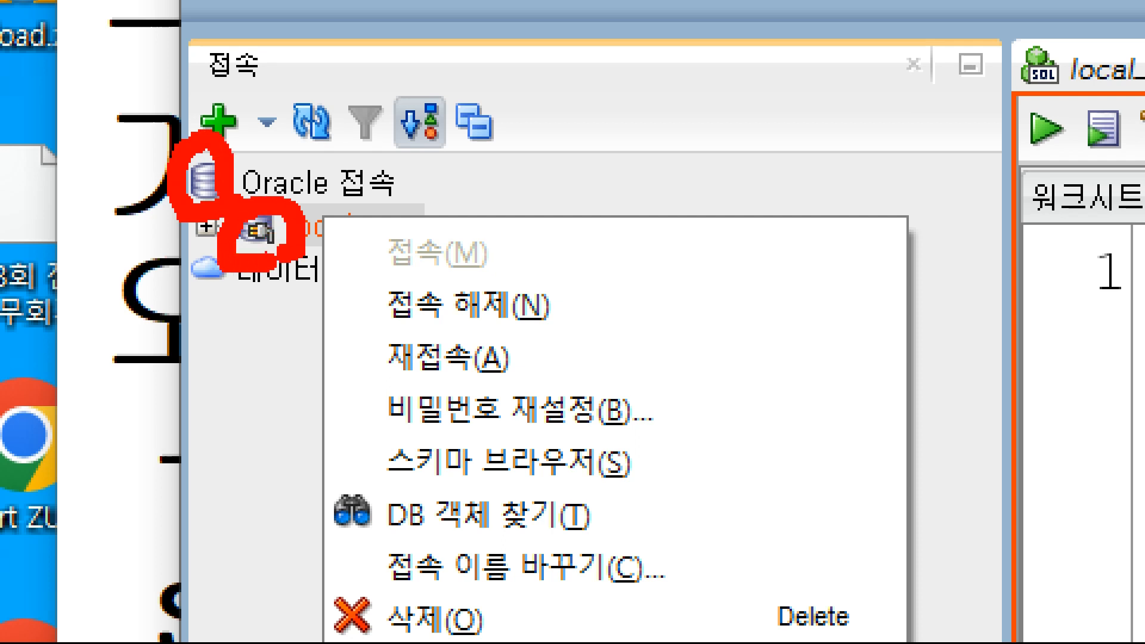
pyautogui.moveTo(367, 281)
pyautogui.mouseDown()
pyautogui.moveTo(367, 314)
pyautogui.moveTo(410, 269)
pyautogui.mouseUp()
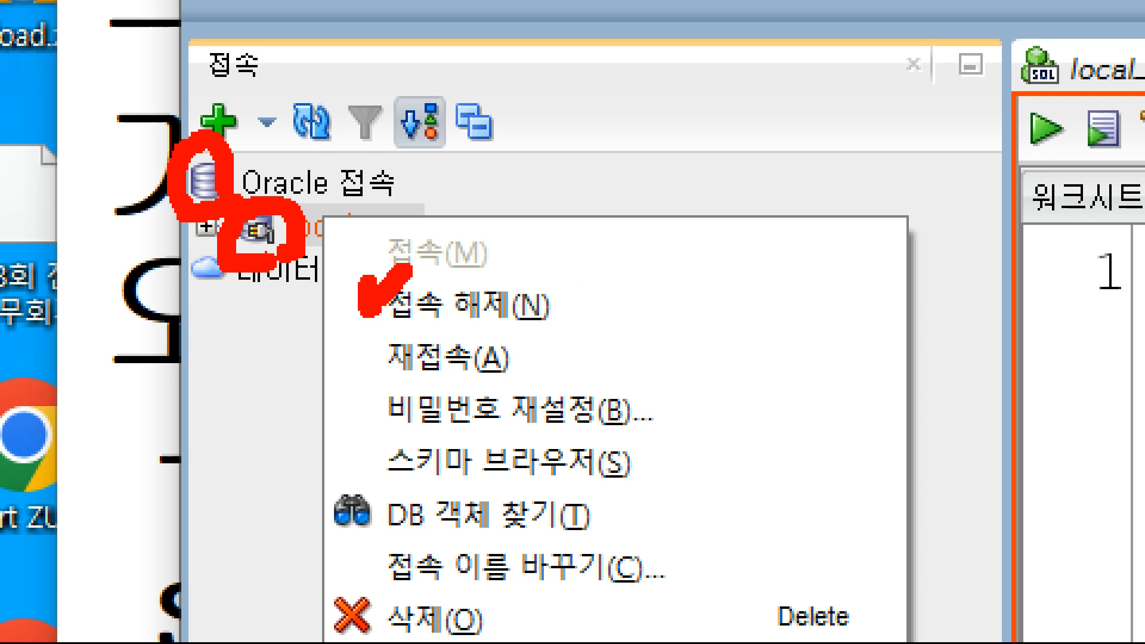
pyautogui.press('Escape')
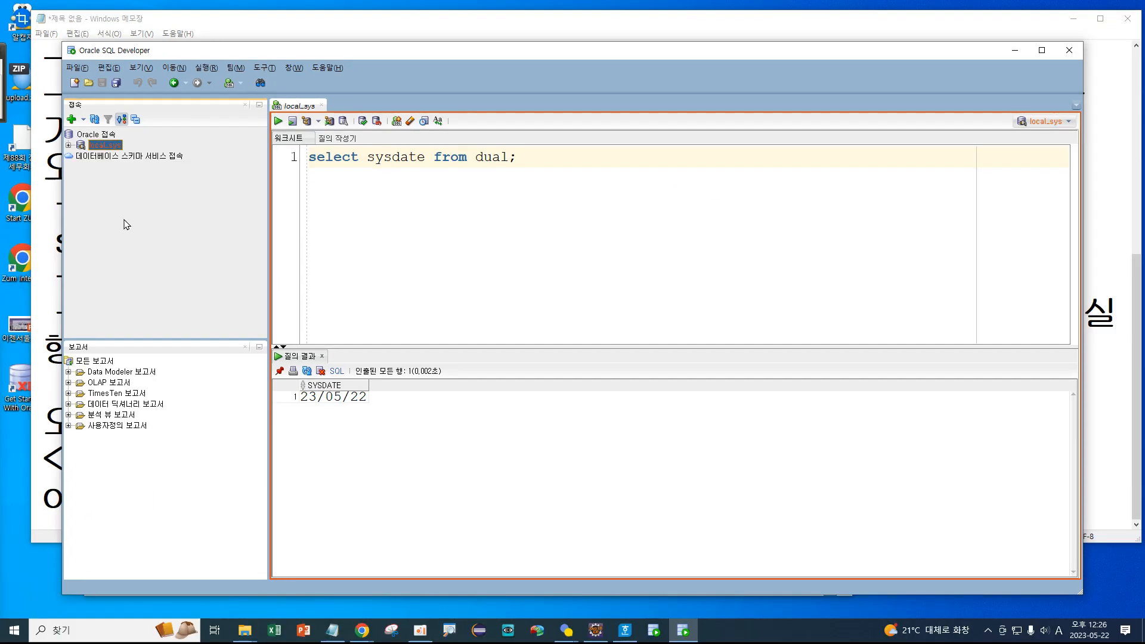
pyautogui.rightClick(106, 146)
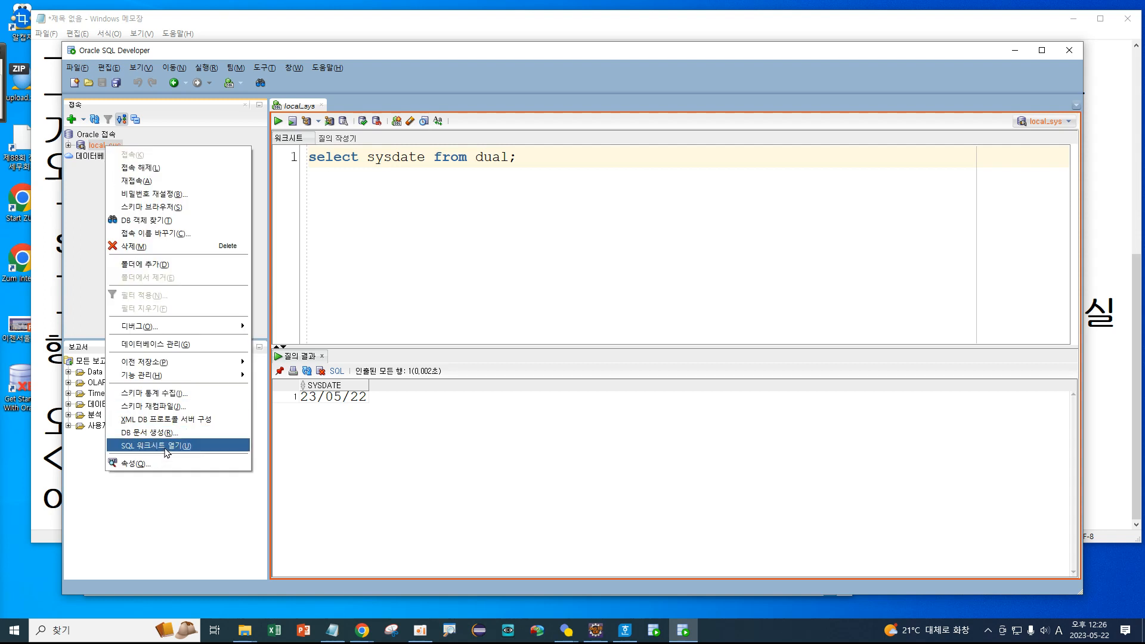
# Open a new, empty SQL worksheet named local_sys~1 for the local_sys connection.
pyautogui.click(166, 451)
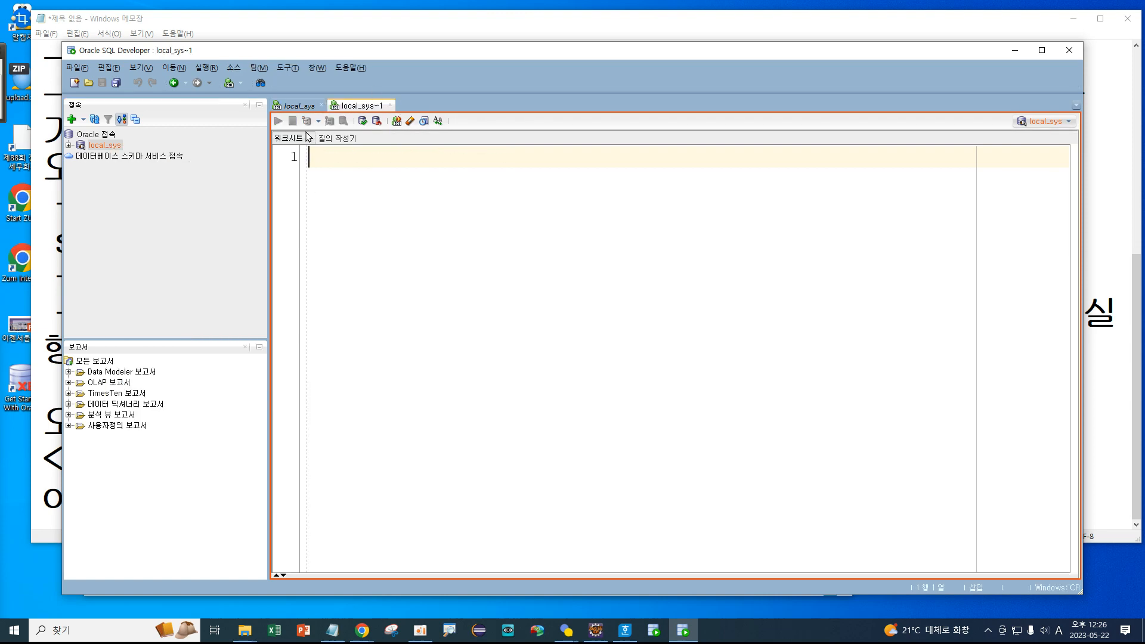
pyautogui.hotkey('ctrl', '1')
pyautogui.click(144, 86)
pyautogui.moveTo(180, 227)
pyautogui.mouseDown()
pyautogui.moveTo(151, 235)
pyautogui.moveTo(209, 217)
pyautogui.moveTo(202, 245)
pyautogui.mouseUp()
pyautogui.moveTo(190, 208); pyautogui.dragTo(511, 128)
pyautogui.moveTo(500, 90)
pyautogui.mouseDown()
pyautogui.moveTo(508, 112)
pyautogui.moveTo(480, 129)
pyautogui.mouseUp()
pyautogui.moveTo(484, 156); pyautogui.dragTo(585, 156)
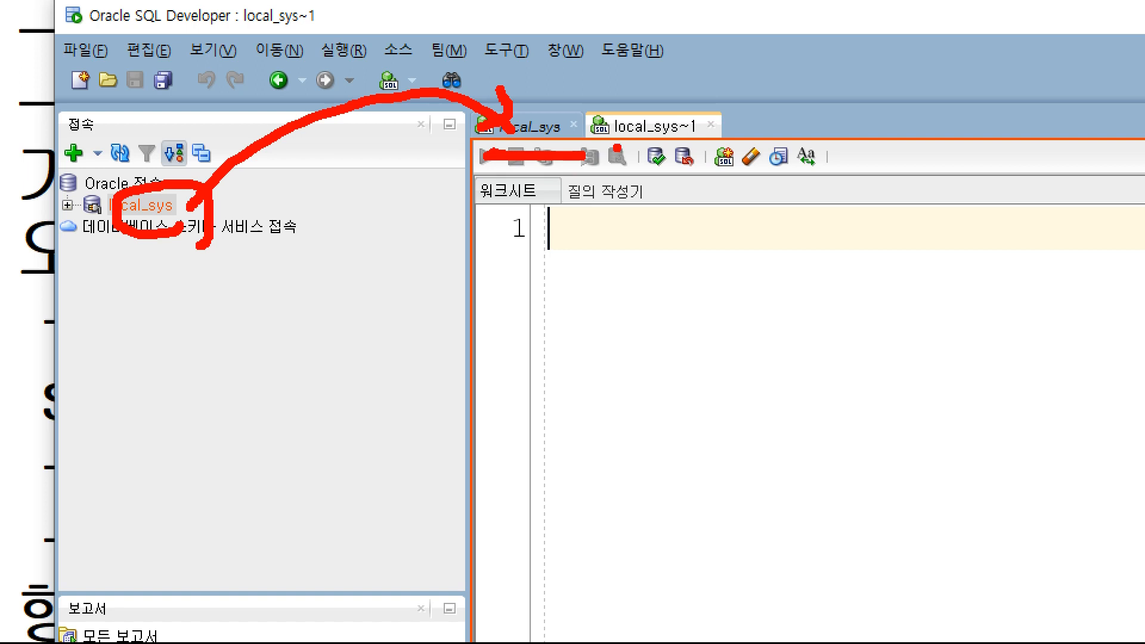
pyautogui.moveTo(689, 142); pyautogui.dragTo(708, 138)
pyautogui.moveTo(542, 90)
pyautogui.mouseDown()
pyautogui.moveTo(556, 112)
pyautogui.moveTo(588, 80)
pyautogui.moveTo(630, 114)
pyautogui.moveTo(659, 92)
pyautogui.mouseUp()
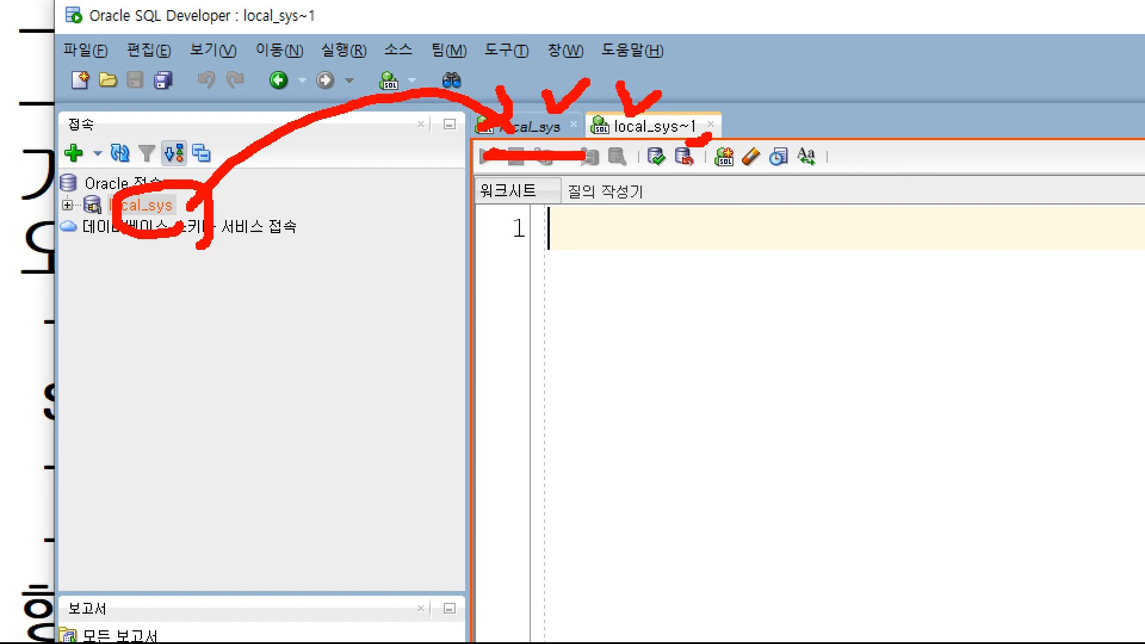
pyautogui.press('Escape')
pyautogui.hotkey('ctrl', '1')
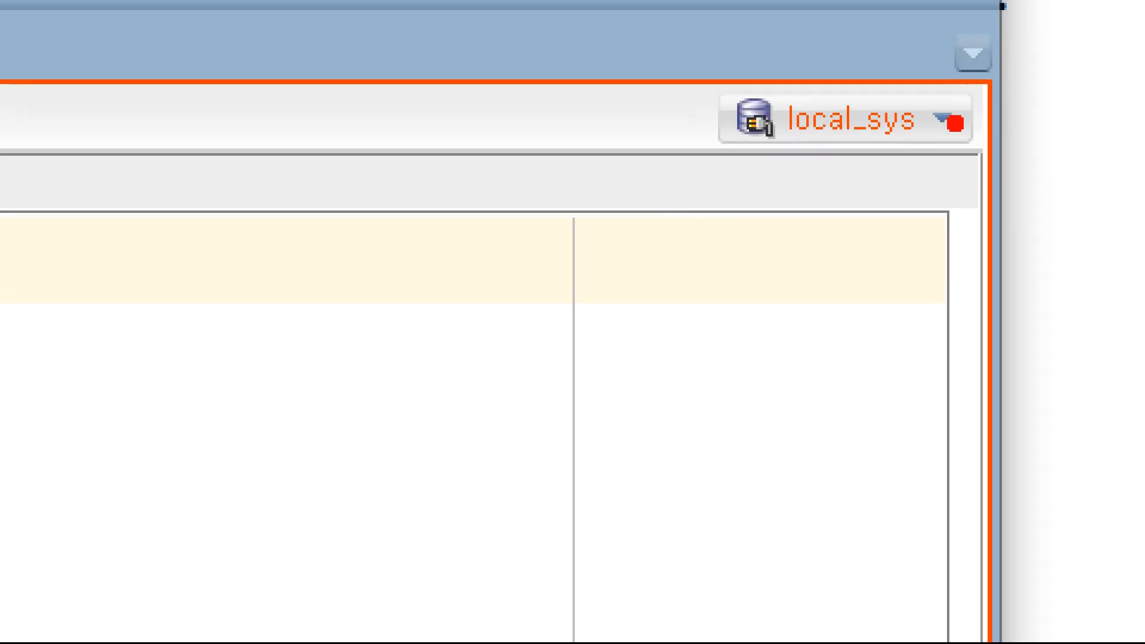
pyautogui.moveTo(1066, 123)
pyautogui.mouseDown()
pyautogui.moveTo(906, 134)
pyautogui.moveTo(840, 32)
pyautogui.mouseUp()
pyautogui.moveTo(694, 77)
pyautogui.mouseDown()
pyautogui.moveTo(1025, 74)
pyautogui.moveTo(773, 173)
pyautogui.moveTo(740, 171)
pyautogui.mouseUp()
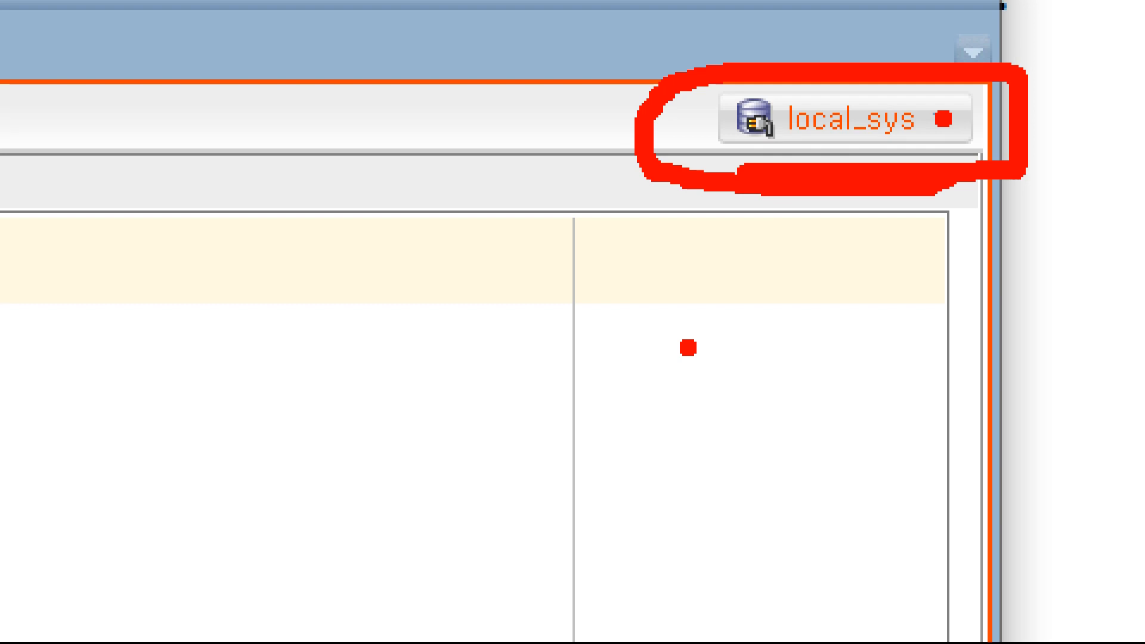
pyautogui.press('Escape')
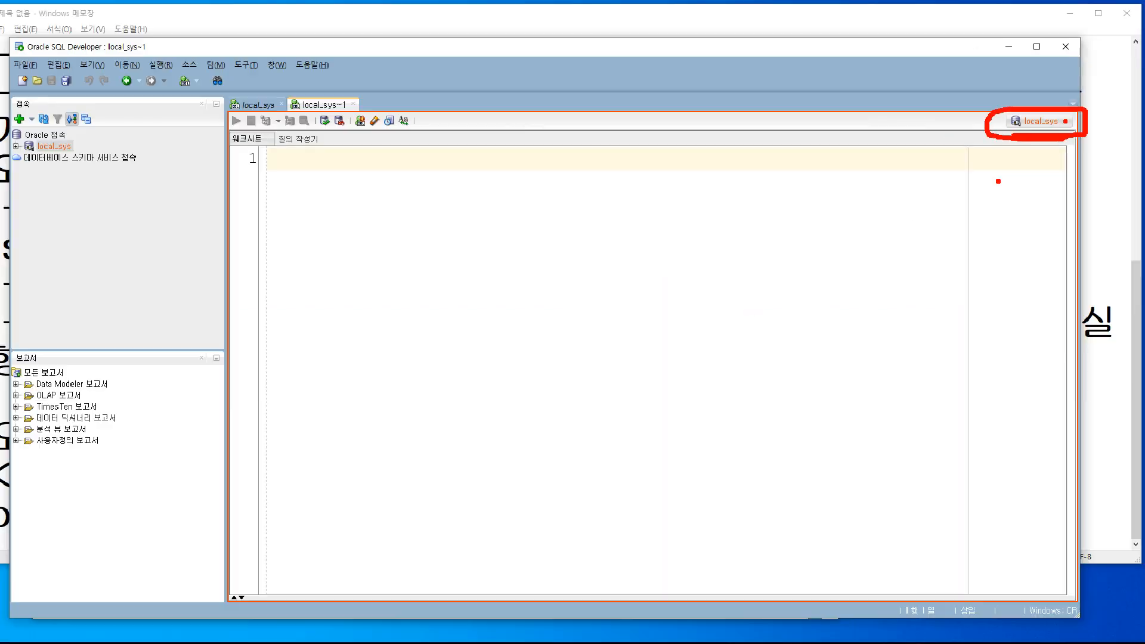
# Switch back to the original local_sys worksheet to compare it with local_sys~1.
pyautogui.click(292, 107)
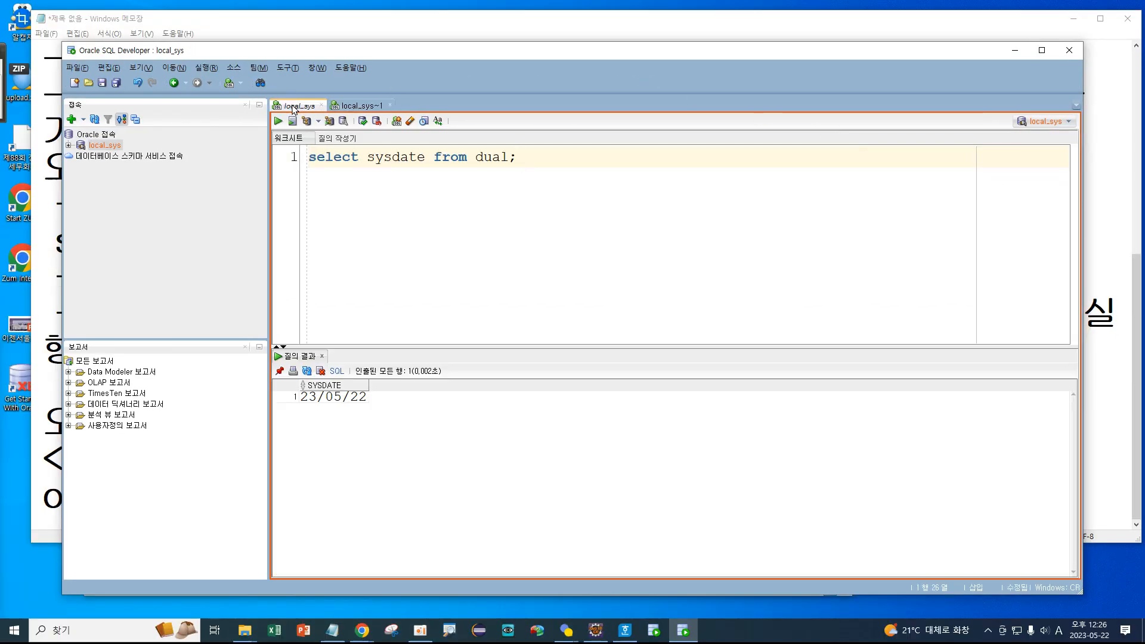
pyautogui.hotkey('ctrl', '1')
pyautogui.click(1003, 144)
pyautogui.moveTo(1014, 114)
pyautogui.mouseDown()
pyautogui.moveTo(965, 148)
pyautogui.moveTo(1029, 87)
pyautogui.moveTo(981, 126)
pyautogui.mouseUp()
pyautogui.press('Escape')
pyautogui.hotkey('ctrl', 'shift', 'n')
pyautogui.hotkey('ctrl', '1')
pyautogui.click(1073, 133)
pyautogui.moveTo(1093, 123)
pyautogui.mouseDown()
pyautogui.moveTo(1026, 101)
pyautogui.moveTo(1096, 143)
pyautogui.mouseUp()
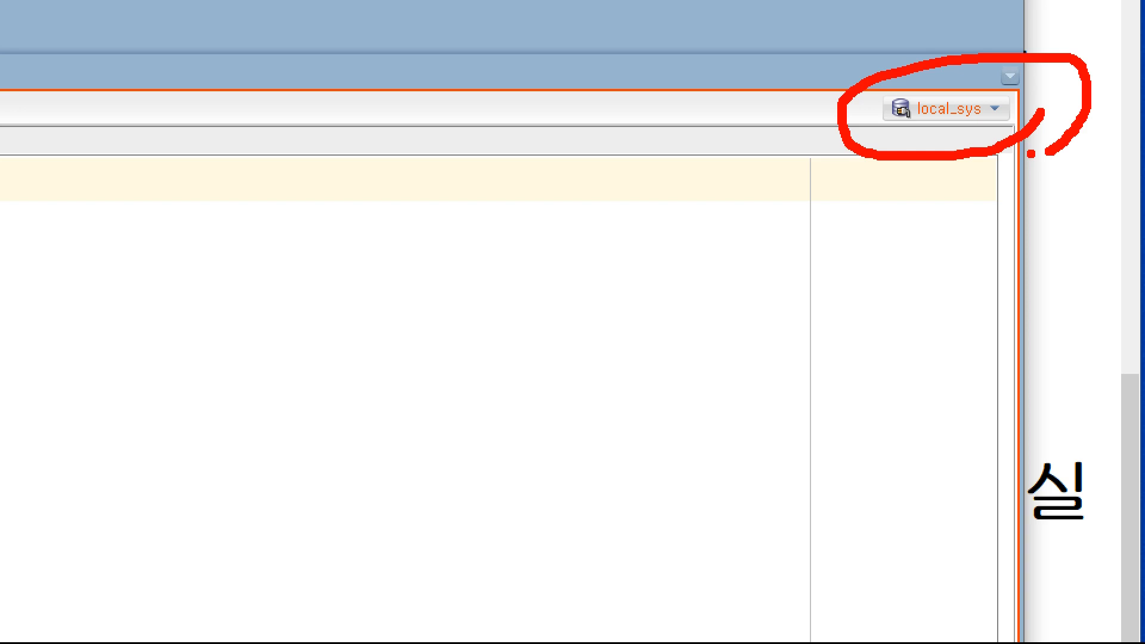
pyautogui.press('Escape')
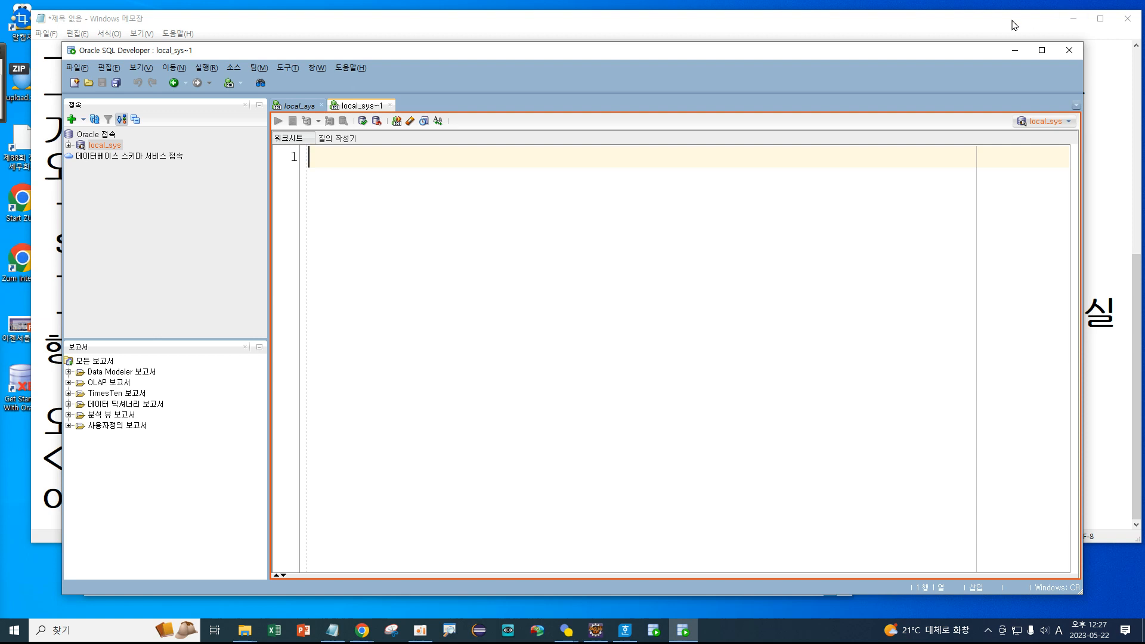
# Close the local_sys~1 worksheet and choose '접속 해제' to disconnect local_sys.
pyautogui.click(390, 105)
pyautogui.rightClick(108, 150)
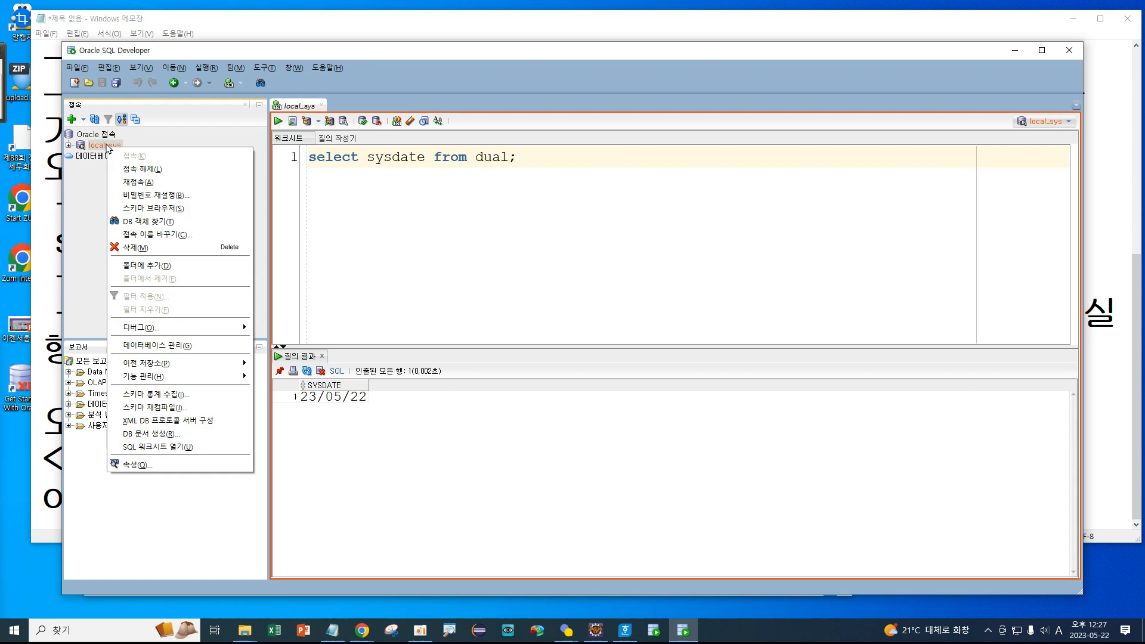
pyautogui.click(141, 169)
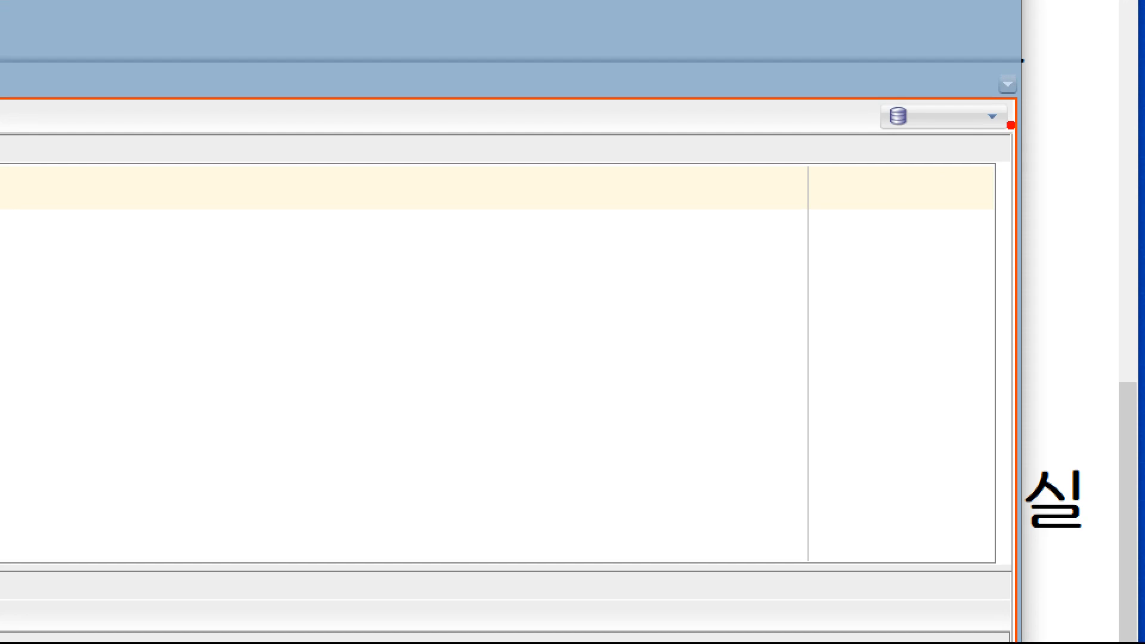
# Open the original worksheet's connection dropdown to list the available connections.
pyautogui.moveTo(1085, 134)
pyautogui.mouseDown()
pyautogui.moveTo(1042, 147)
pyautogui.moveTo(1044, 104)
pyautogui.mouseUp()
pyautogui.moveTo(944, 82)
pyautogui.mouseDown()
pyautogui.moveTo(1060, 146)
pyautogui.moveTo(896, 178)
pyautogui.moveTo(918, 90)
pyautogui.mouseUp()
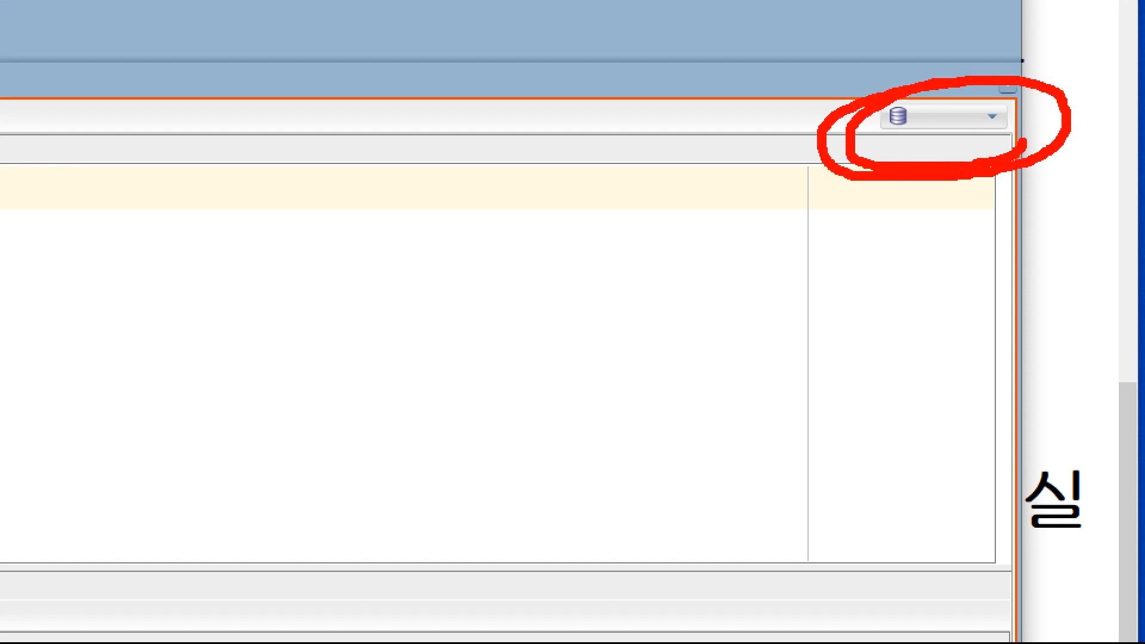
pyautogui.moveTo(1008, 87); pyautogui.dragTo(1013, 177)
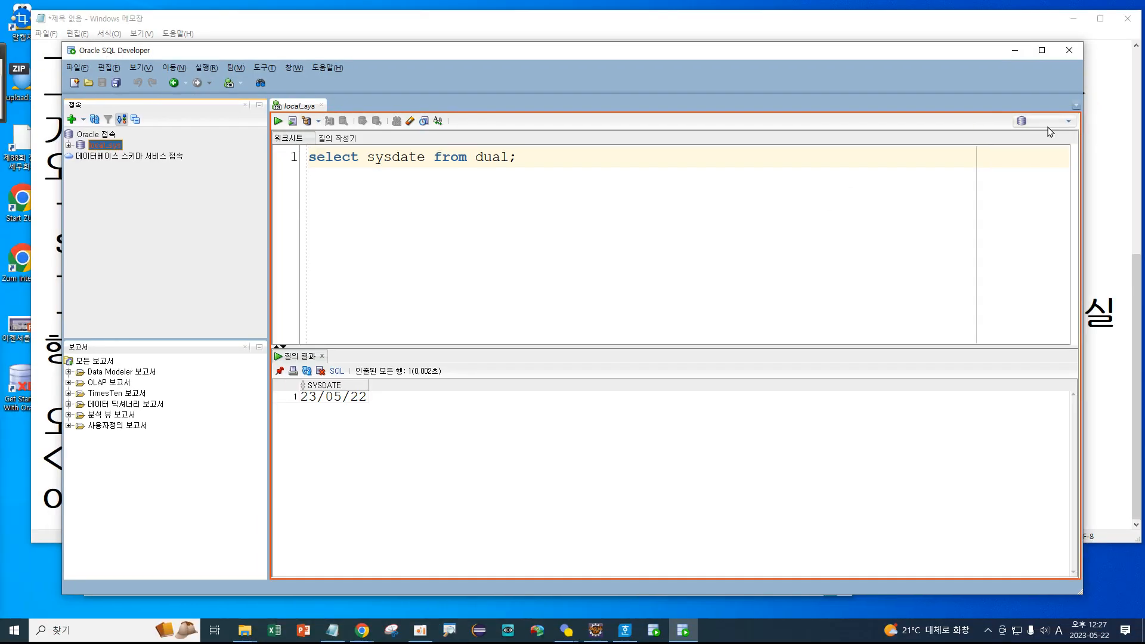
pyautogui.click(957, 122)
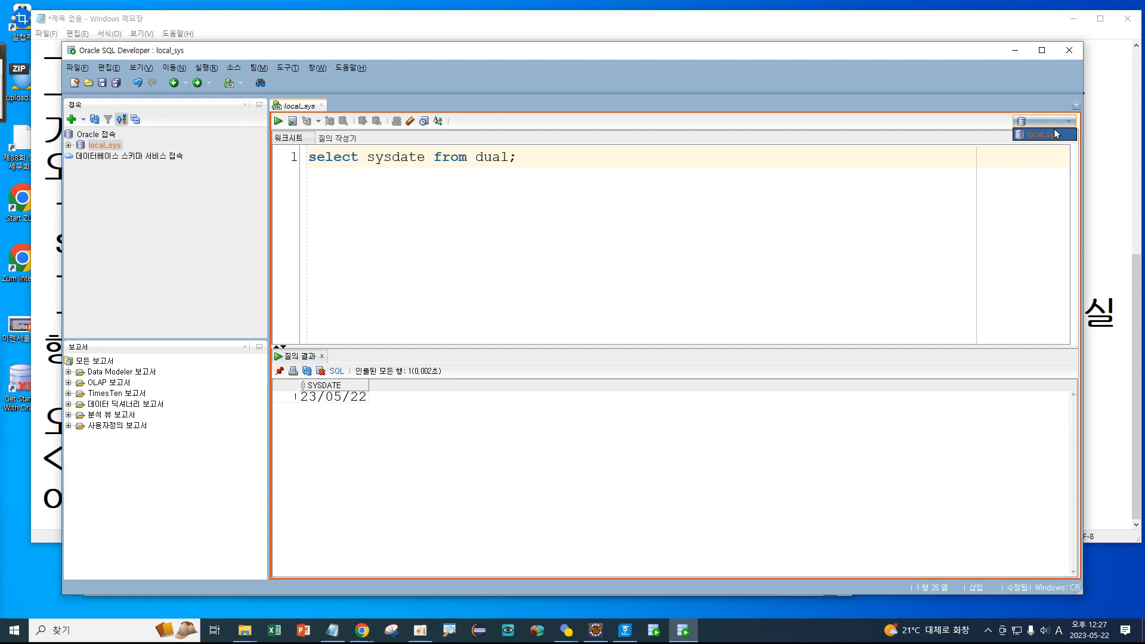
# Pick local_sys in the worksheet's connection dropdown to reconnect the sysdate worksheet.
pyautogui.click(1056, 135)
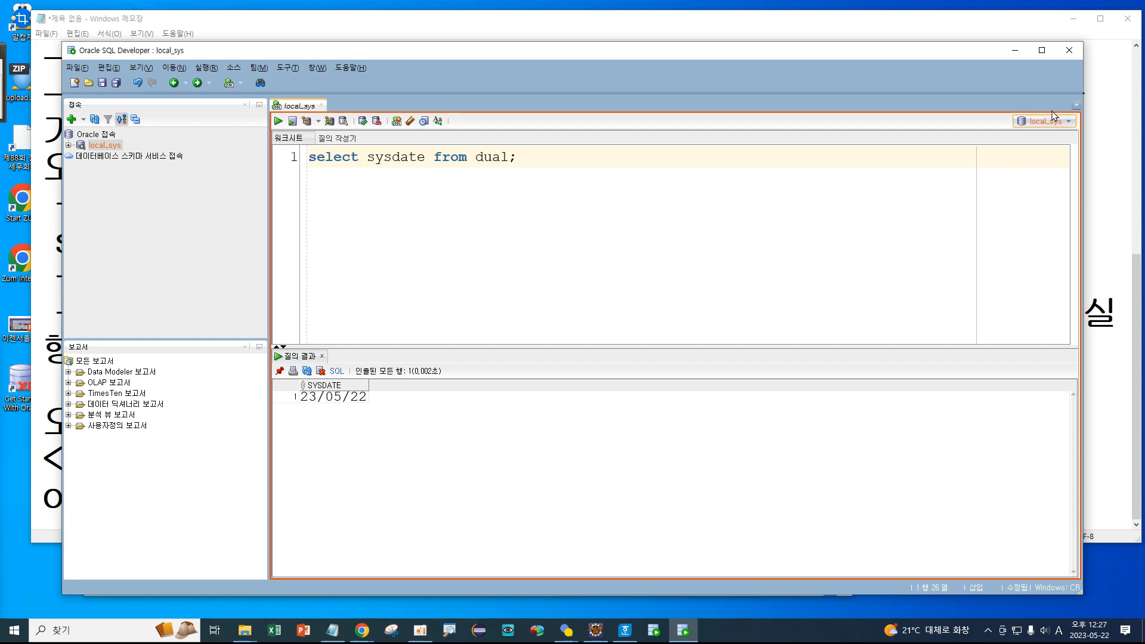
pyautogui.hotkey('ctrl', '1')
pyautogui.click(144, 125)
pyautogui.moveTo(200, 162)
pyautogui.mouseDown()
pyautogui.moveTo(191, 184)
pyautogui.moveTo(177, 144)
pyautogui.moveTo(203, 204)
pyautogui.mouseUp()
pyautogui.press('Escape')
pyautogui.hotkey('ctrl', '1')
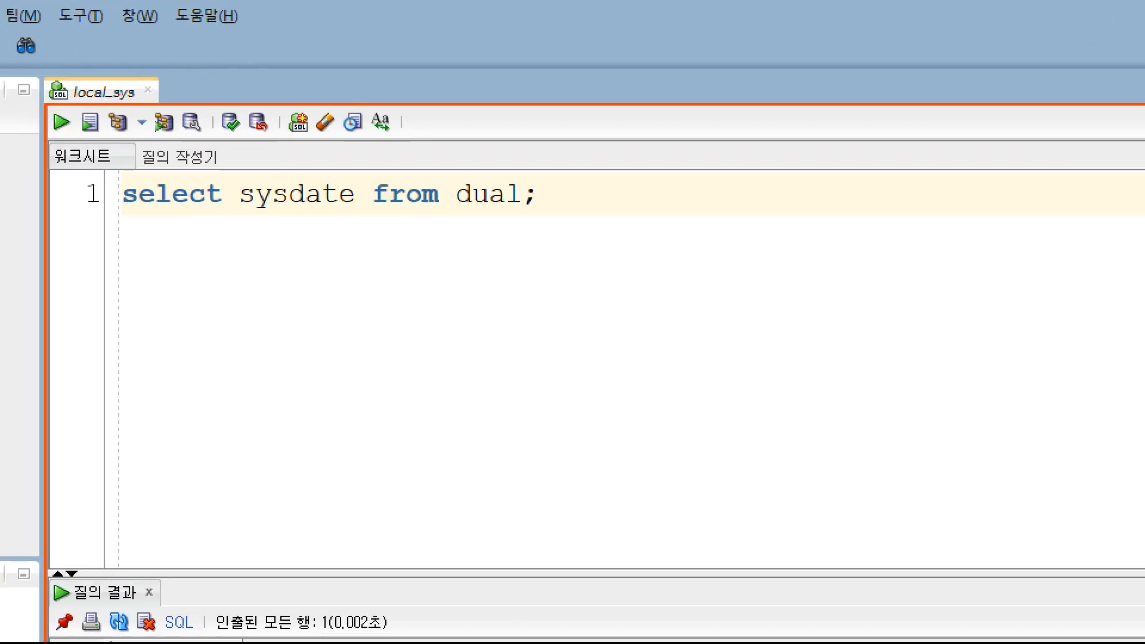
pyautogui.press('Escape')
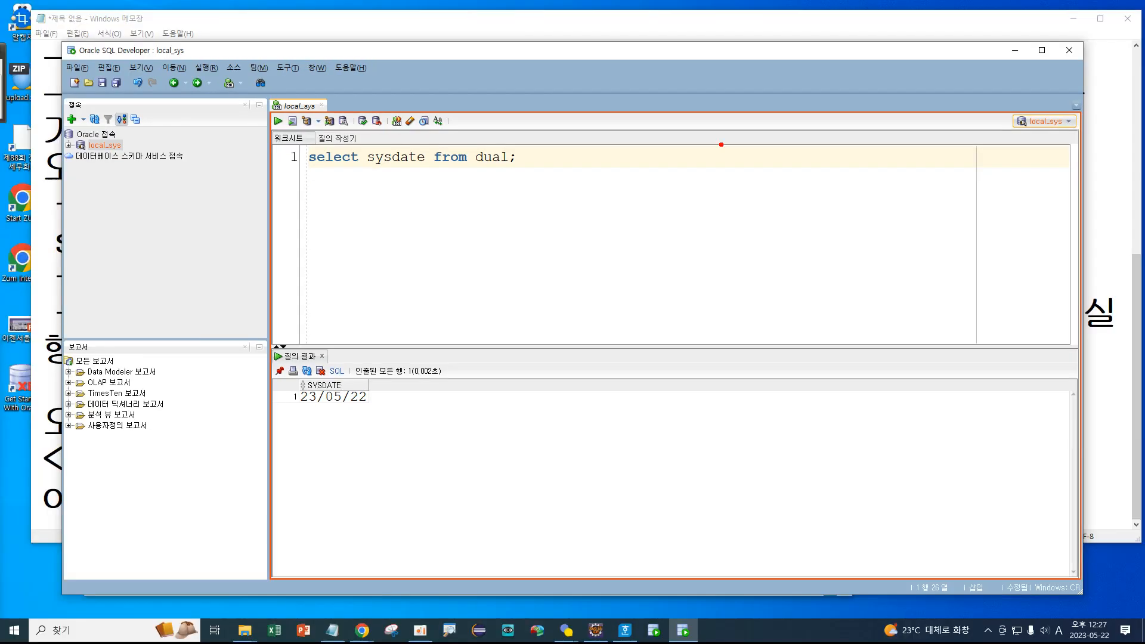
pyautogui.moveTo(324, 176)
pyautogui.mouseDown()
pyautogui.moveTo(462, 145)
pyautogui.moveTo(327, 179)
pyautogui.mouseUp()
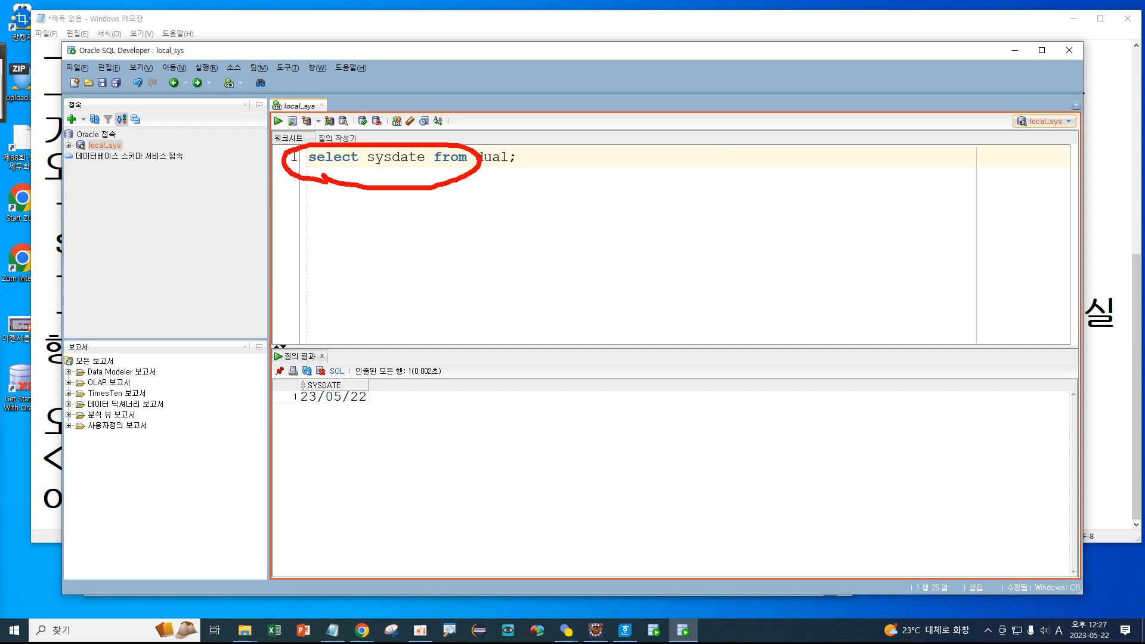
pyautogui.moveTo(1082, 129)
pyautogui.mouseDown()
pyautogui.moveTo(1076, 140)
pyautogui.moveTo(993, 117)
pyautogui.moveTo(1098, 138)
pyautogui.moveTo(1038, 154)
pyautogui.mouseUp()
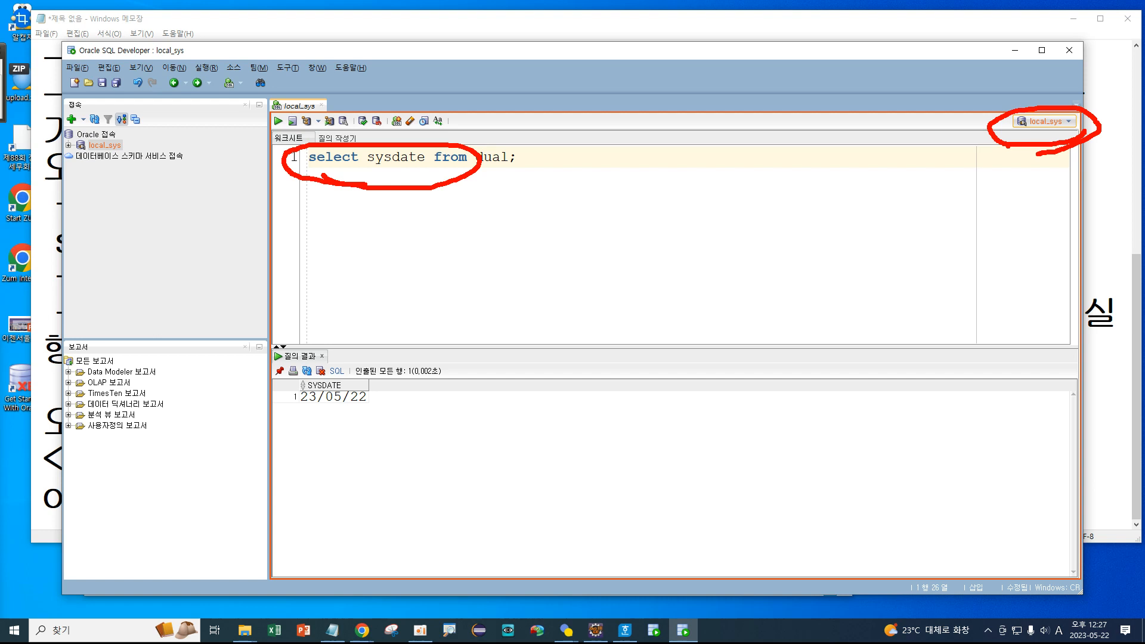
pyautogui.press('Escape')
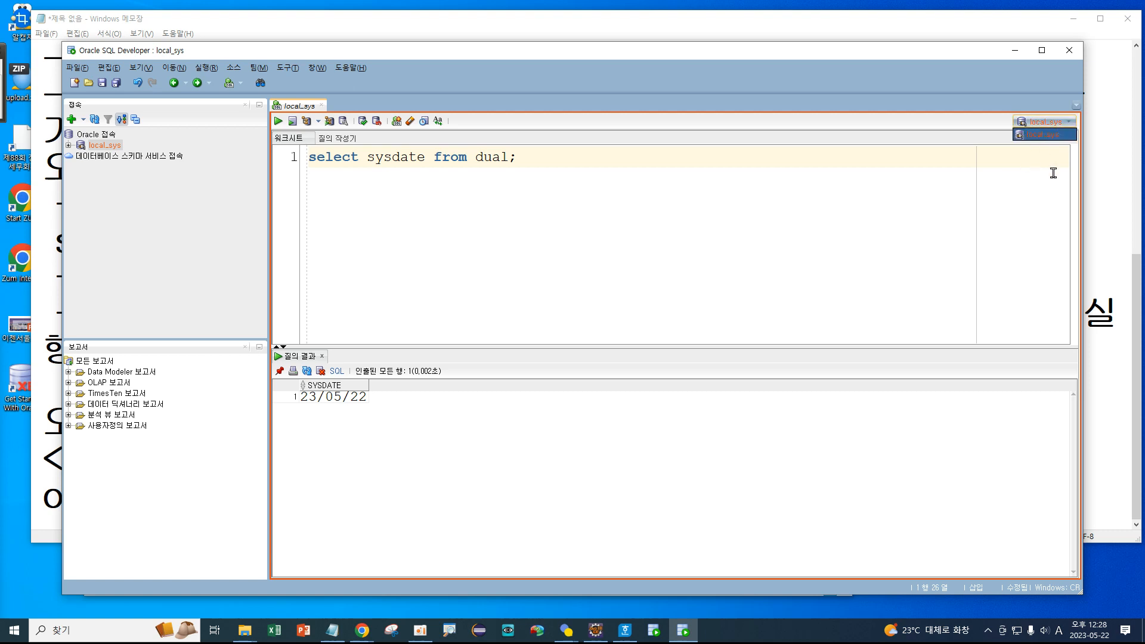
# Confirm local_sys stays selected as the worksheet's connection.
pyautogui.click(1060, 137)
pyautogui.hotkey('ctrl', '1')
pyautogui.click(1009, 126)
pyautogui.moveTo(1031, 149)
pyautogui.mouseDown()
pyautogui.moveTo(814, 140)
pyautogui.moveTo(1082, 182)
pyautogui.moveTo(1042, 203)
pyautogui.mouseUp()
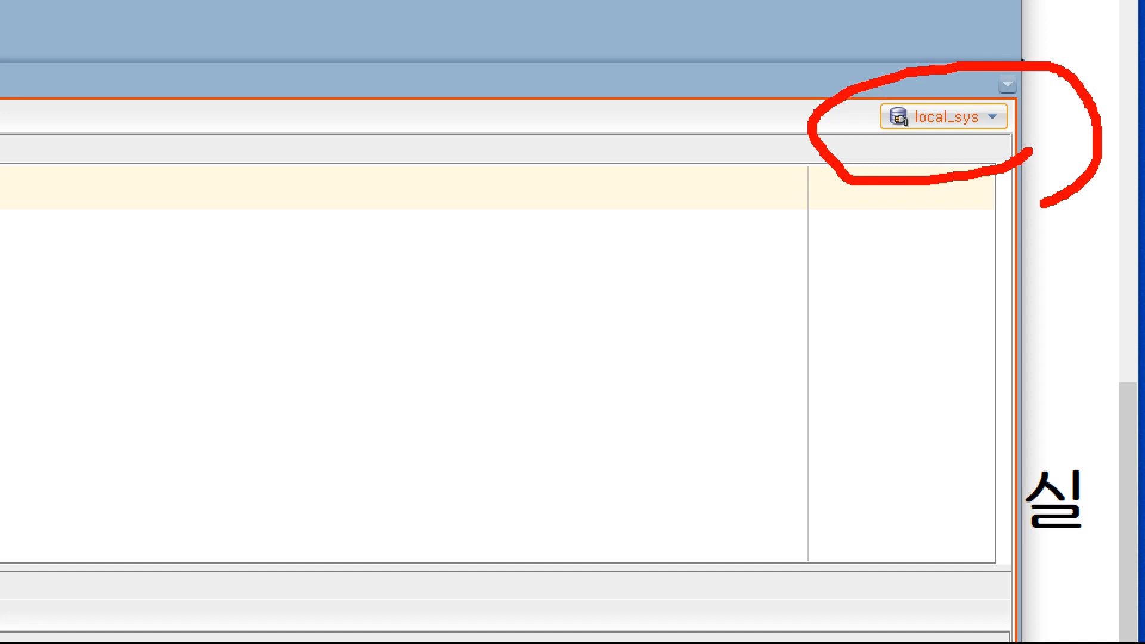
pyautogui.press('Escape')
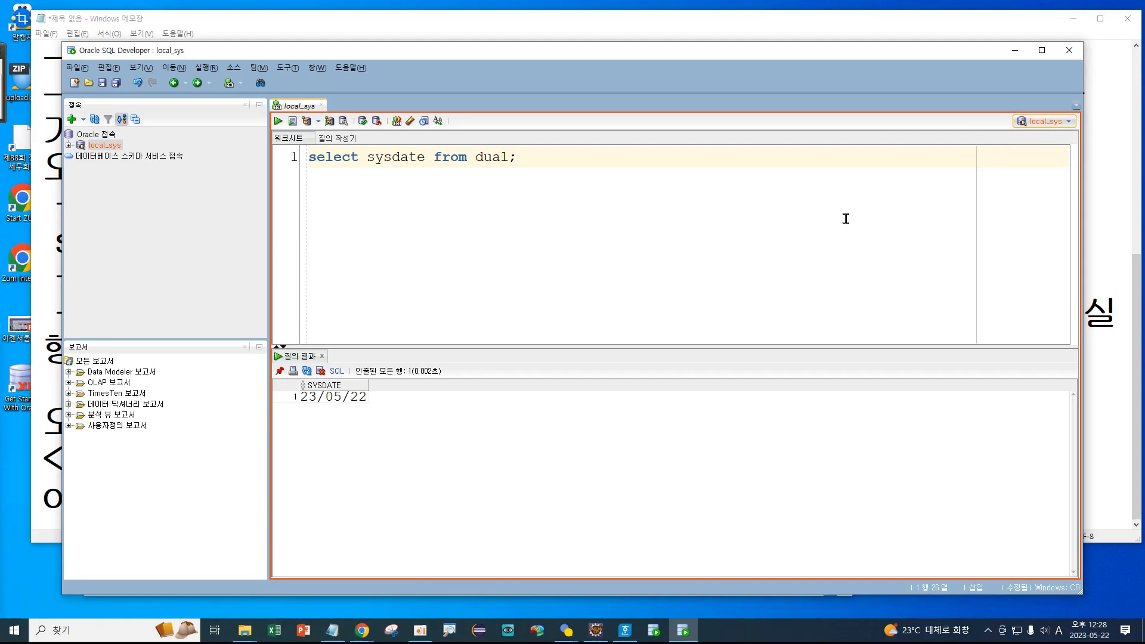